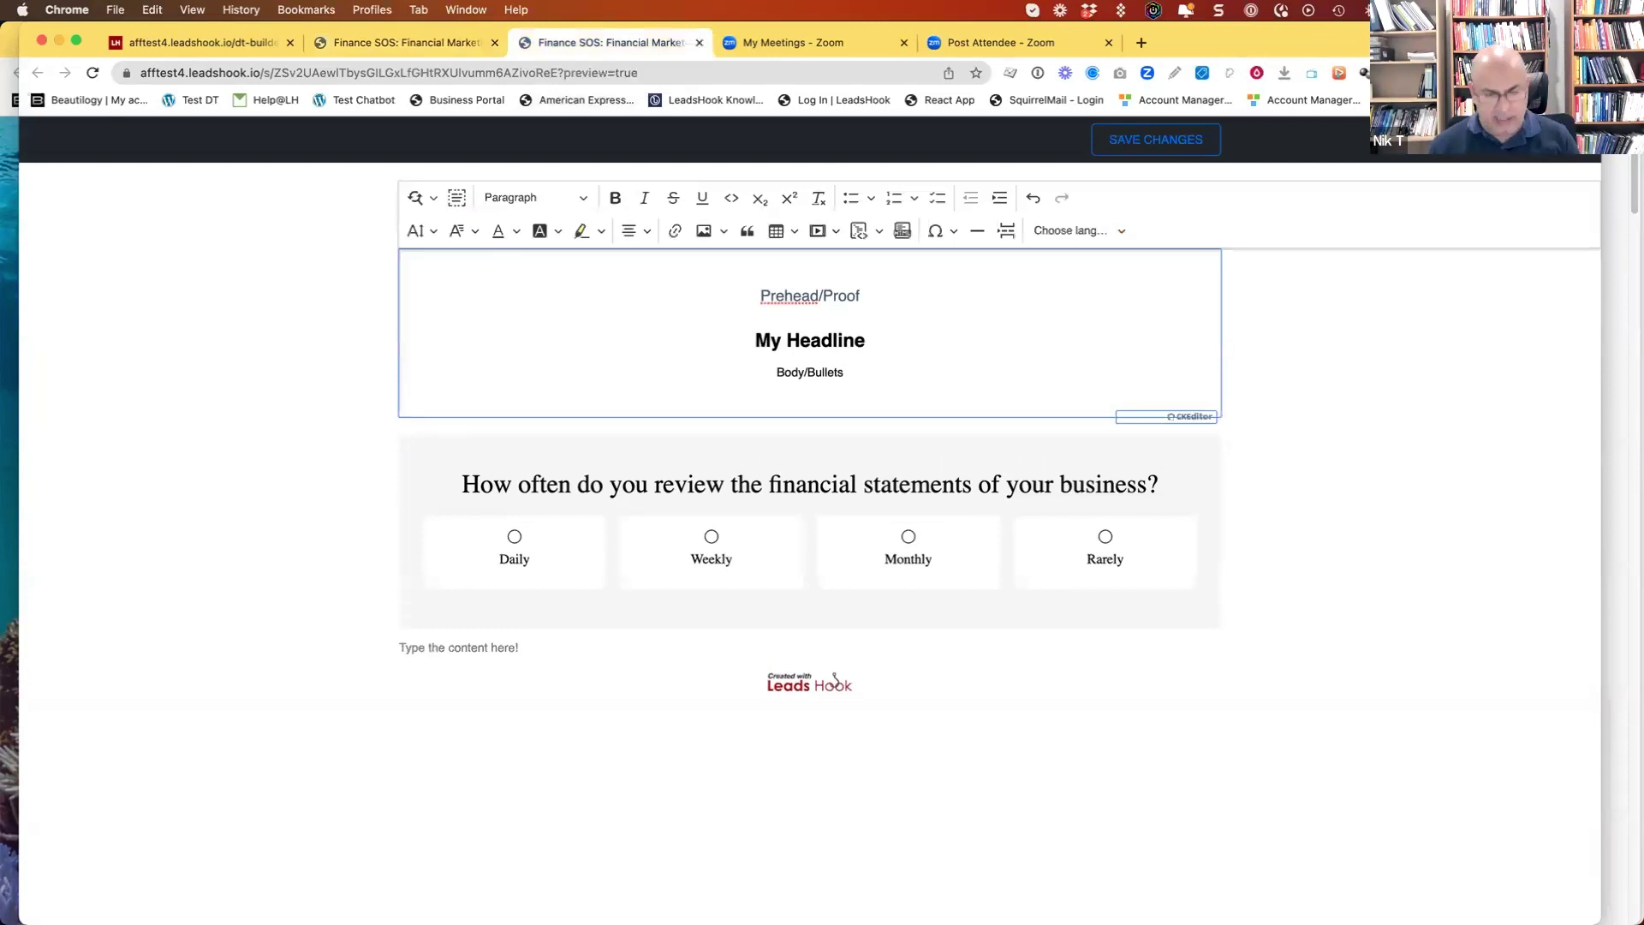
- Enter the sample lines "fddfdf", "df" and "d" in the content block below the question
text(ffdf)
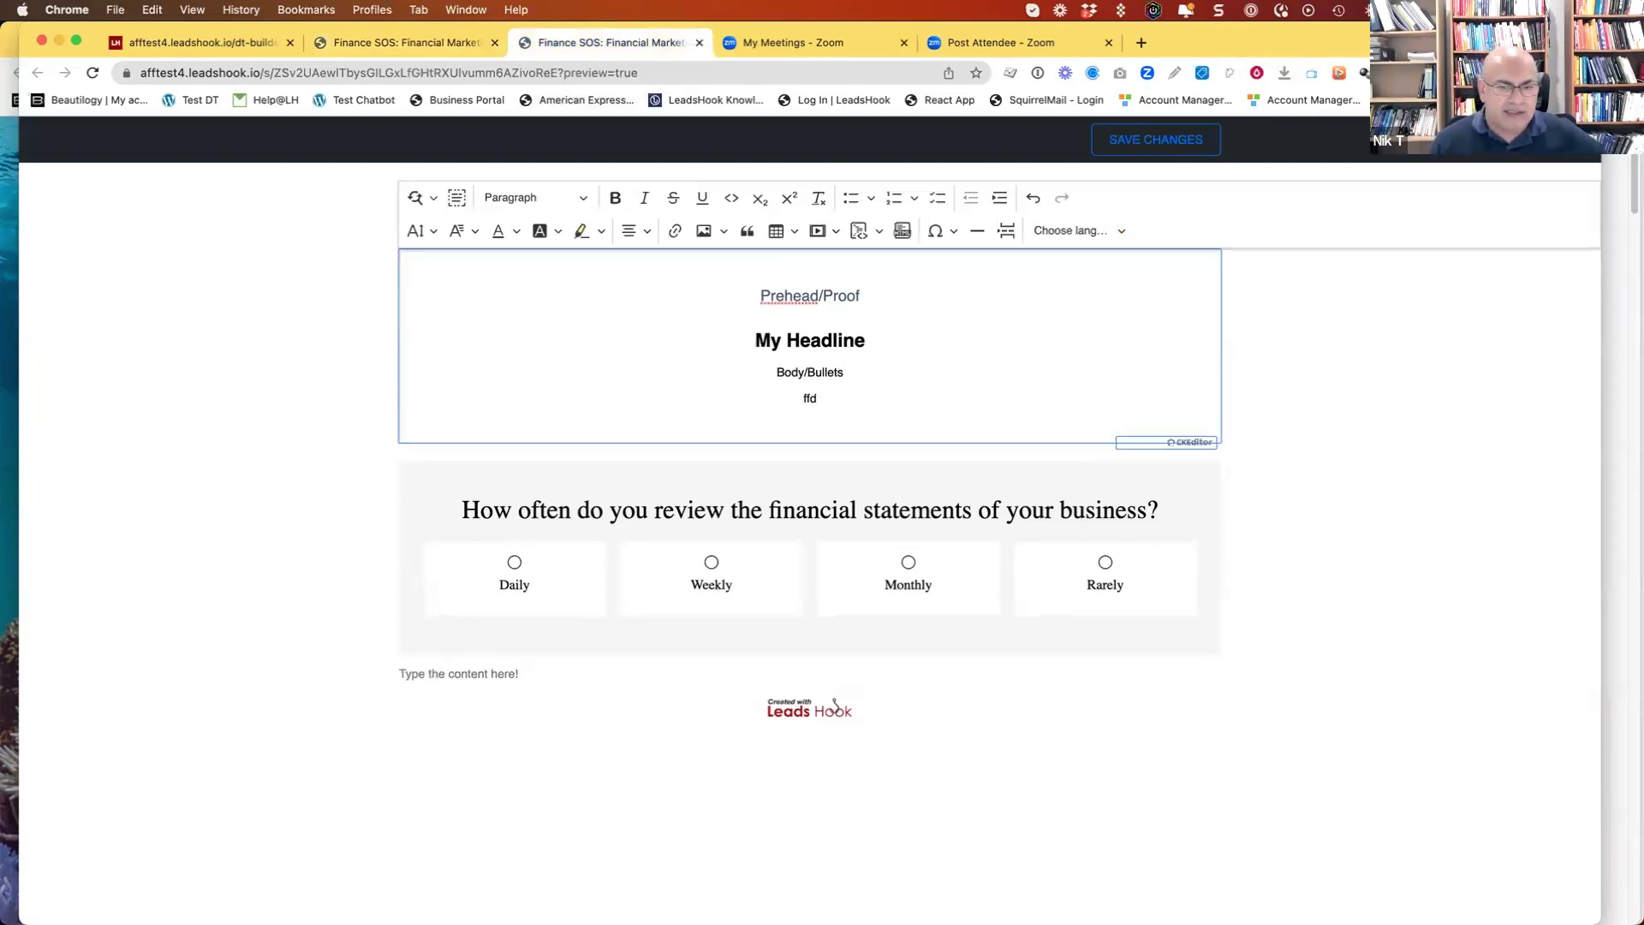
key(BackSpace)
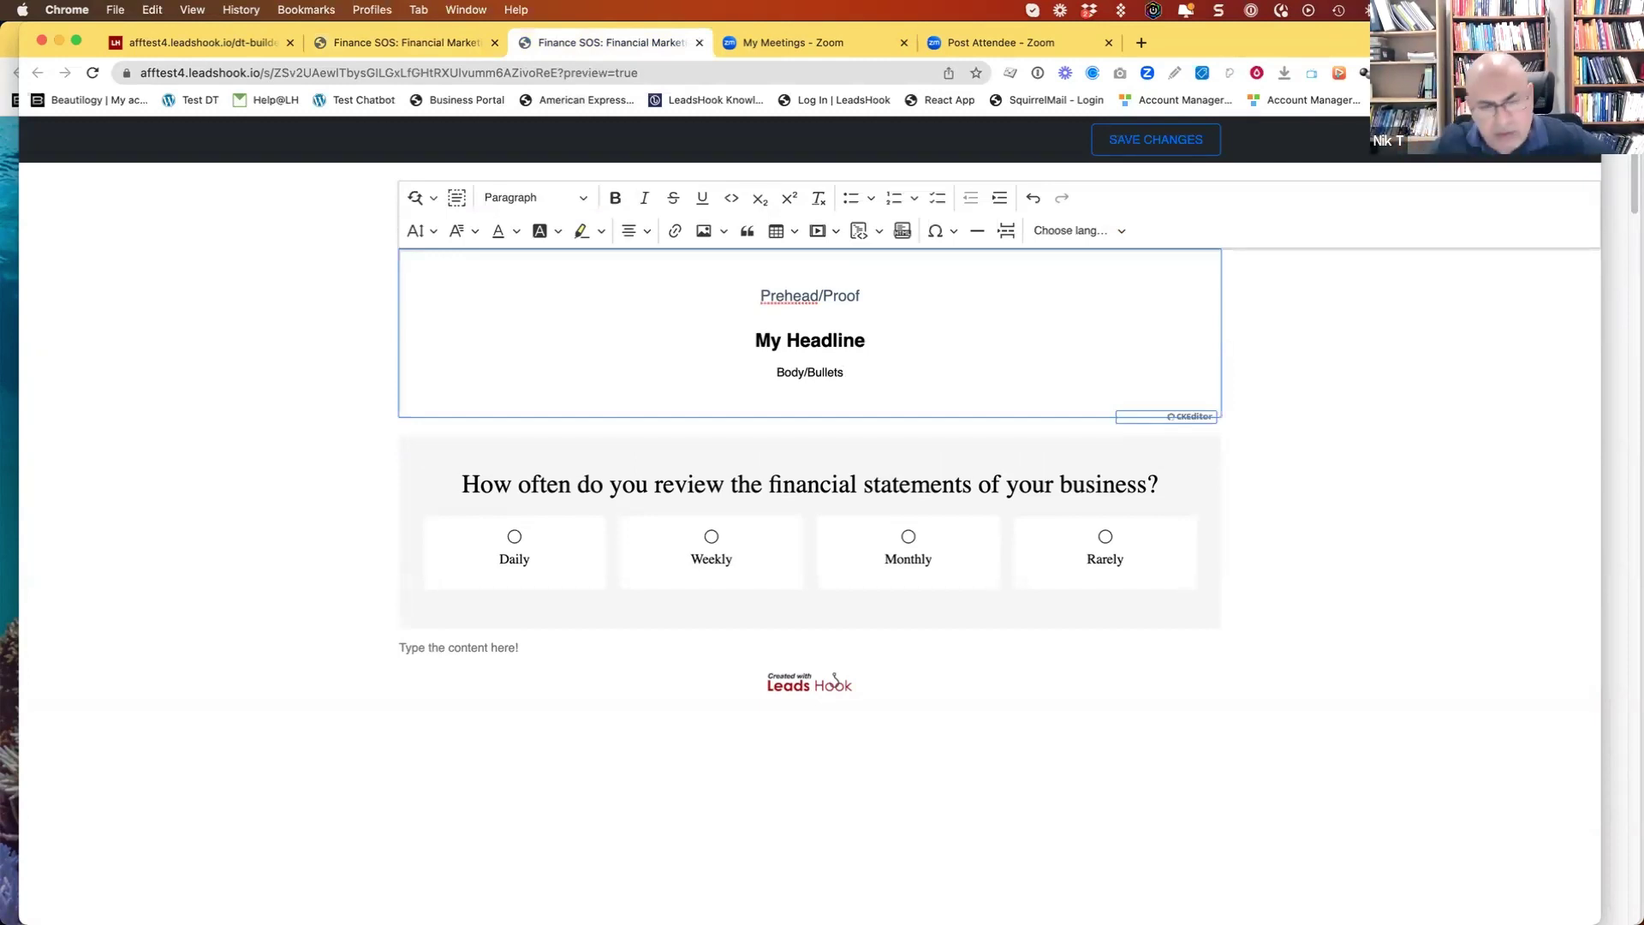
click(491, 651)
text(fddfdf)
key(Return)
text(df)
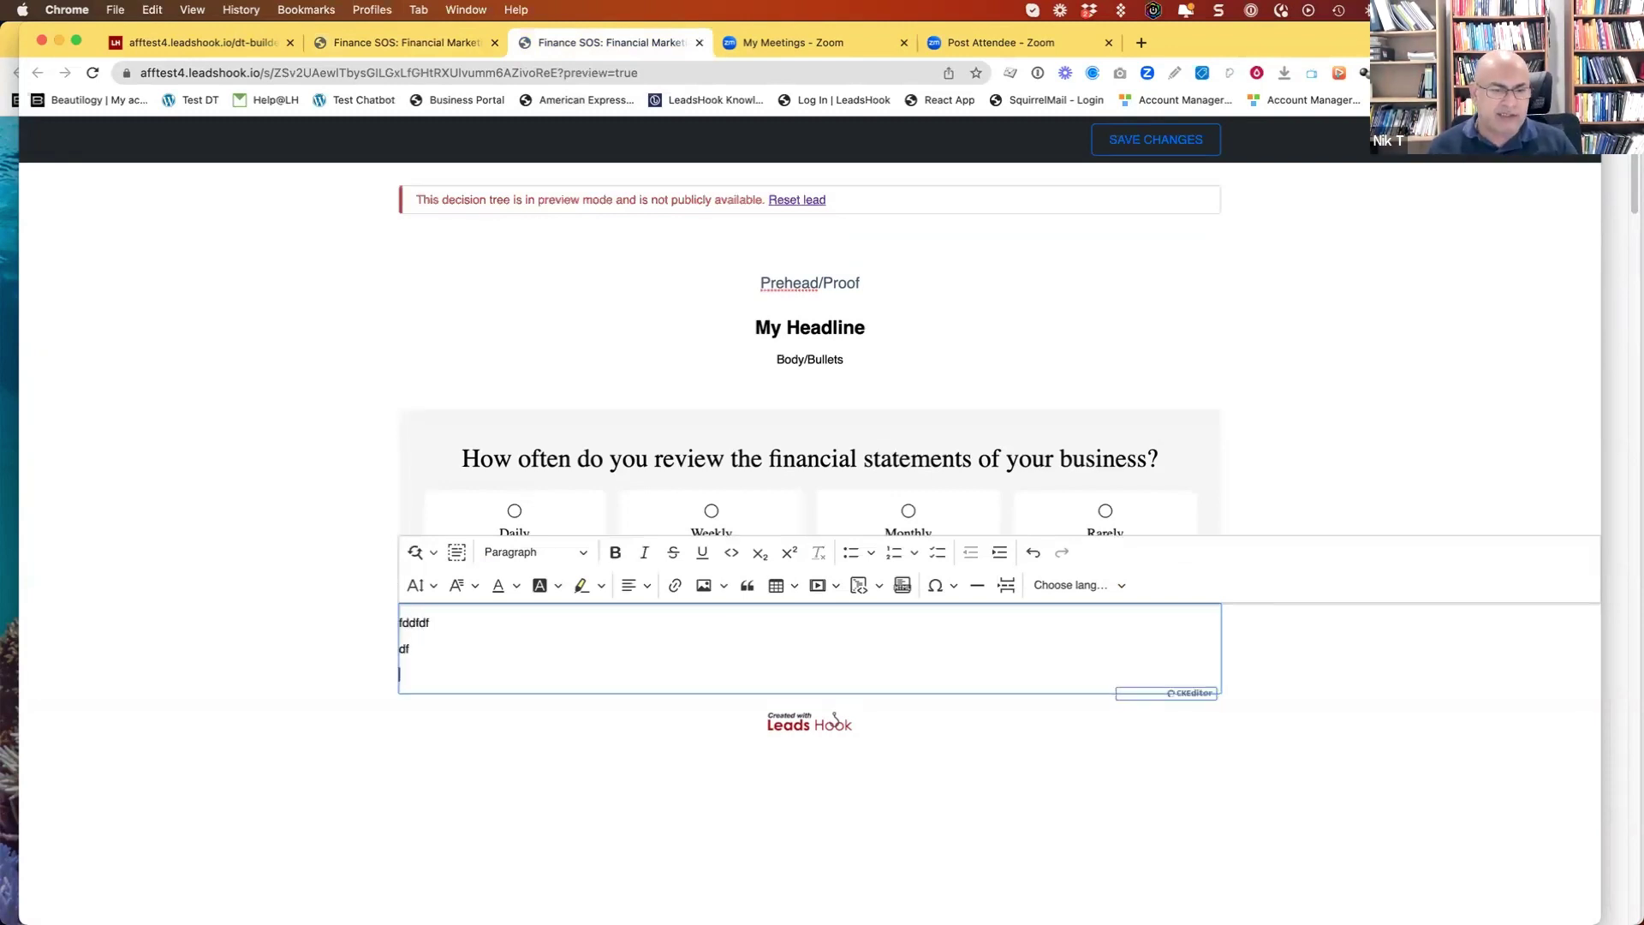
key(Return)
text(d)
click(152, 547)
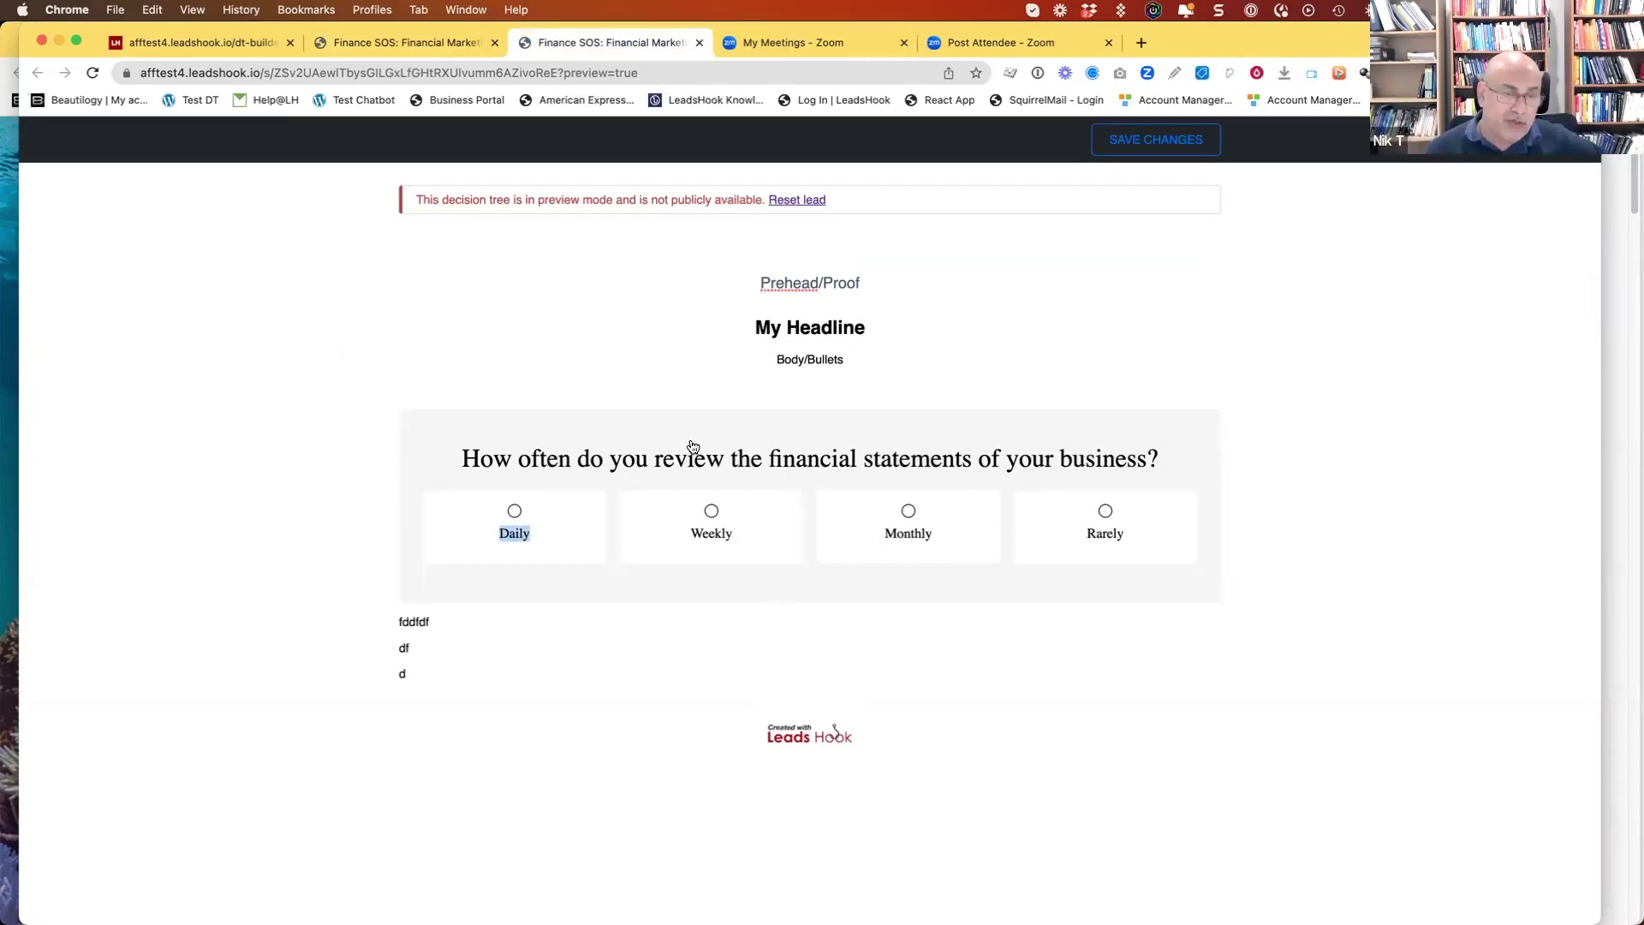
- Show the decision tree's direct link with Preview enabled in the builder, and inspect the headline block on the preview page
click(408, 43)
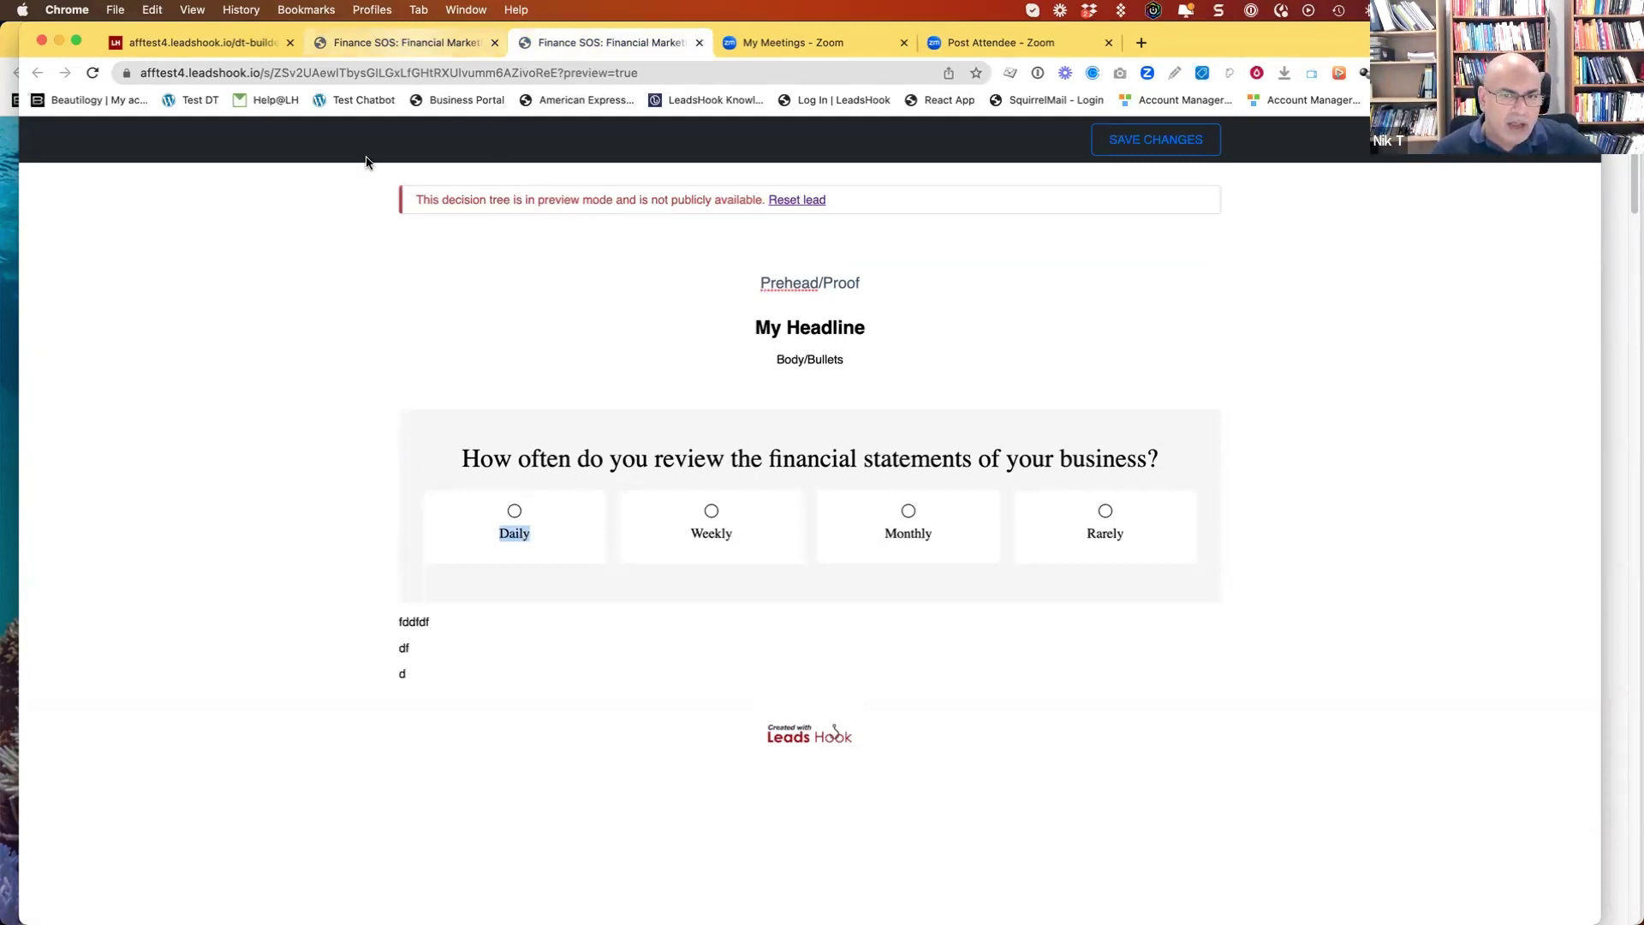
click(234, 53)
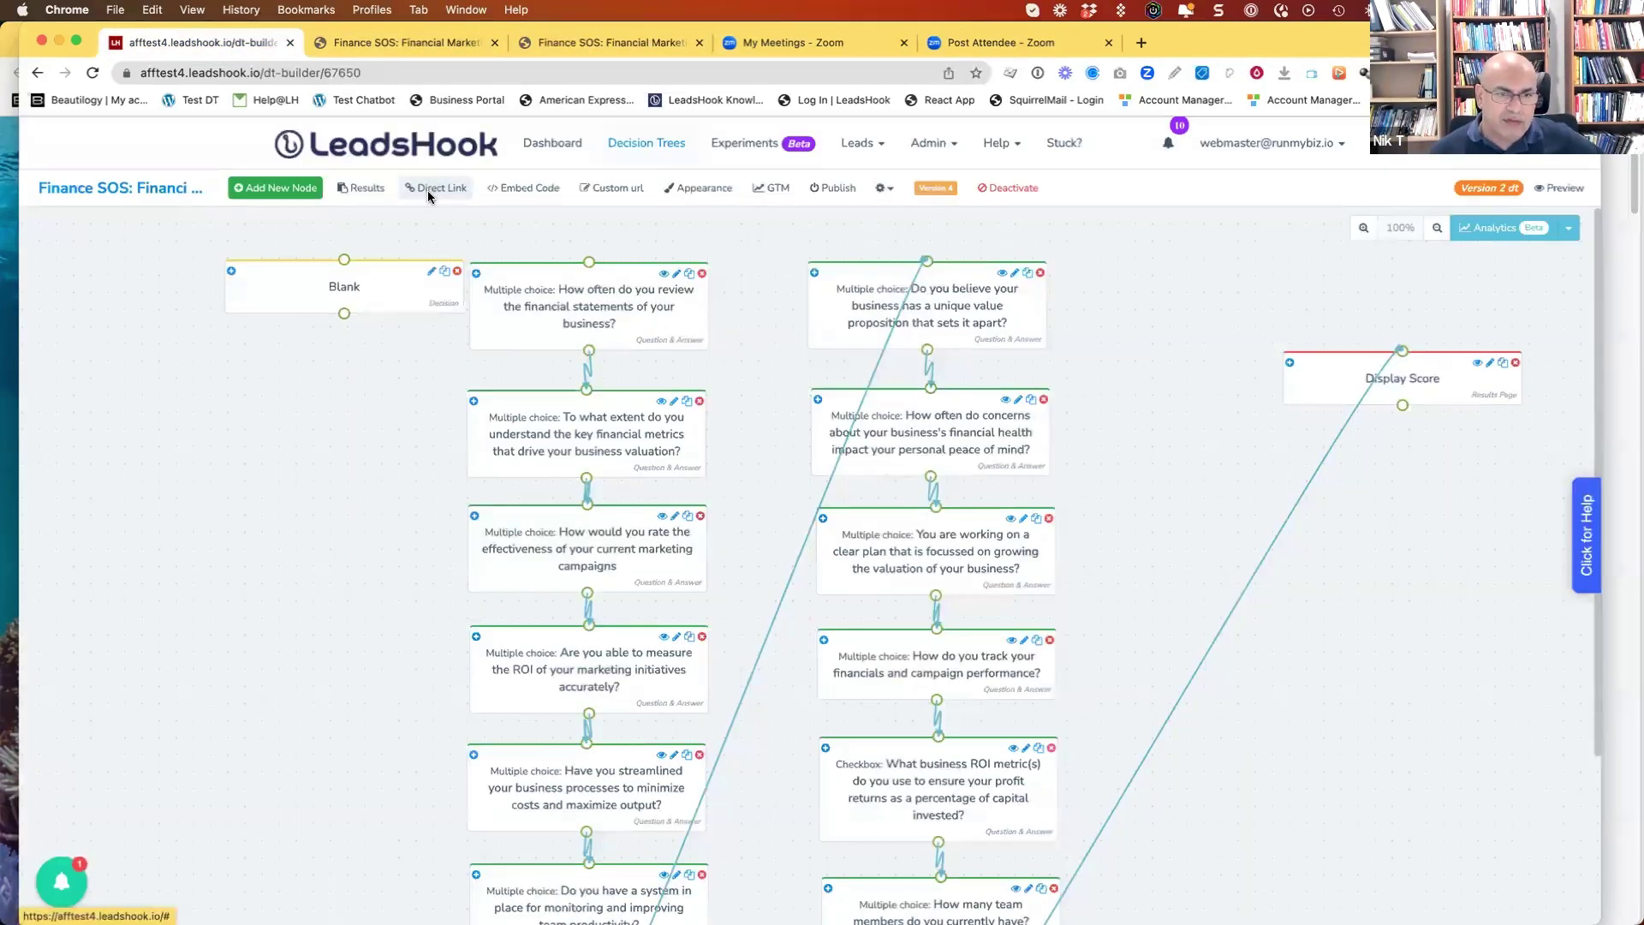
click(428, 189)
click(1051, 348)
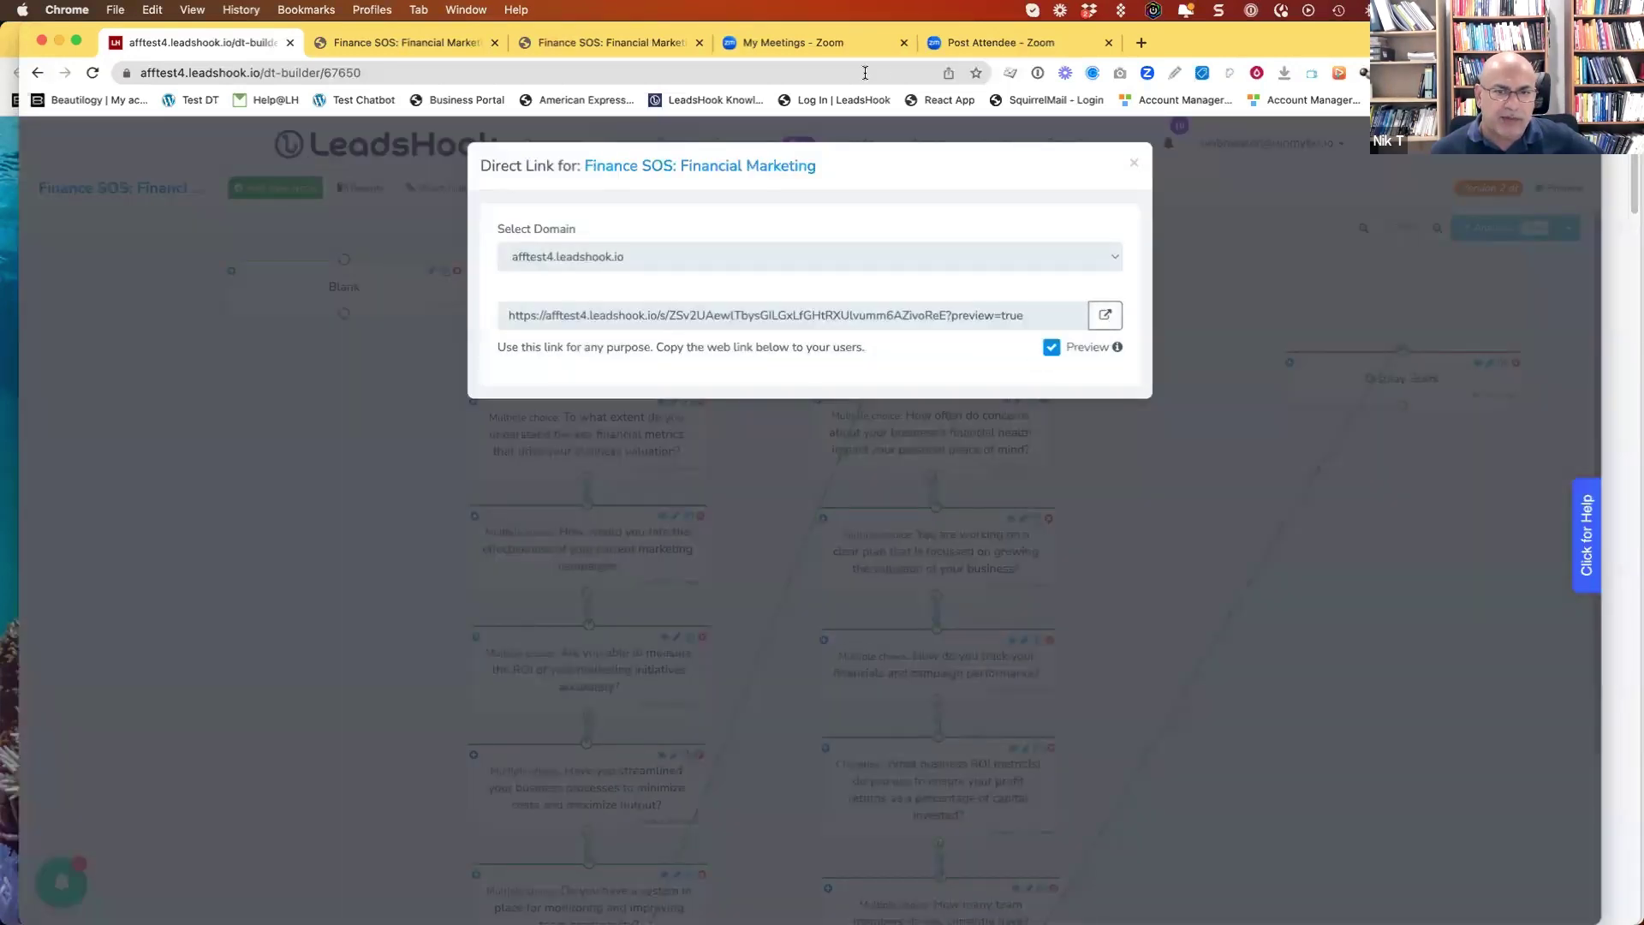
click(578, 42)
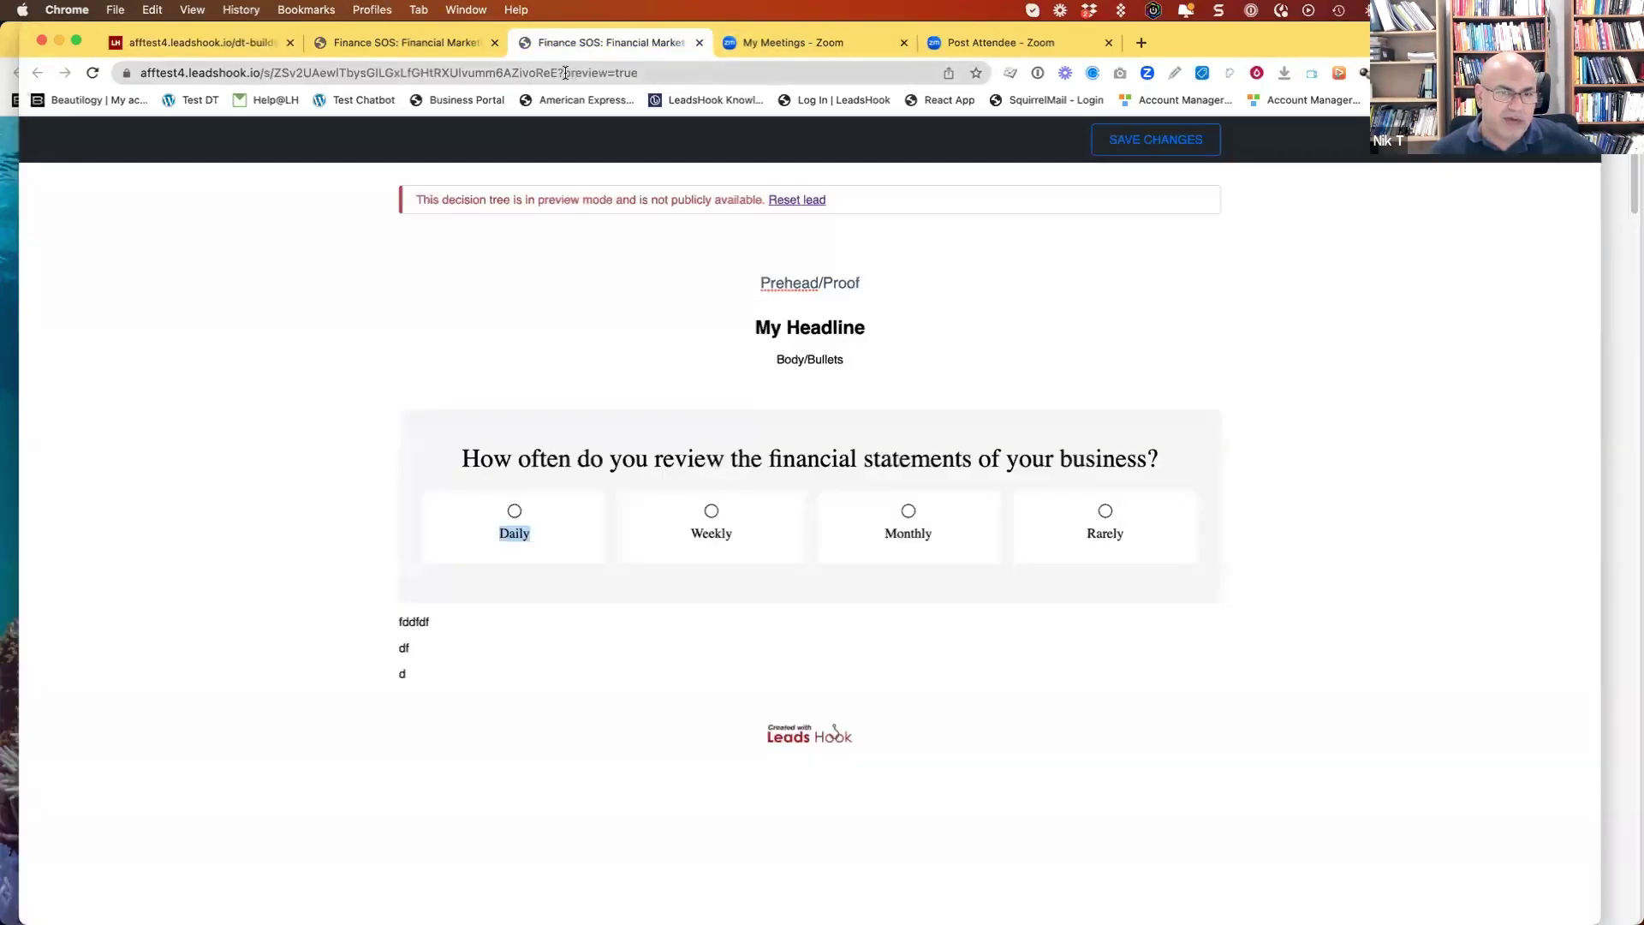
click(676, 294)
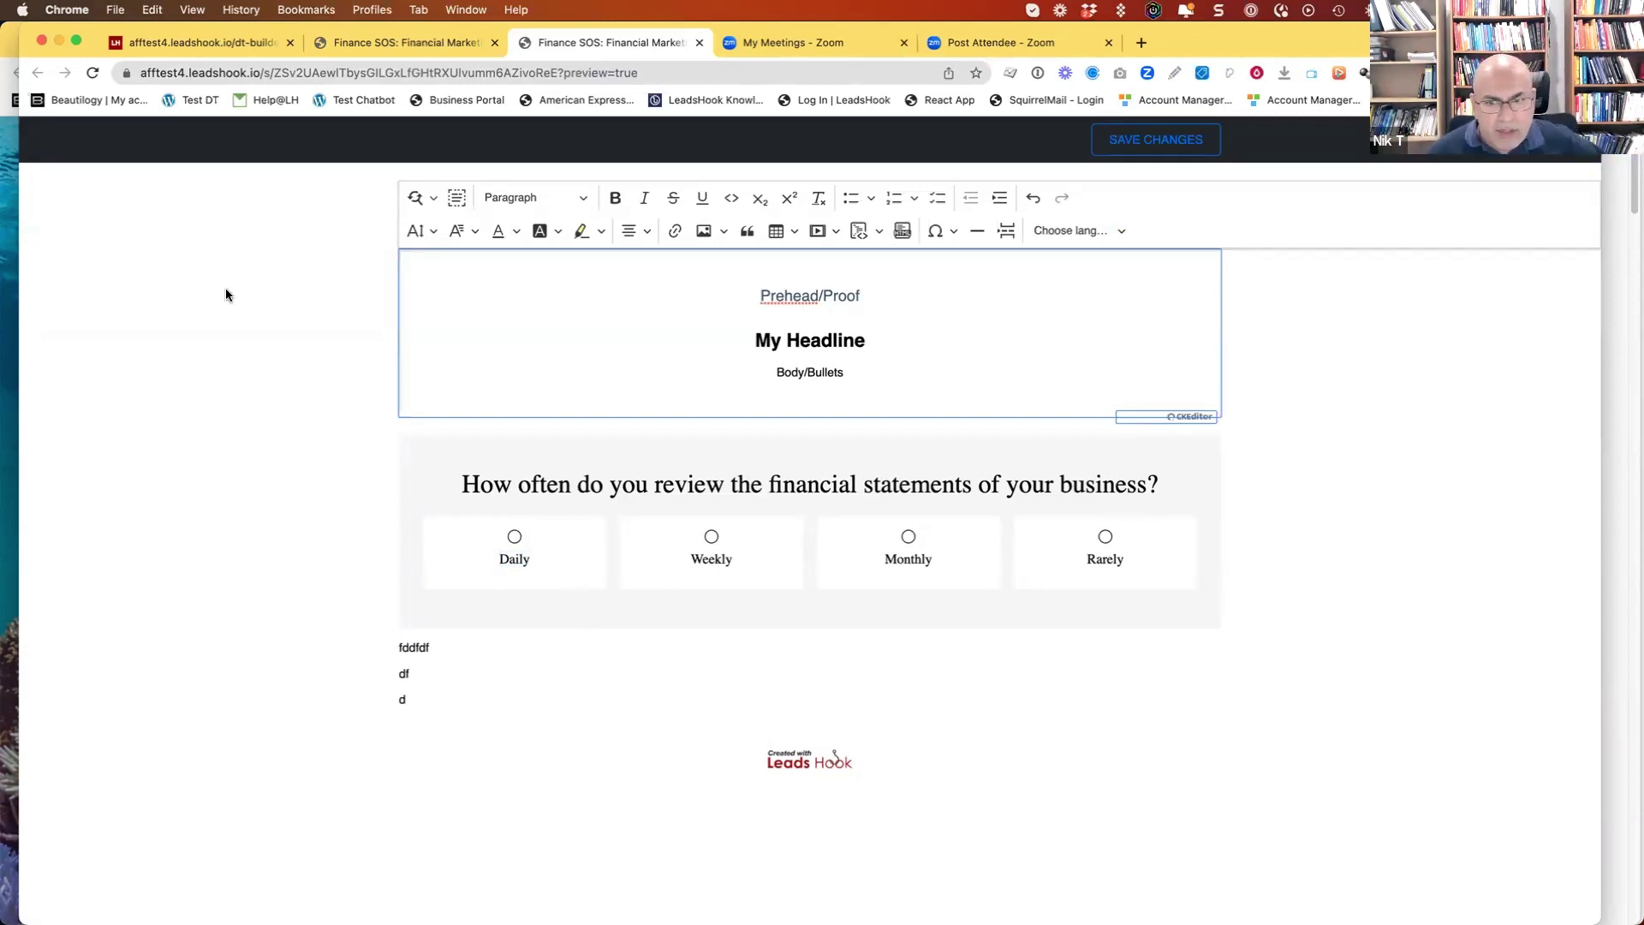
- Back in the decision tree builder, add a path titled "Zero down solar" to the Blank decision node
click(425, 45)
key(ctrl+shift+Tab)
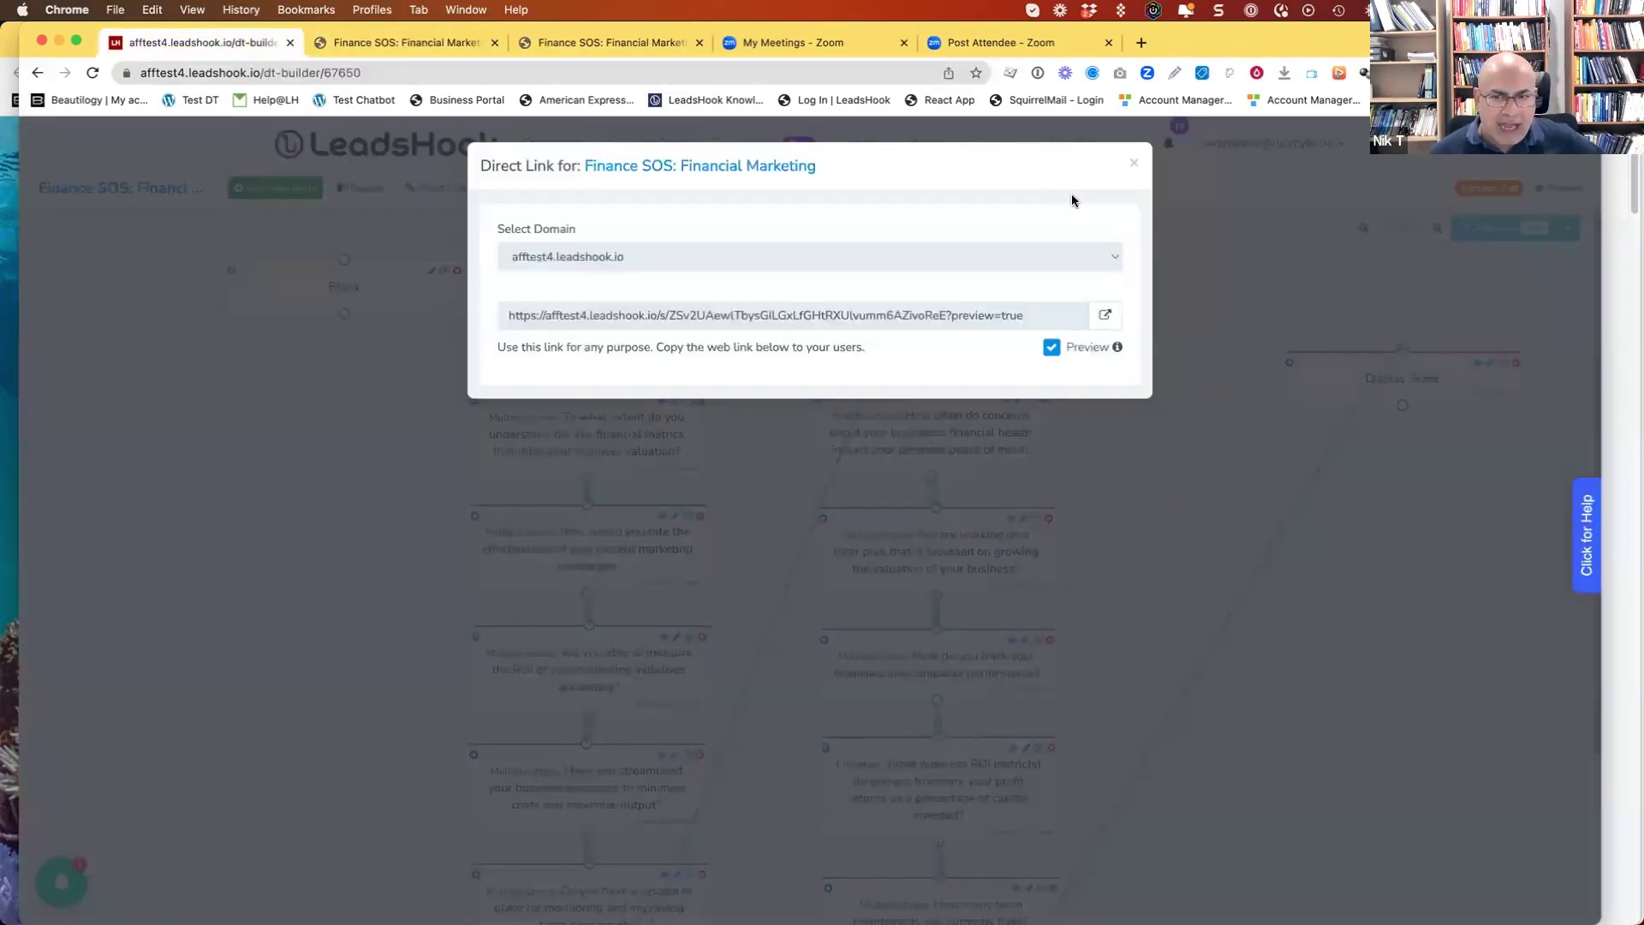
triple_click(1139, 168)
click(1135, 164)
click(349, 295)
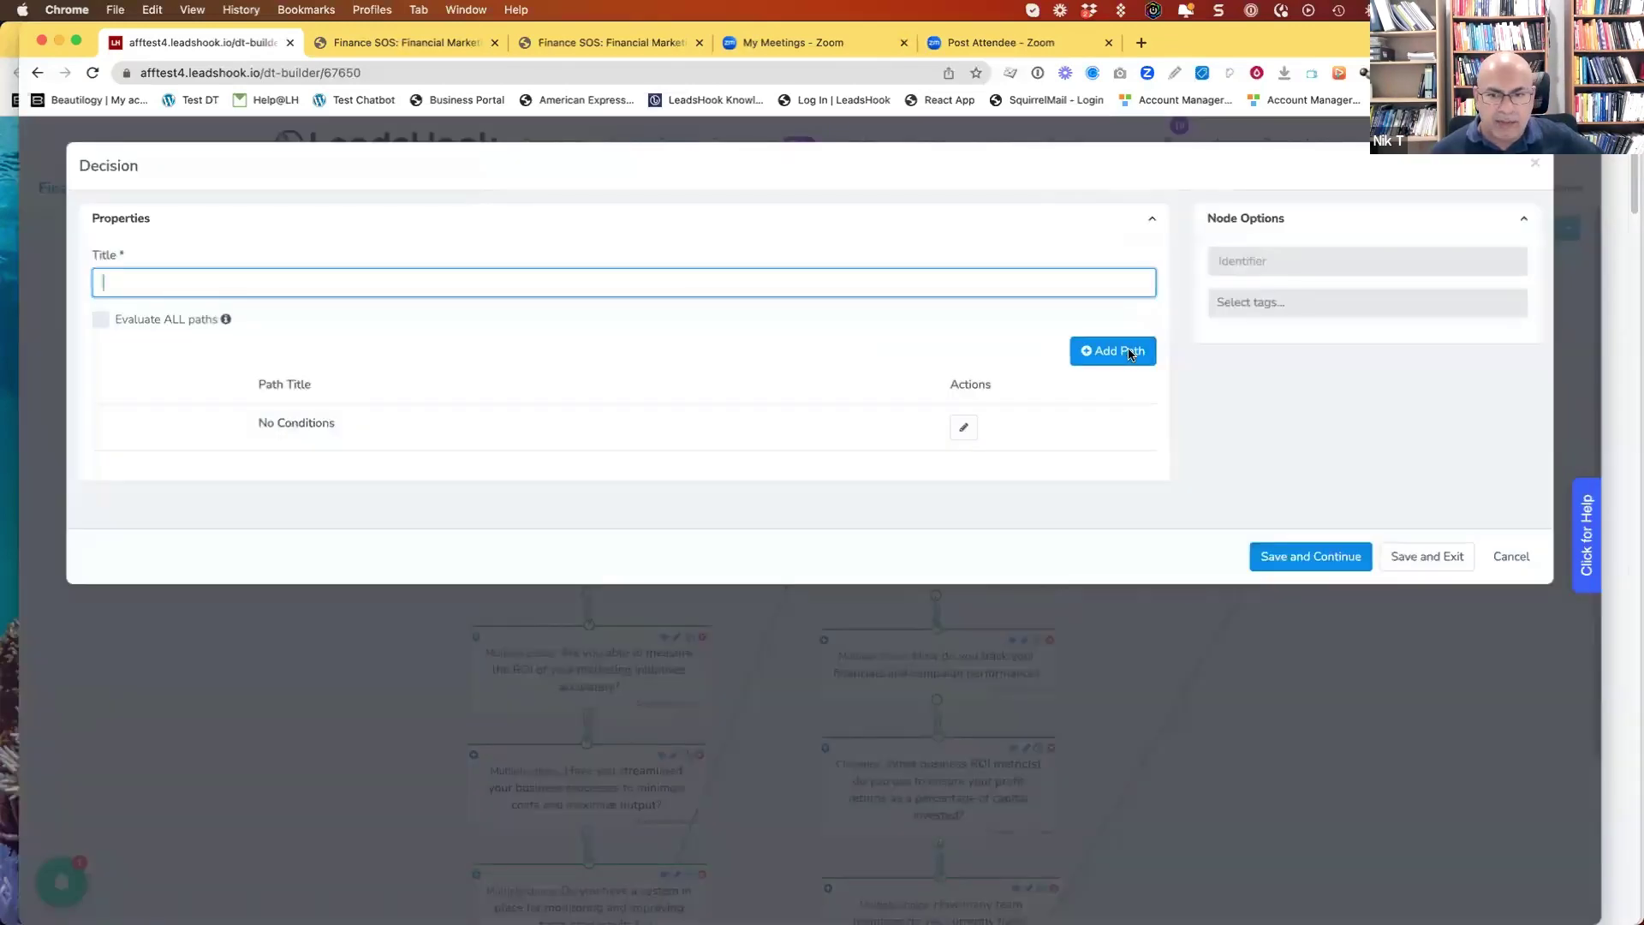
click(1131, 358)
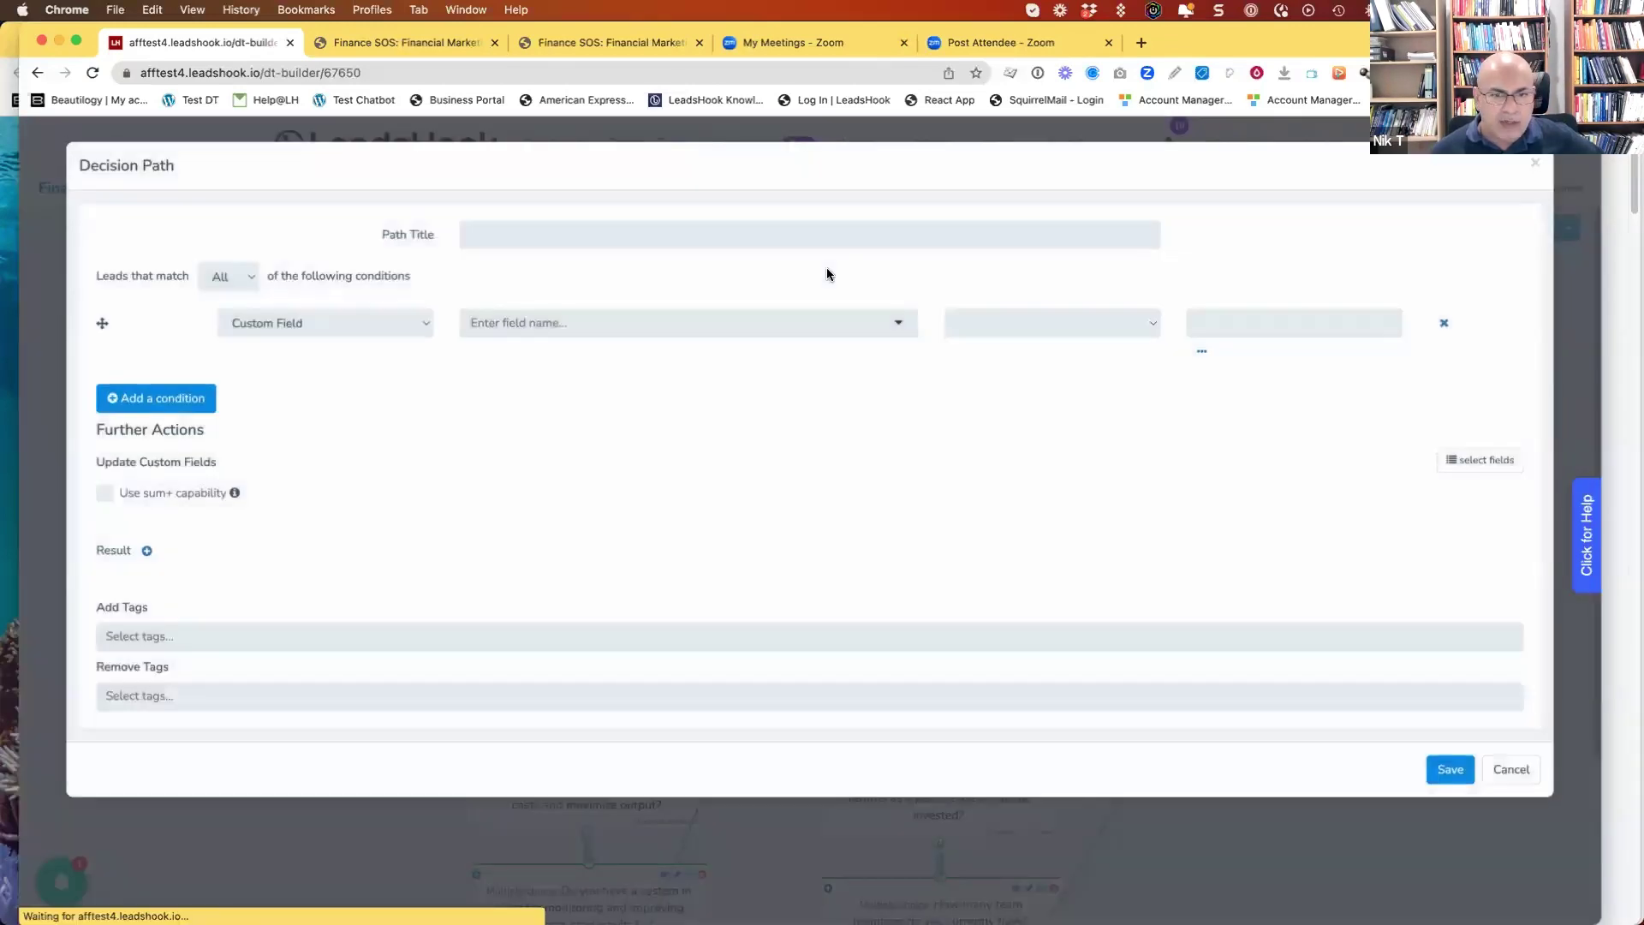
click(568, 239)
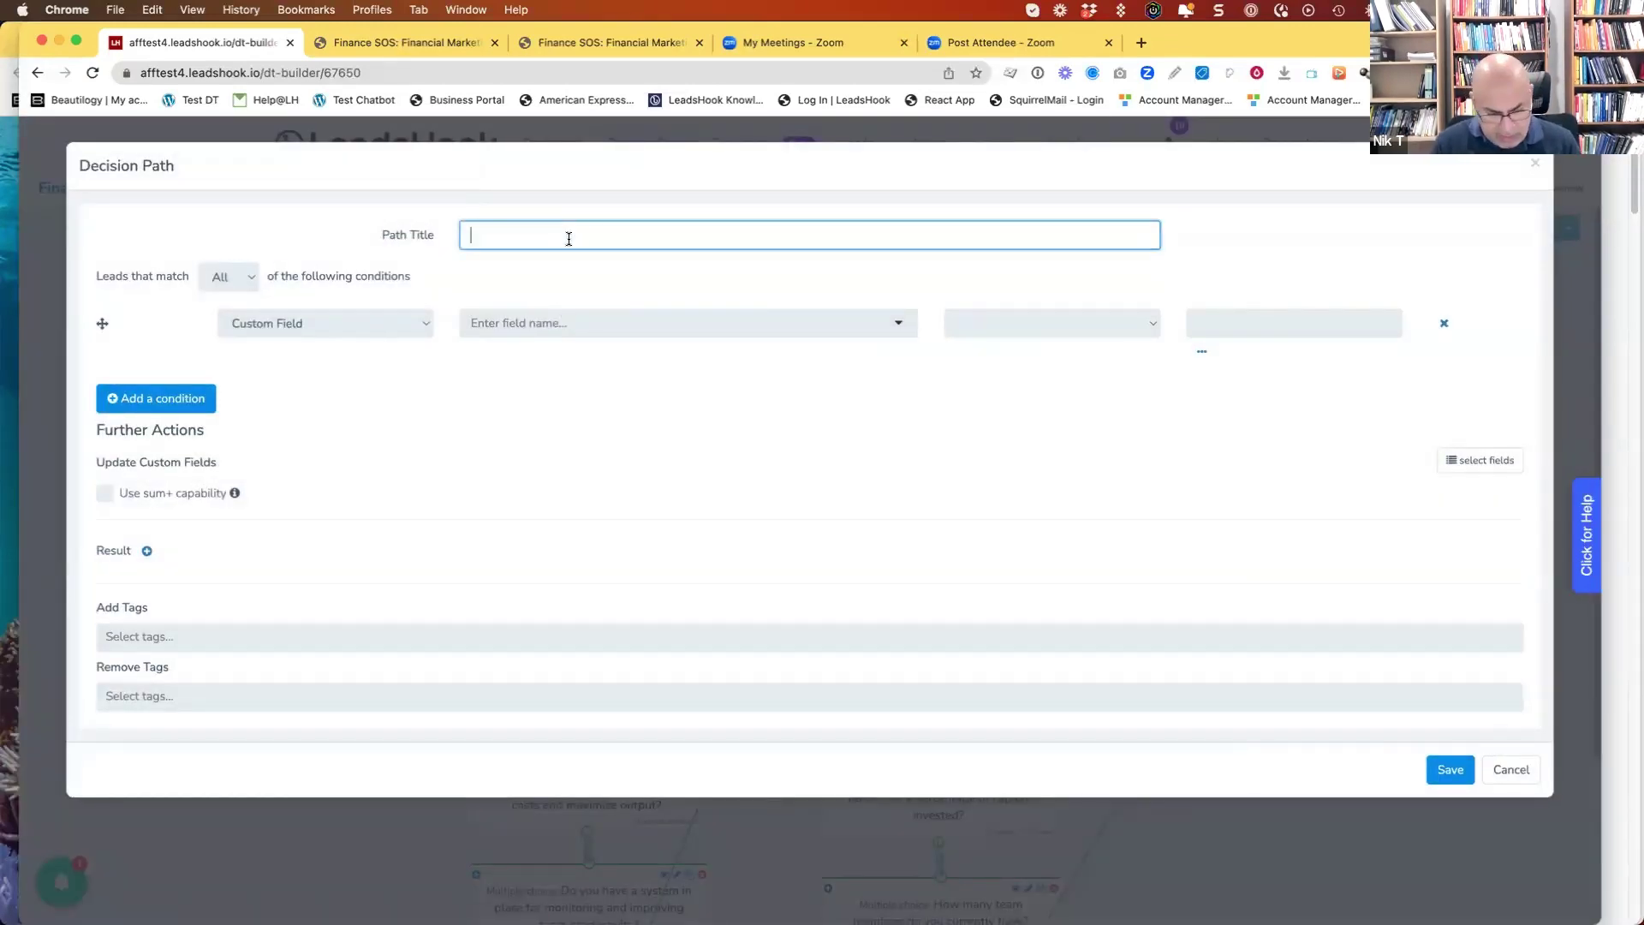
text(Zero )
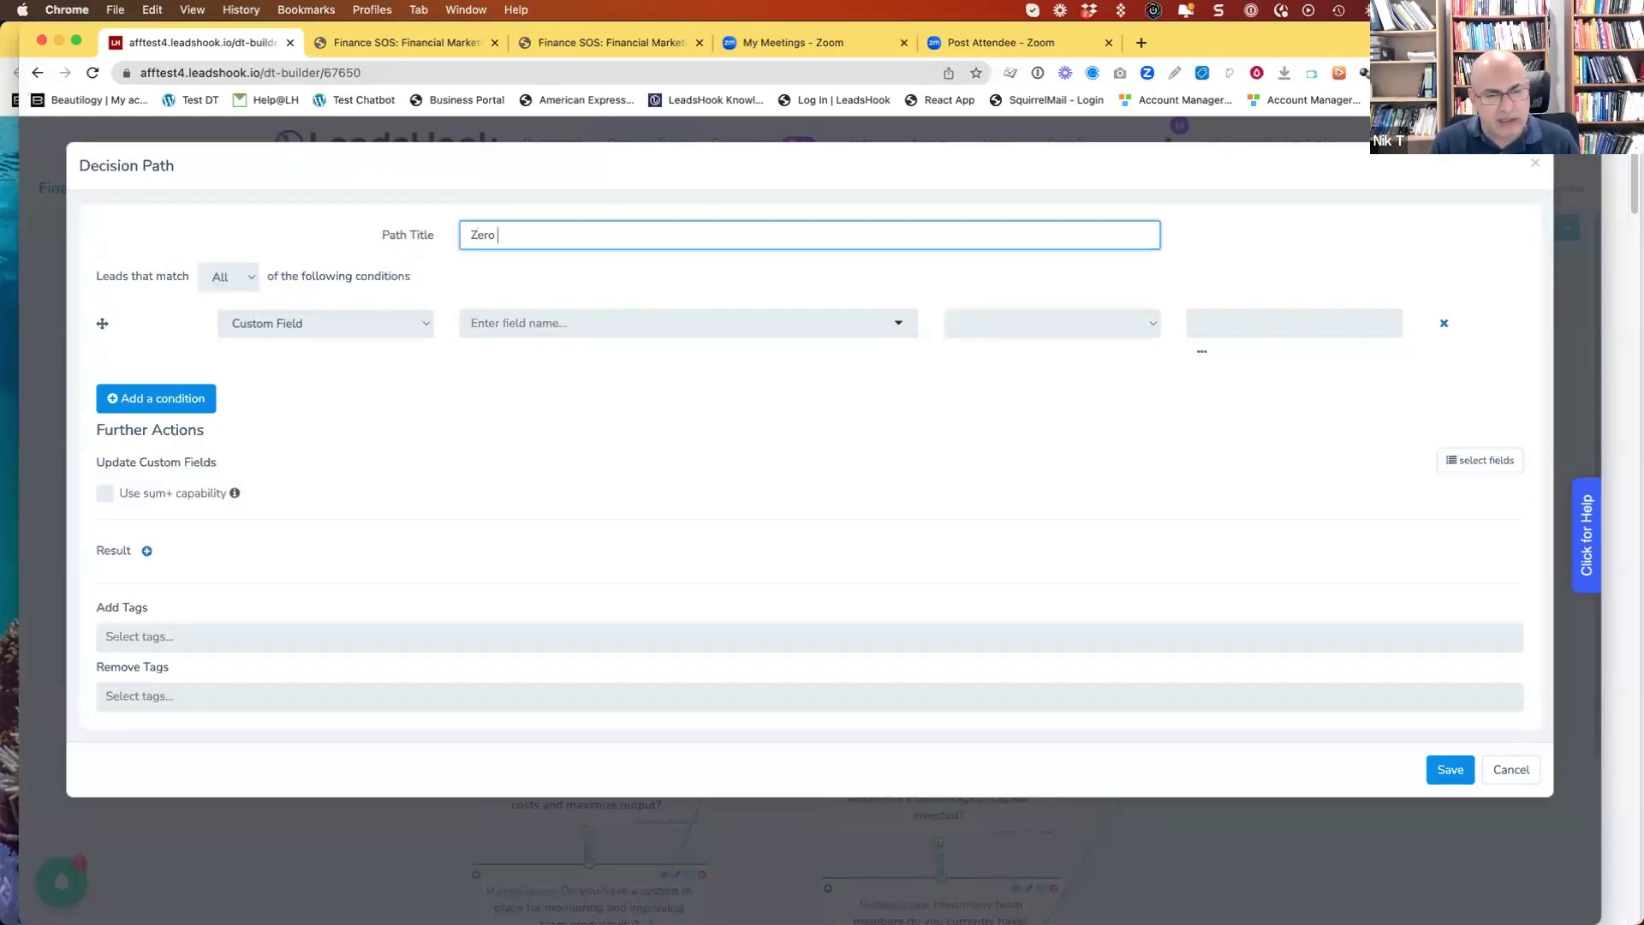
text(down solar)
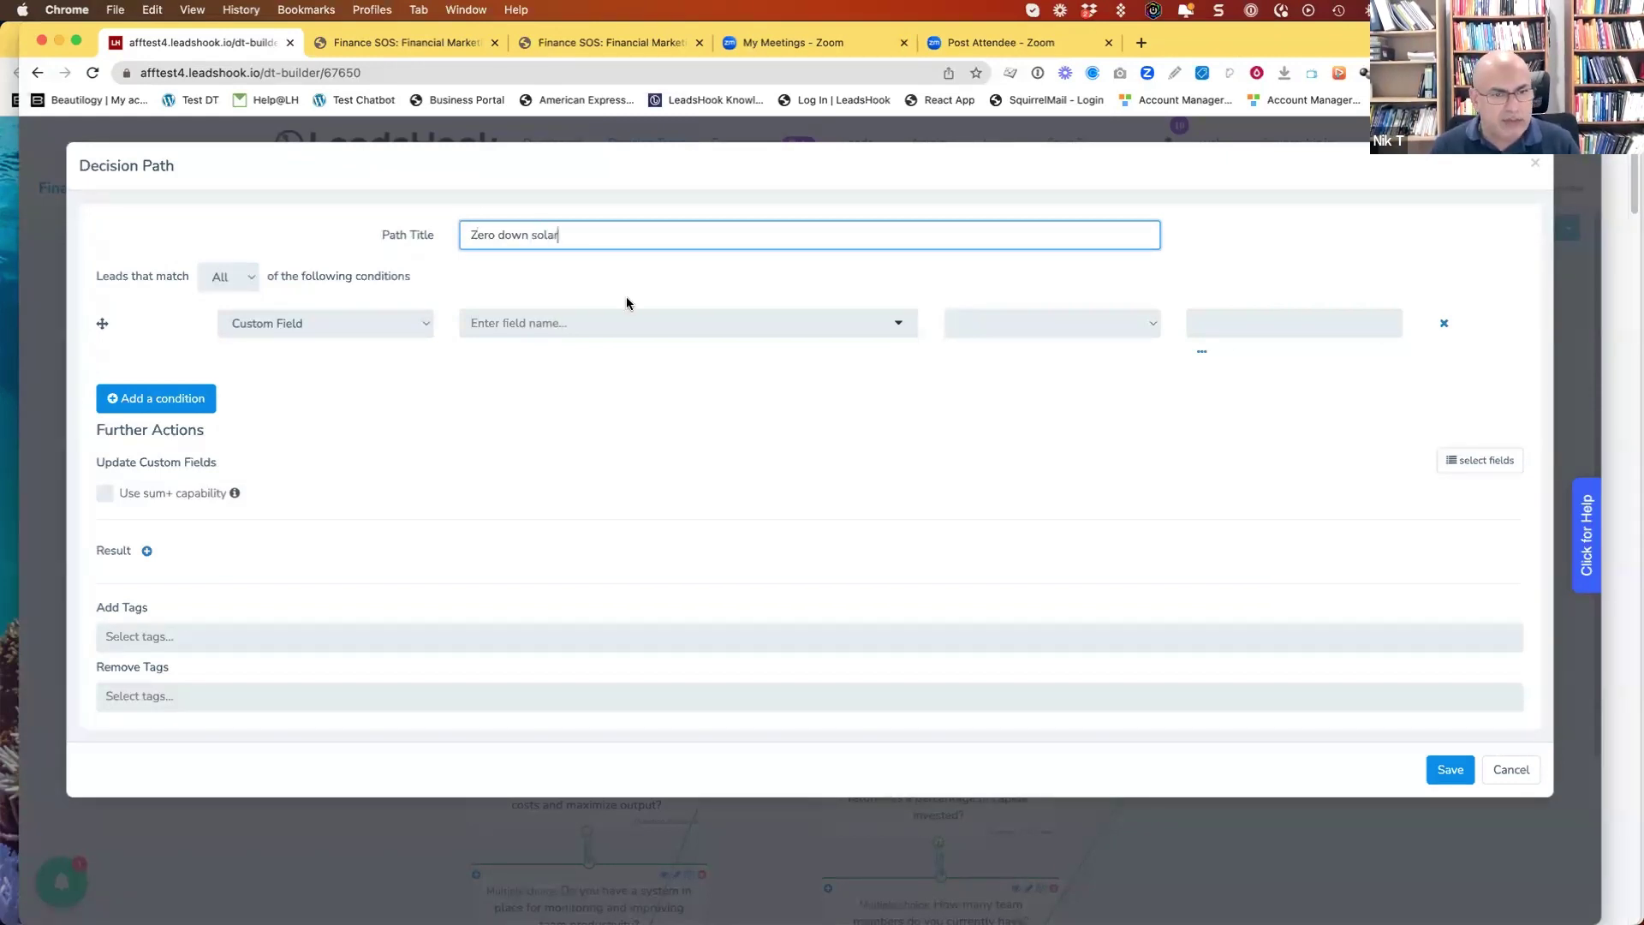
- Set the path's condition to UTM Campaign (utm_campaign) is "zero_down"
click(631, 323)
text(cam)
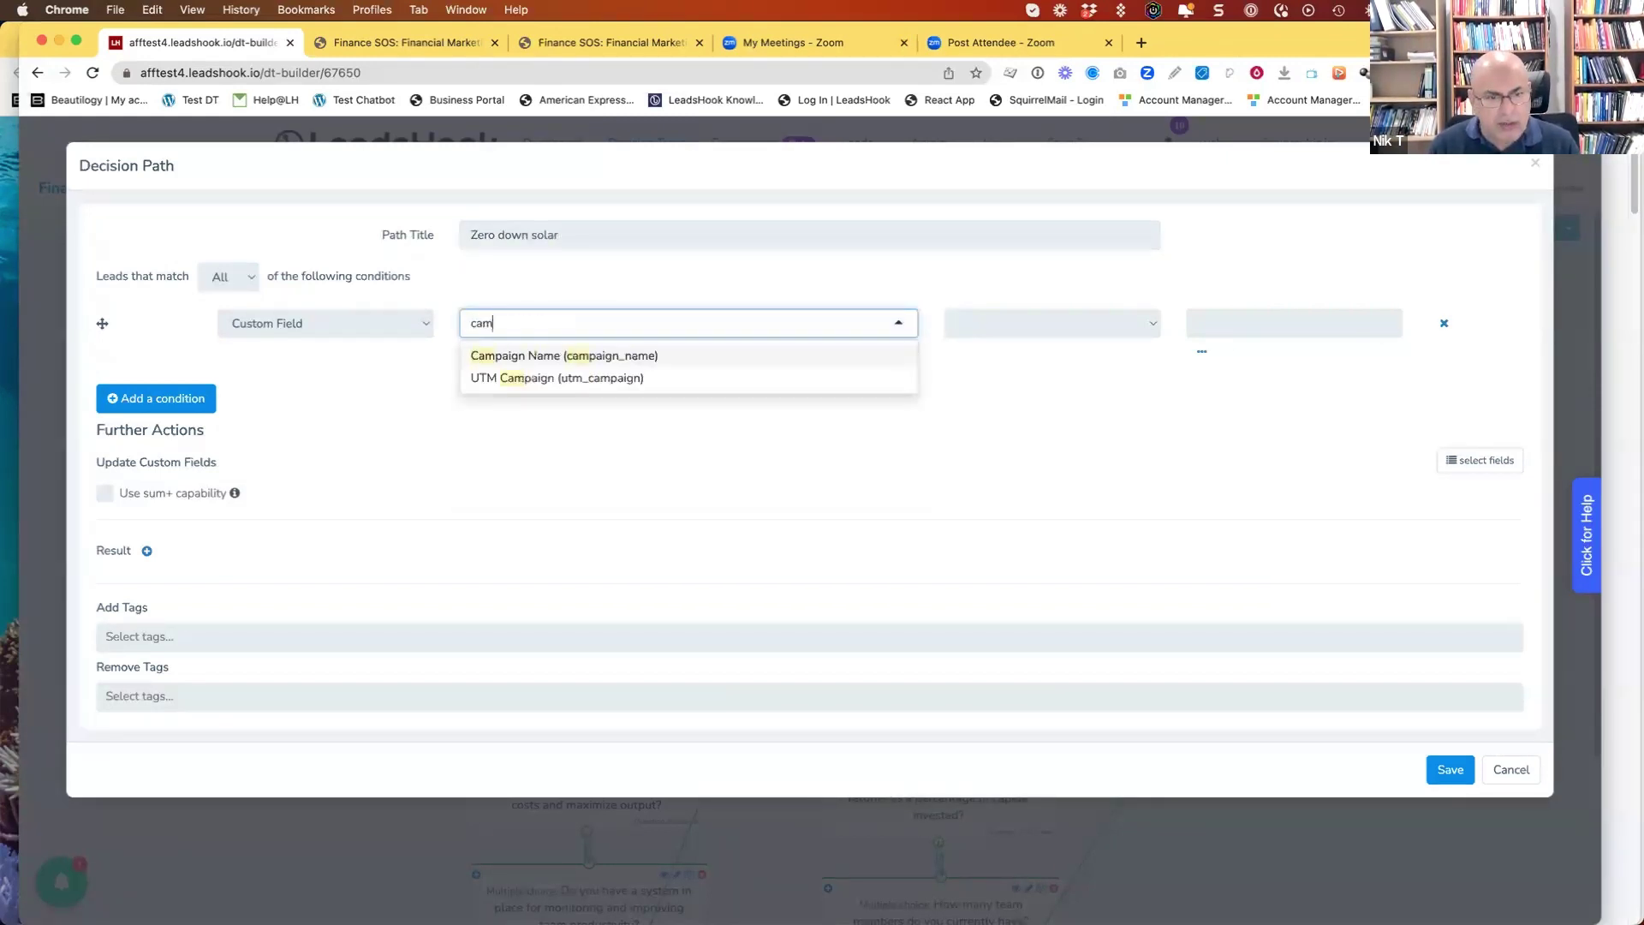
key(Down)
key(Return)
click(1217, 320)
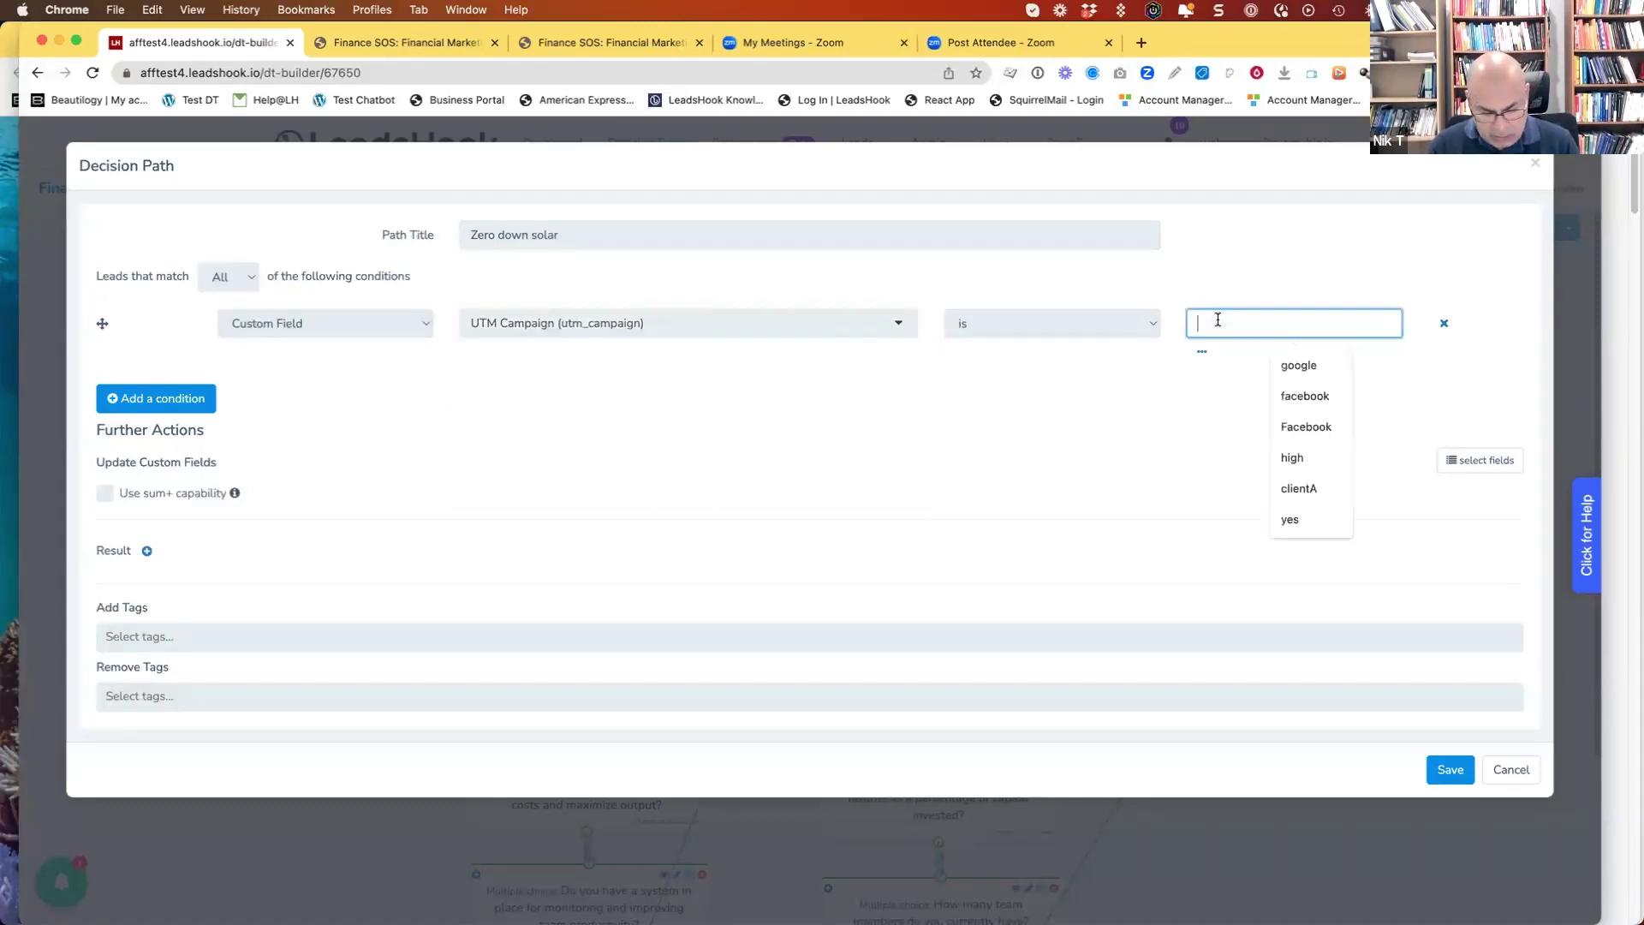
text(zero_down)
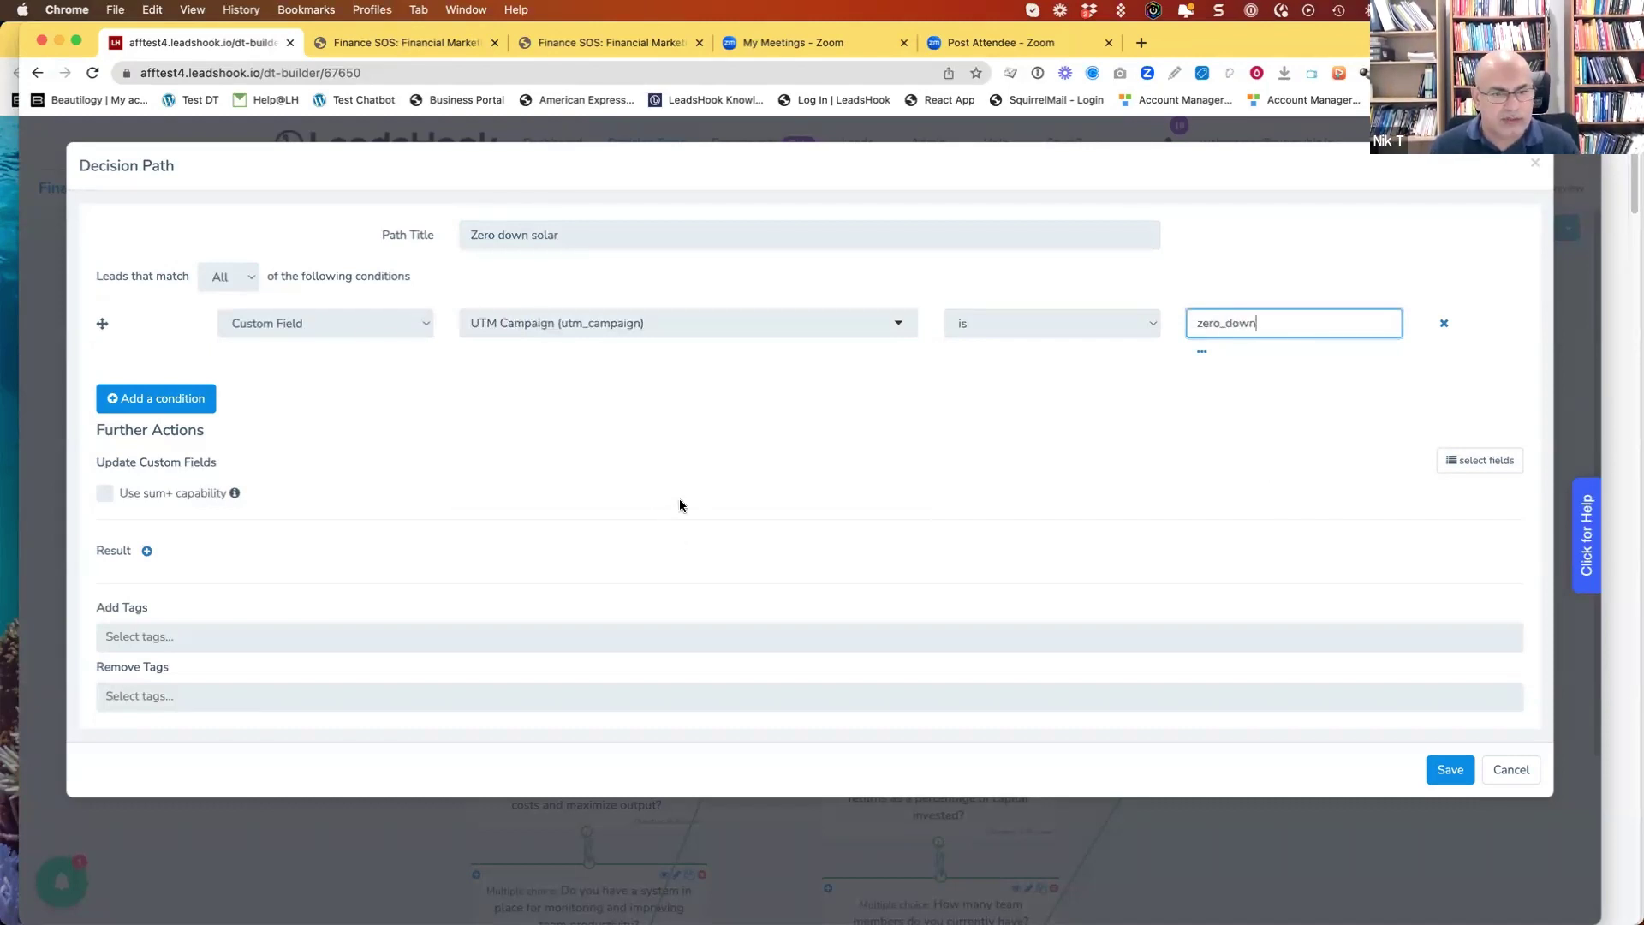
click(1468, 463)
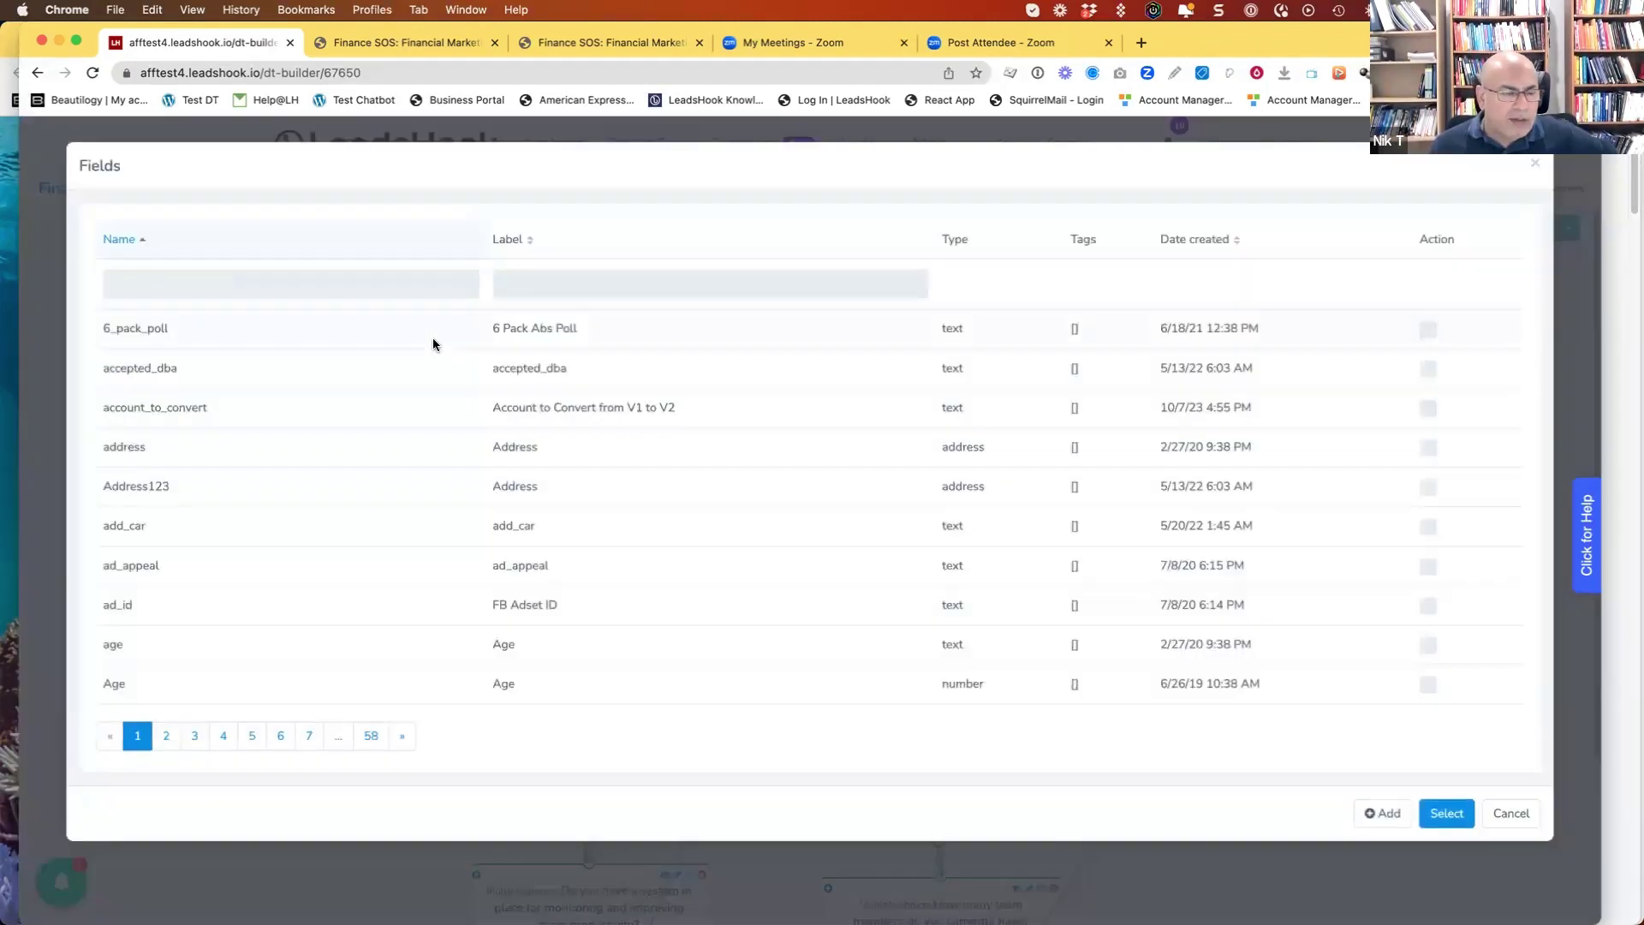
click(311, 280)
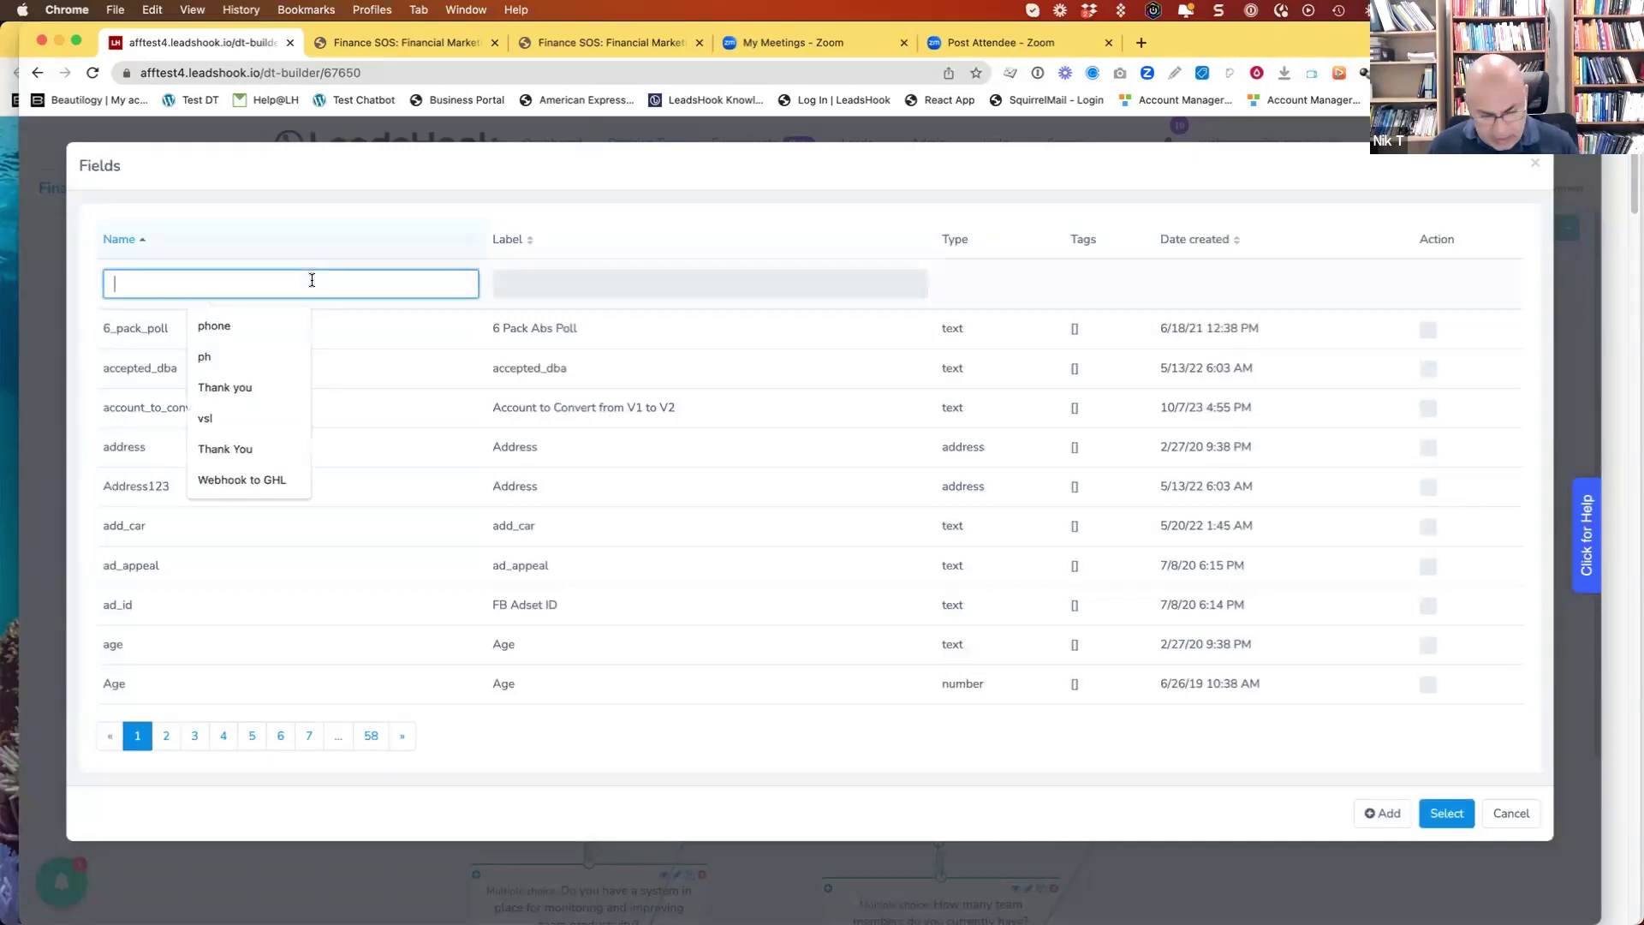
text(fix_)
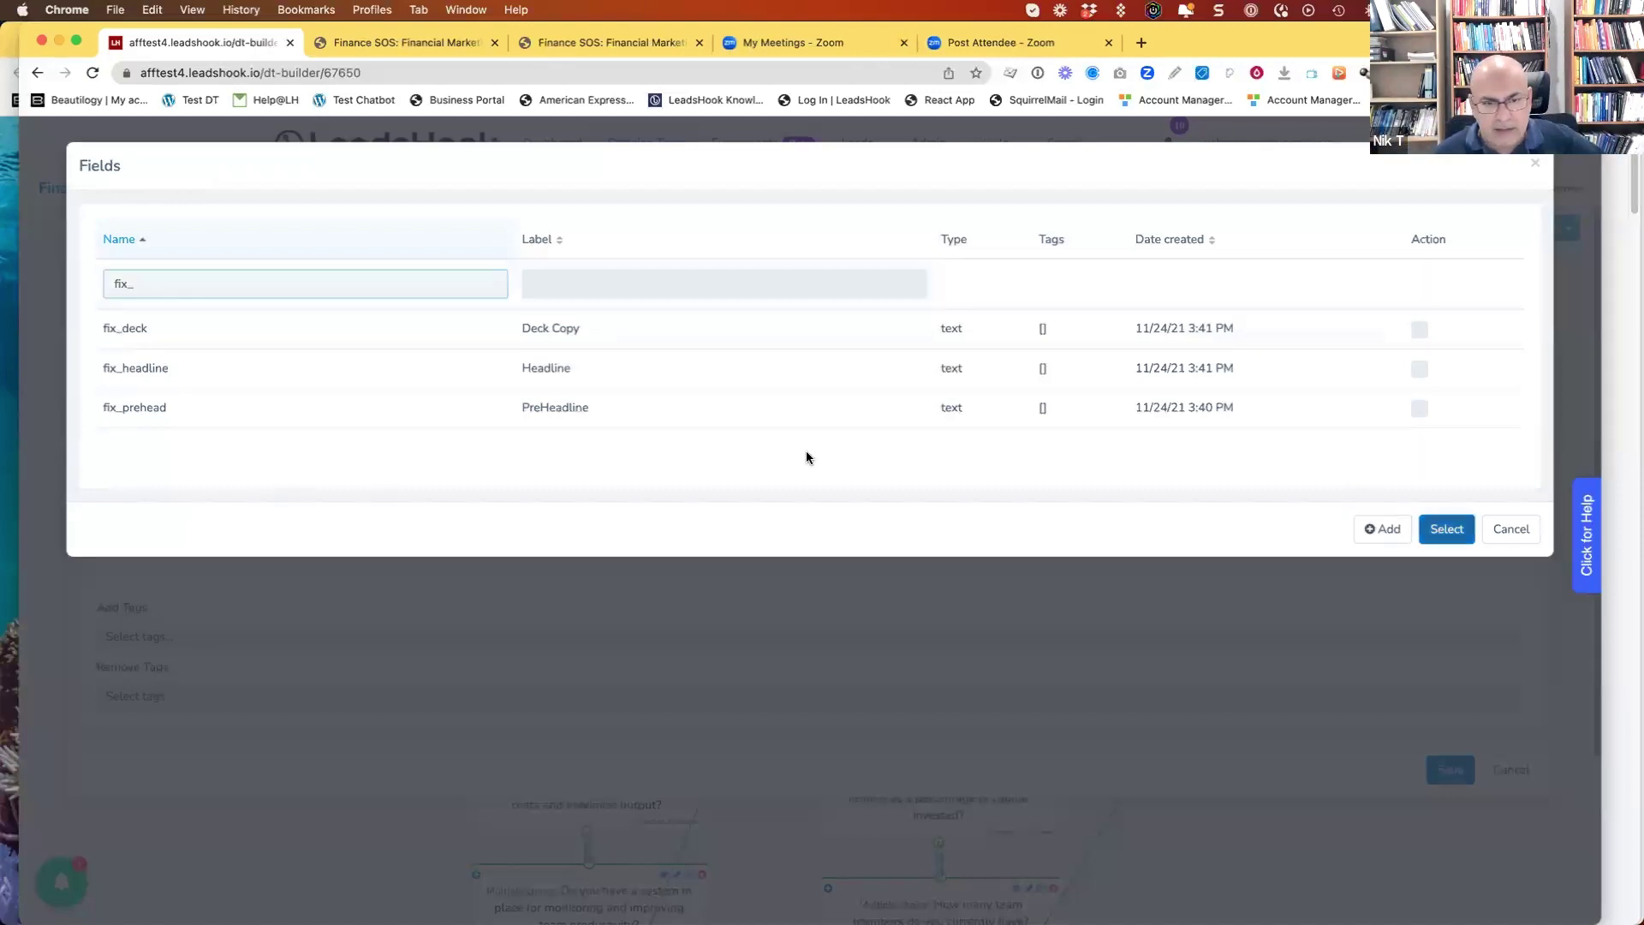
key(Escape)
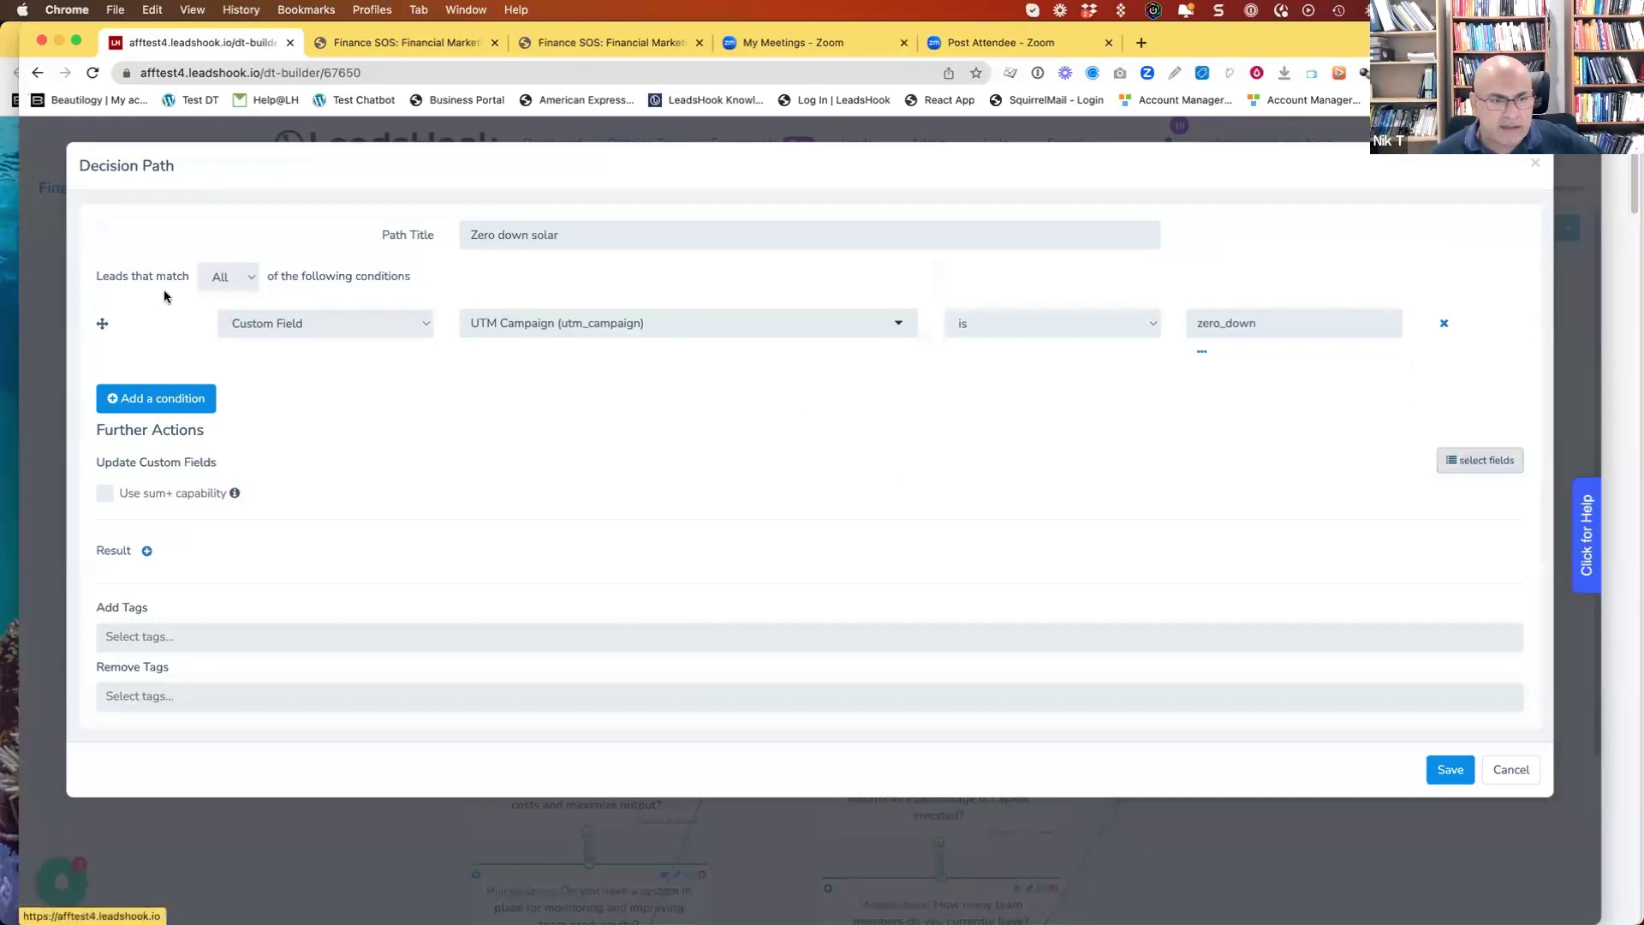
- Add the custom fields fix_deck, fix_headline and fix_prehead to the fields the path updates
click(1483, 461)
click(361, 280)
text(fix_)
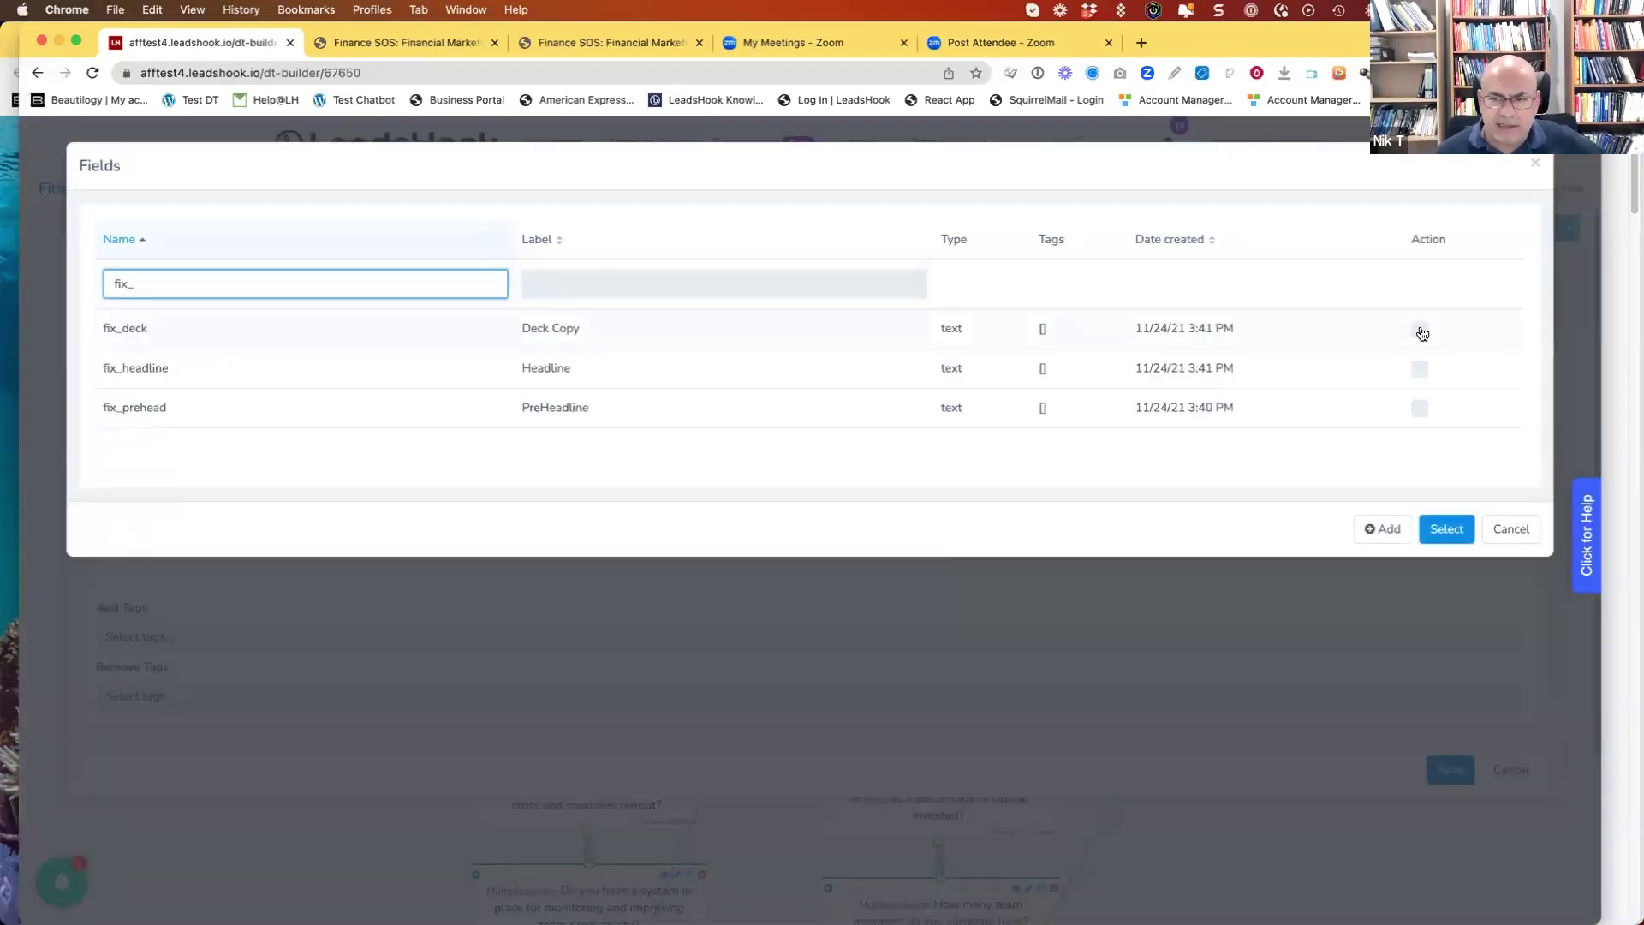
click(1420, 330)
click(1422, 374)
click(1418, 411)
click(1446, 530)
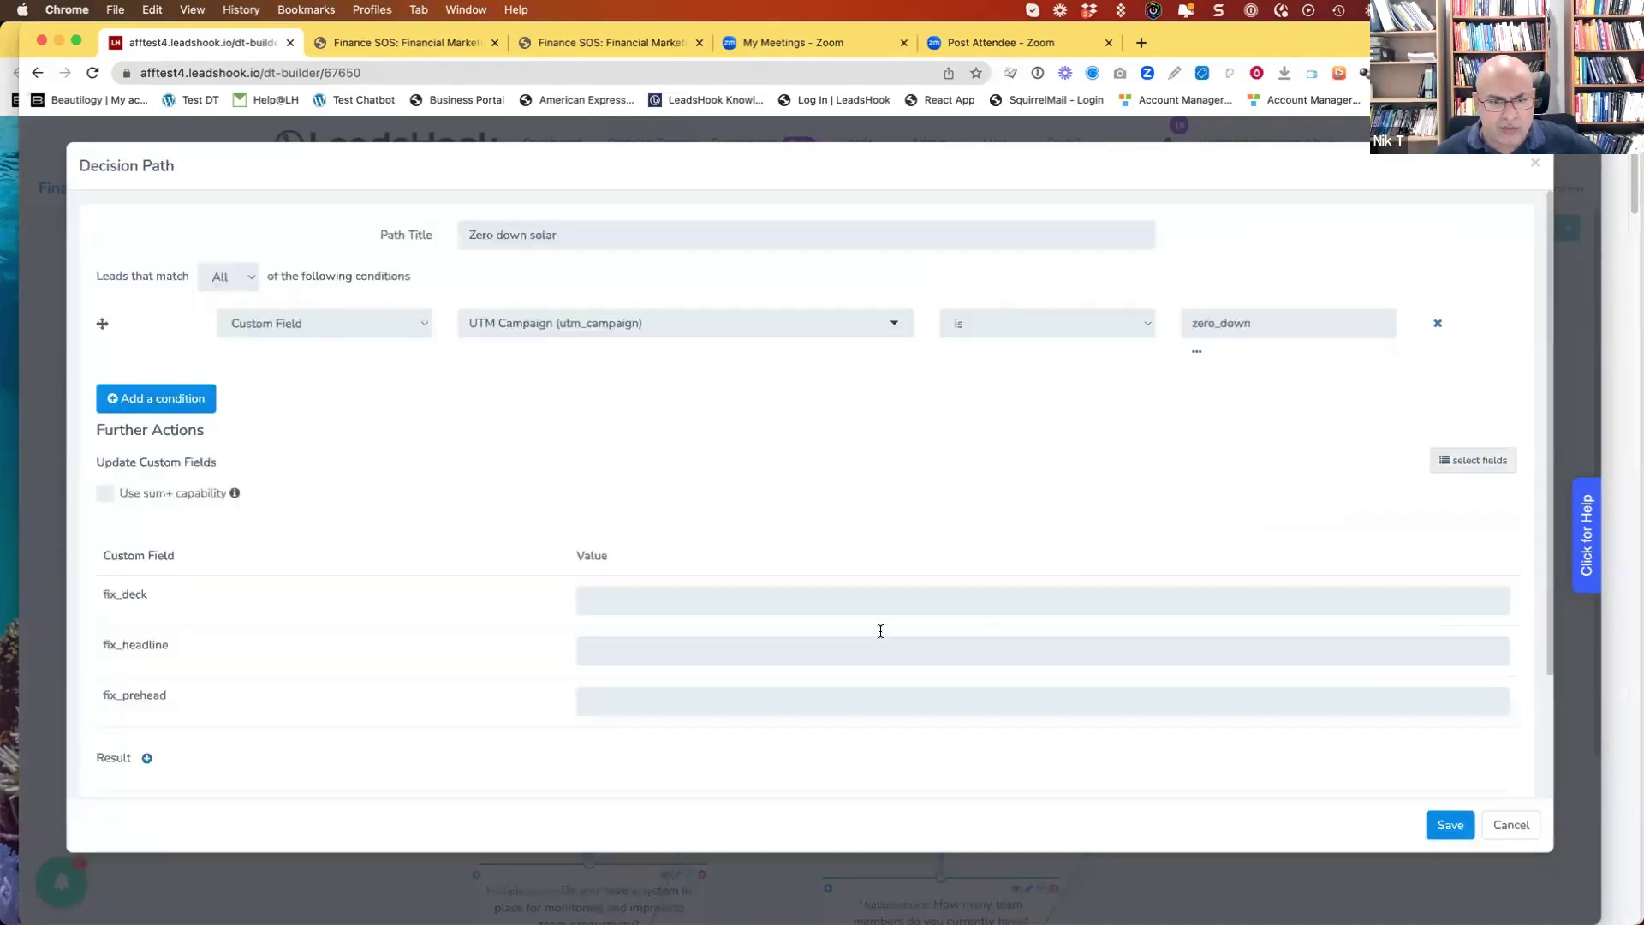
- Set fix_deck to "Deck", fix_headline to "Headline" and fix_prehead to "Prehead", and save the path
click(775, 605)
text(Deck)
click(742, 653)
text(GH)
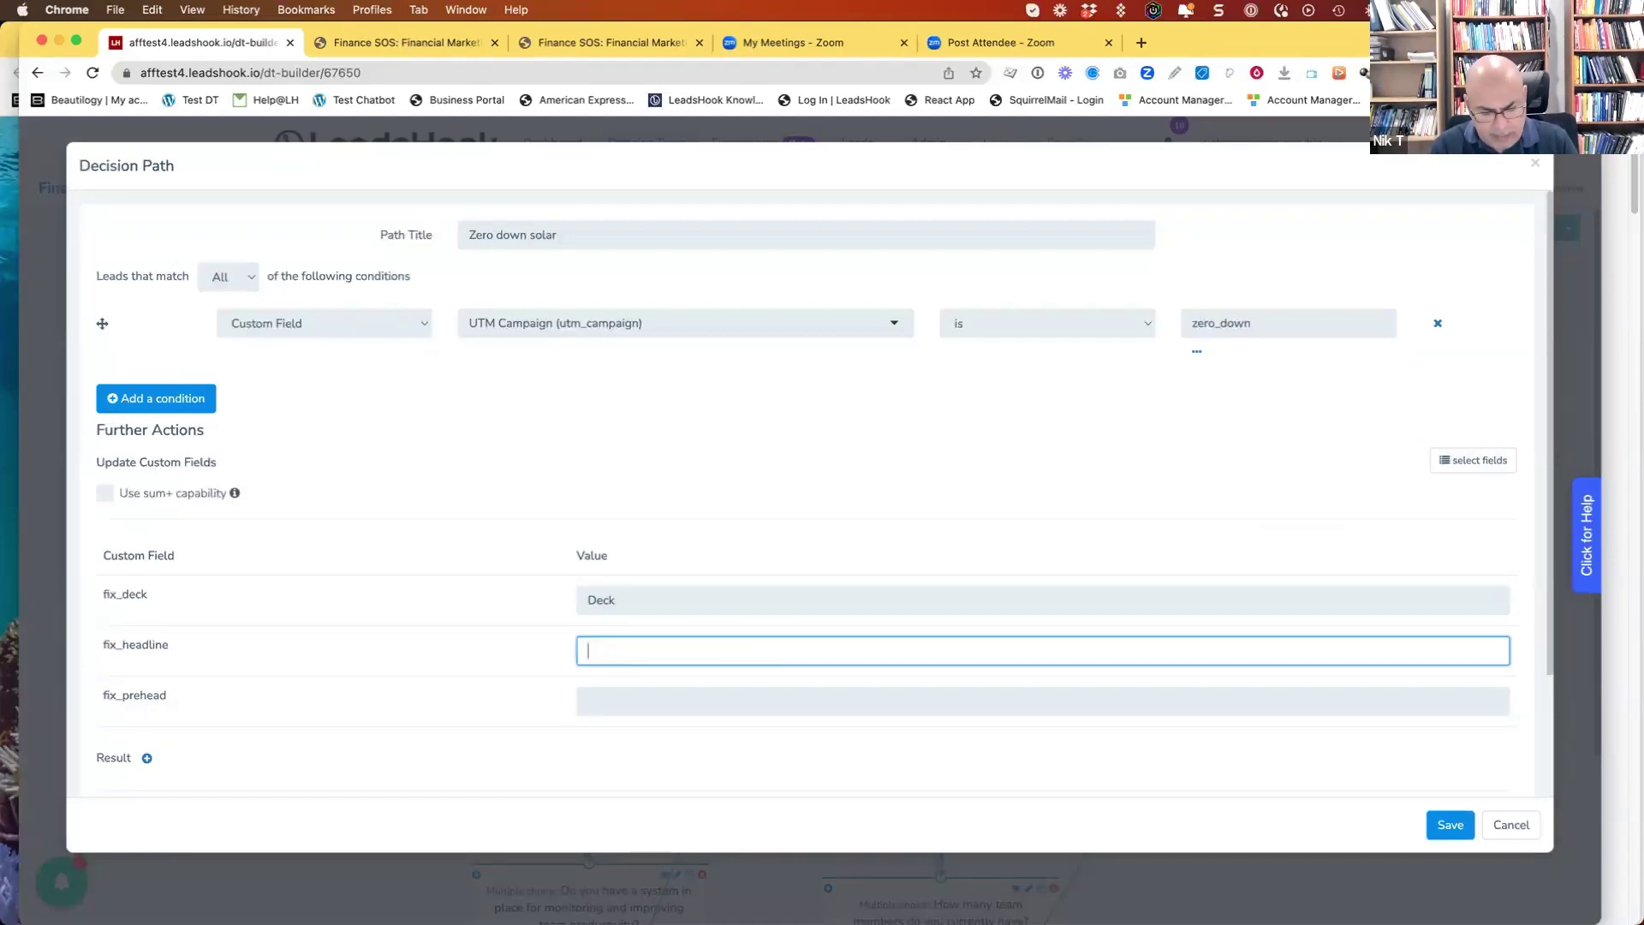
text(adline)
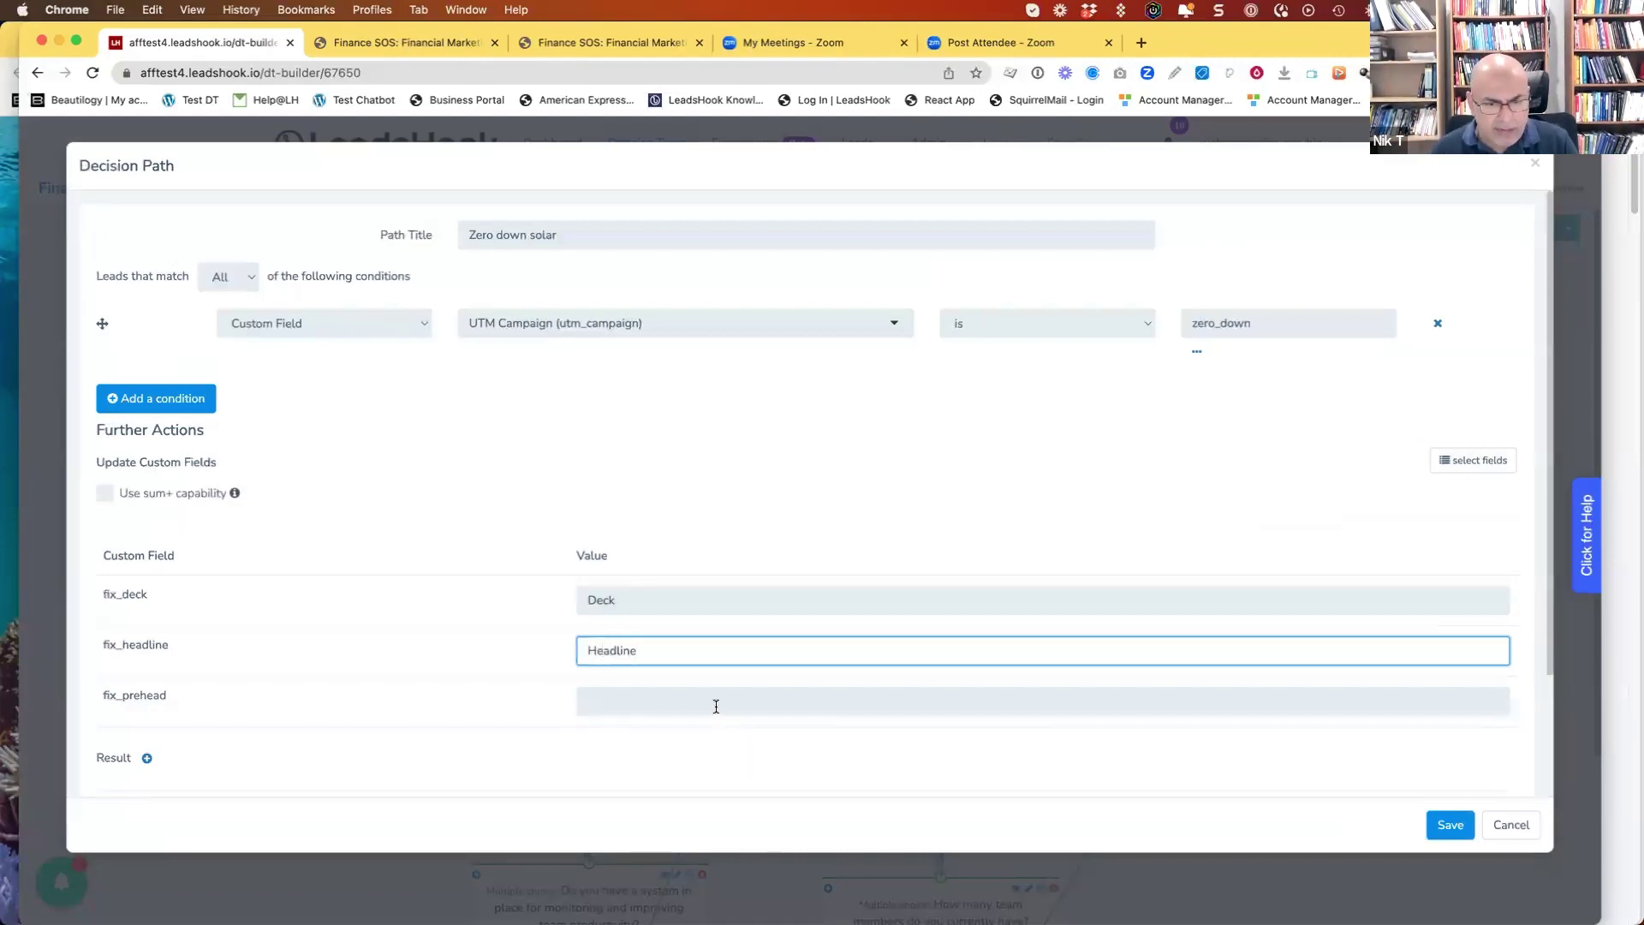
key(Tab)
text(Prehead)
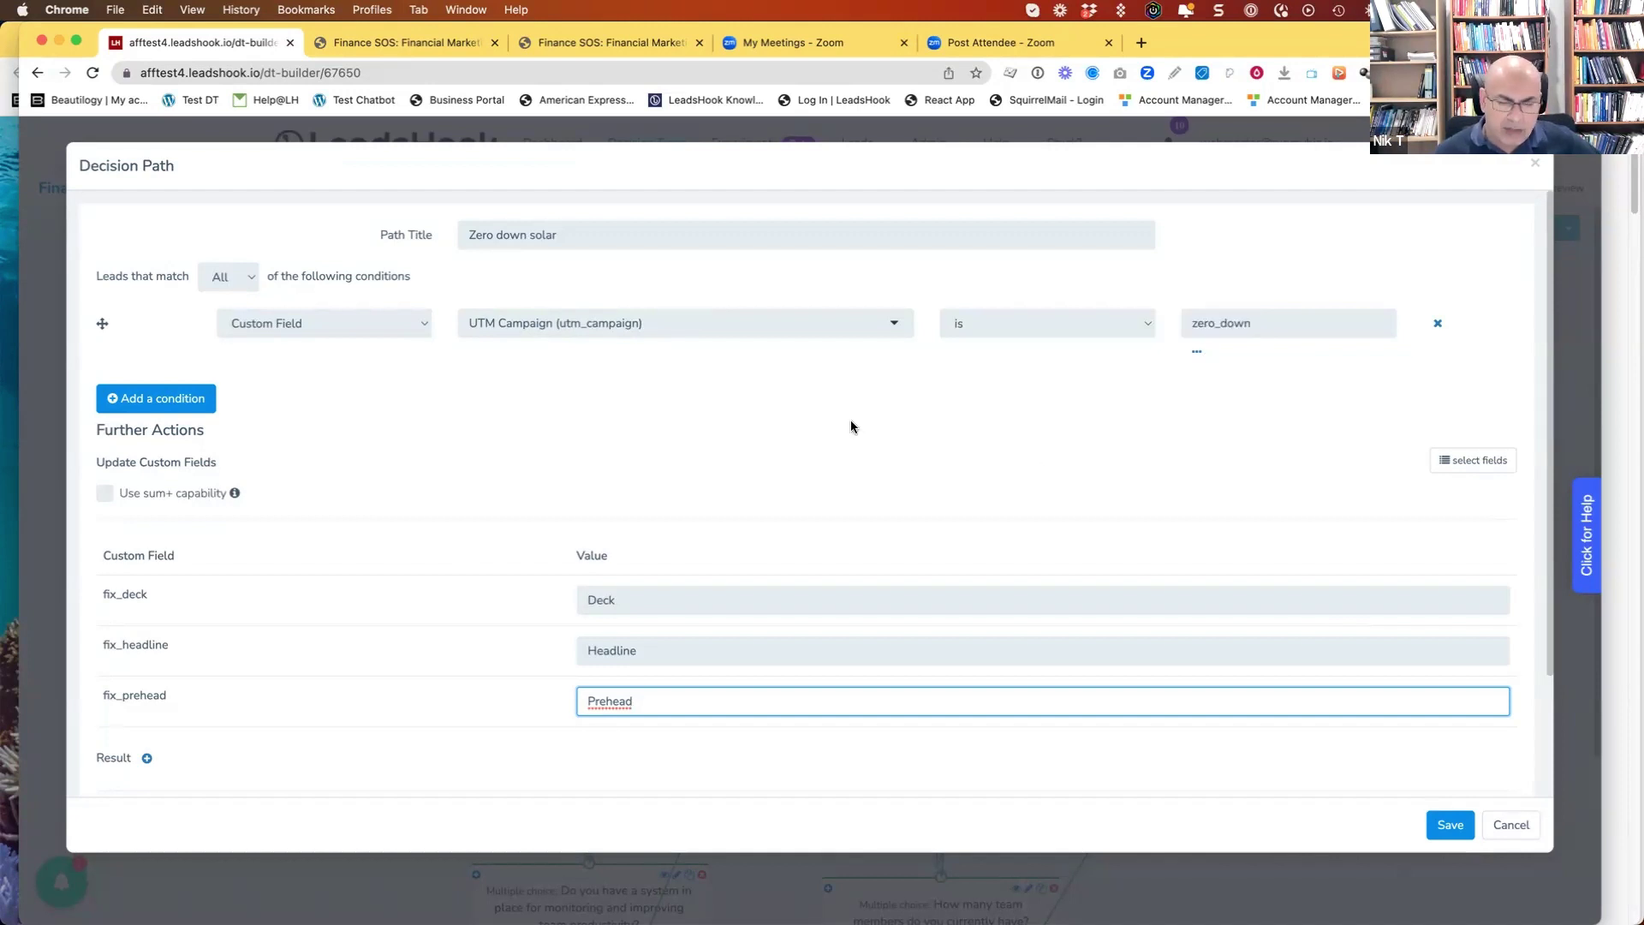
click(1442, 823)
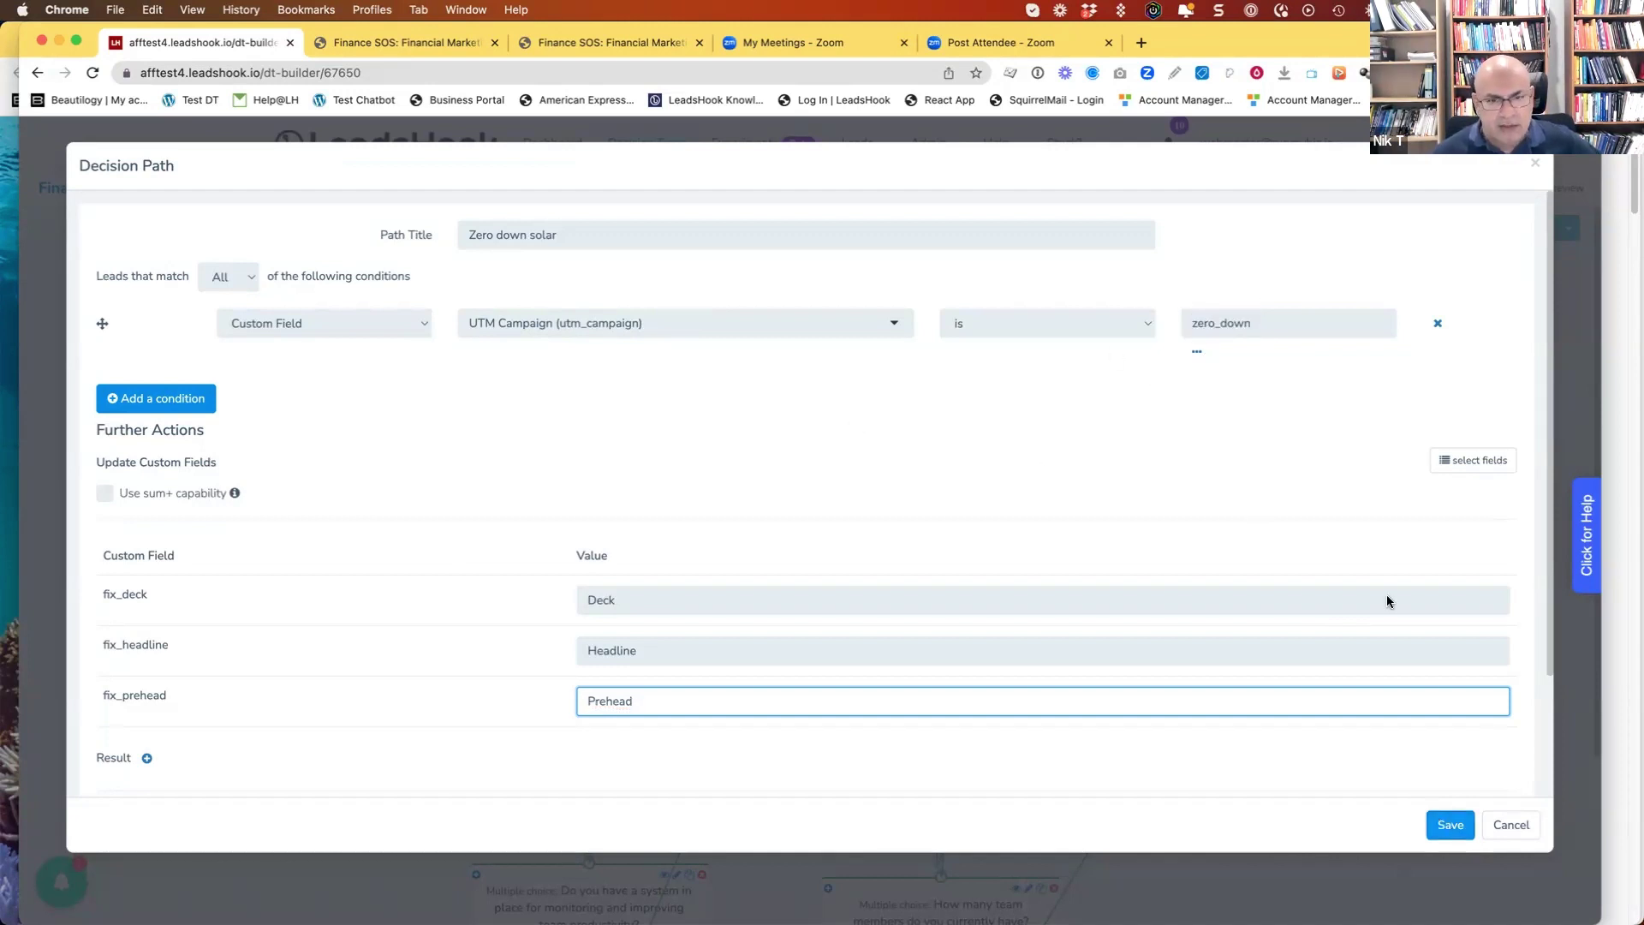
- Duplicate the "Zero down solar" path in the decision node
click(1113, 351)
click(1511, 769)
click(996, 428)
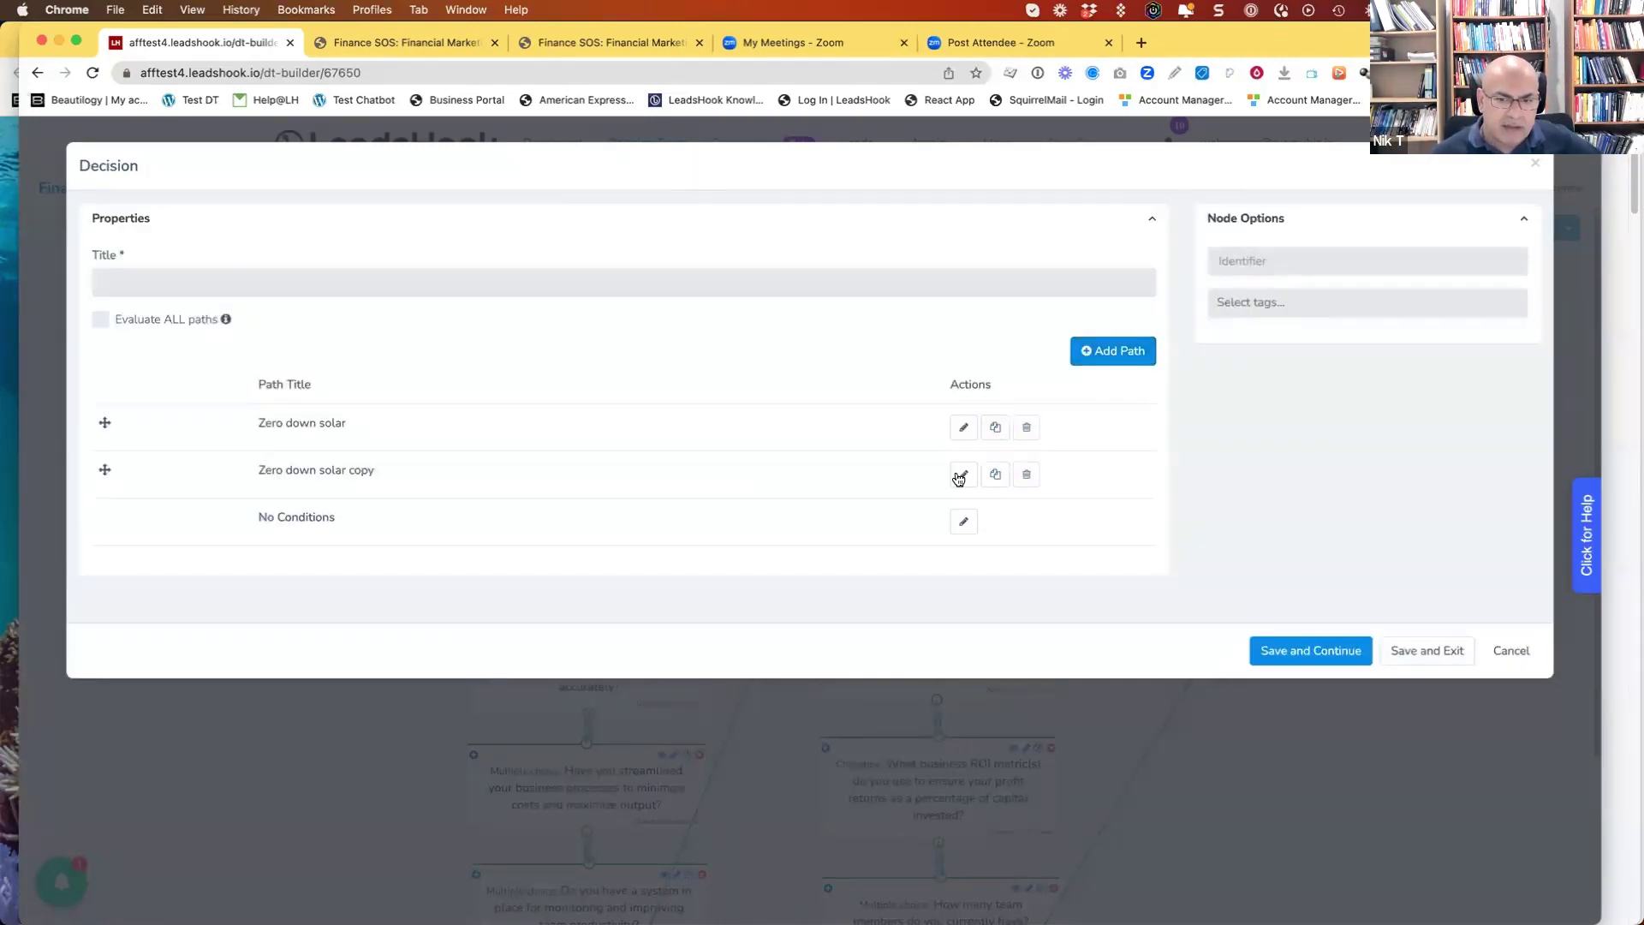
- Set the duplicated path's UTM Campaign condition to "rebate", title the path "Solar Rebates" and save it
click(962, 474)
double_click(1182, 323)
text(rebate)
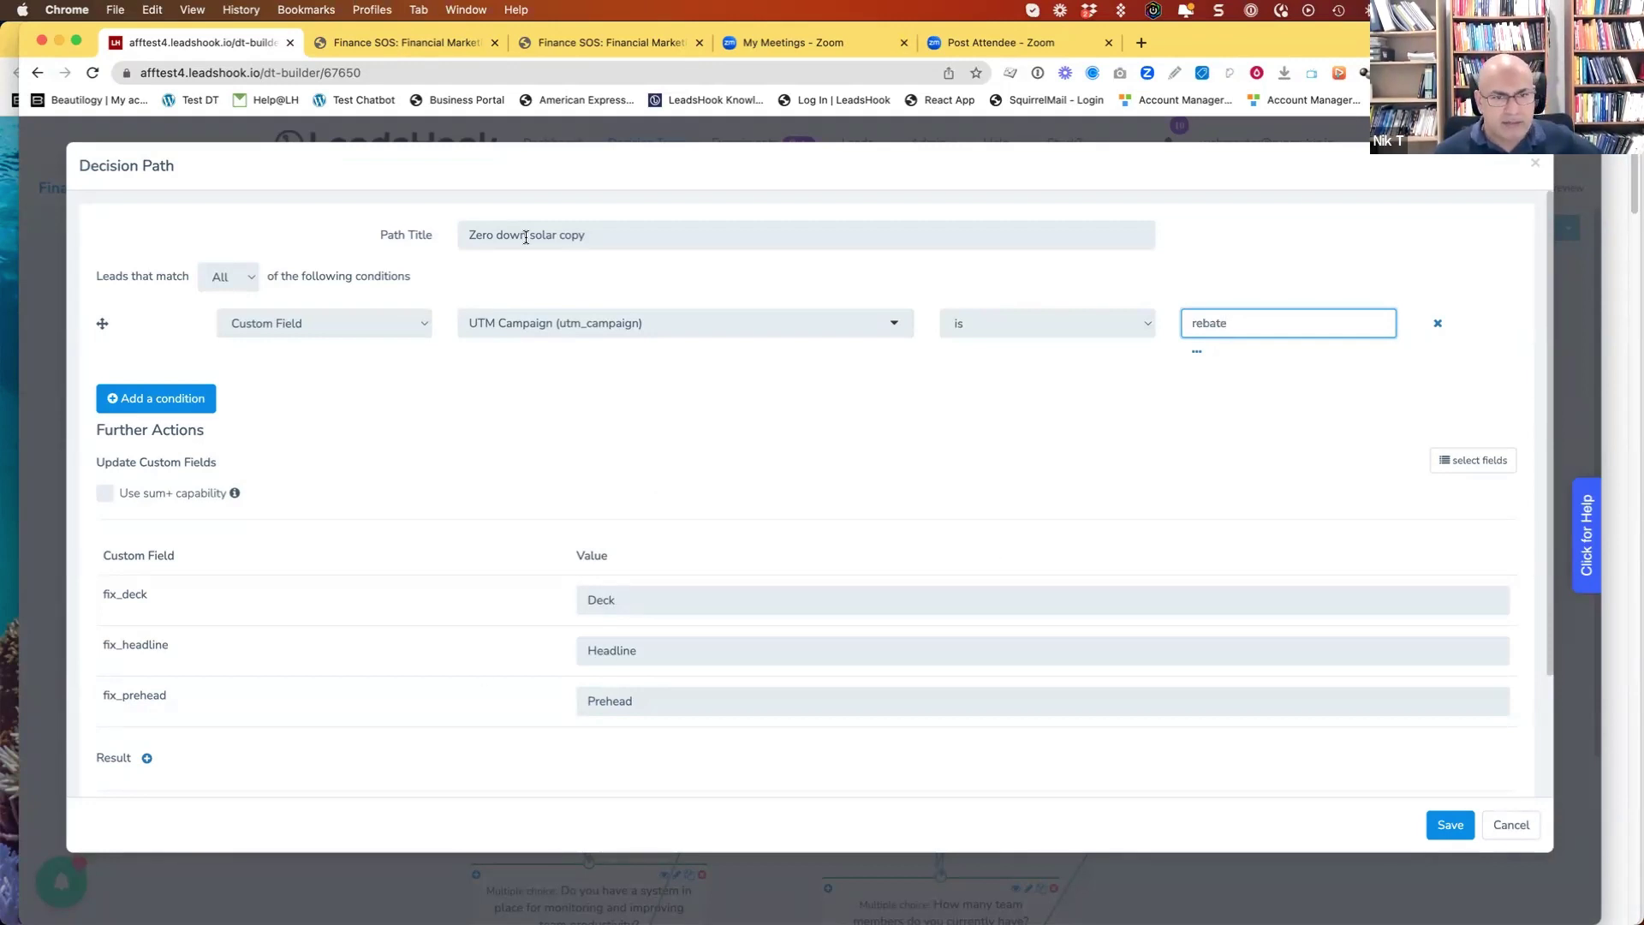
triple_click(459, 230)
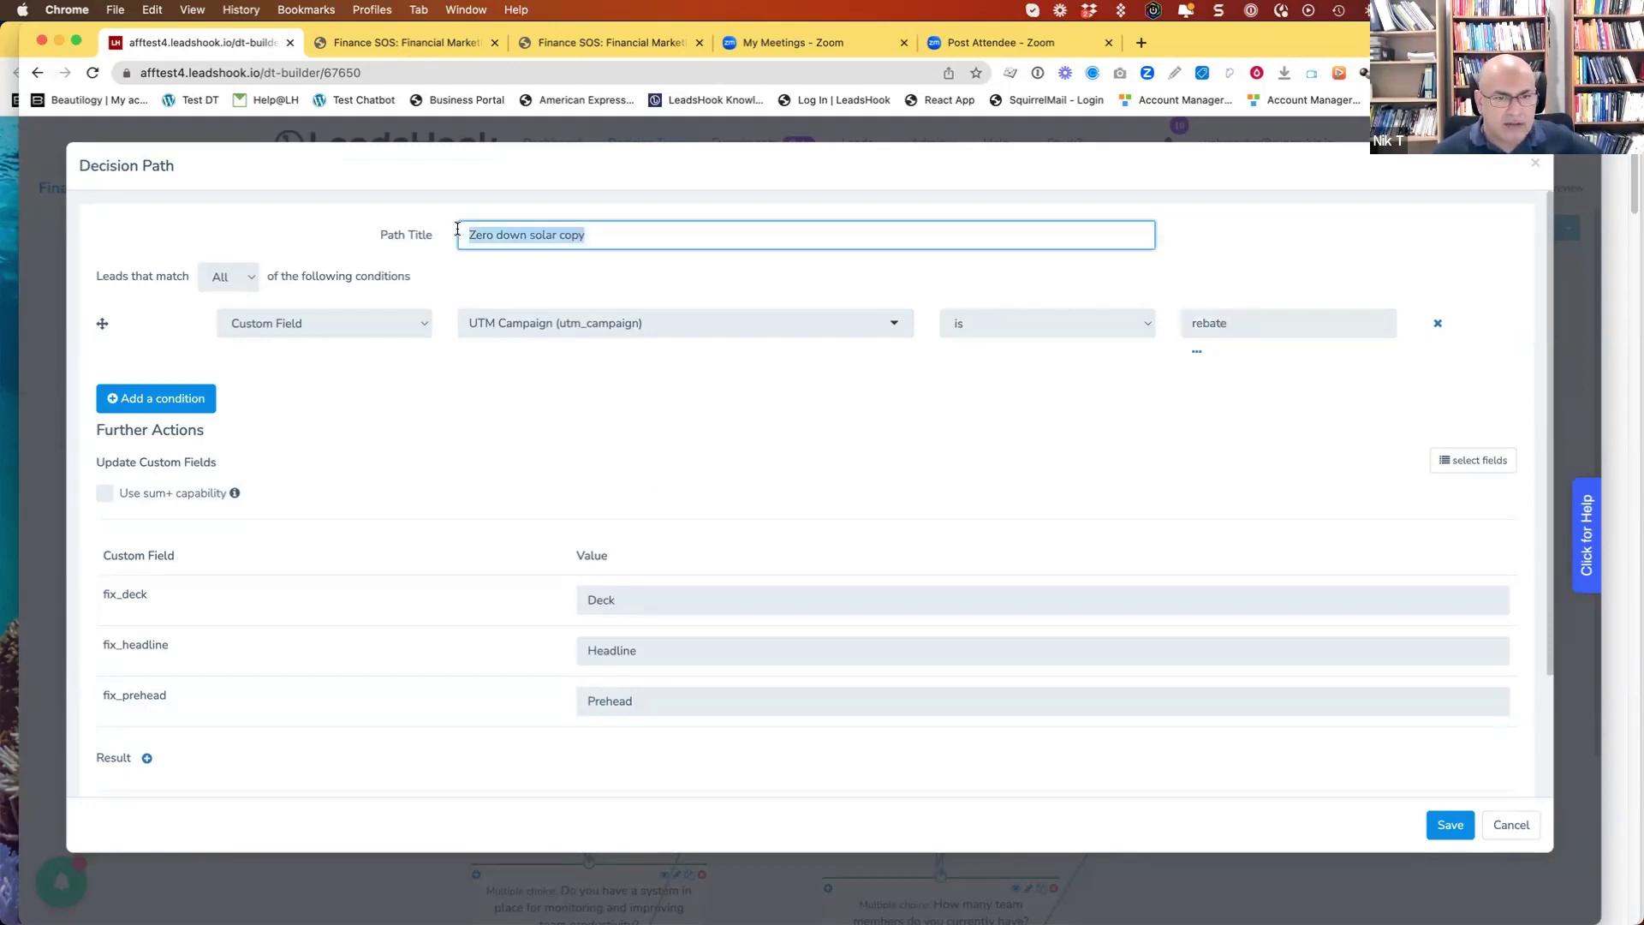
text(Solar Re)
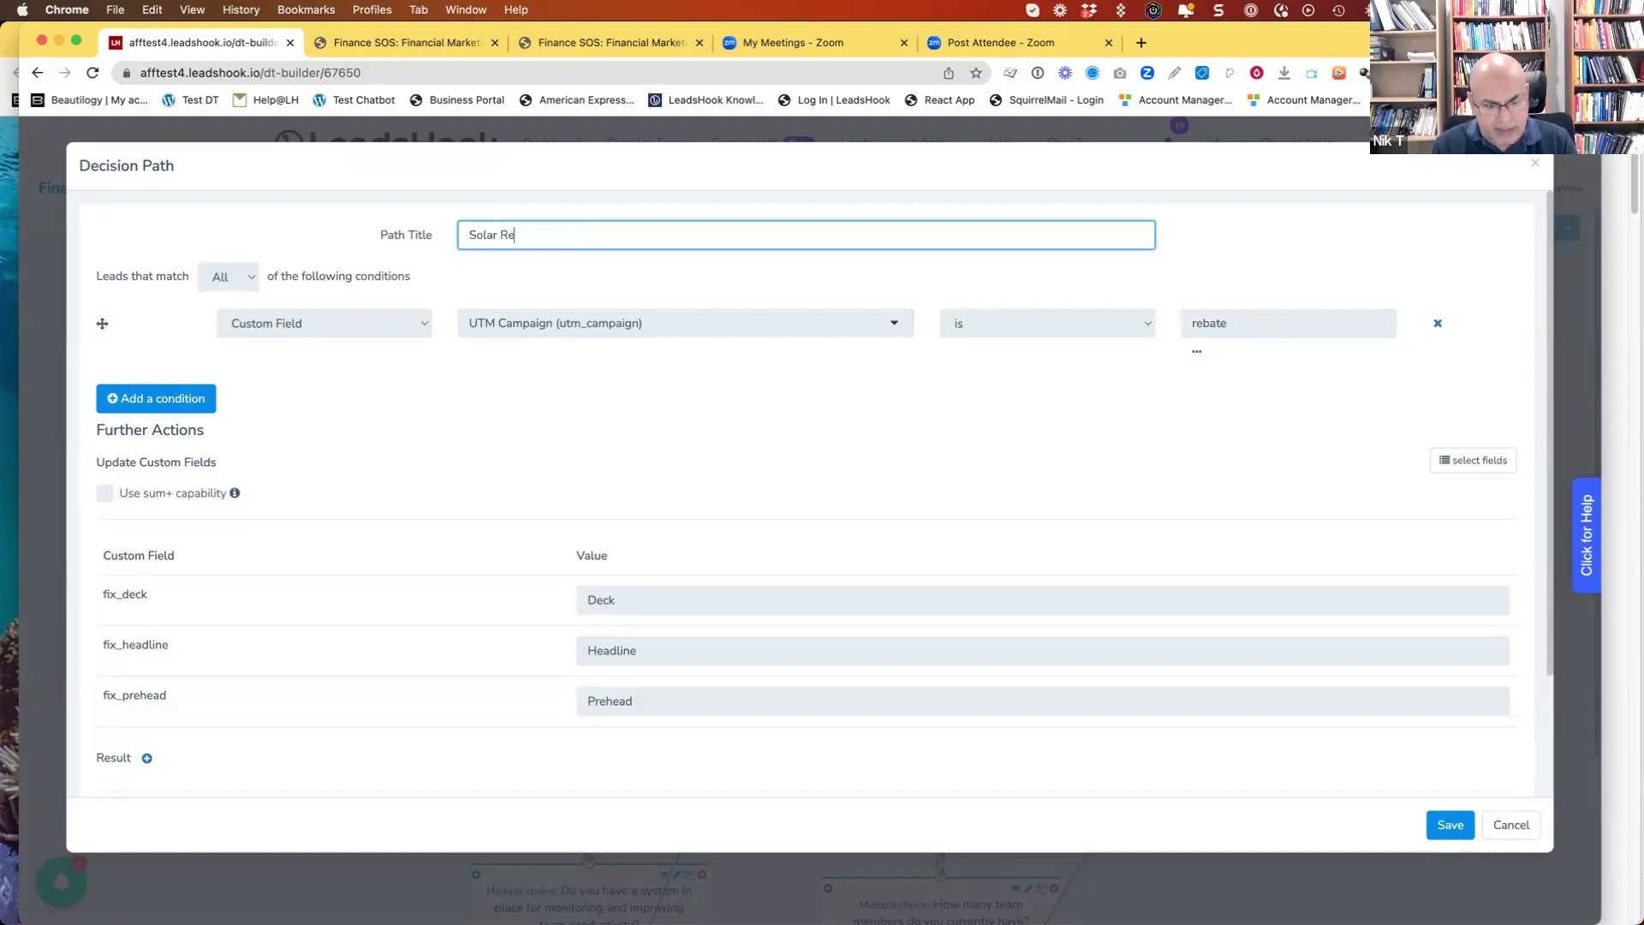
text(bates)
click(1450, 824)
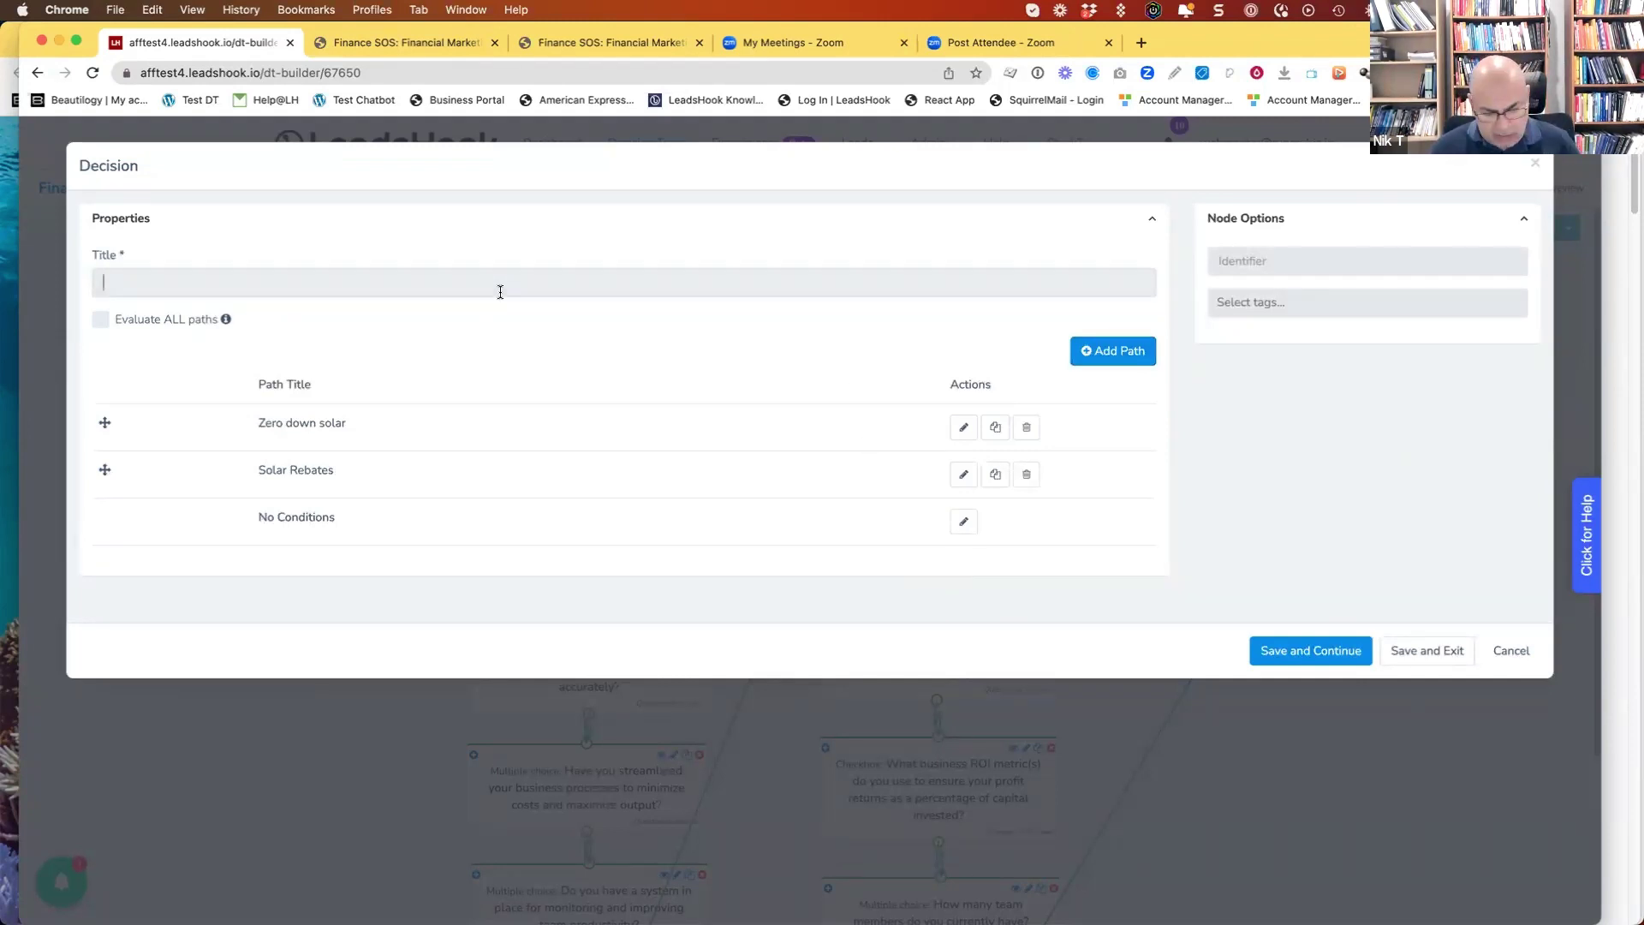
- Title the decision node "Personalize Lander" and save it, returning to the decision tree canvas
click(500, 292)
text(Persomal)
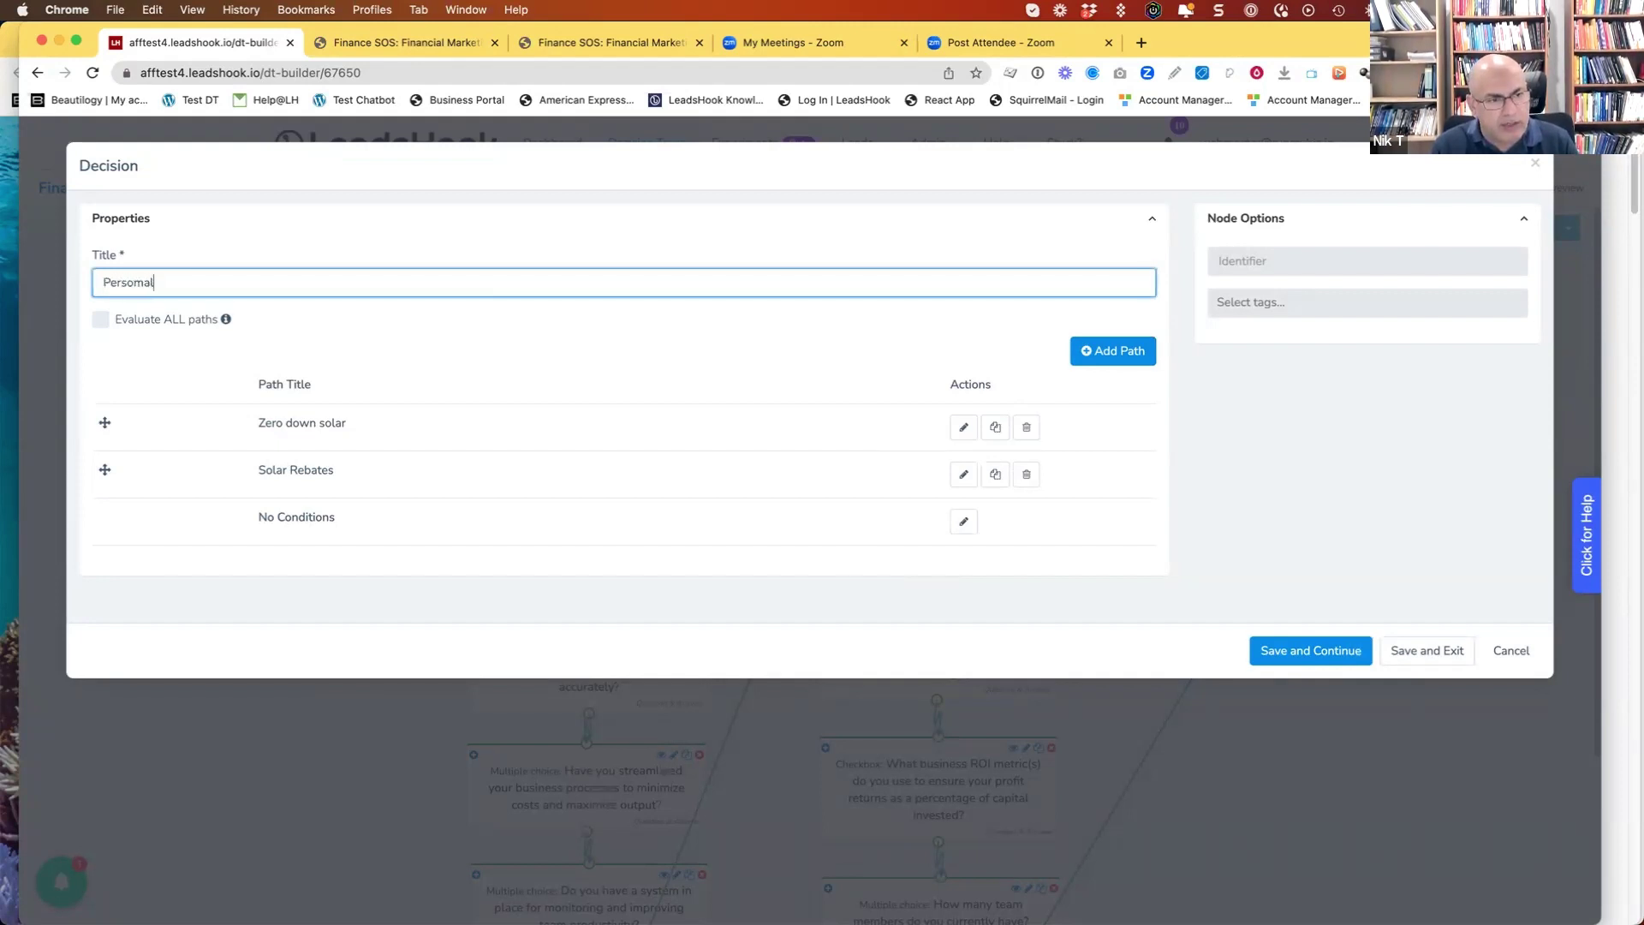
key(BackSpace)
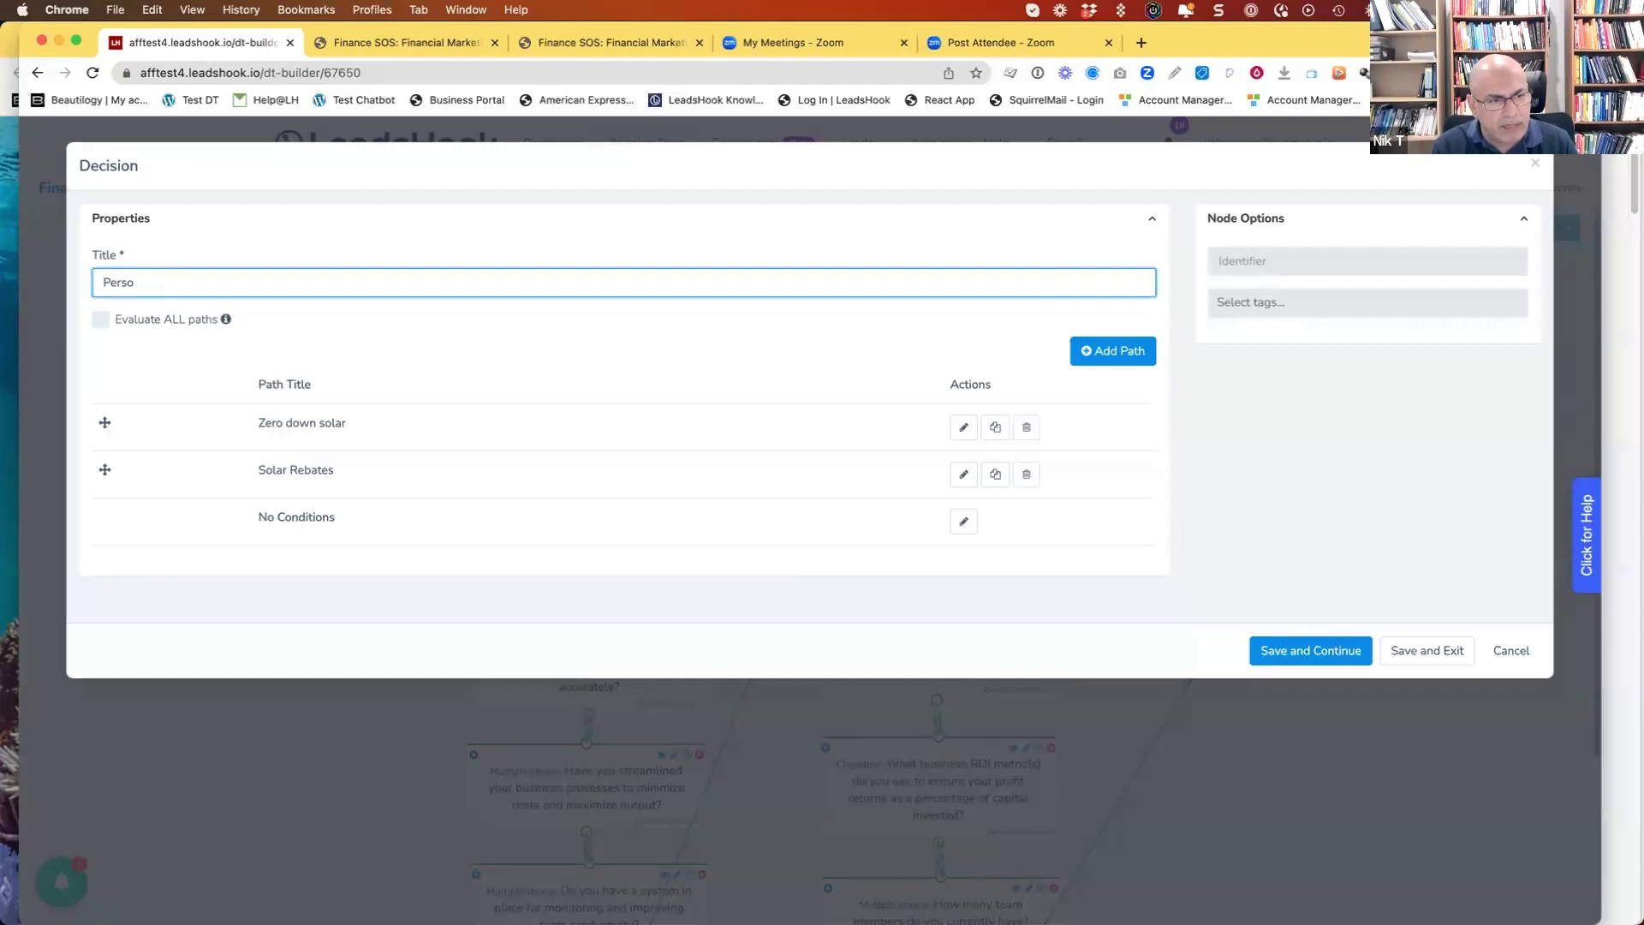
text(lize H)
key(BackSpace)
text(Lander)
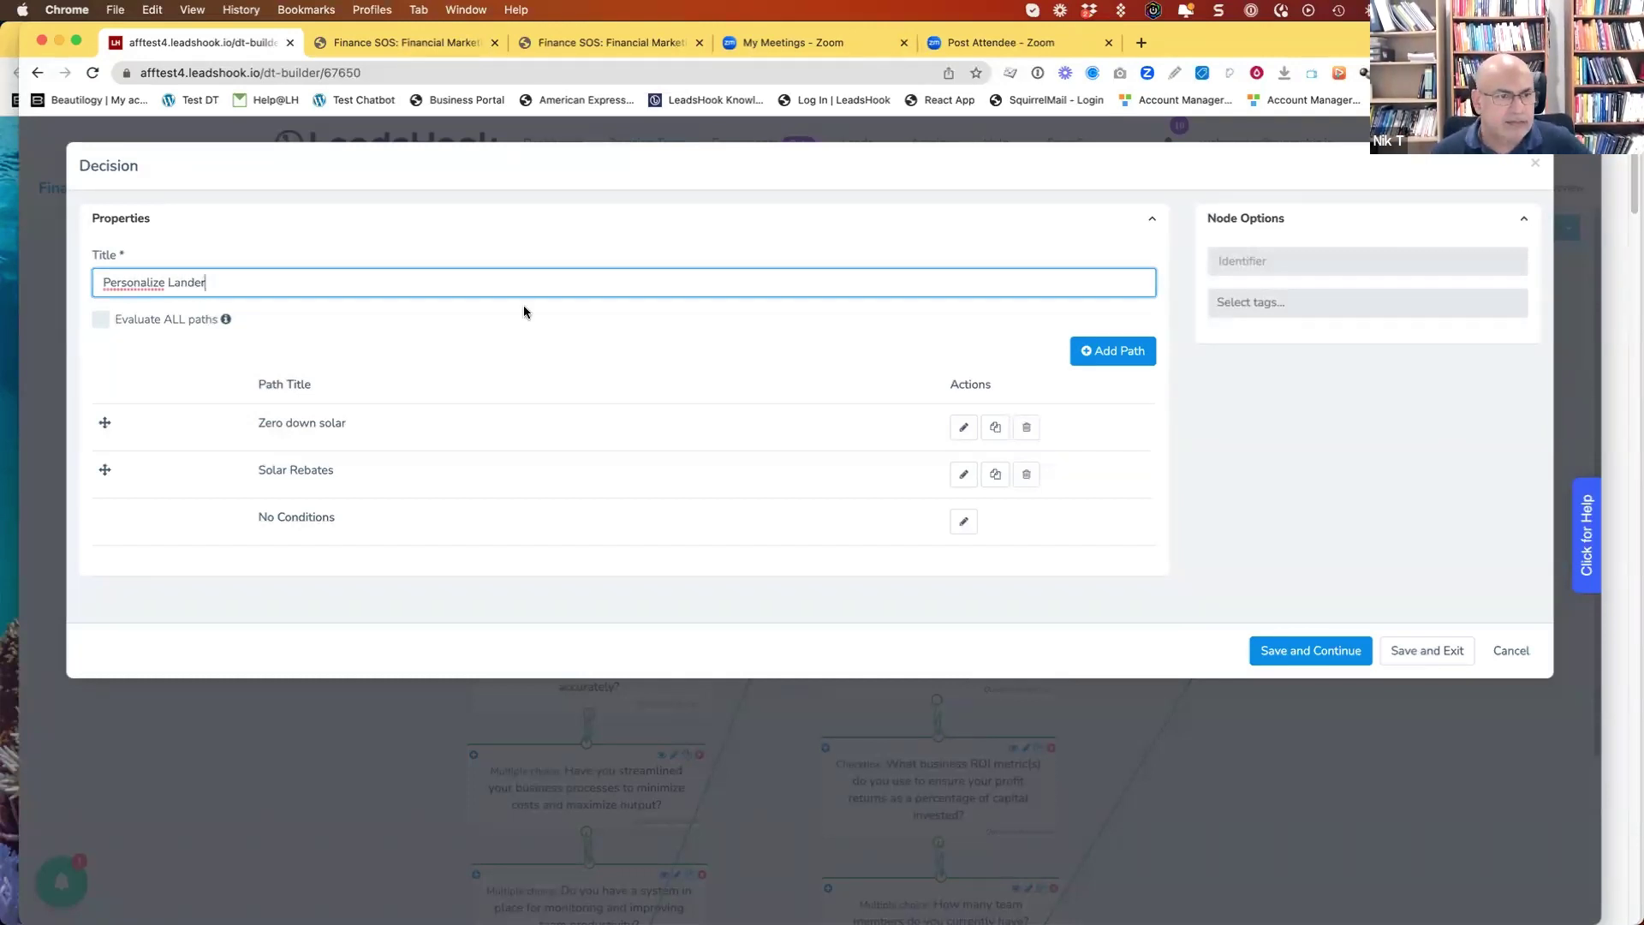
click(1425, 654)
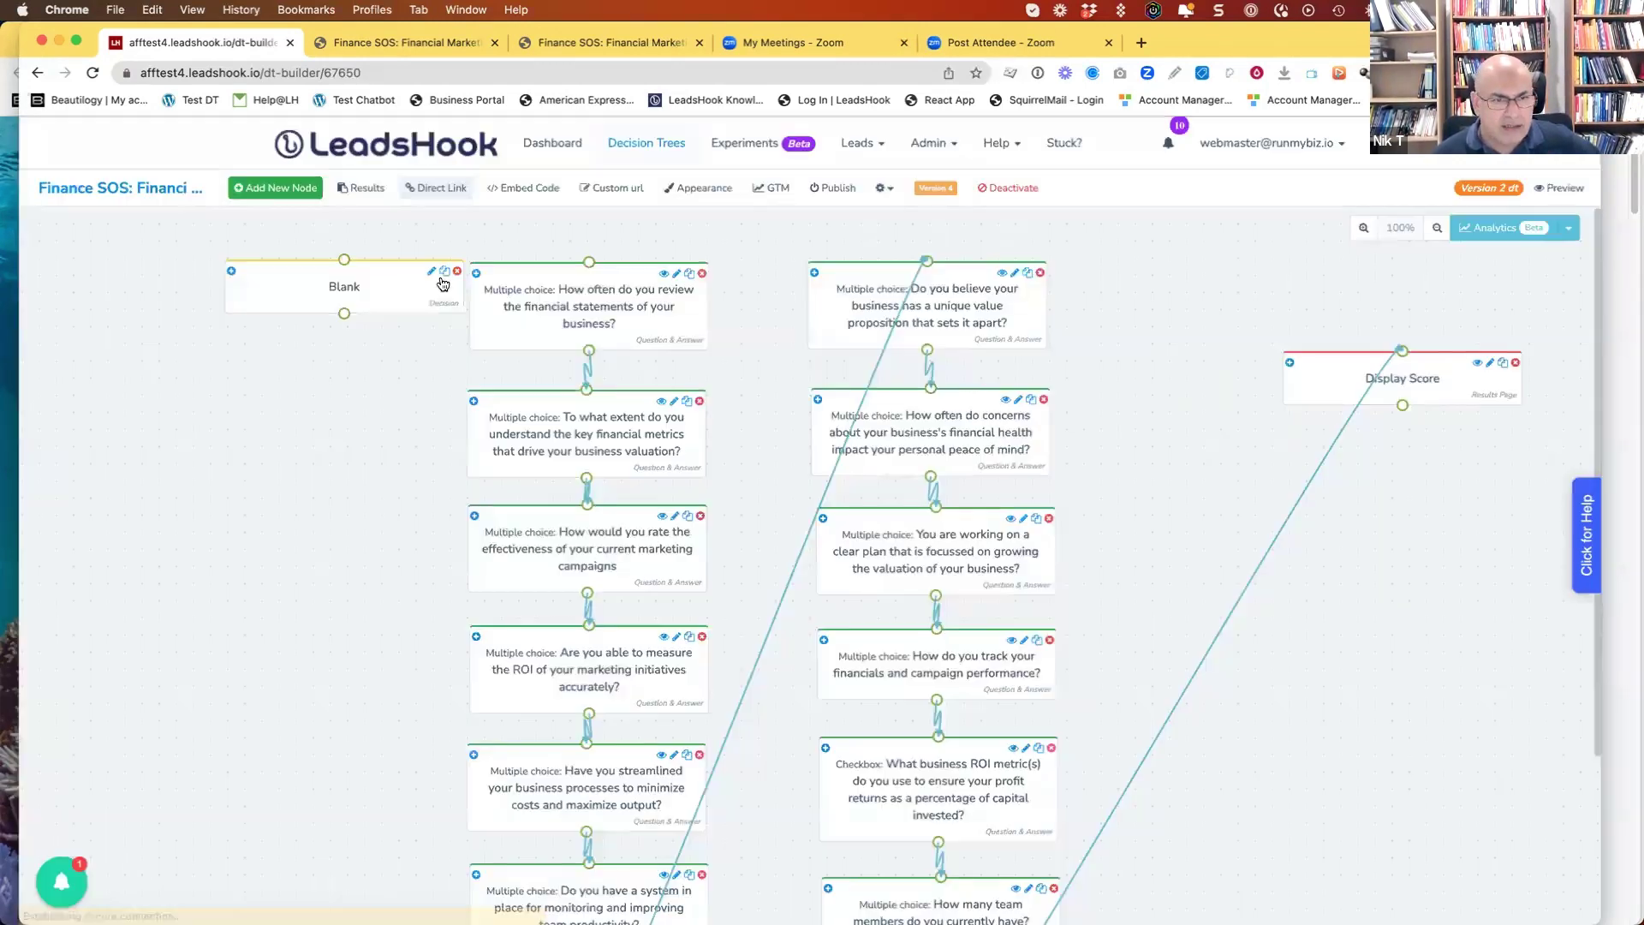
- Move the Personalize Lander node clear of the question column and connect all three of its paths to the first question node
drag(334, 263, 265, 248)
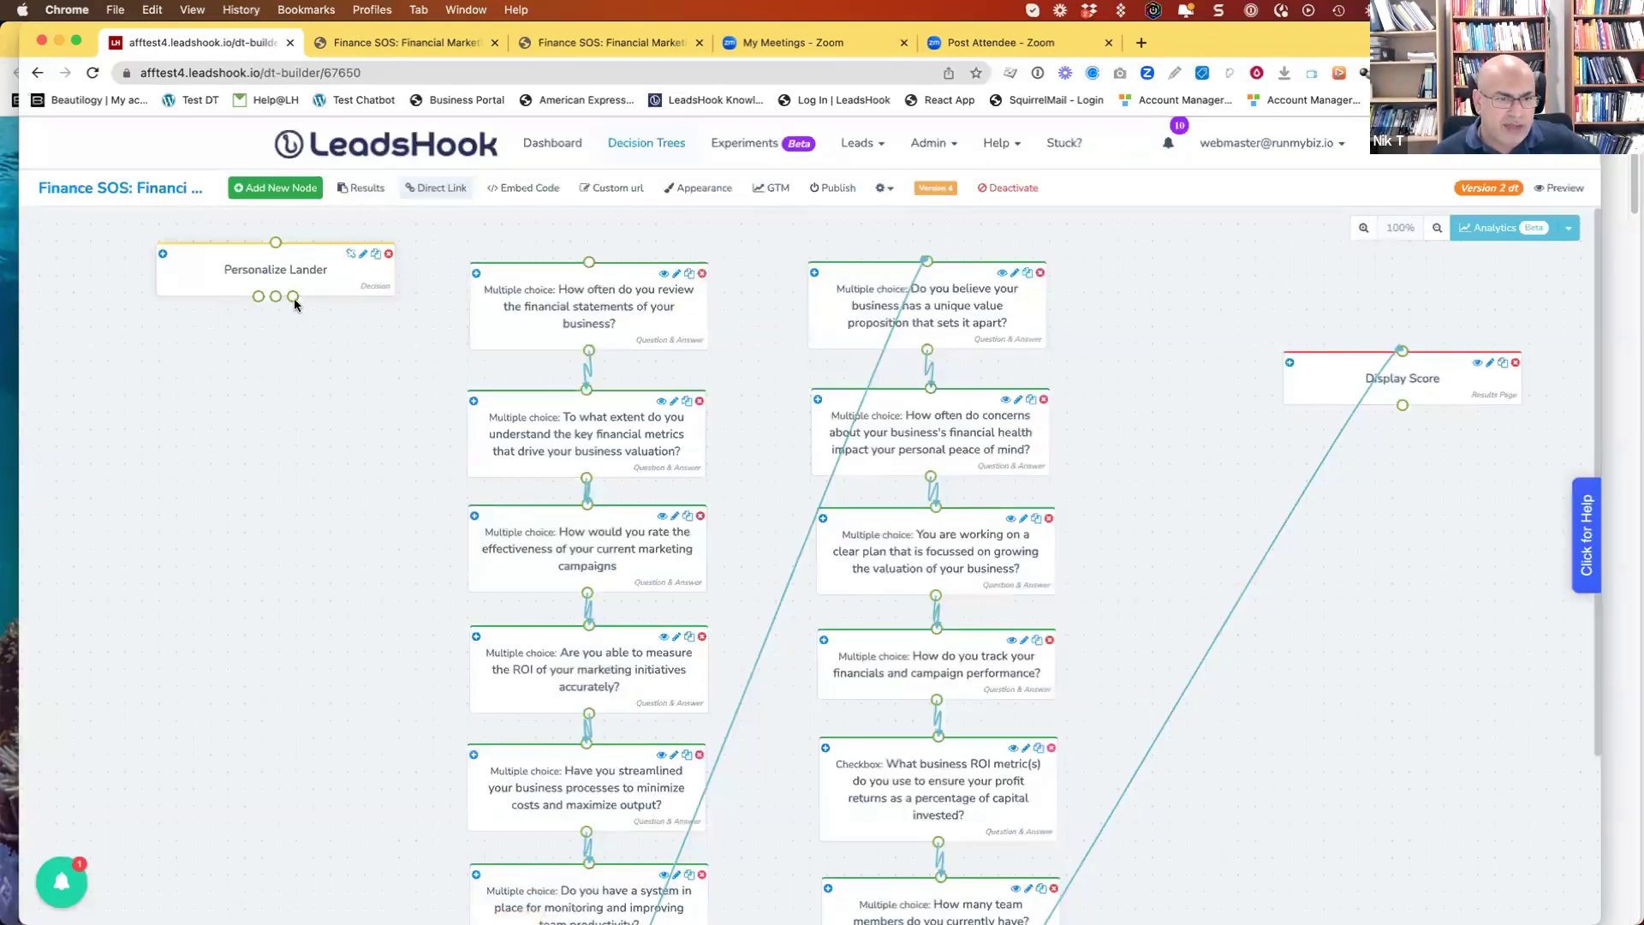
drag(591, 265, 589, 262)
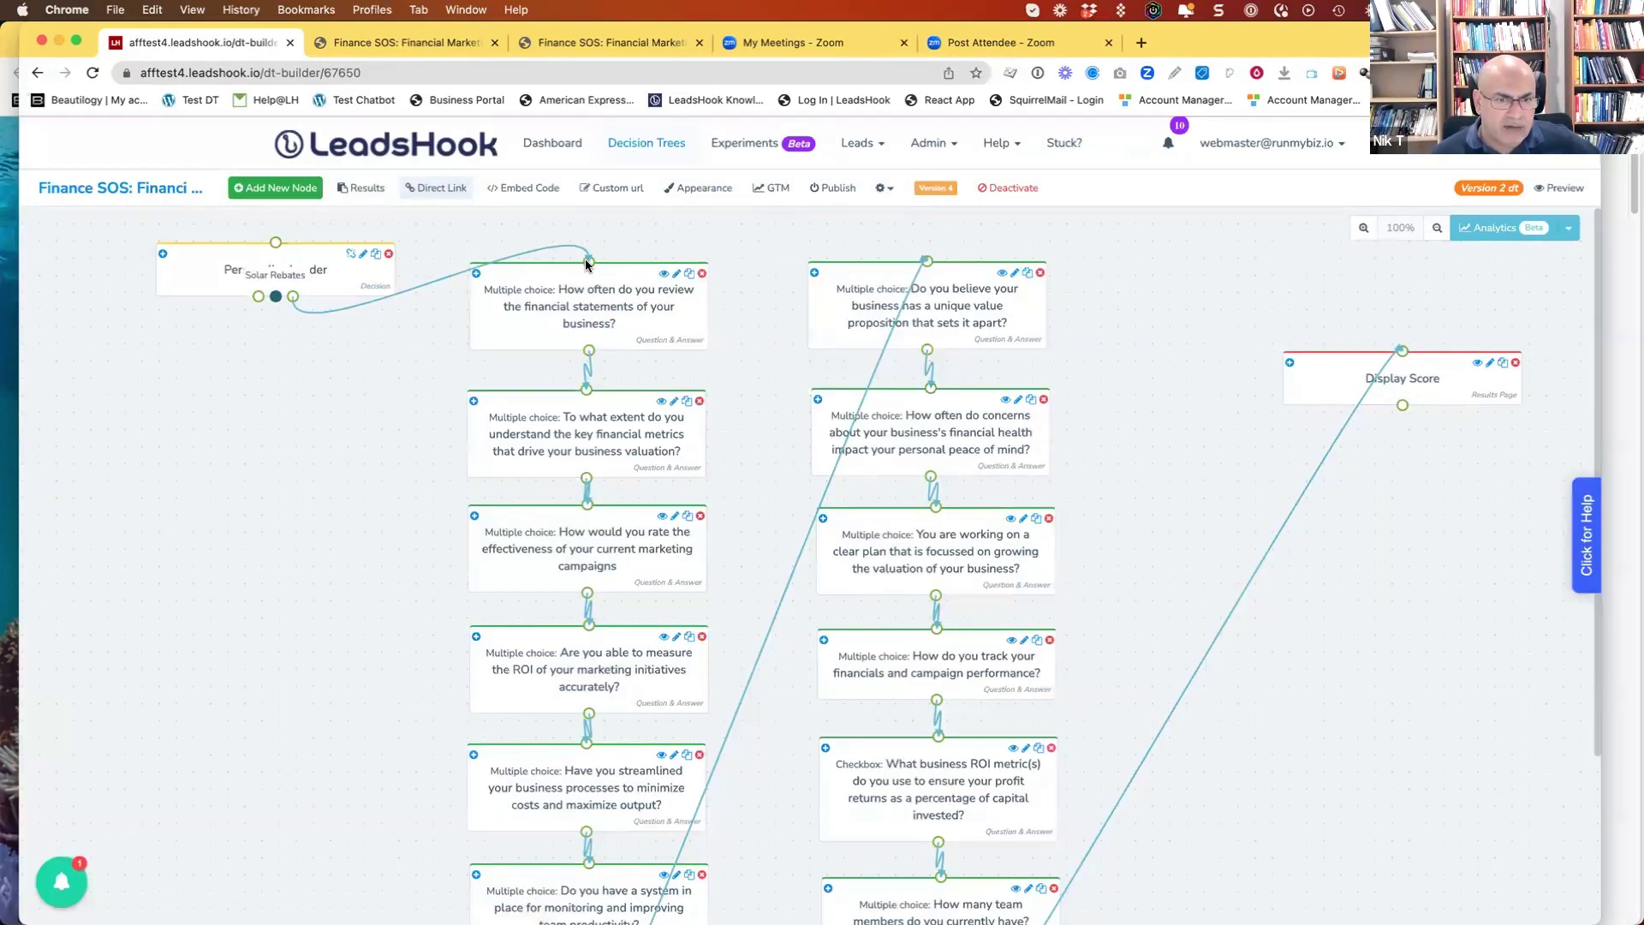
drag(275, 297, 585, 260)
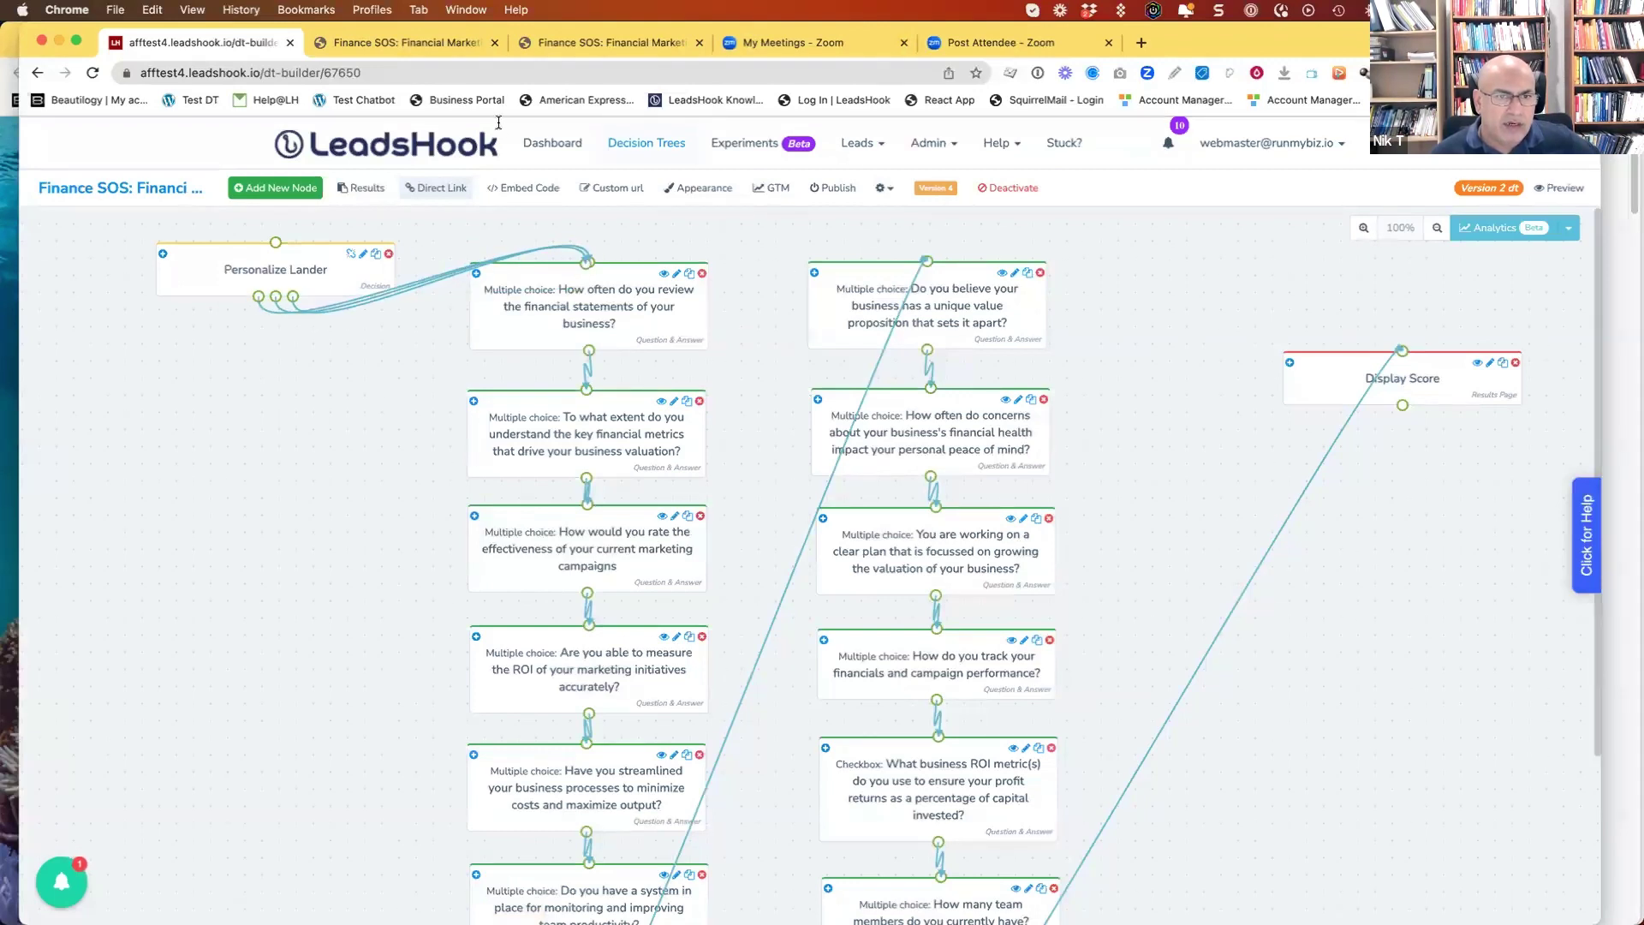
- In the editable preview page, replace the "Prehead/Proof" text above the question with {fix_prehead}
click(406, 45)
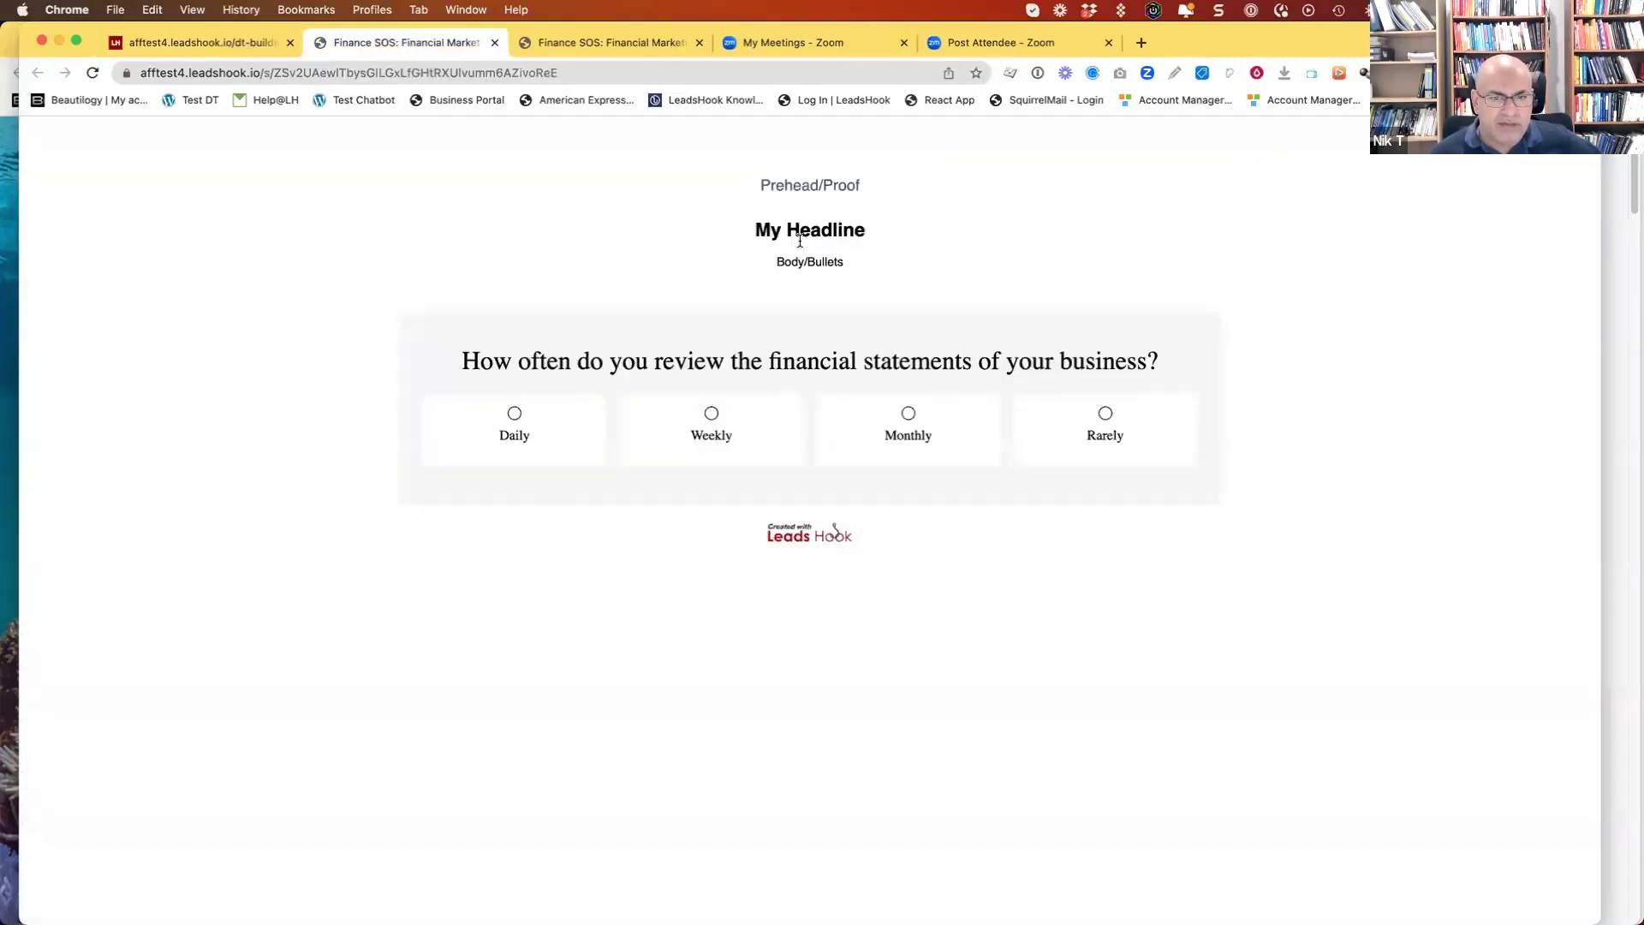
click(580, 40)
double_click(844, 296)
triple_click(747, 294)
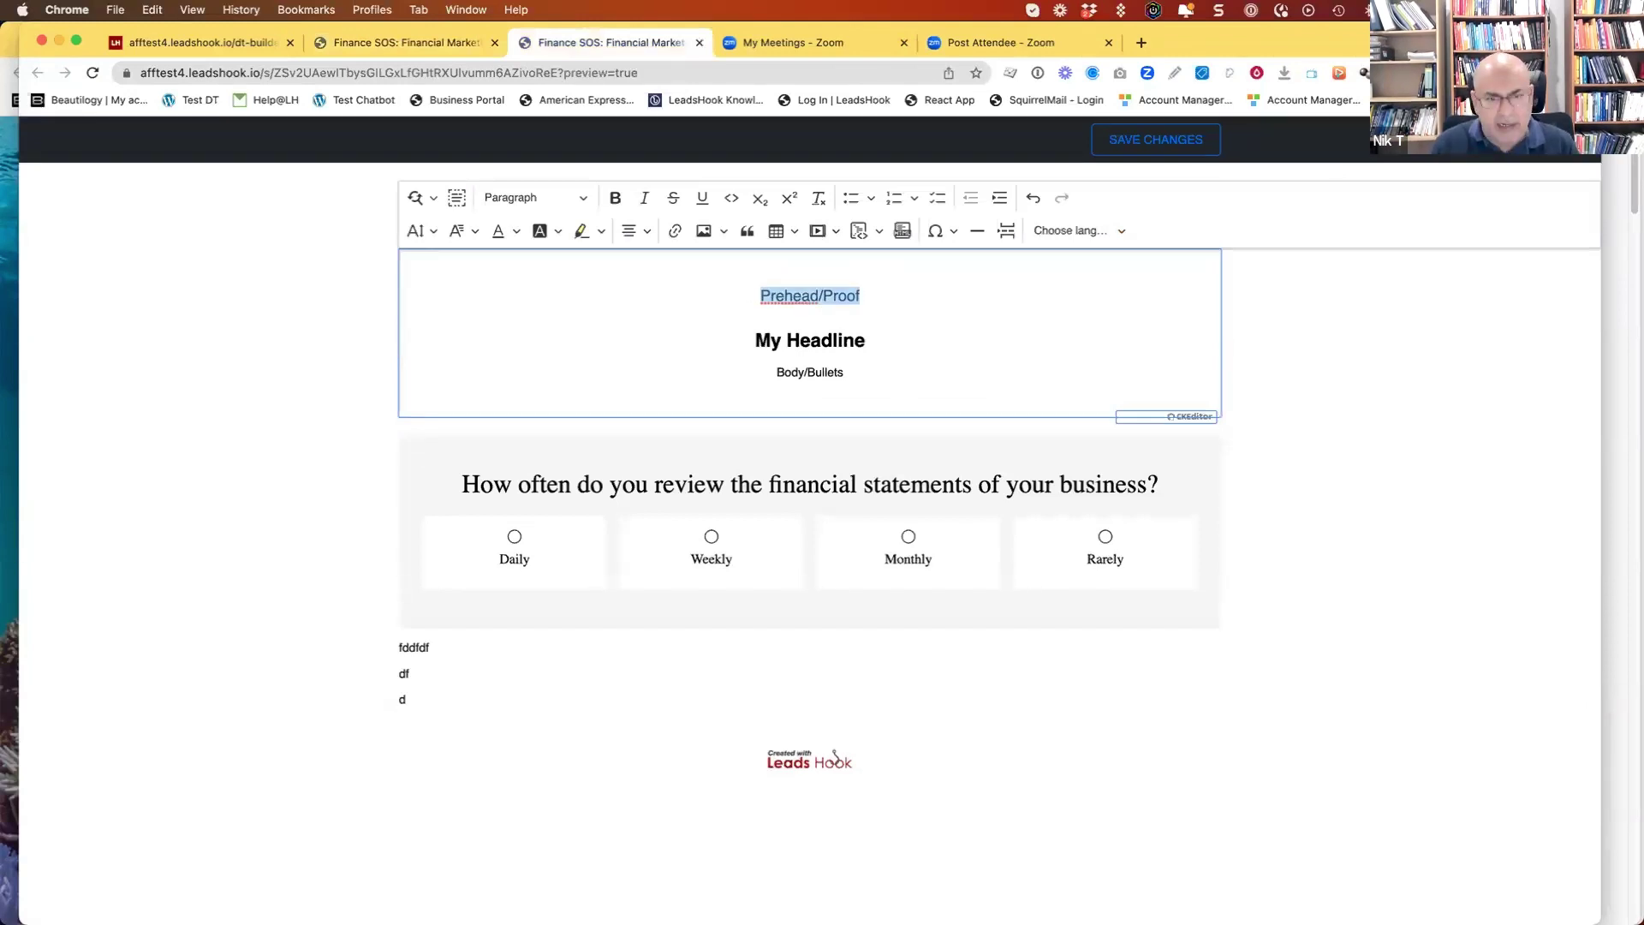
text({fix_prehead})
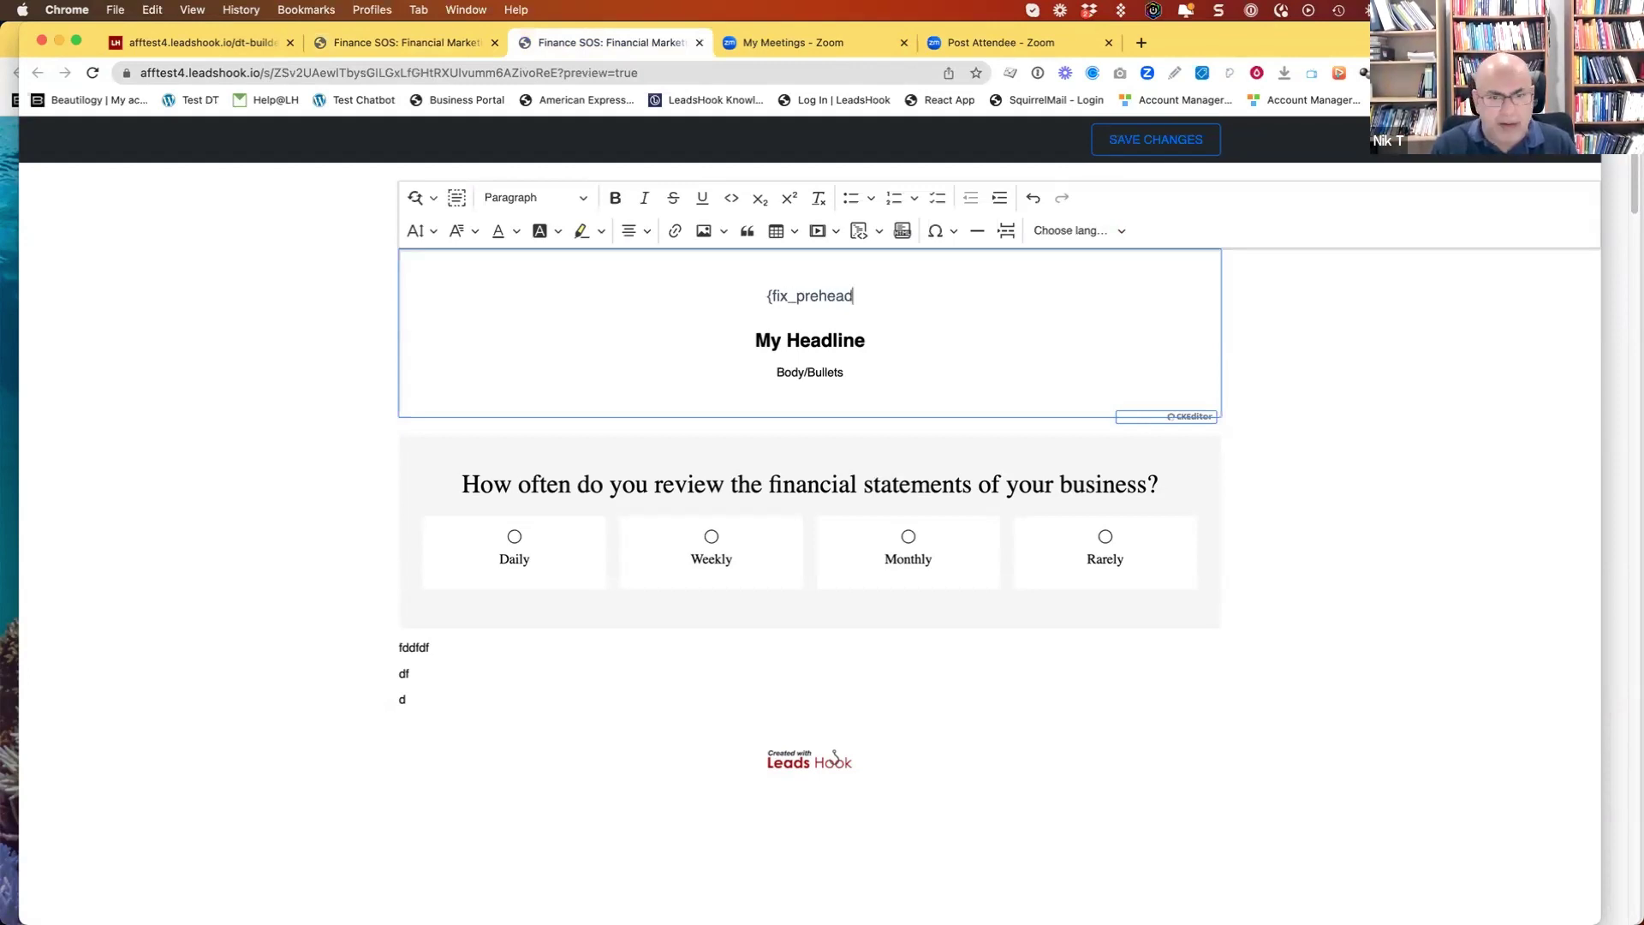
- Replace the "My Headline" text with {fix_headline}
key(Down)
key(BackSpace)
key(BackSpace)
key(BackSpace)
key(BackSpace)
key(BackSpace)
key(BackSpace)
key(BackSpace)
key(BackSpace)
key(BackSpace)
key(BackSpace)
key(BackSpace)
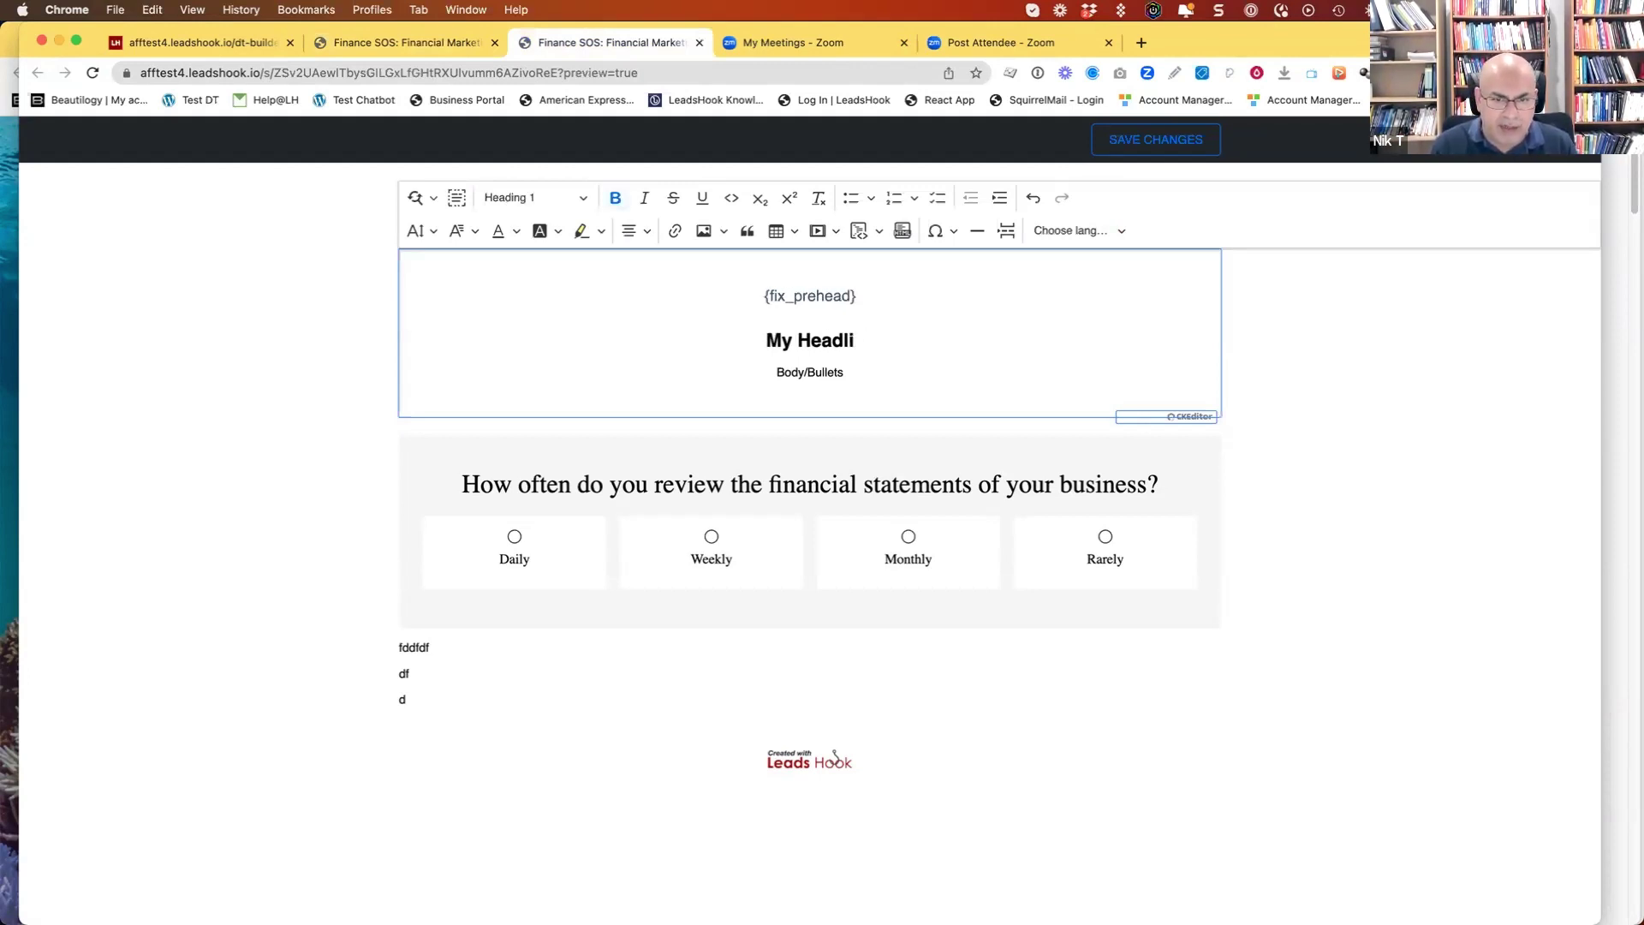
text(f)
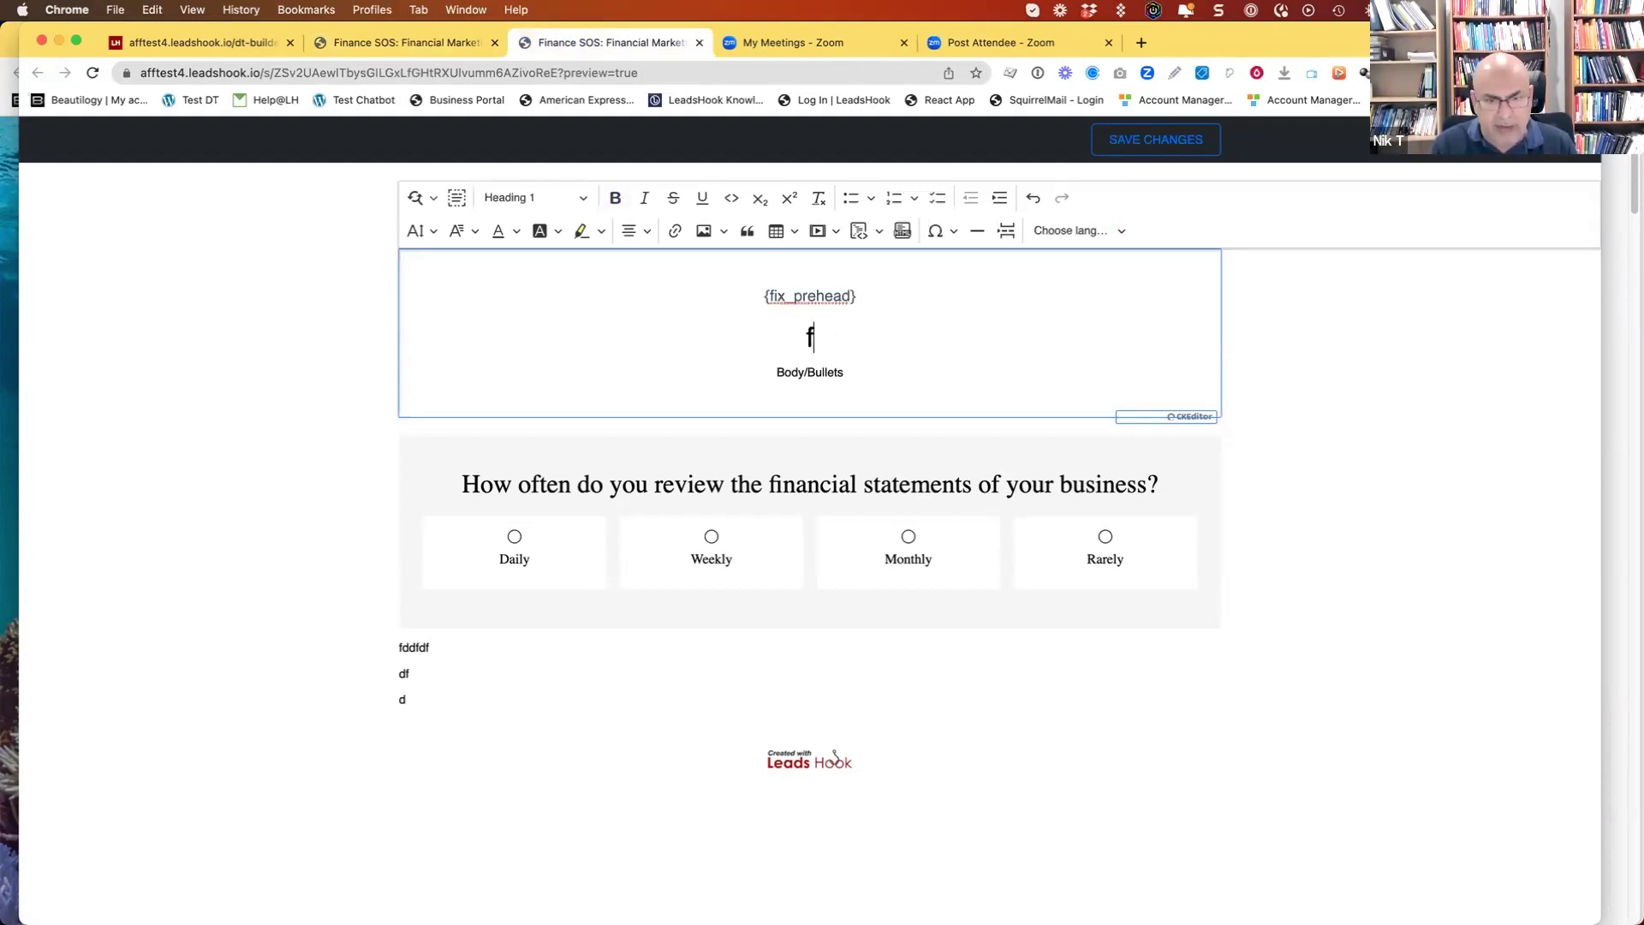
text(ix_he)
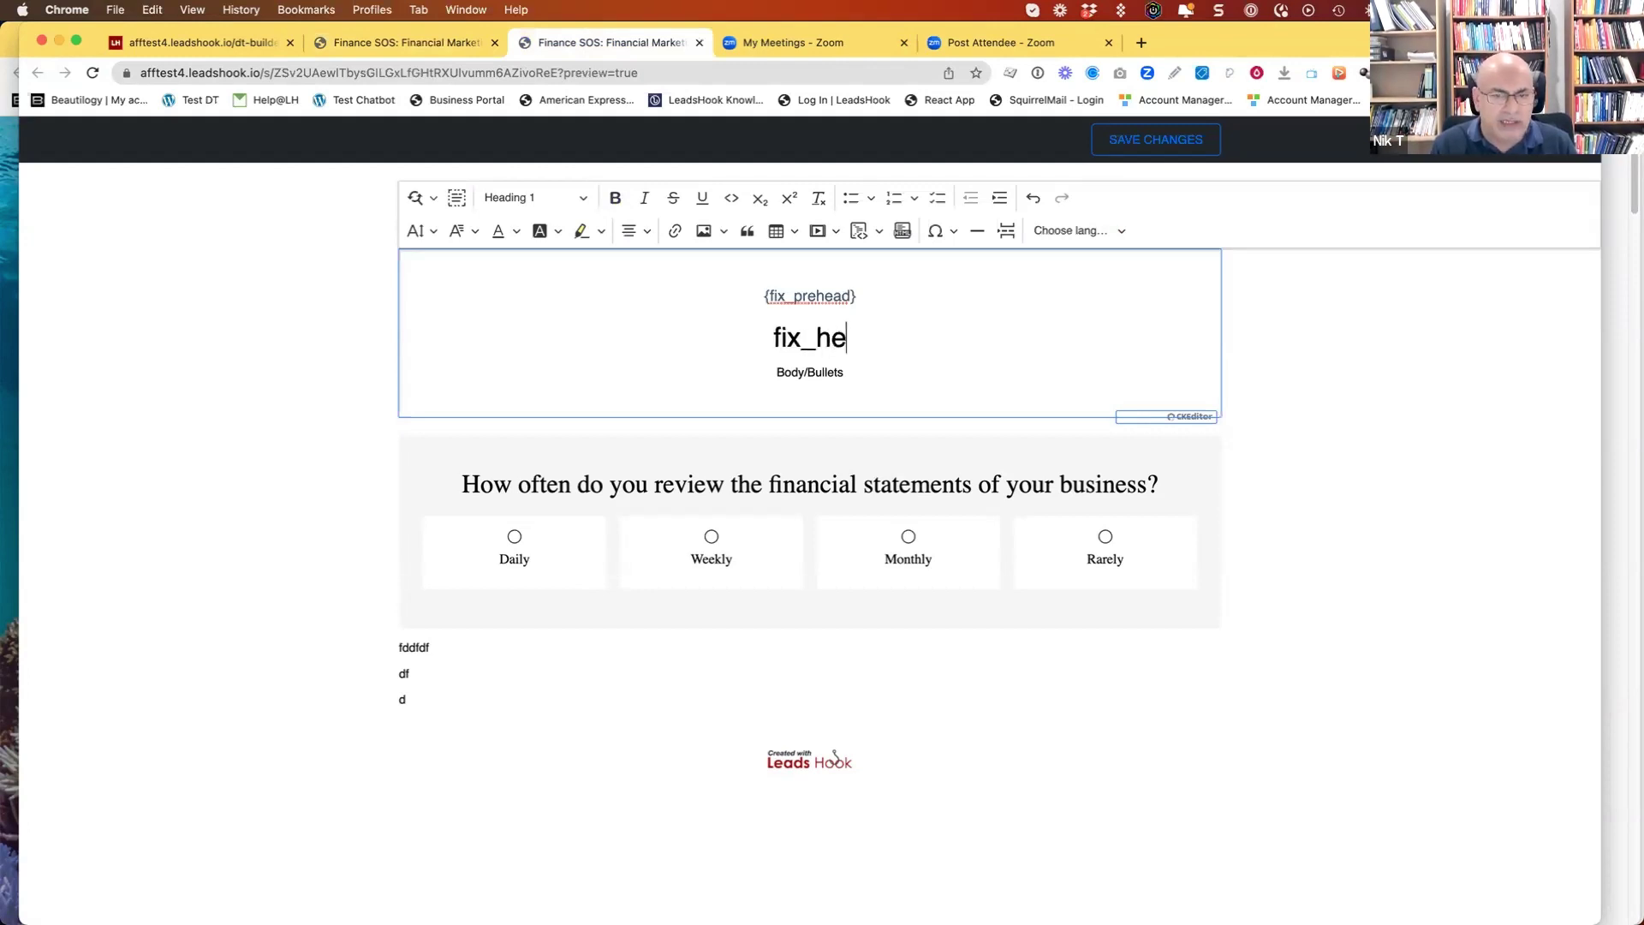
text(adline})
key(Left)
key(Left)
key(Left)
key(Left)
key(Left)
key(Left)
key(Left)
key(Left)
key(Left)
key(Left)
key(Left)
key(Left)
key(Left)
text({)
- Replace the "Body/Bullets" text under the headline with {fix_deck} and leave the text editor
key(Down)
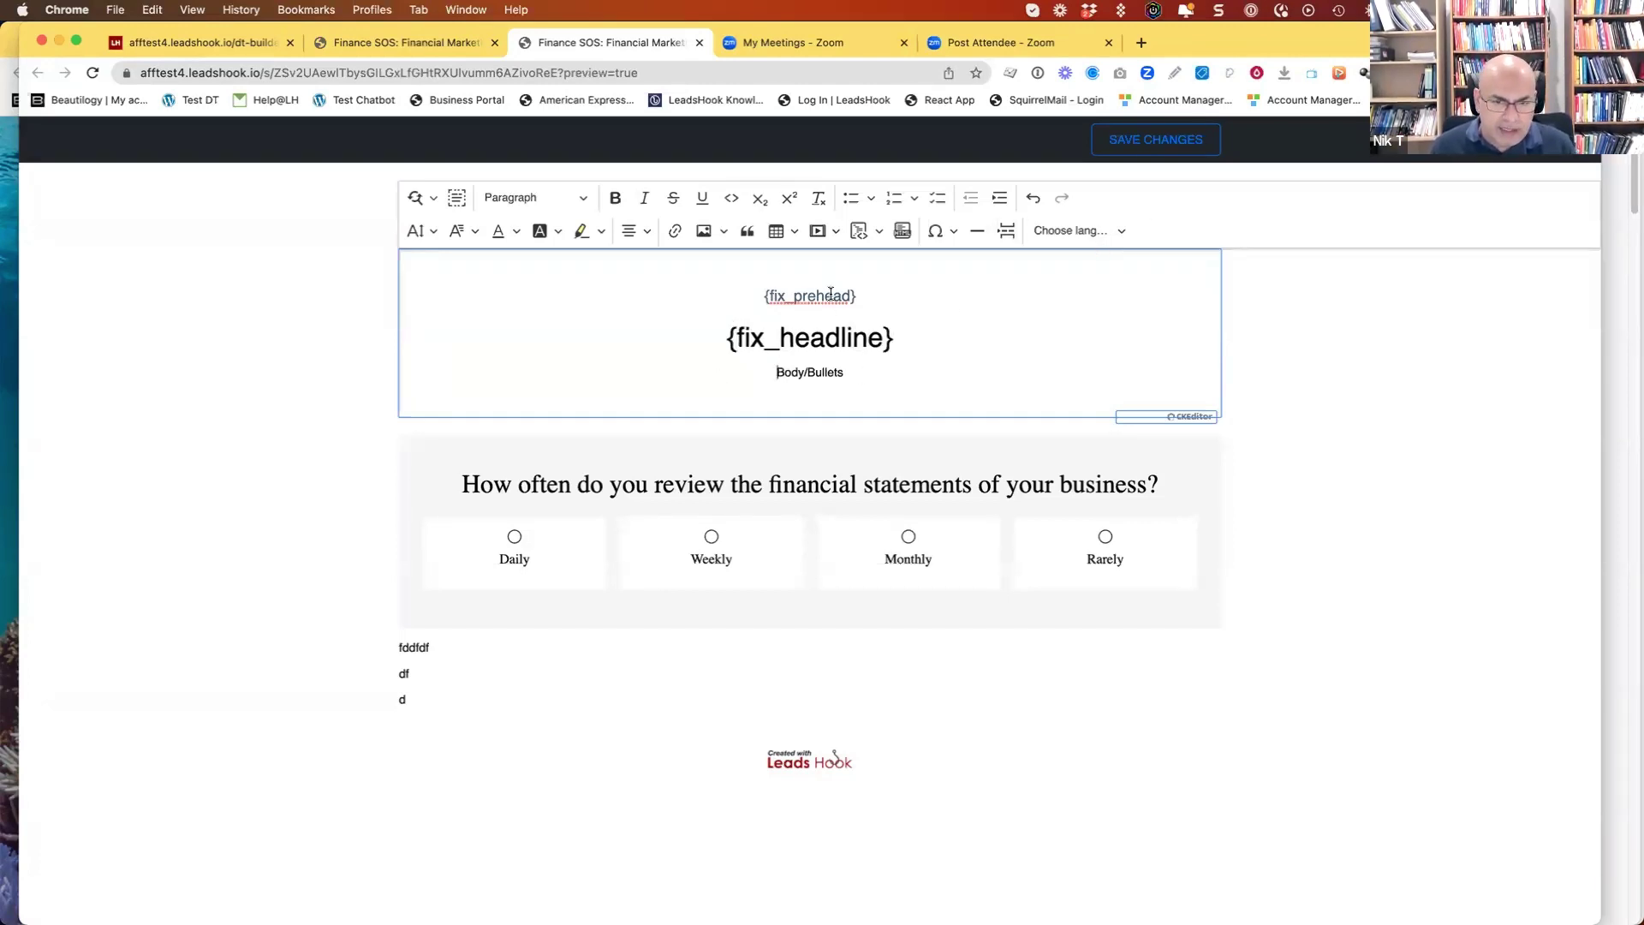
text({)
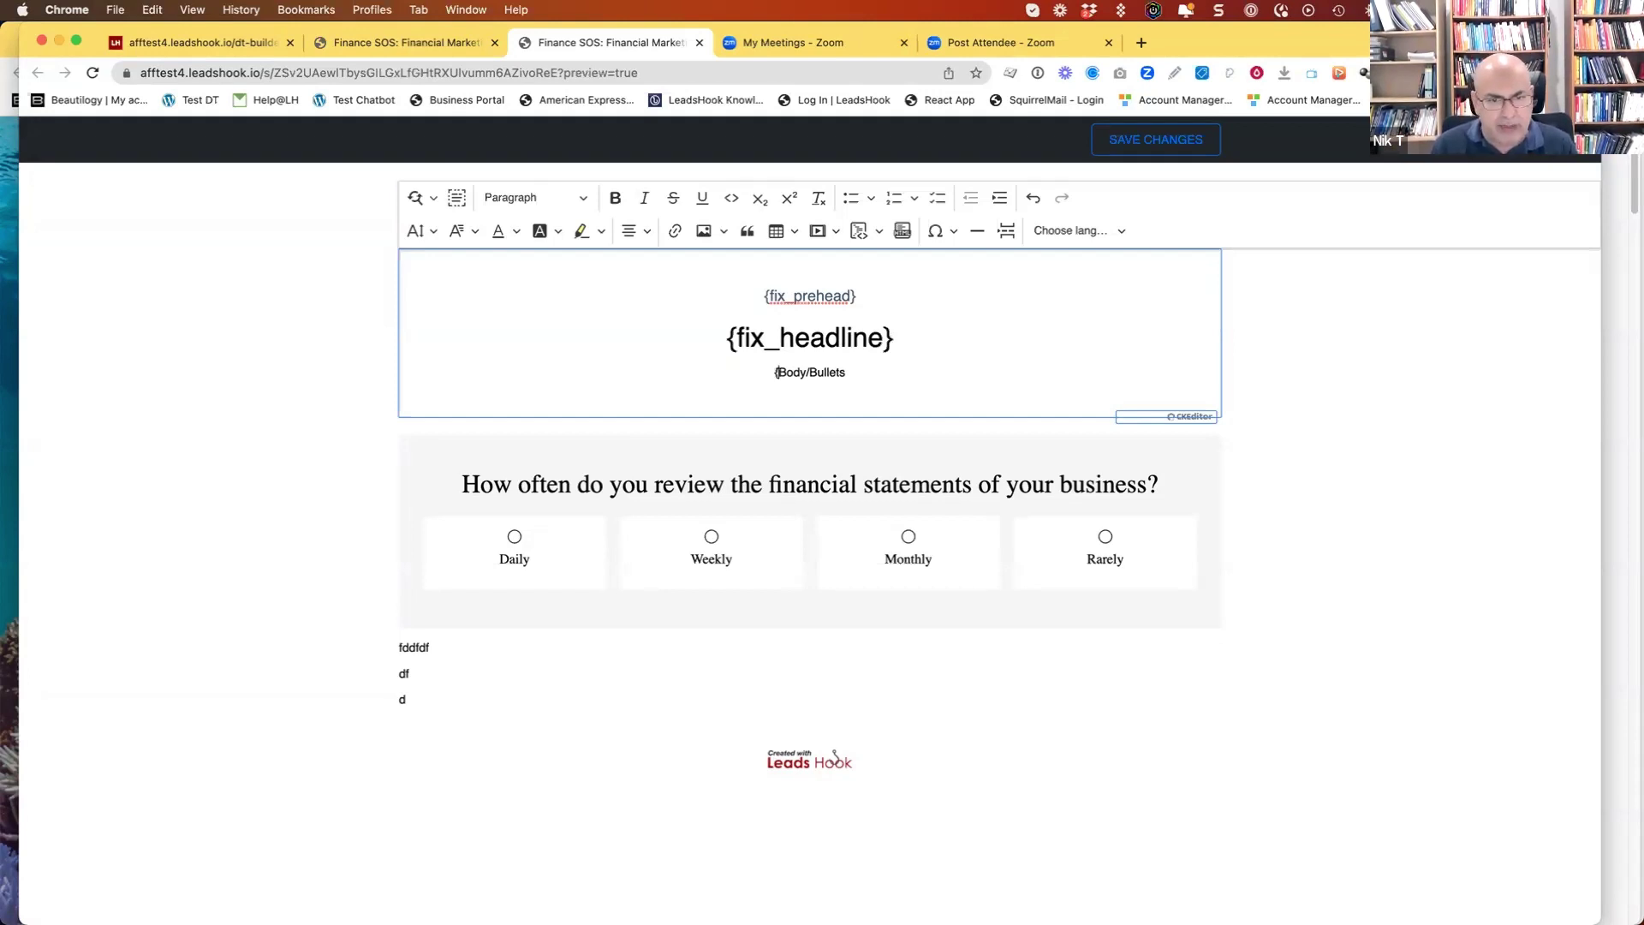
key(BackSpace)
key(BackSpace)
key(BackSpace)
key(BackSpace)
key(BackSpace)
key(BackSpace)
key(BackSpace)
key(BackSpace)
key(BackSpace)
key(BackSpace)
key(BackSpace)
key(BackSpace)
text(fix_)
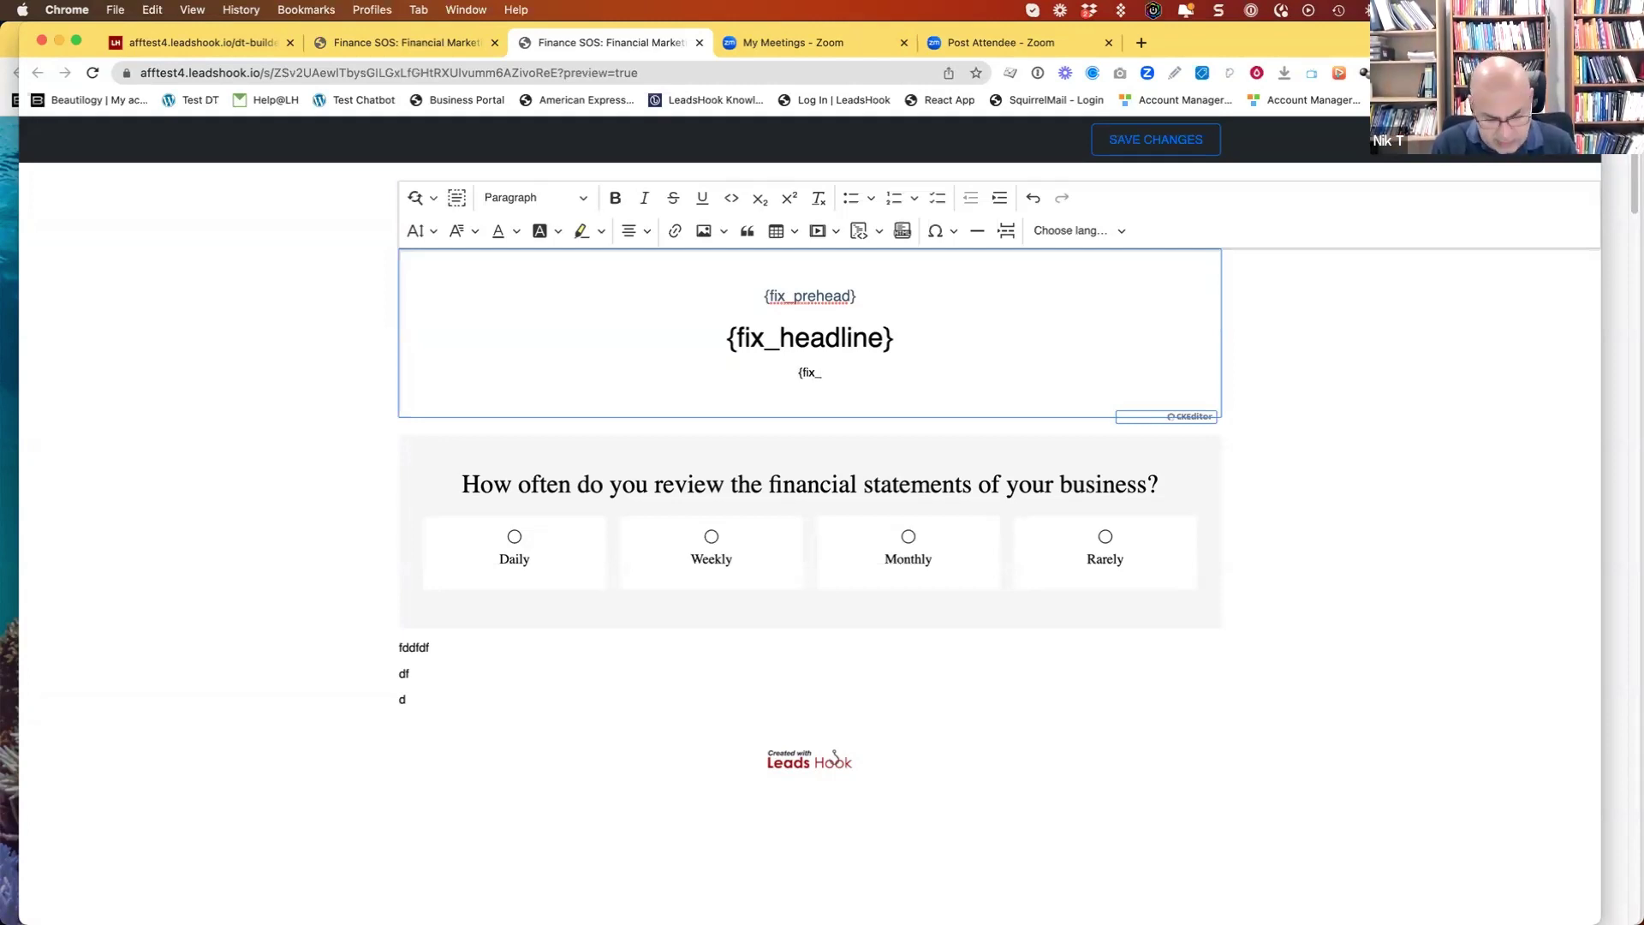
text(deck})
click(330, 386)
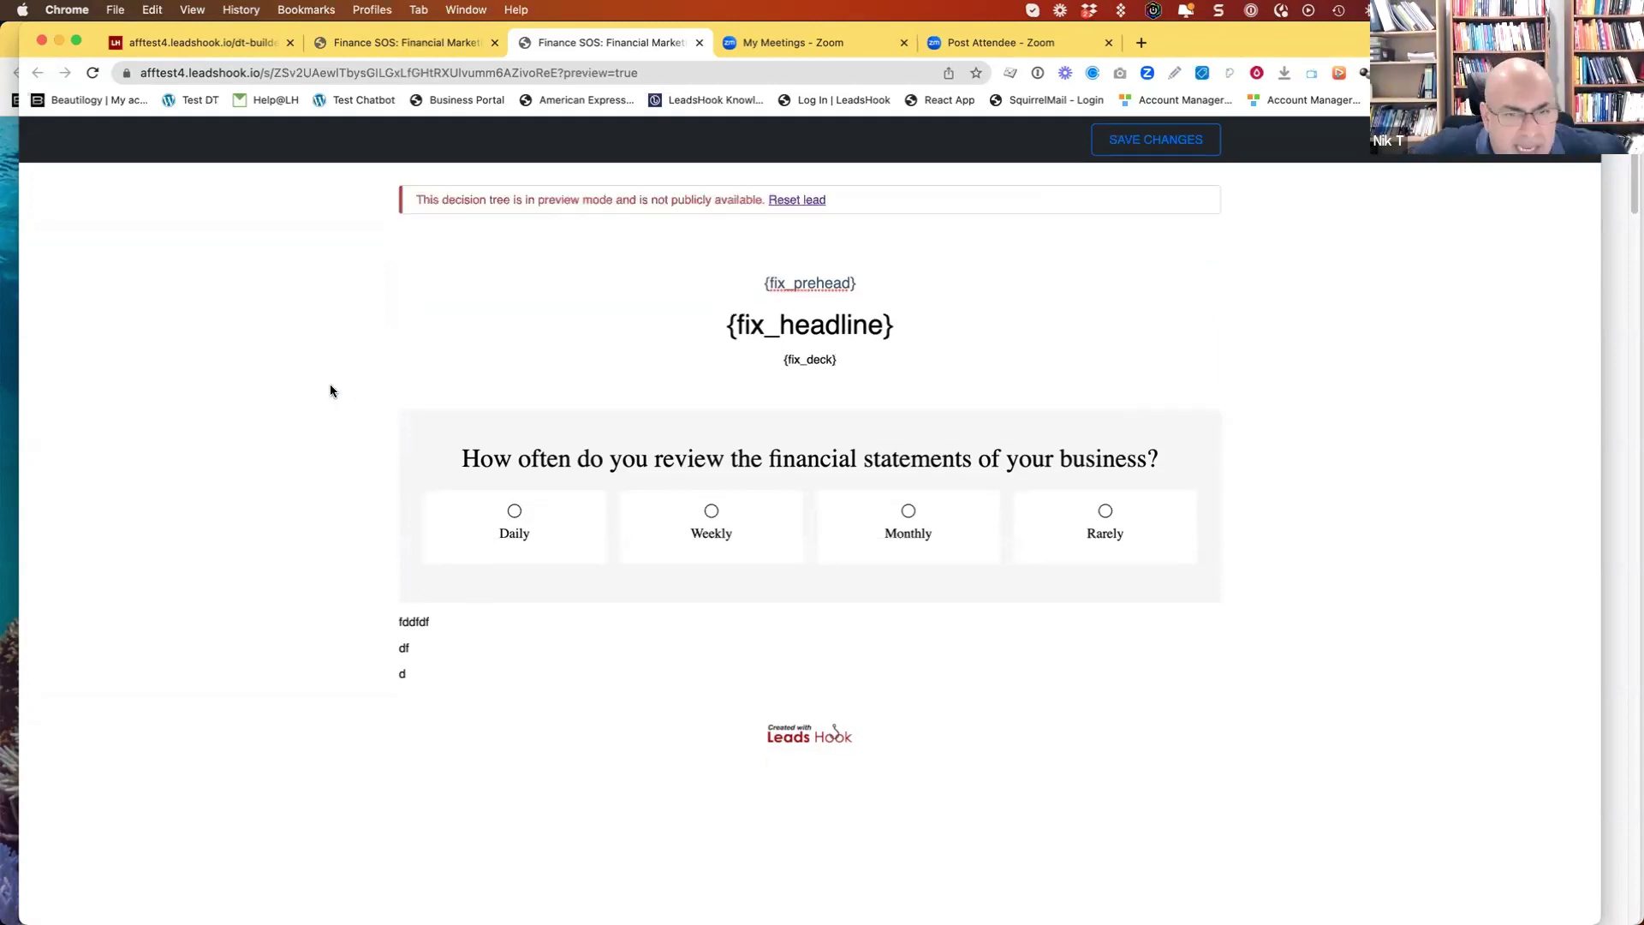
- Load the live decision tree page with ?utm_campaign=zero_down appended to its address
click(362, 35)
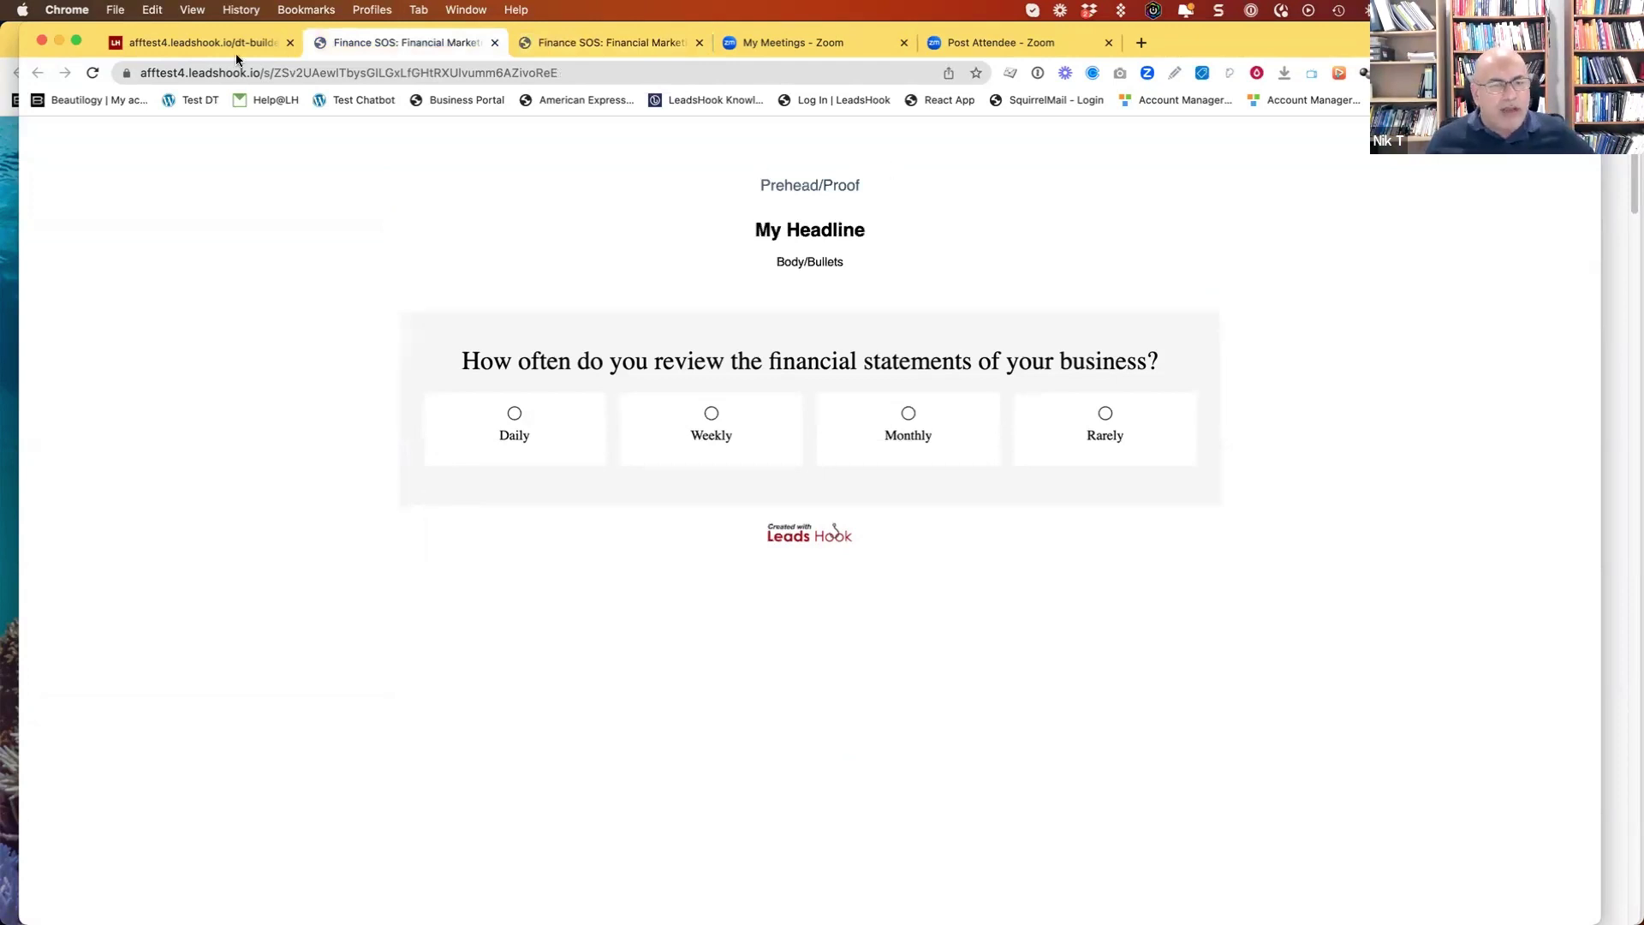
click(572, 72)
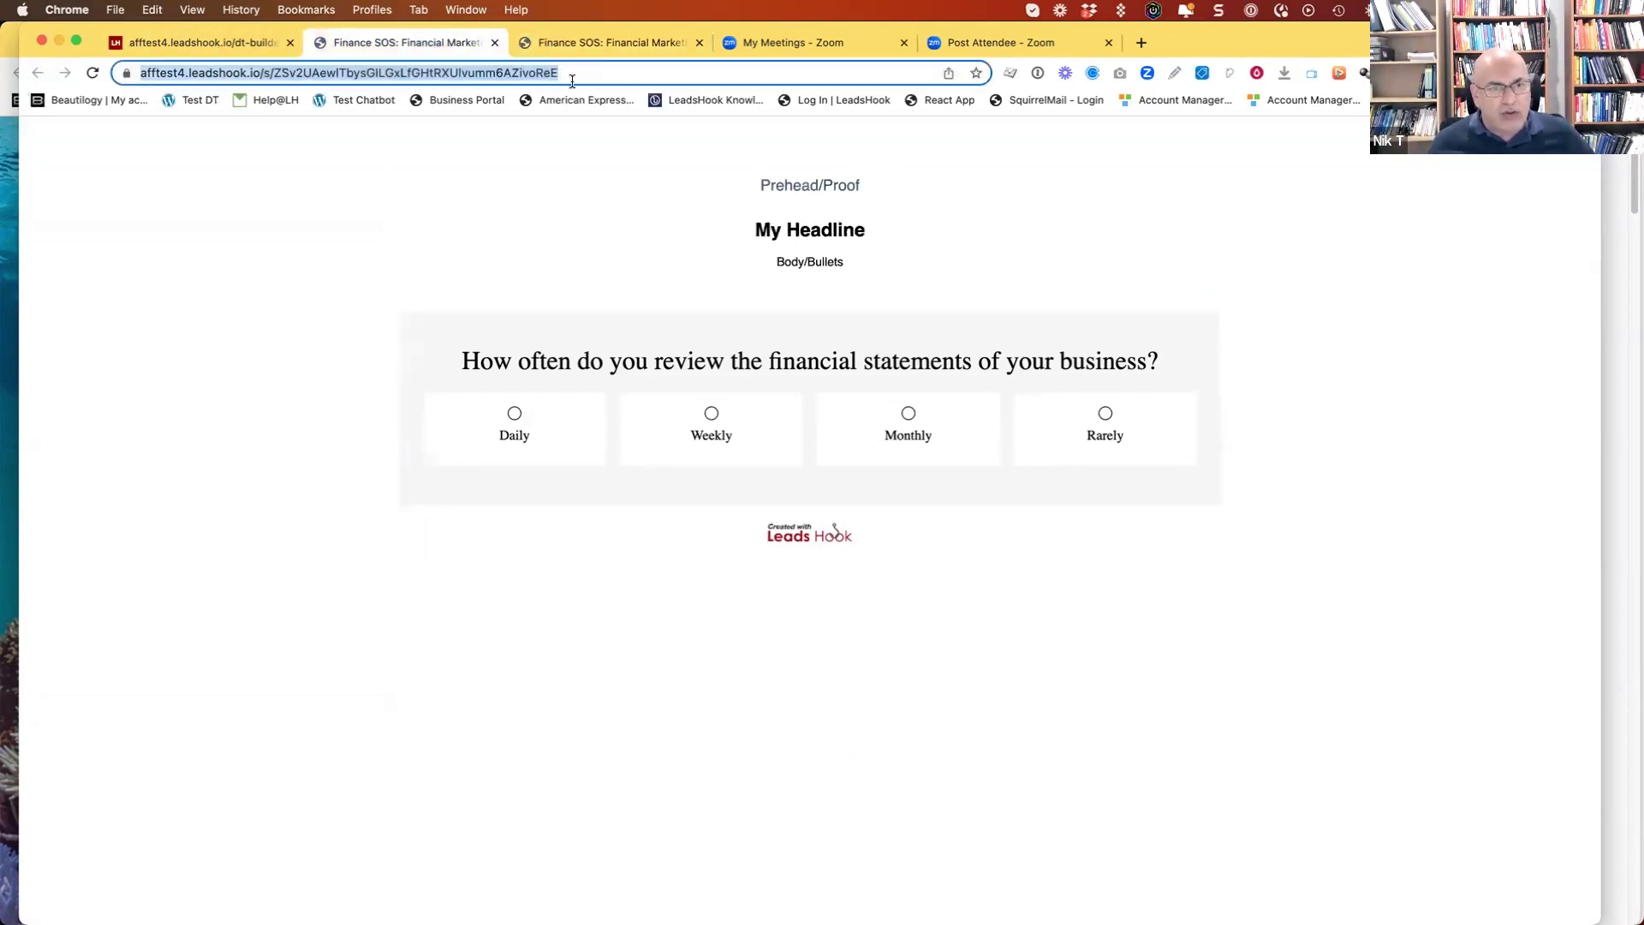
click(605, 74)
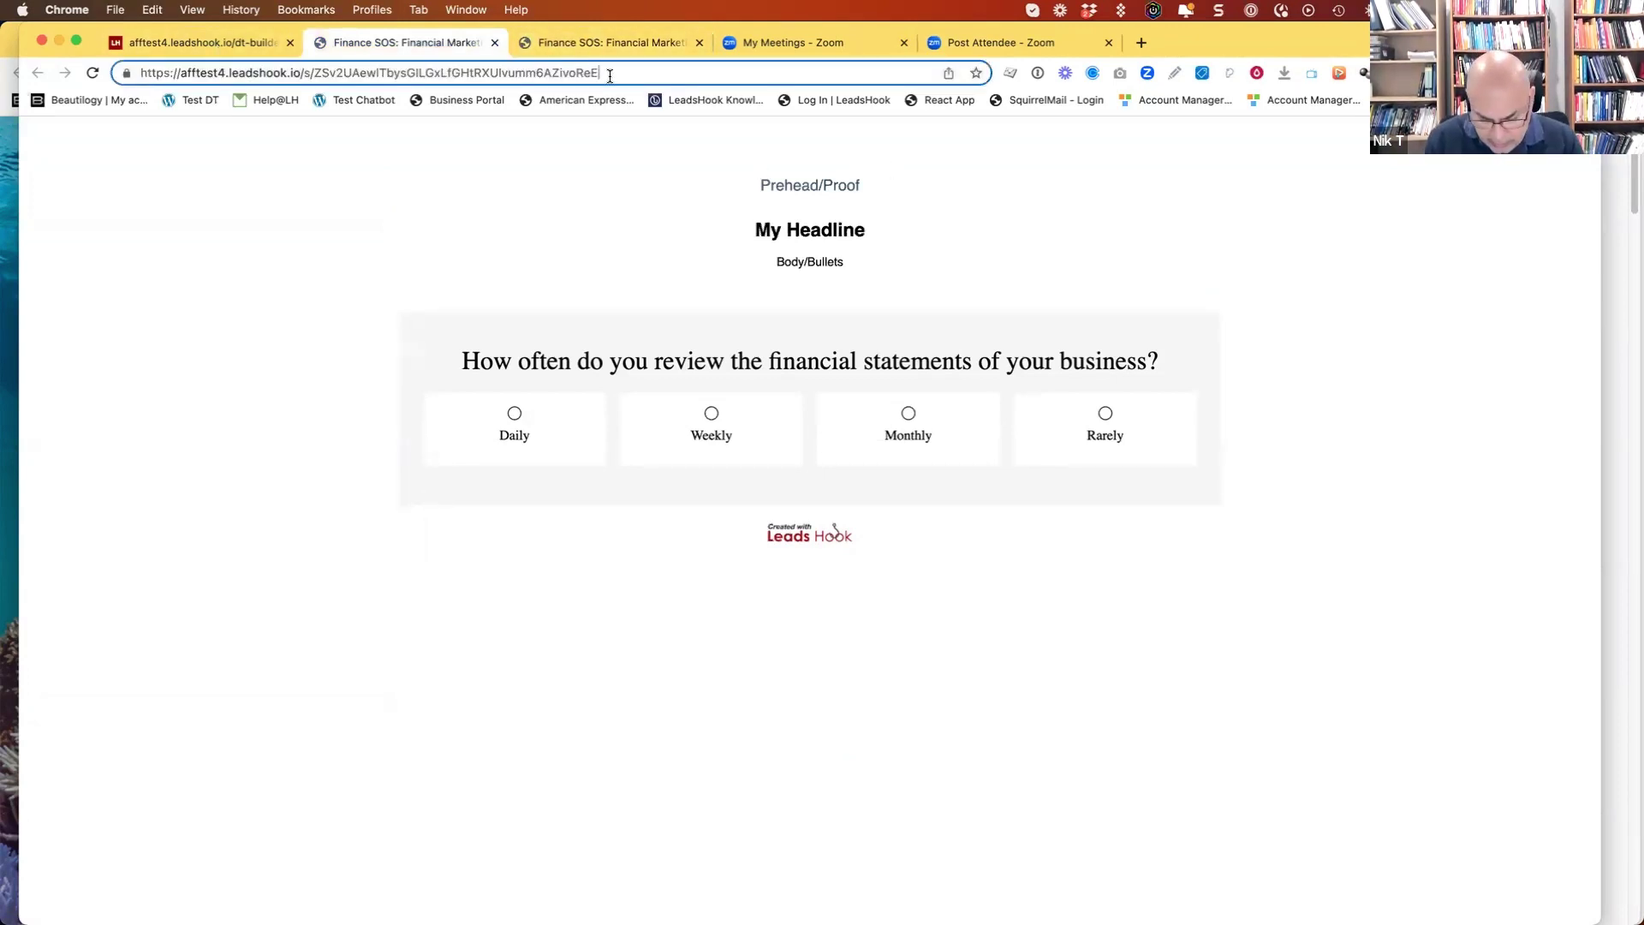
text(?)
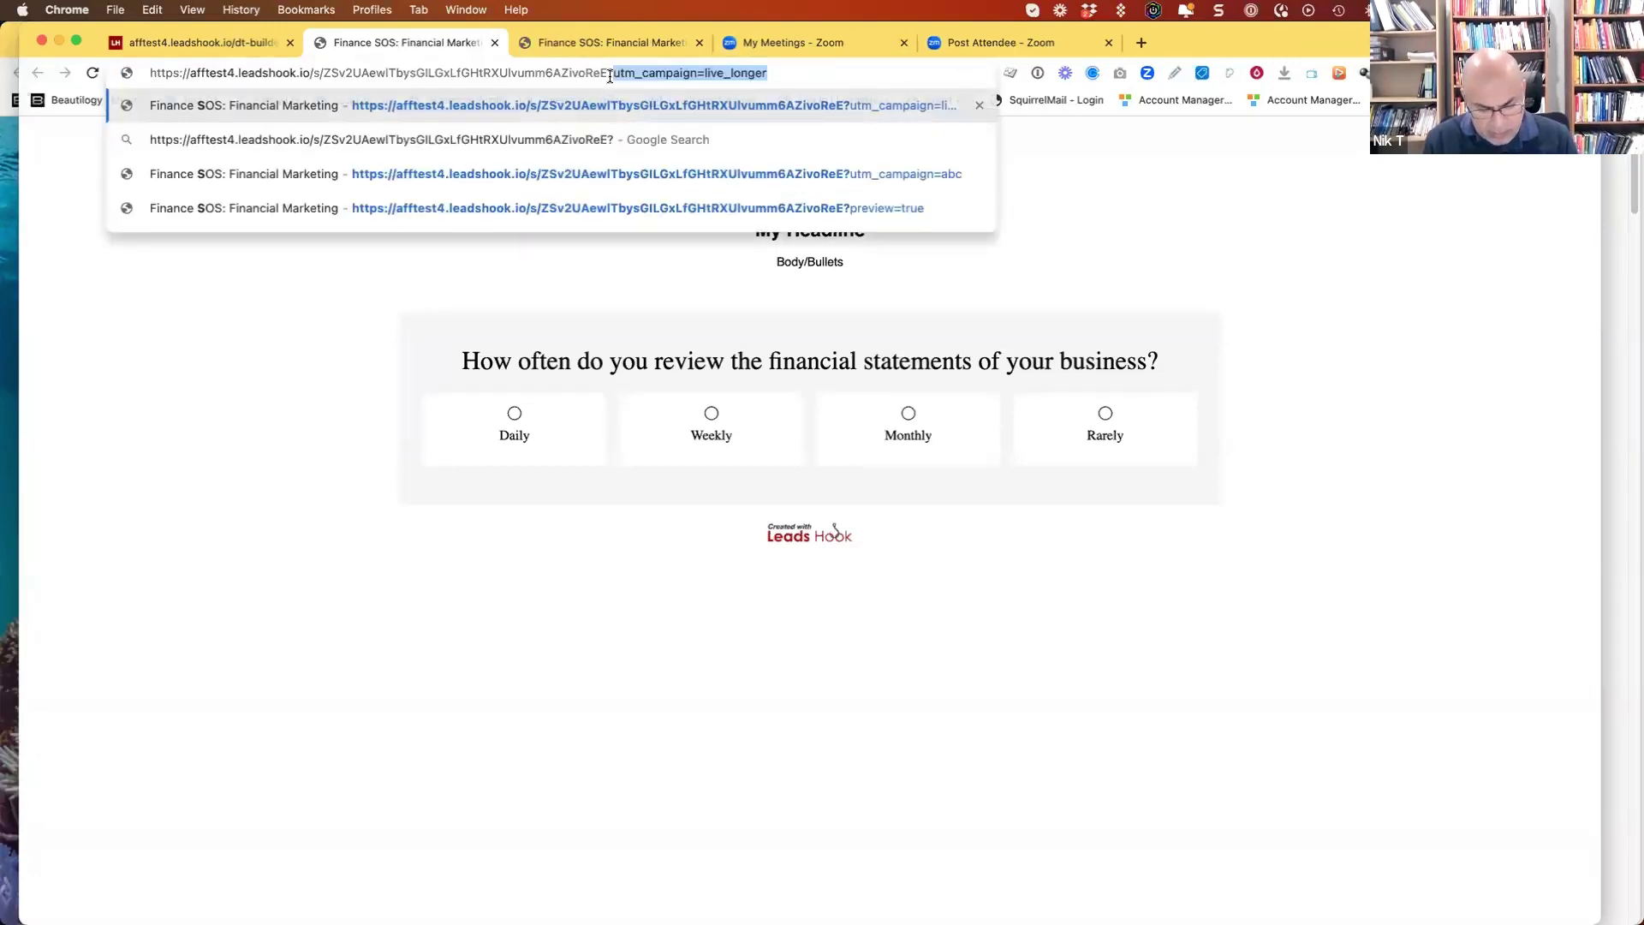
text(utm)
key(Right)
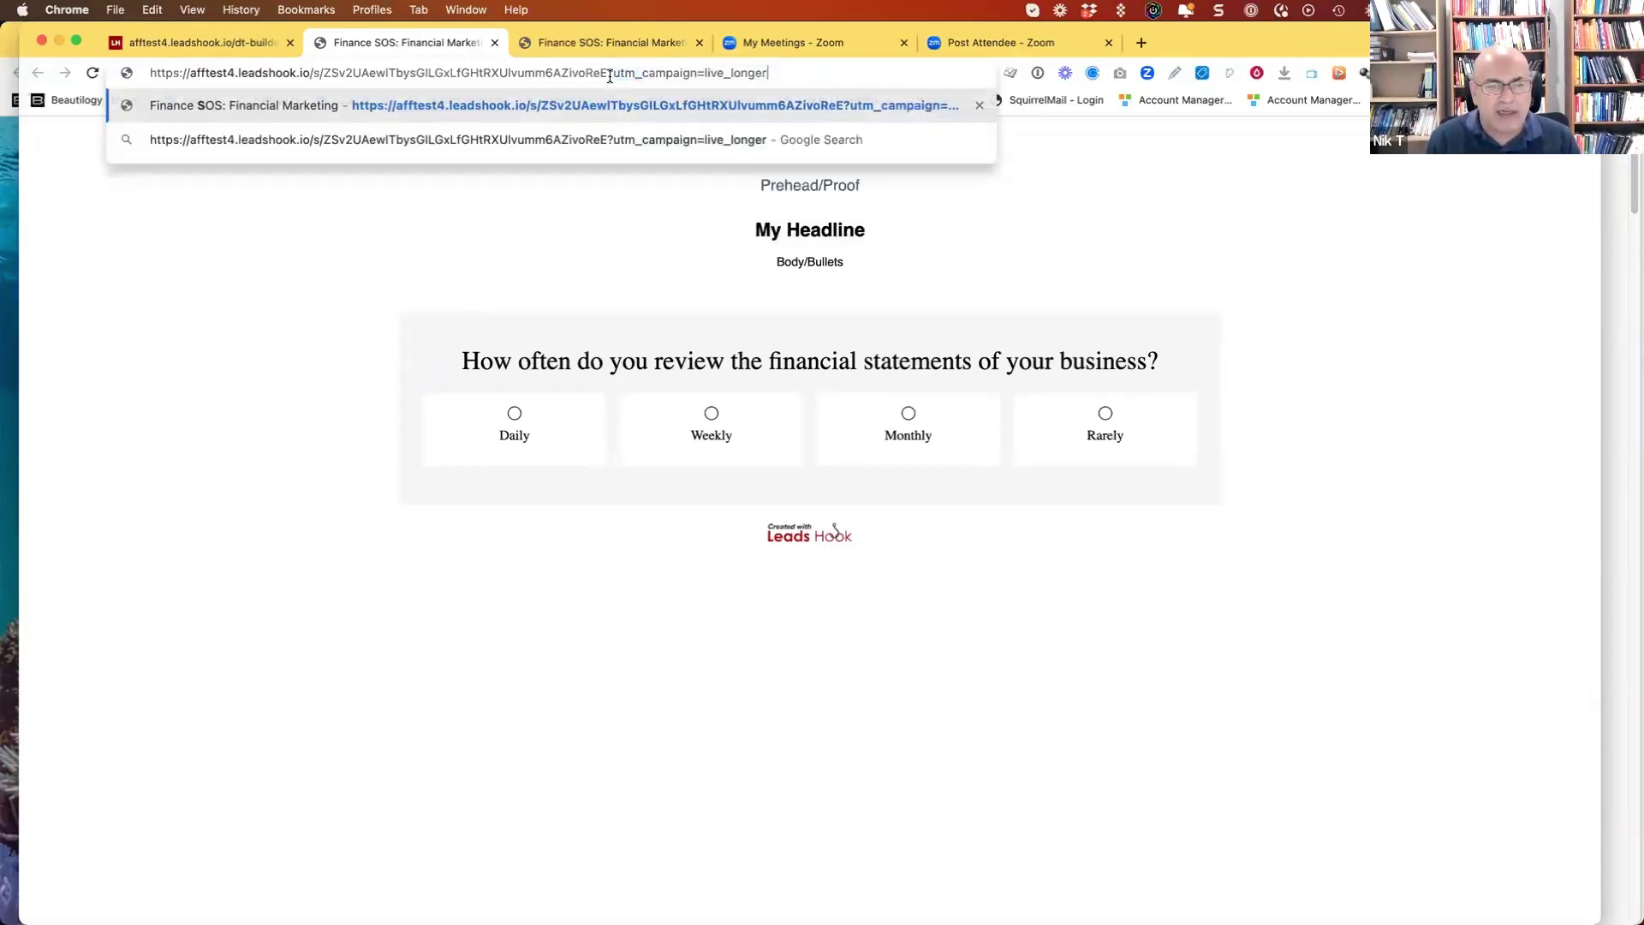
key(BackSpace)
key(BackSpace)
key(BackSpace)
key(BackSpace)
key(BackSpace)
key(BackSpace)
key(BackSpace)
key(BackSpace)
key(BackSpace)
key(BackSpace)
key(BackSpace)
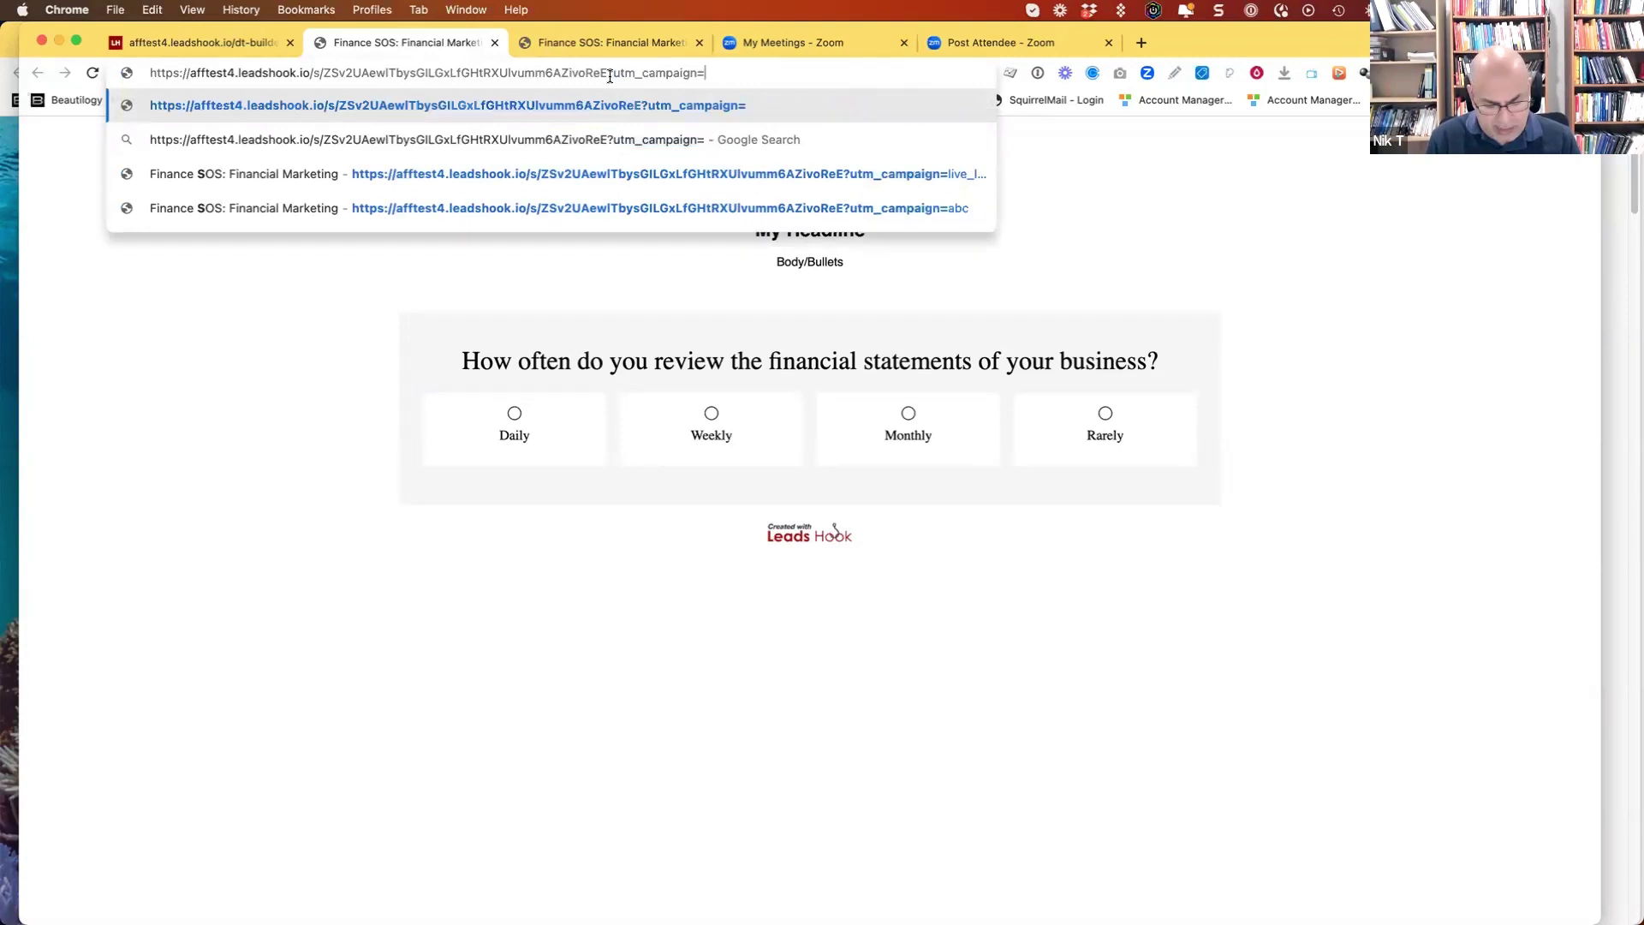
text(zr)
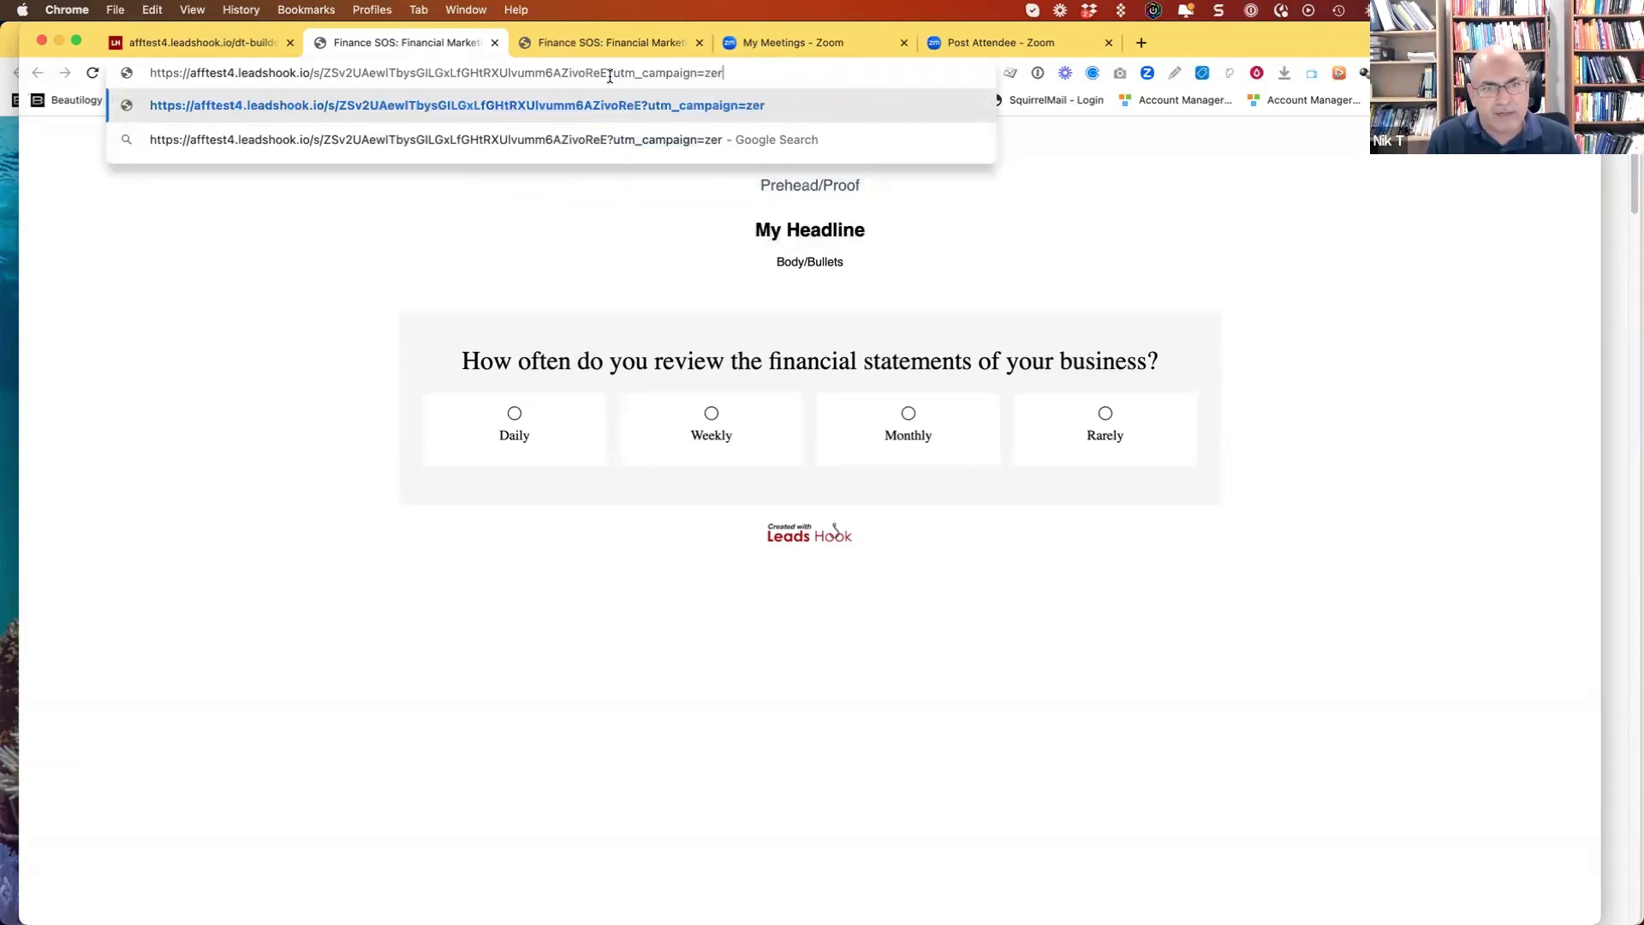
key(BackSpace)
text(ero_down_solar)
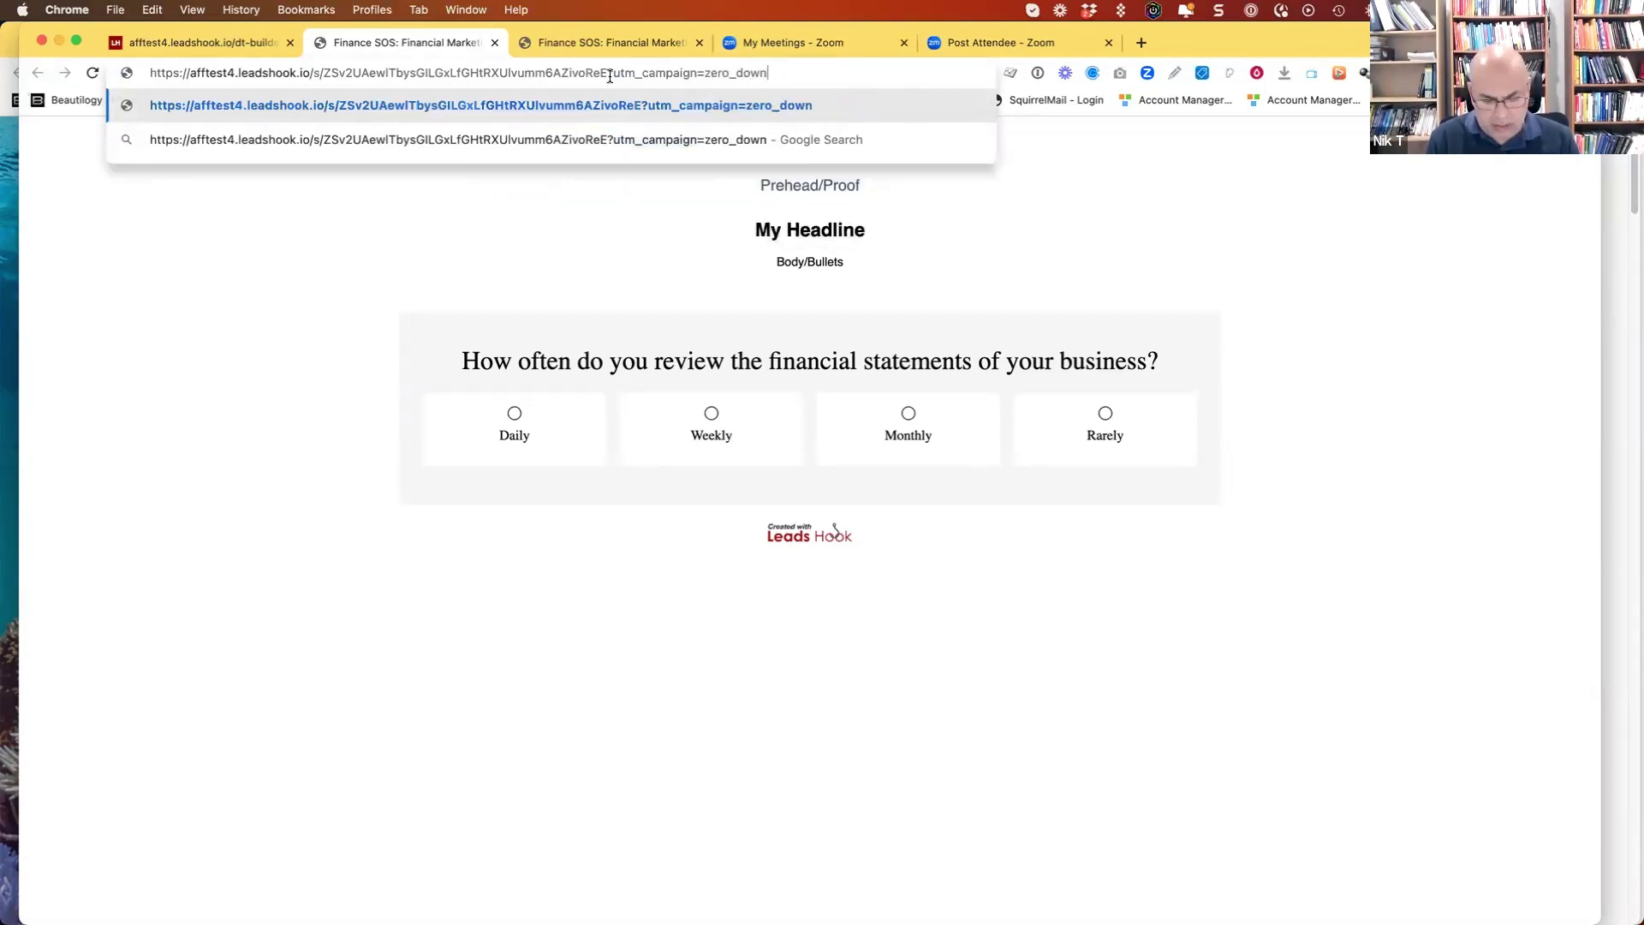
key(BackSpace)
key(BackSpace)
key(BackSpace)
key(BackSpace)
key(BackSpace)
key(BackSpace)
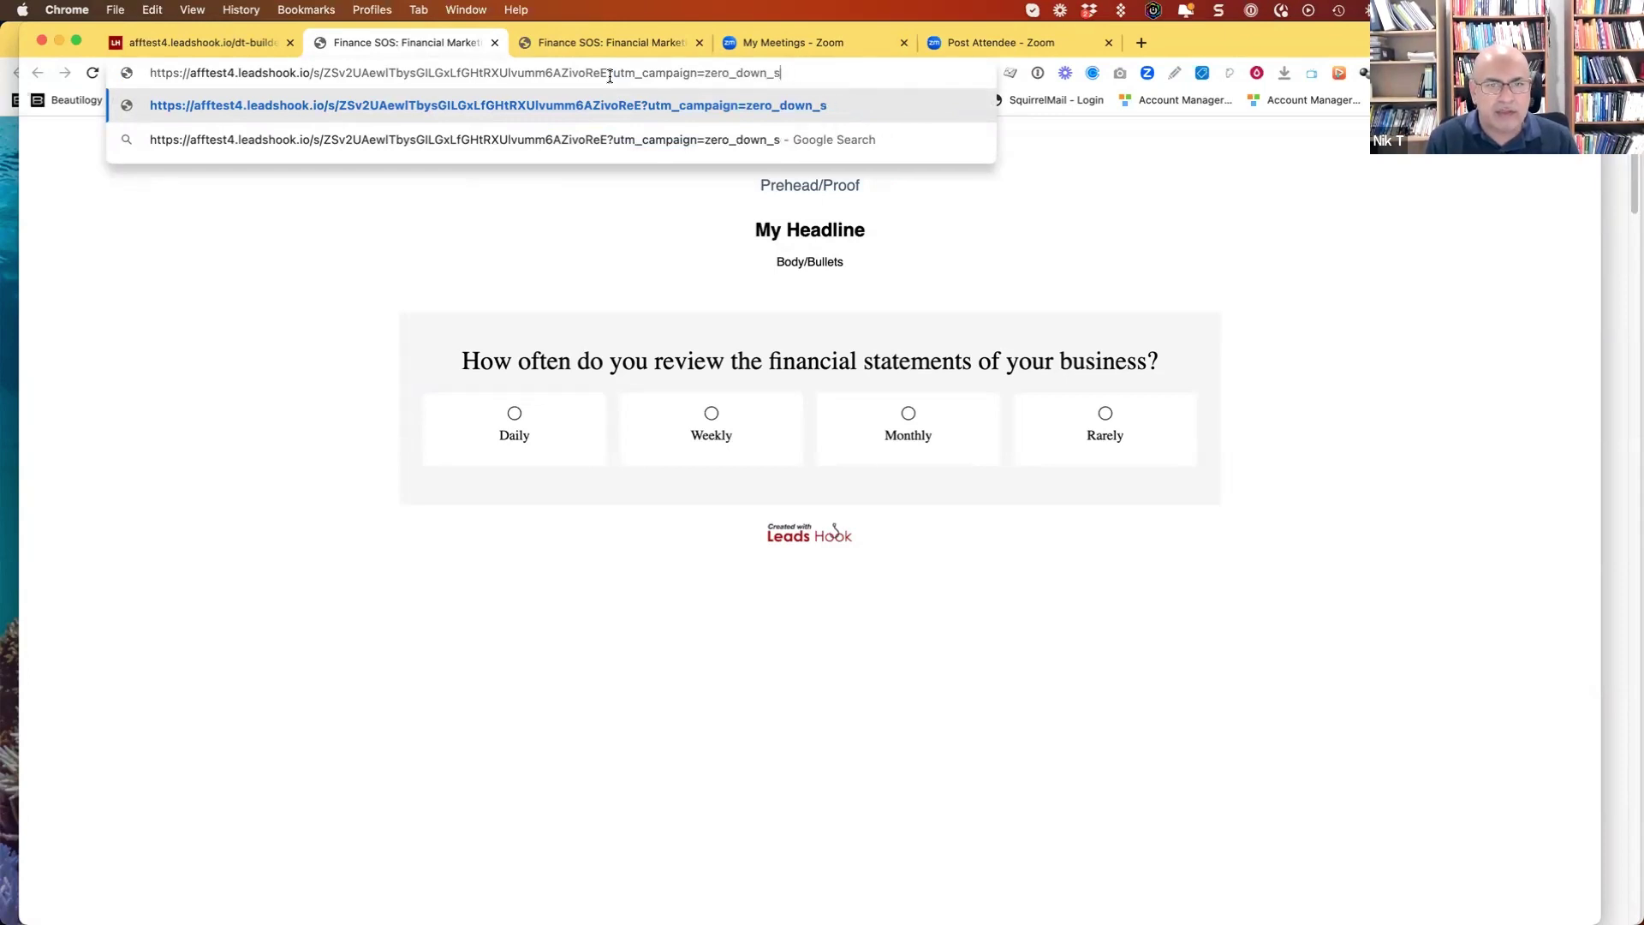
key(Return)
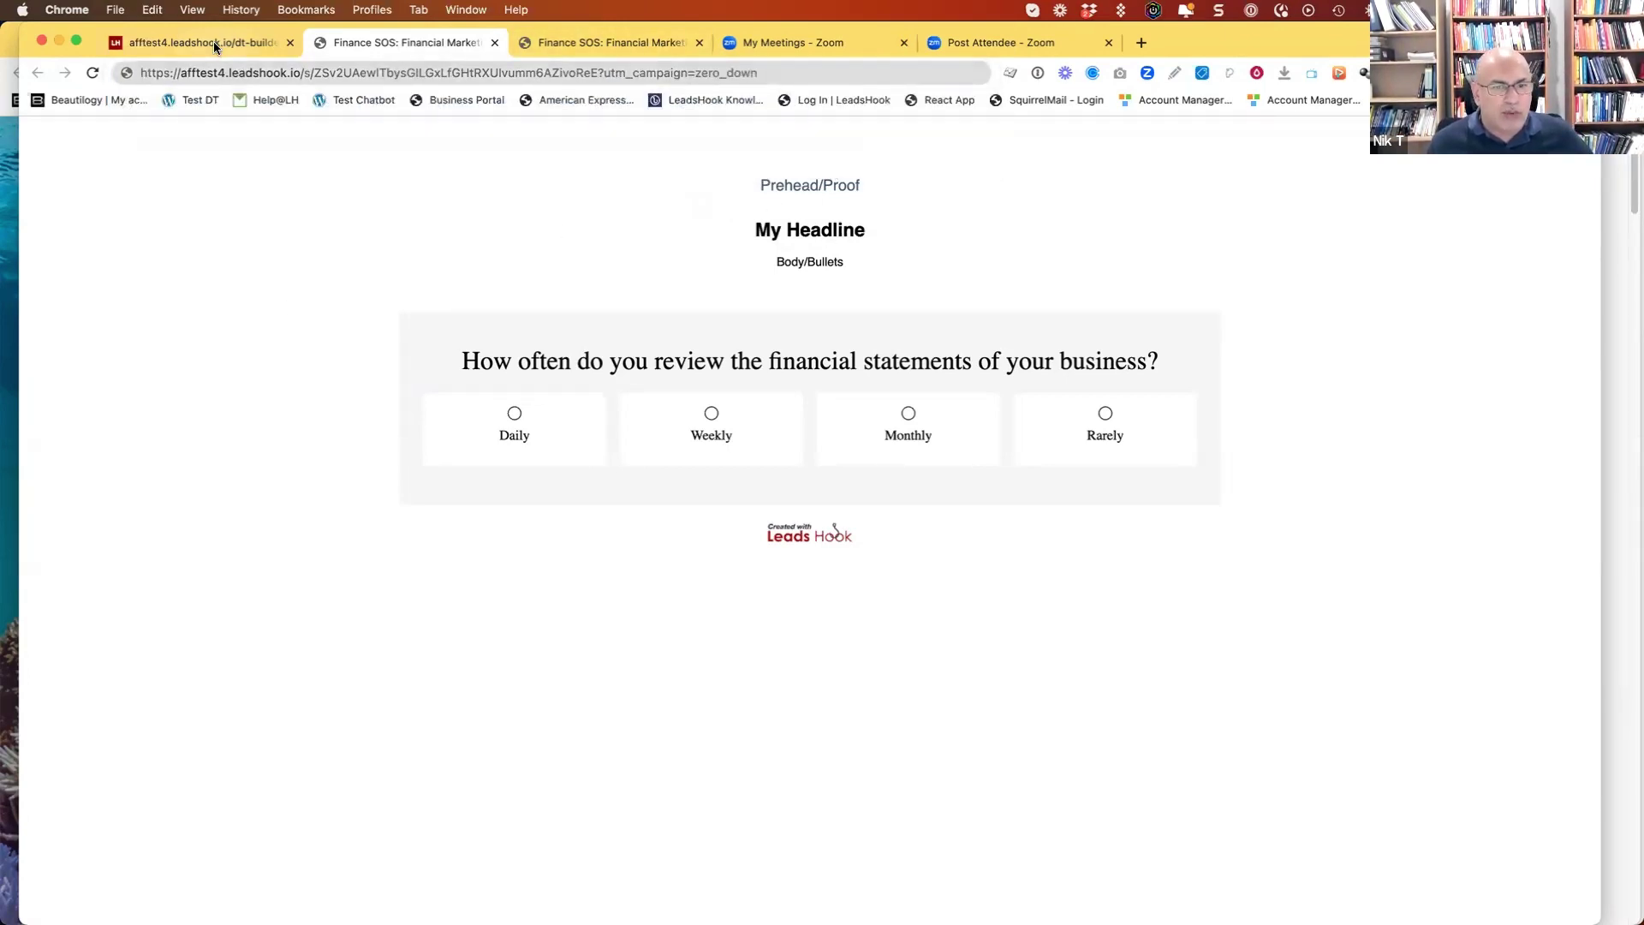
- Open the "Zero down solar" path in the decision tree builder and consult the ads-to-lander congruency slide in Google Slides
key(super+alt+Left)
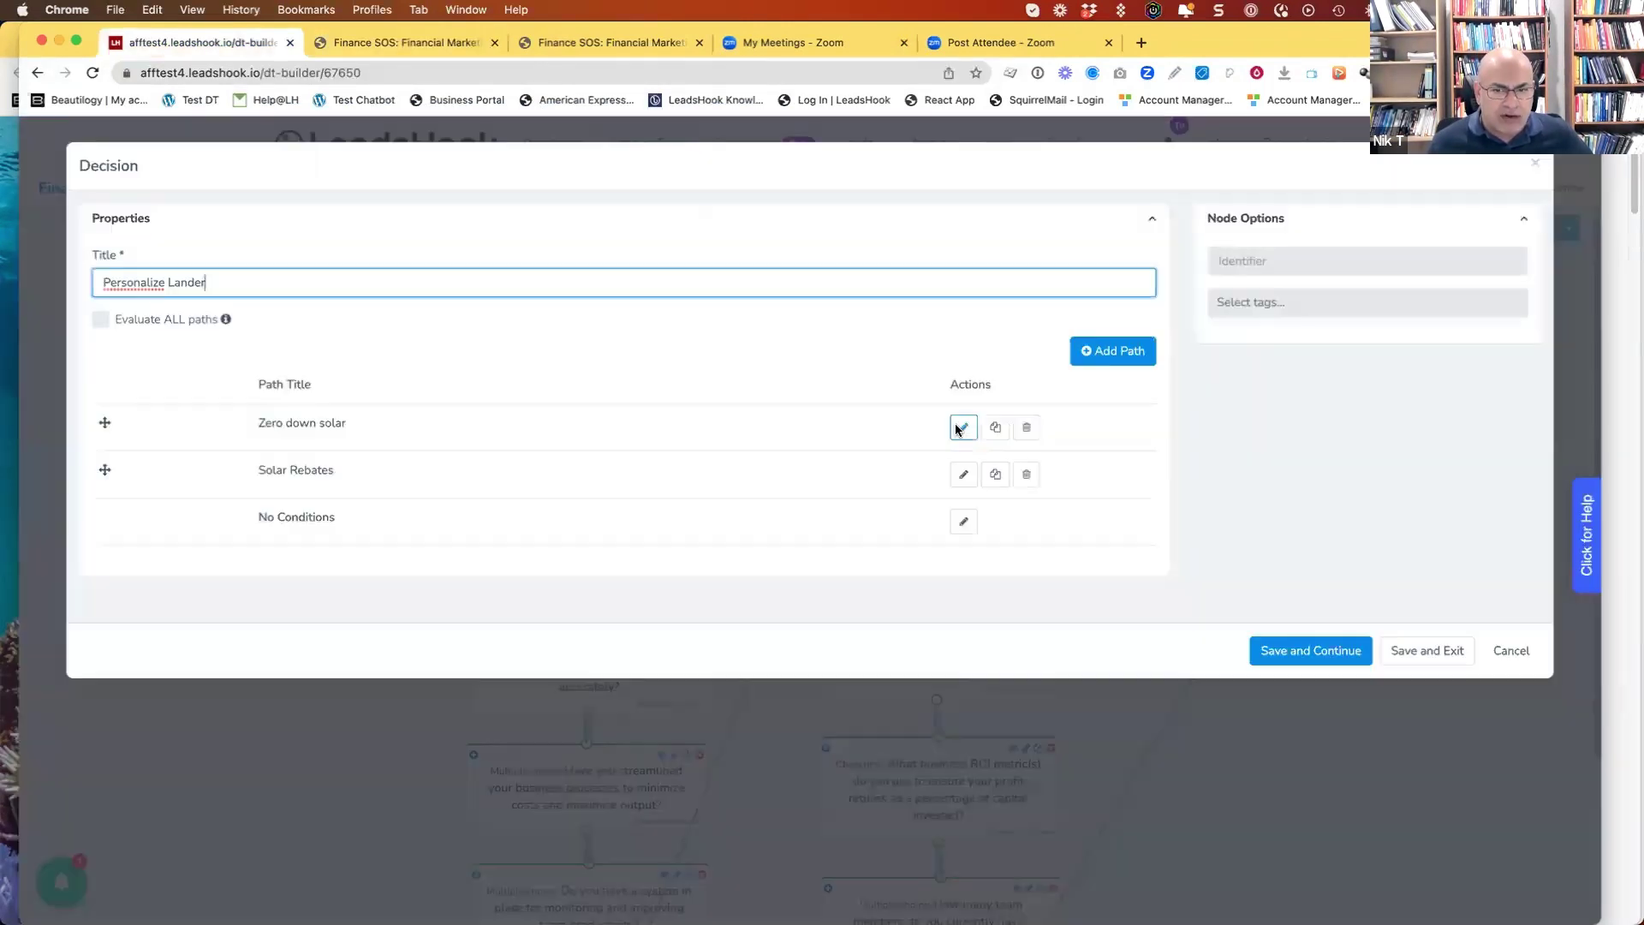
click(962, 425)
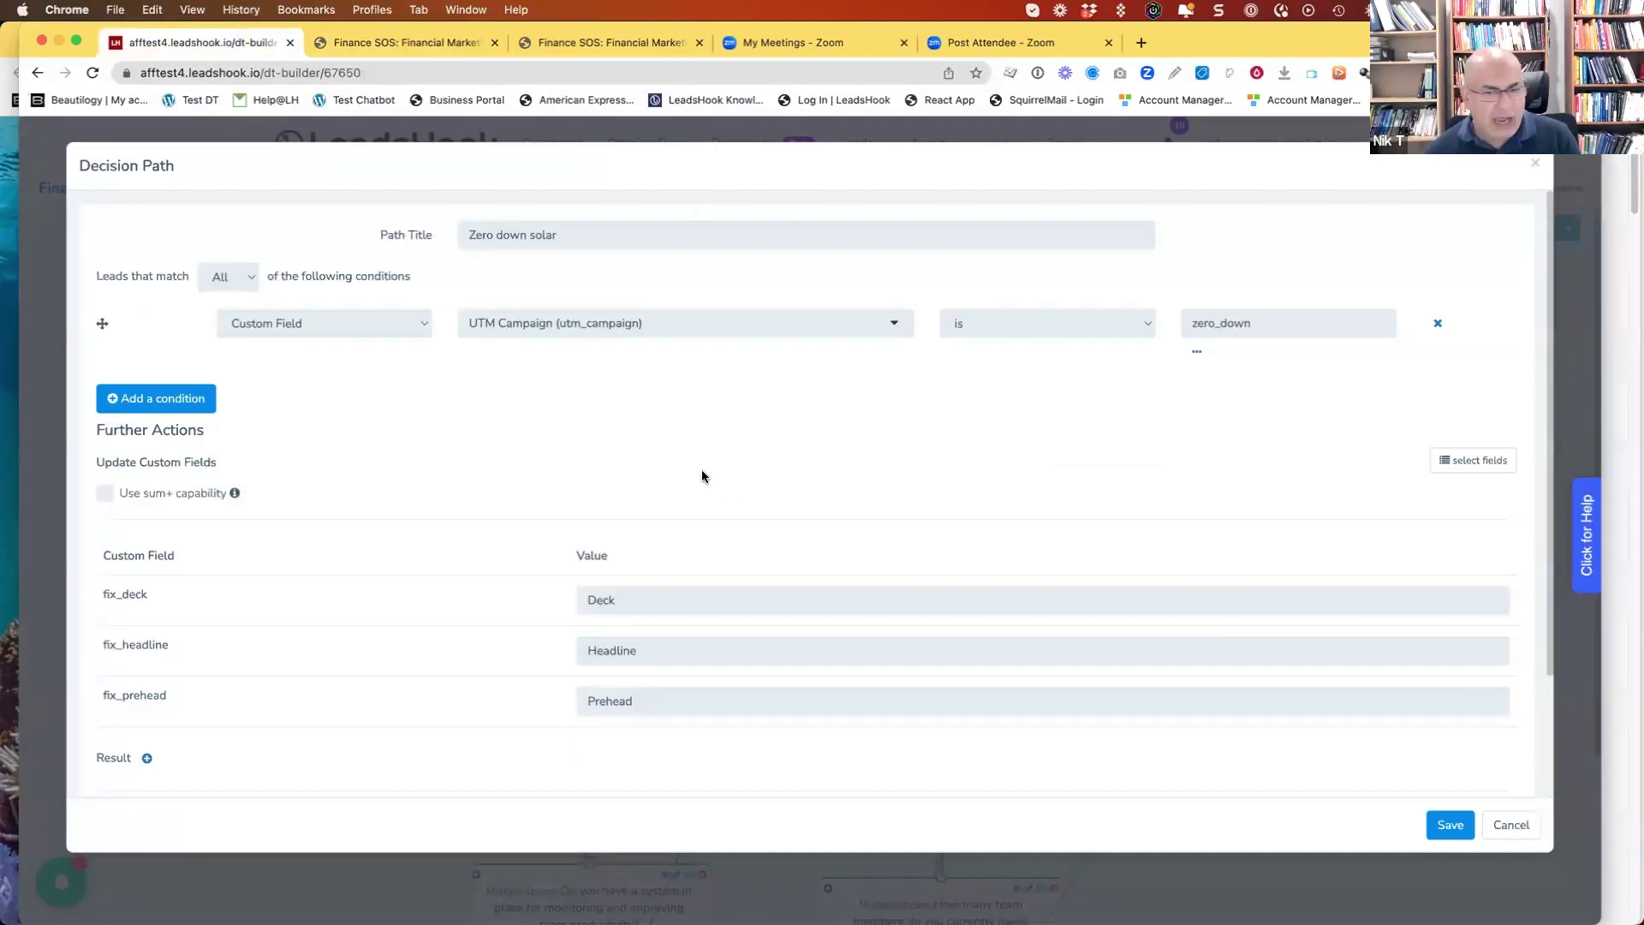
key(super+Tab)
click(139, 386)
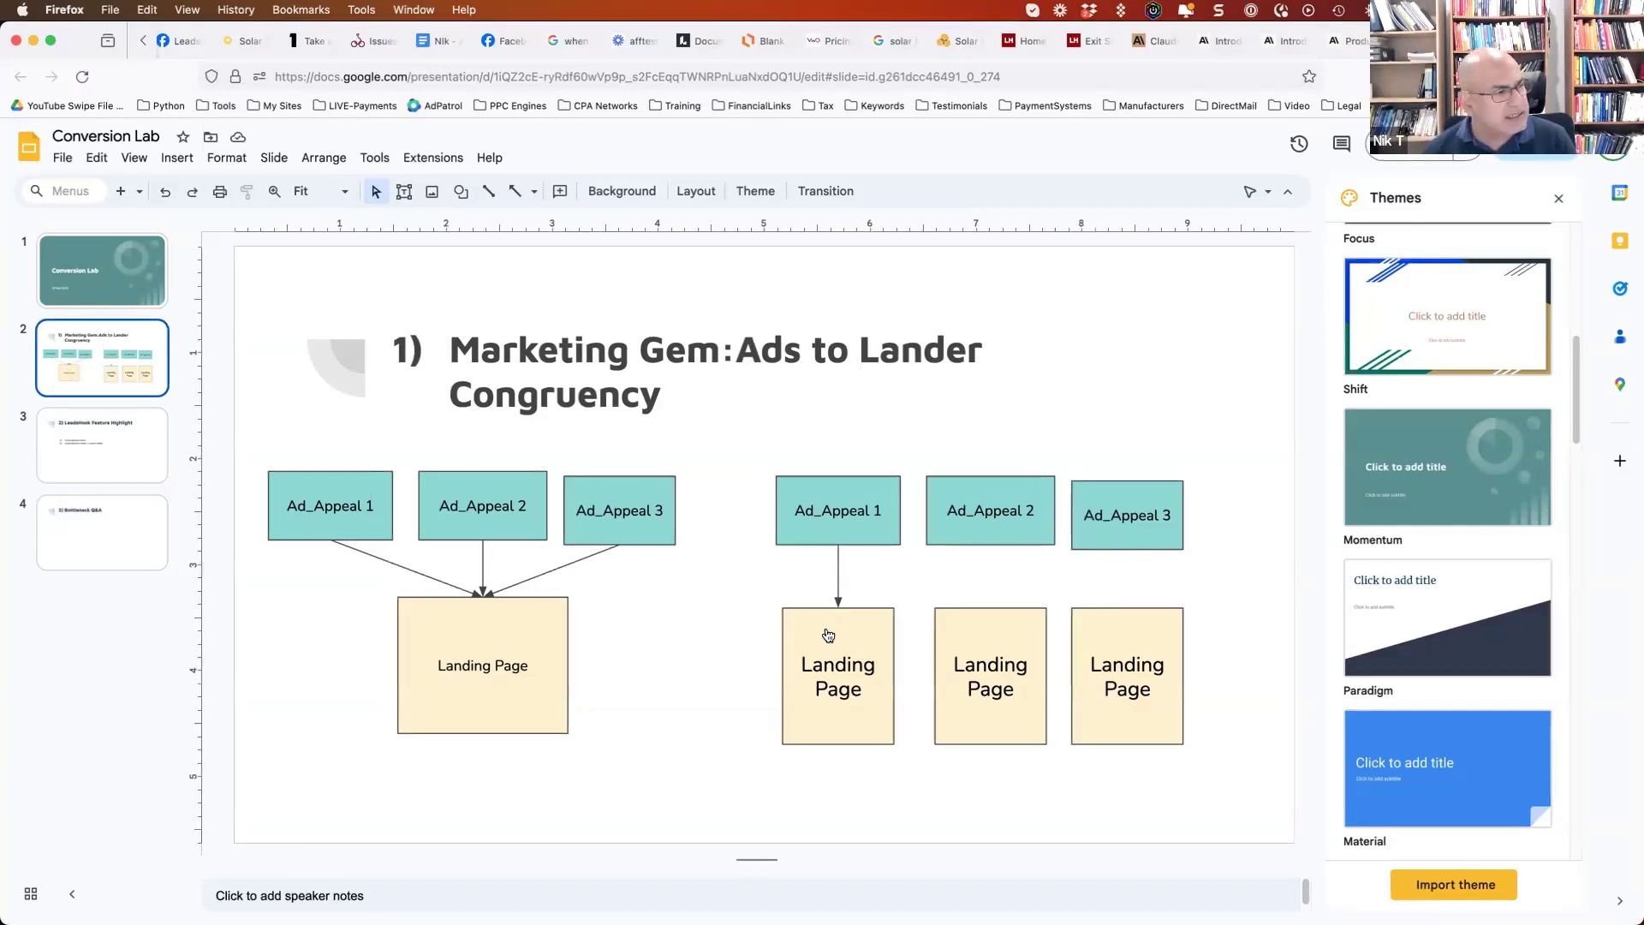
key(super+Tab)
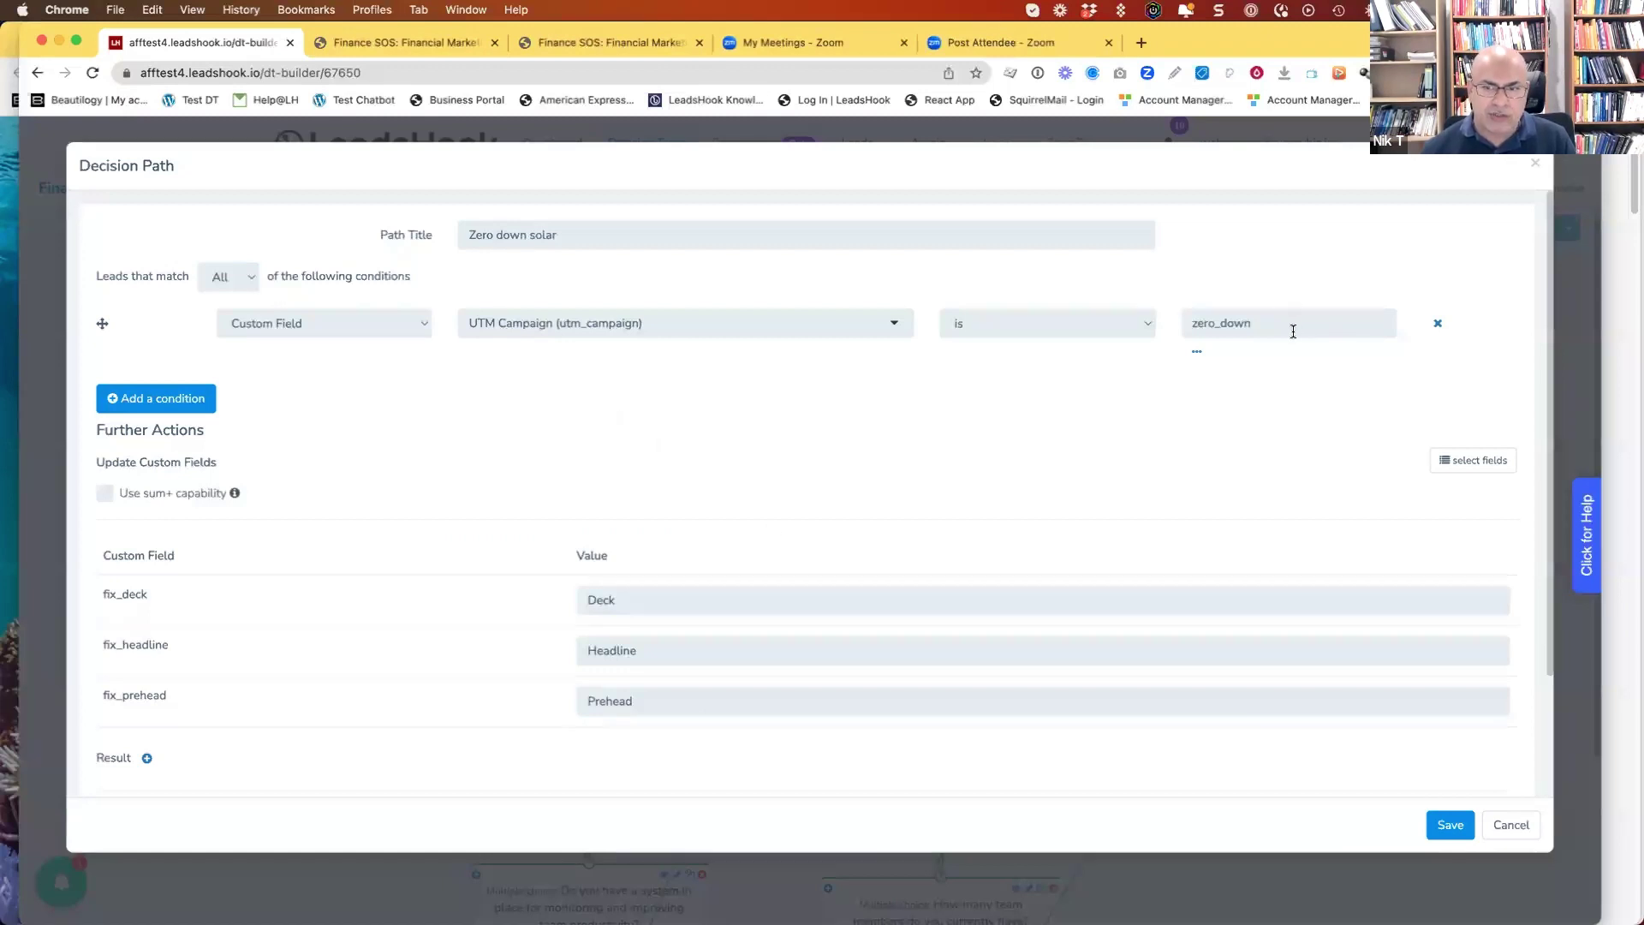
- Review the path's UTM Campaign condition and its fix_deck, fix_headline and fix_prehead values, and save the path
key(Tab)
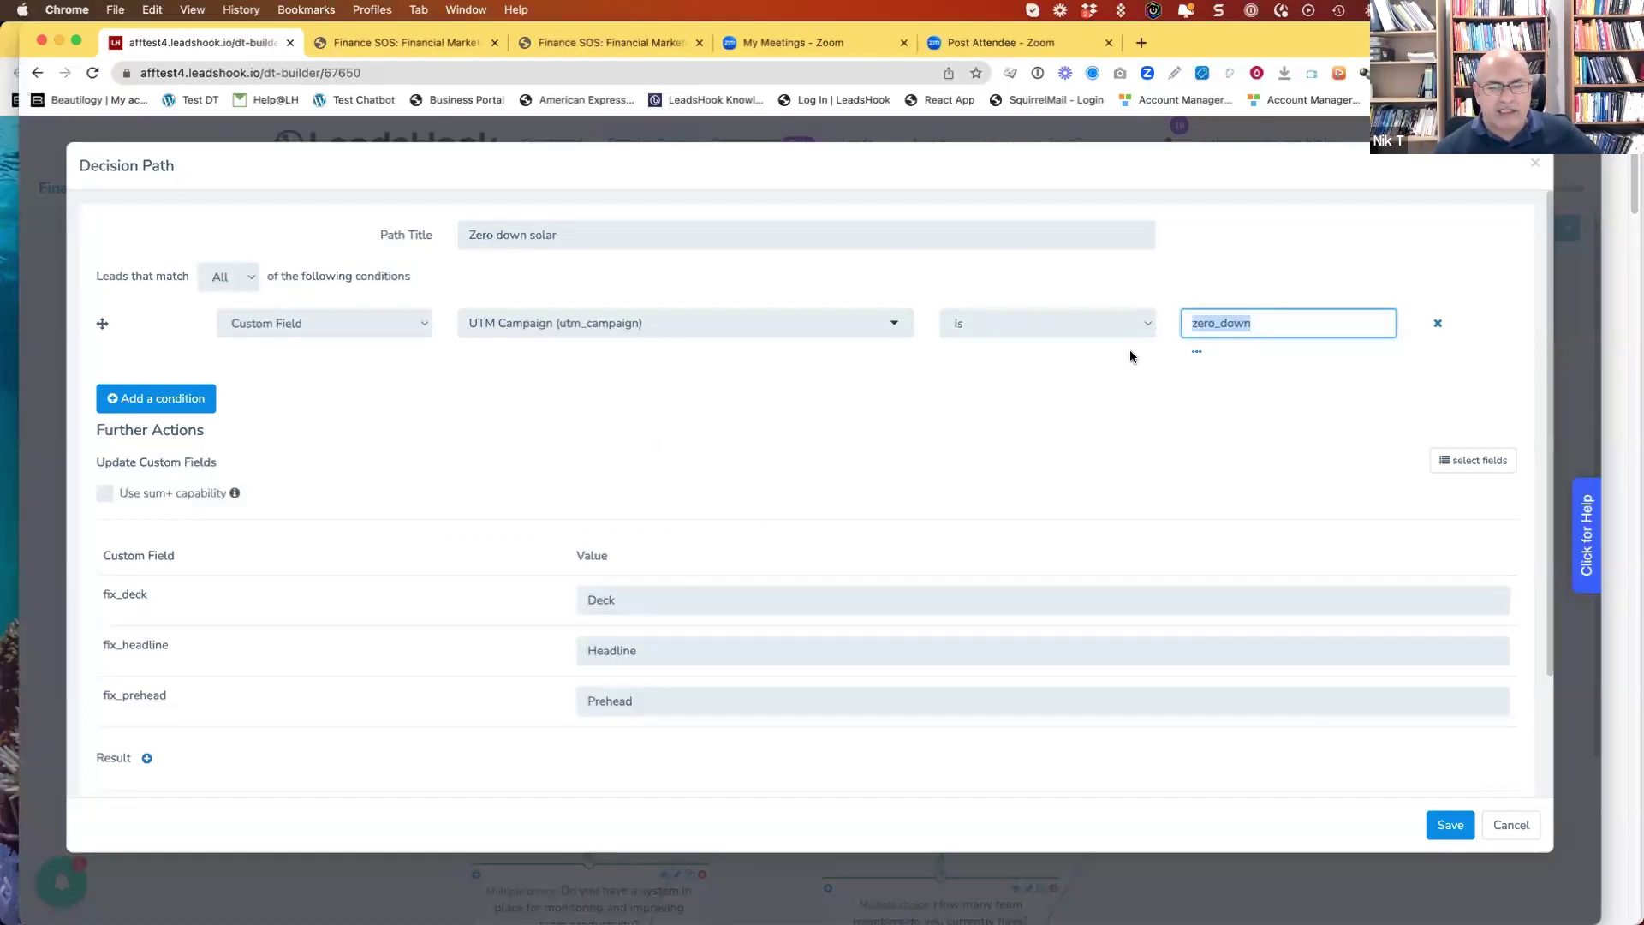
click(642, 599)
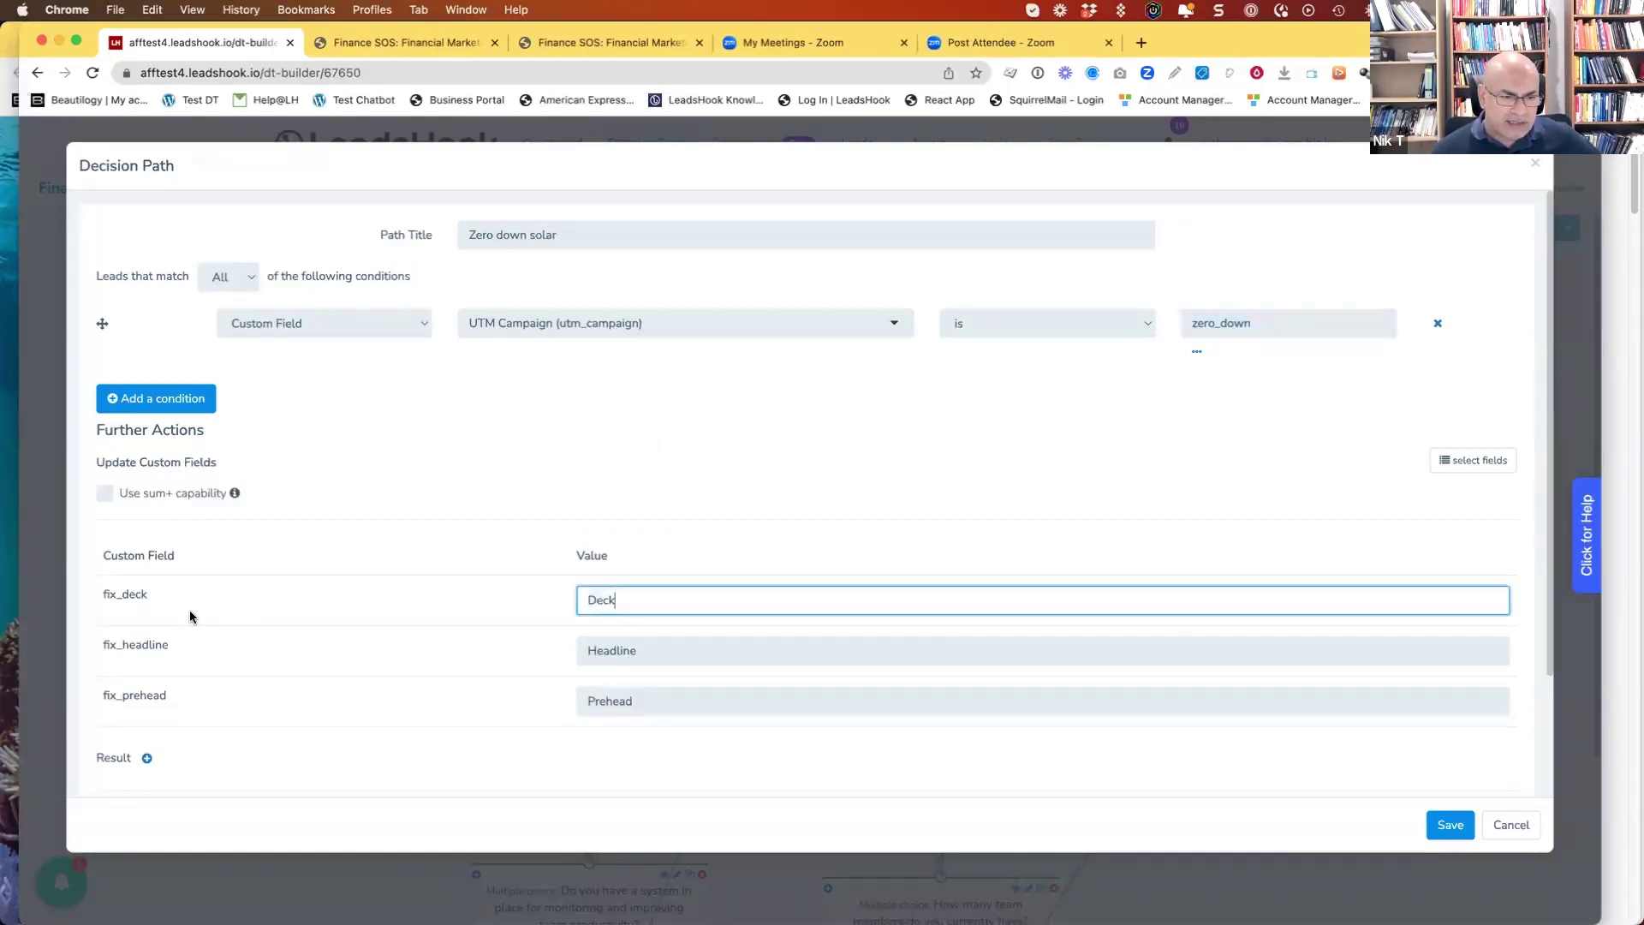
click(133, 594)
key(Tab)
key(Tab)
click(598, 697)
key(super+a)
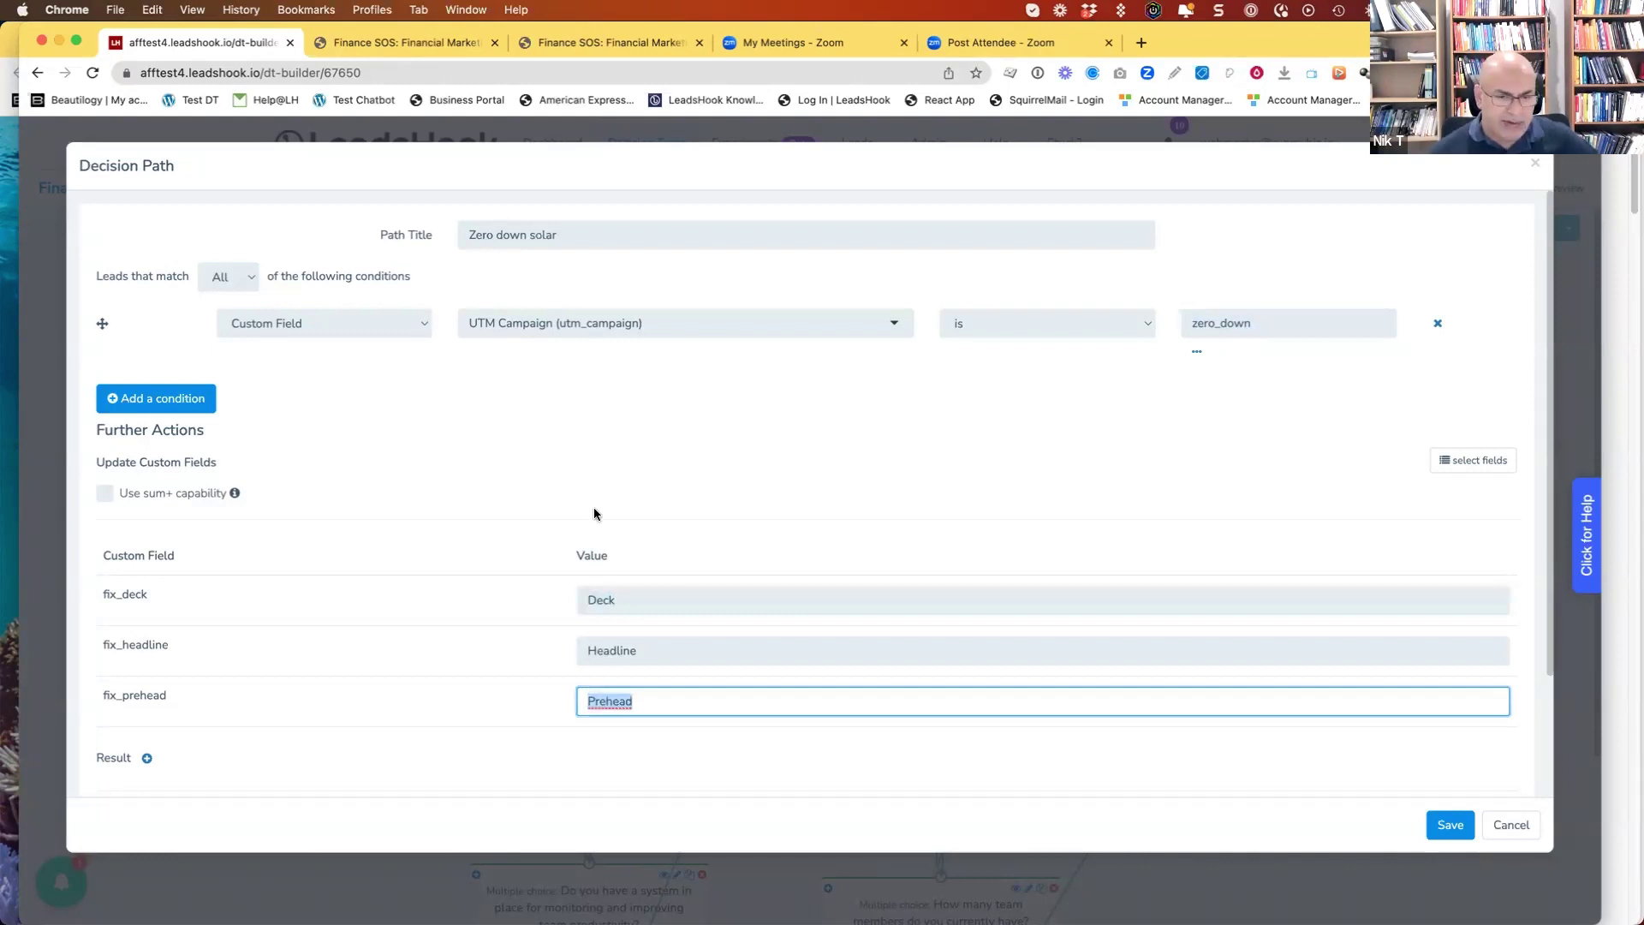
click(1466, 833)
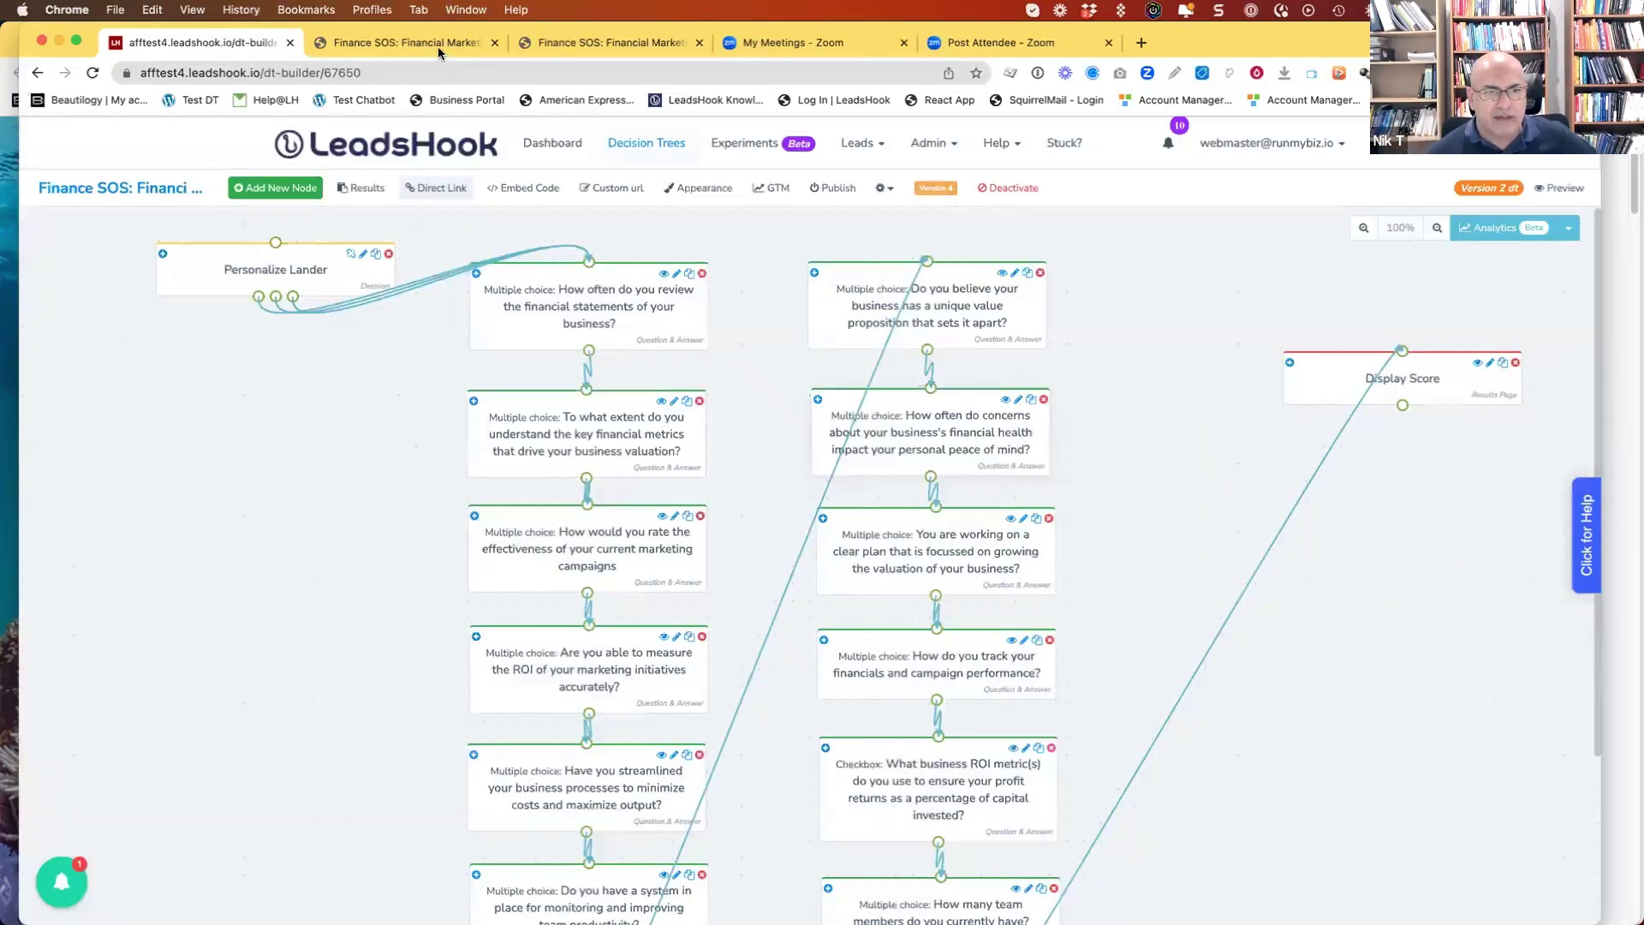
- Examine the prehead, headline and body text on the live page loaded with utm_campaign=zero_down
click(445, 49)
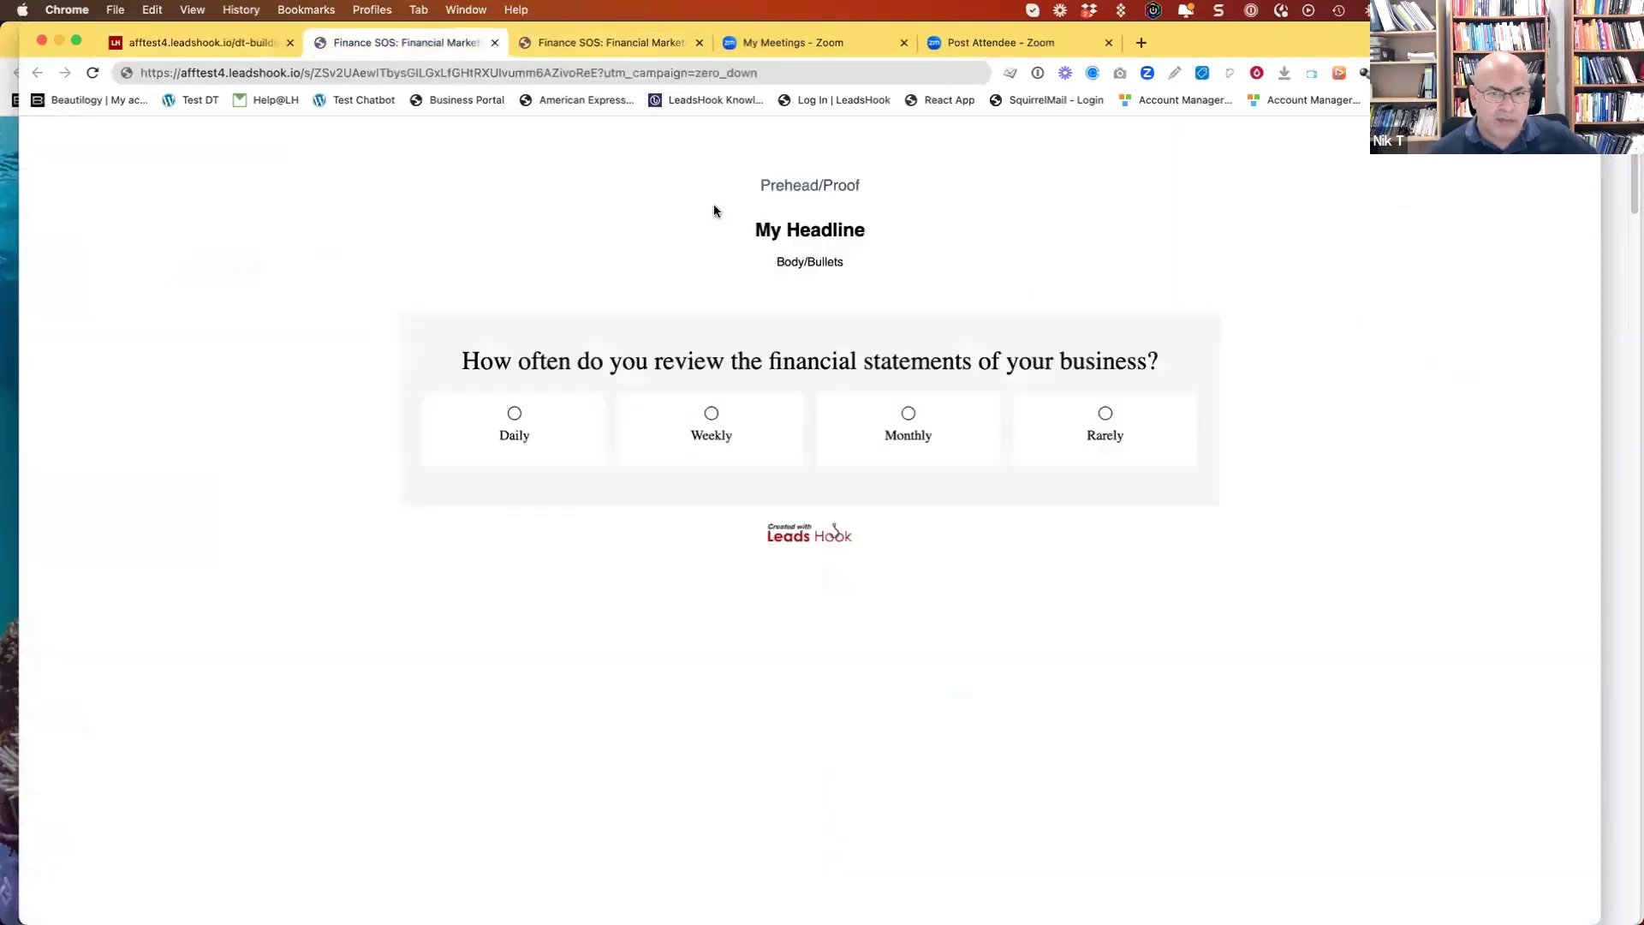
drag(714, 211, 714, 193)
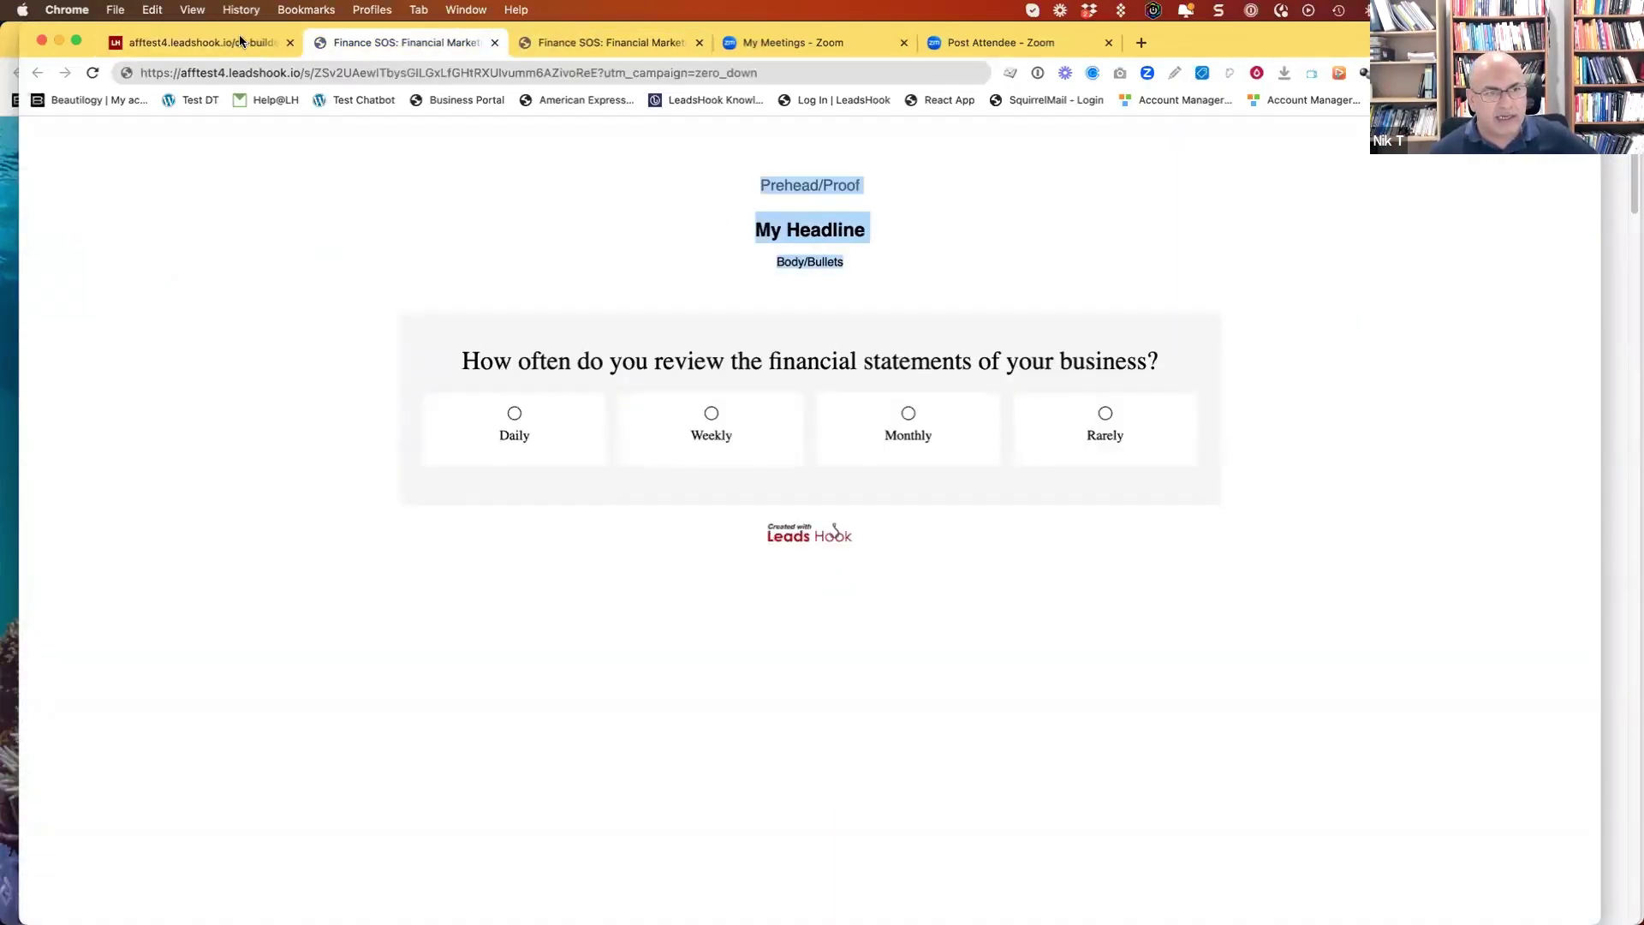
key(super+1)
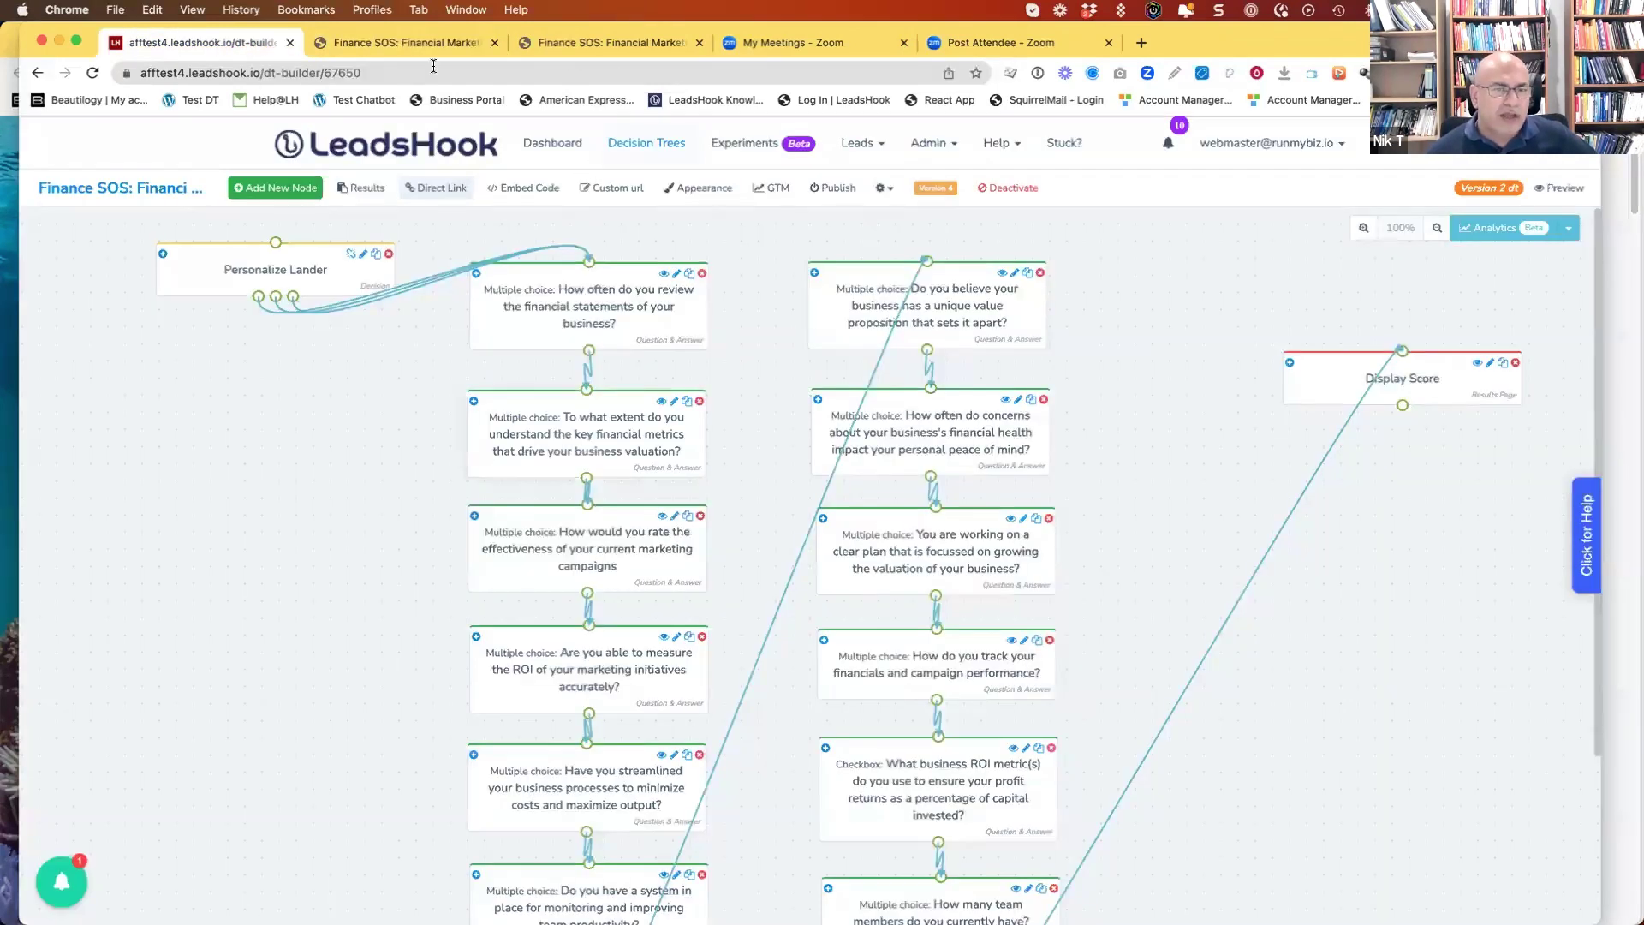
click(423, 42)
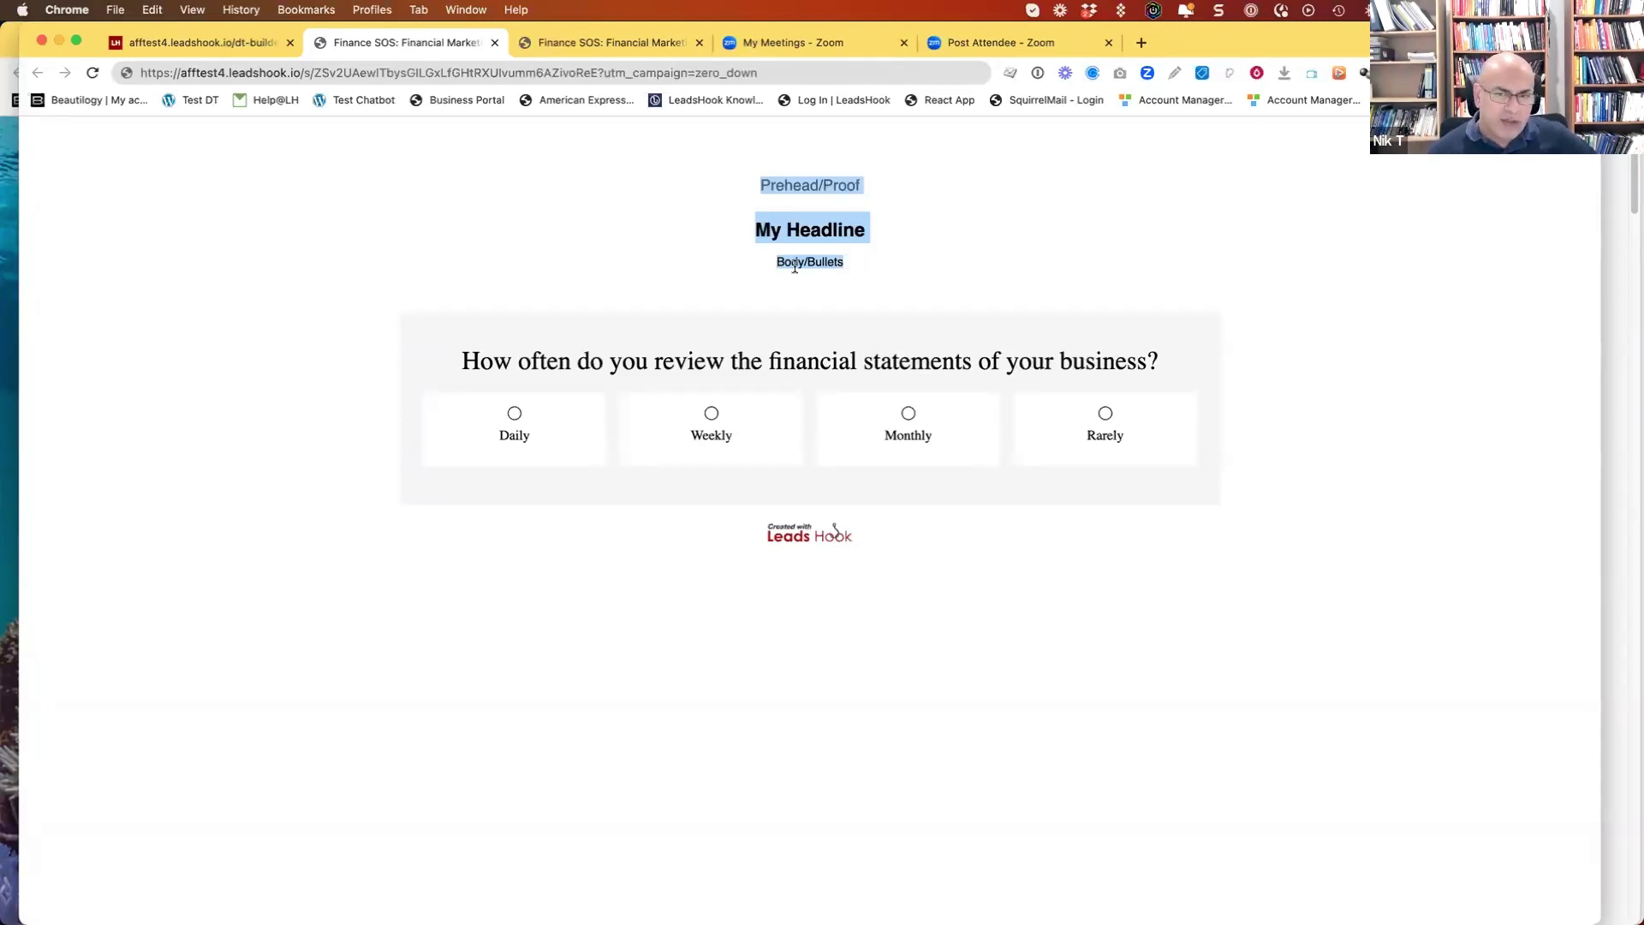
click(831, 155)
drag(856, 274, 655, 195)
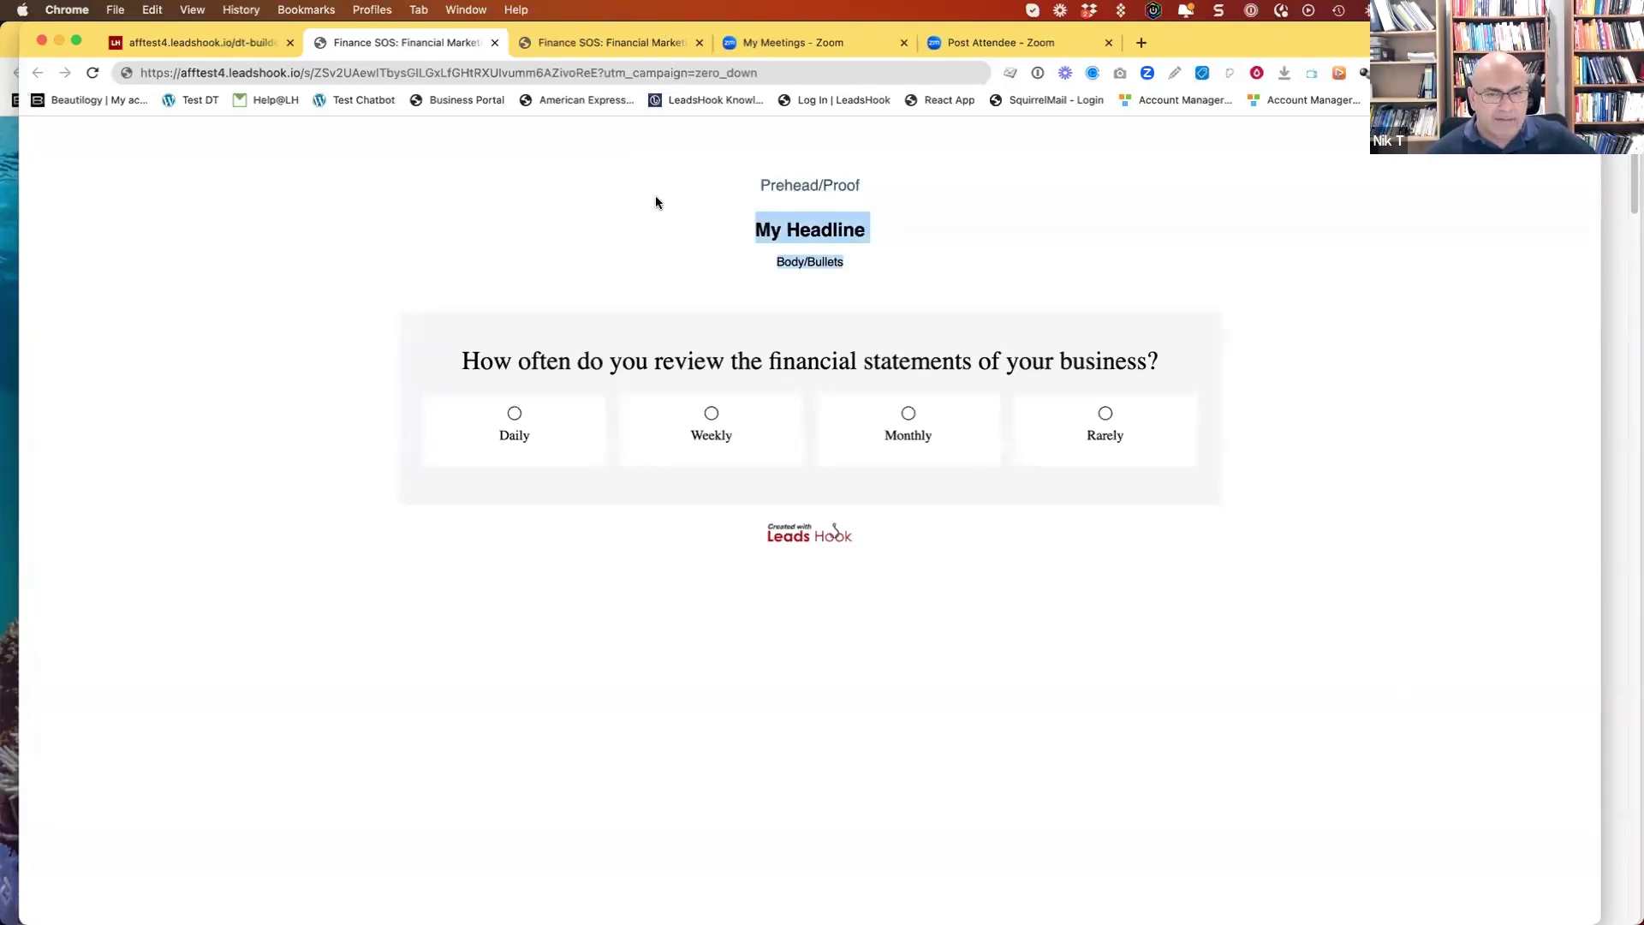
click(814, 159)
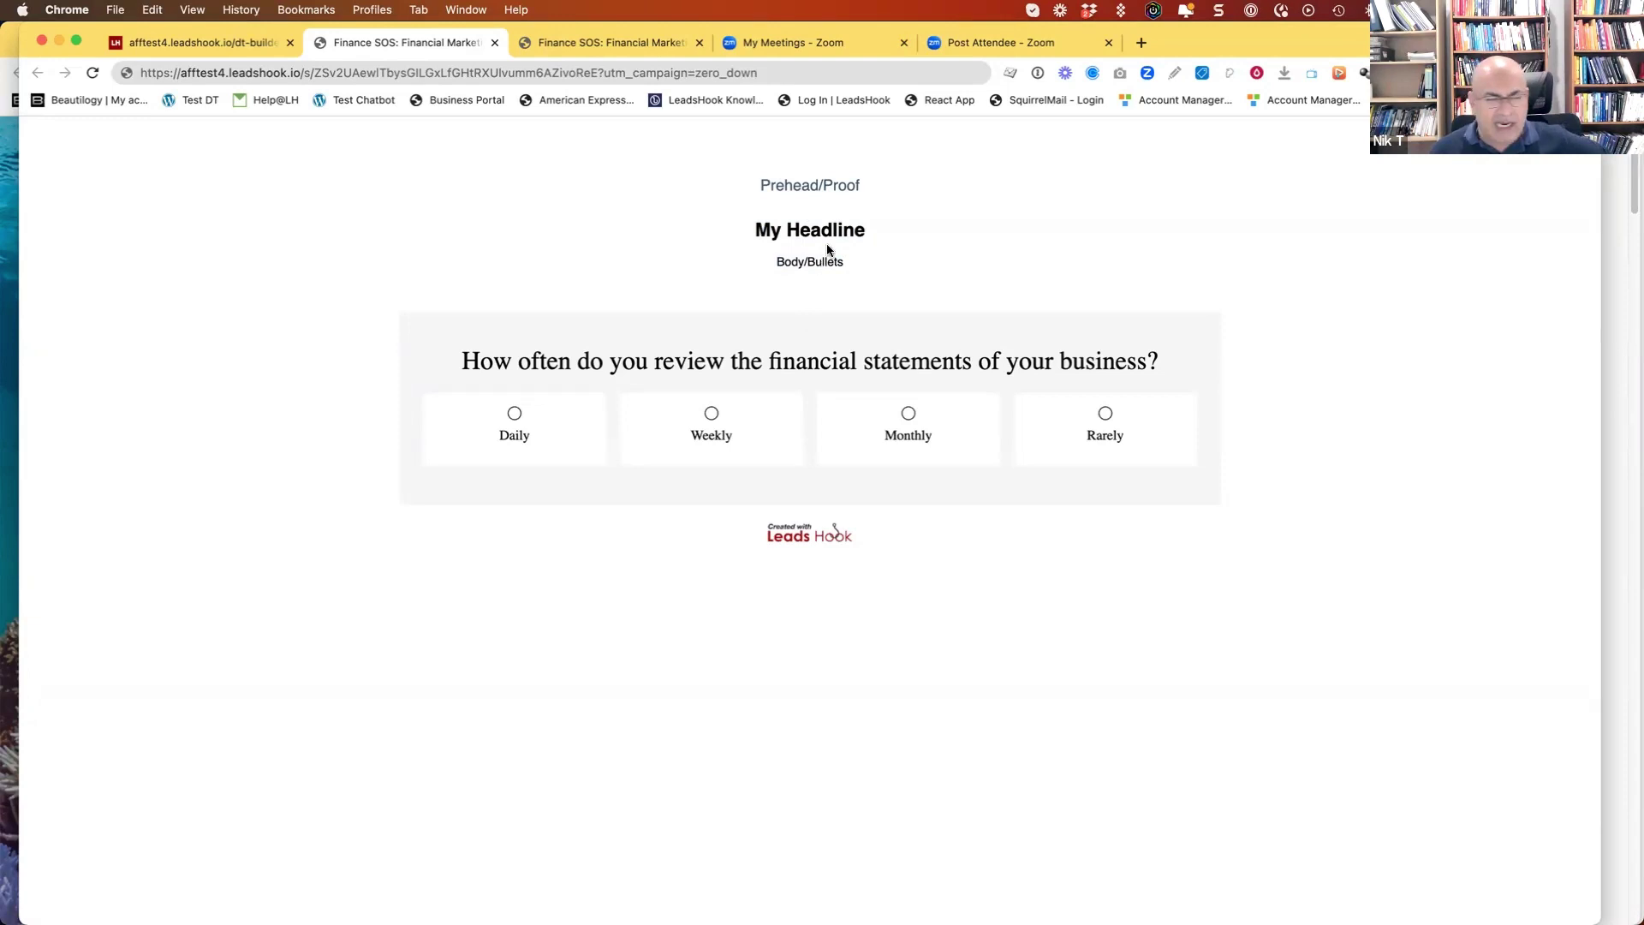
drag(851, 268, 752, 183)
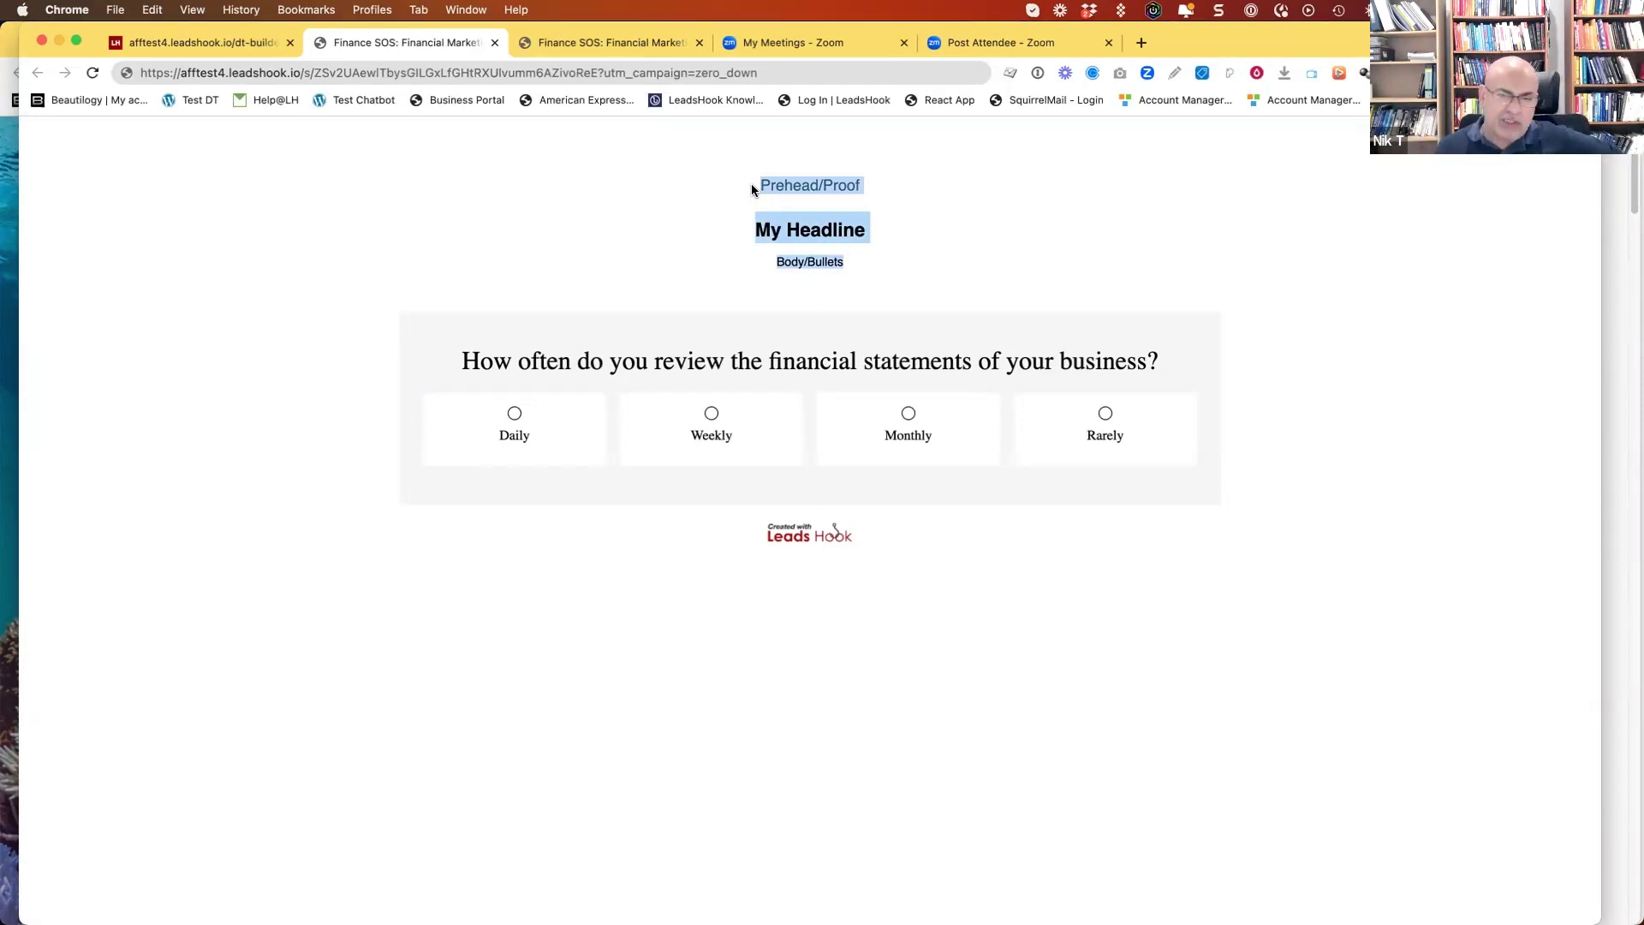
click(778, 277)
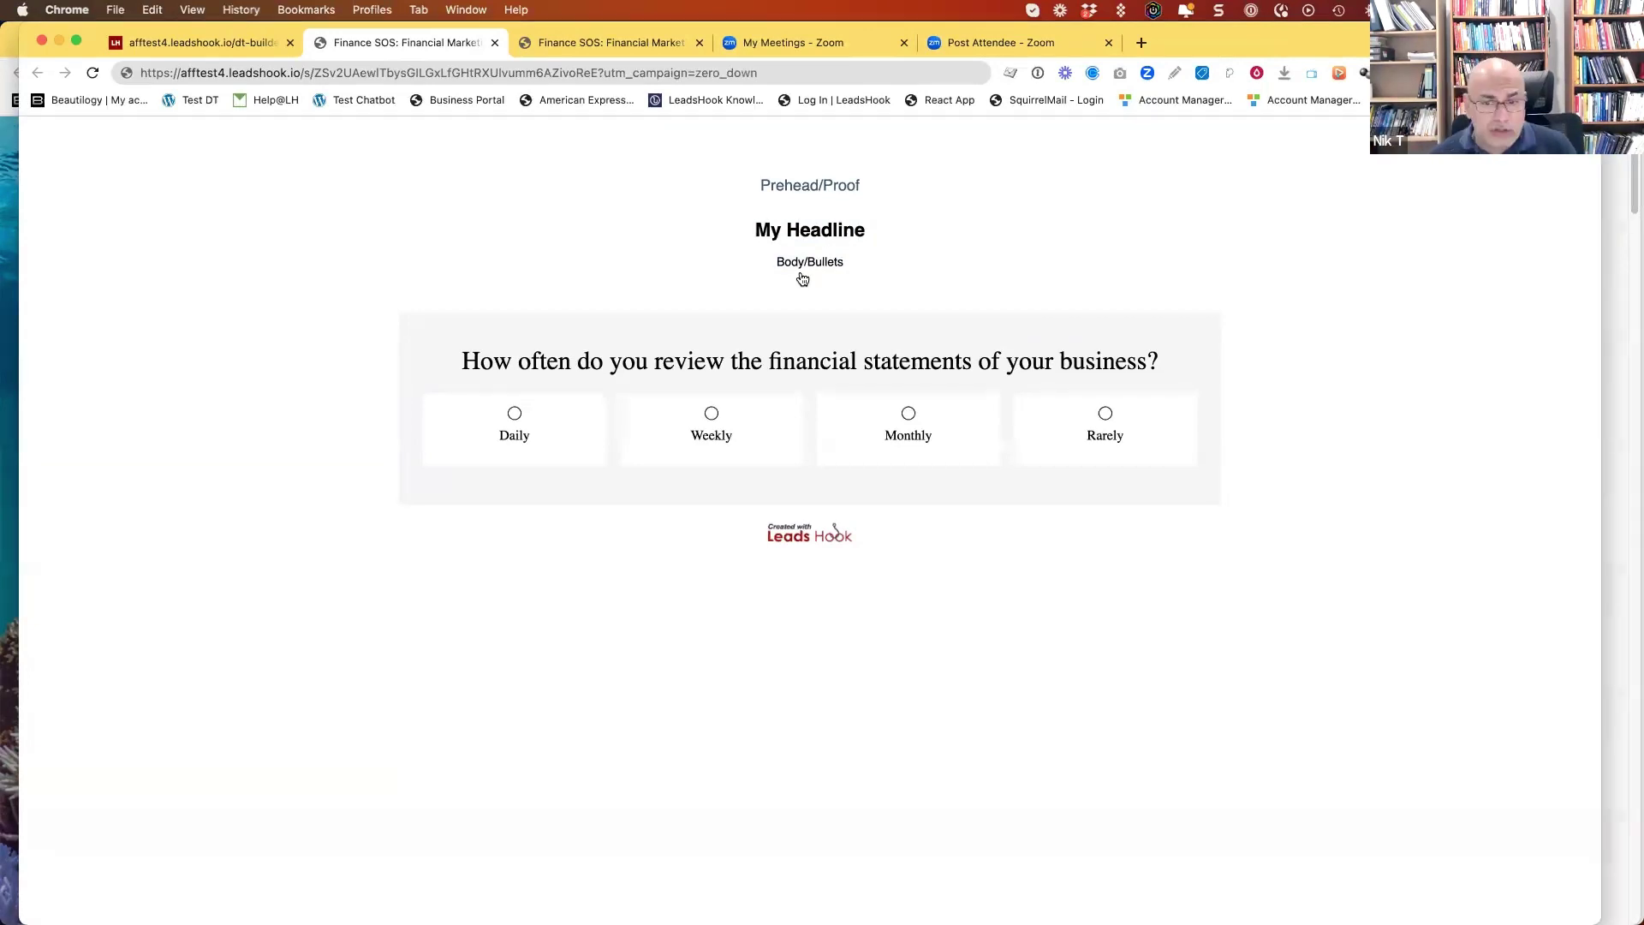
- Switch to Google Slides and view the "LeadsHook Feature Highlight" slide about cloning decision trees and using decision nodes with custom fields
key(super+Tab)
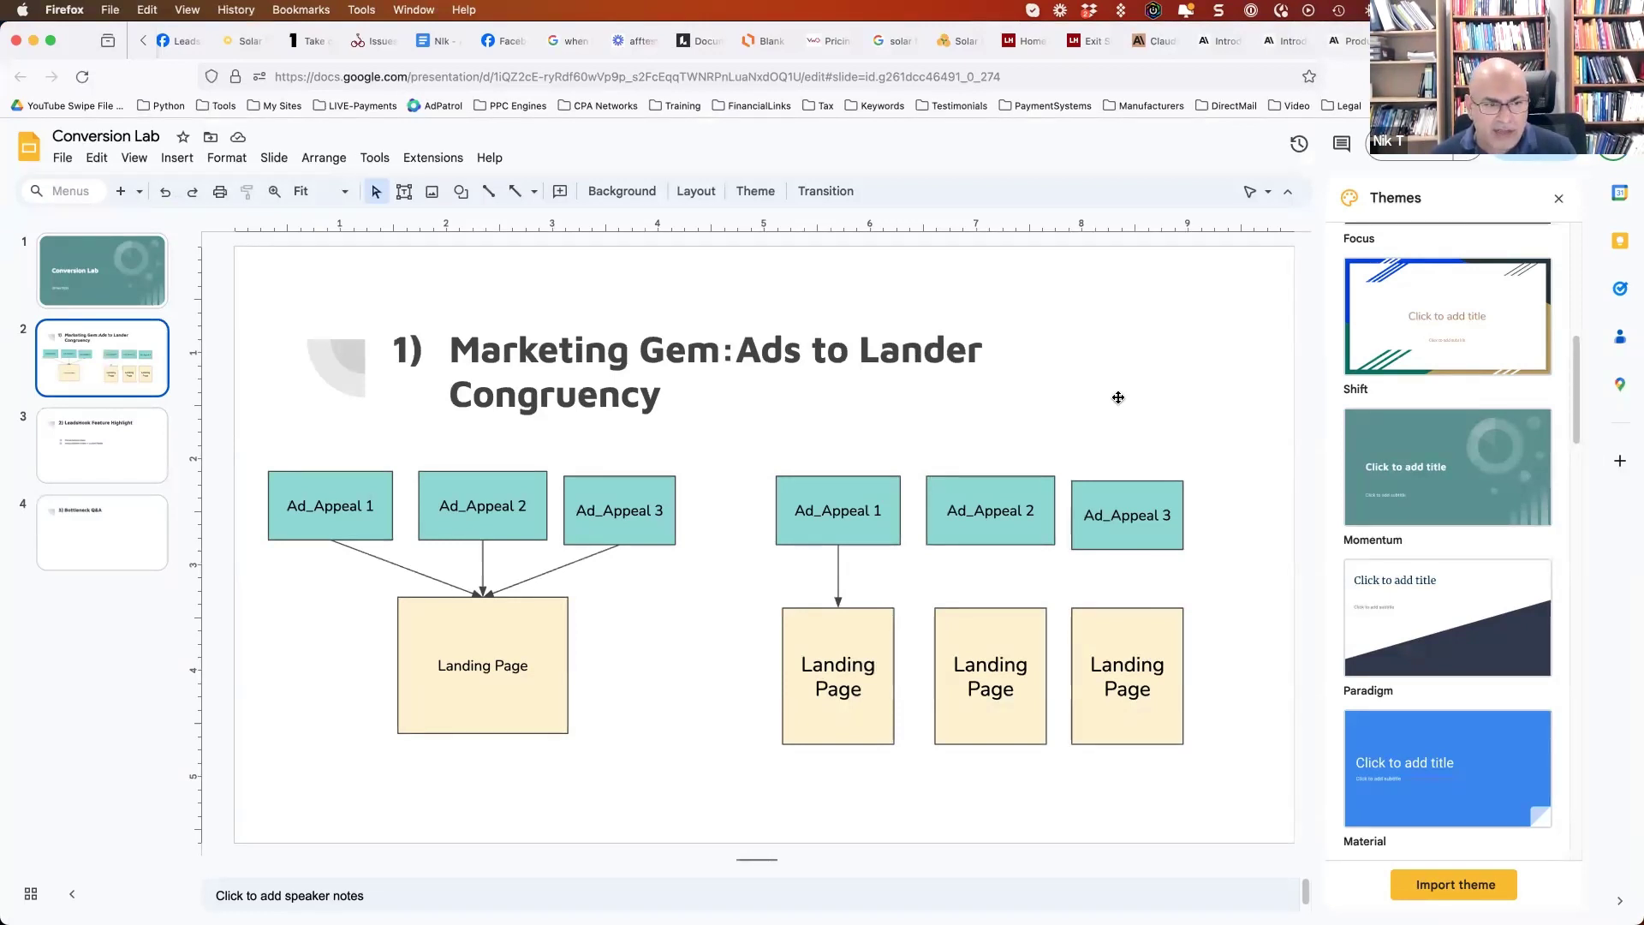
click(156, 442)
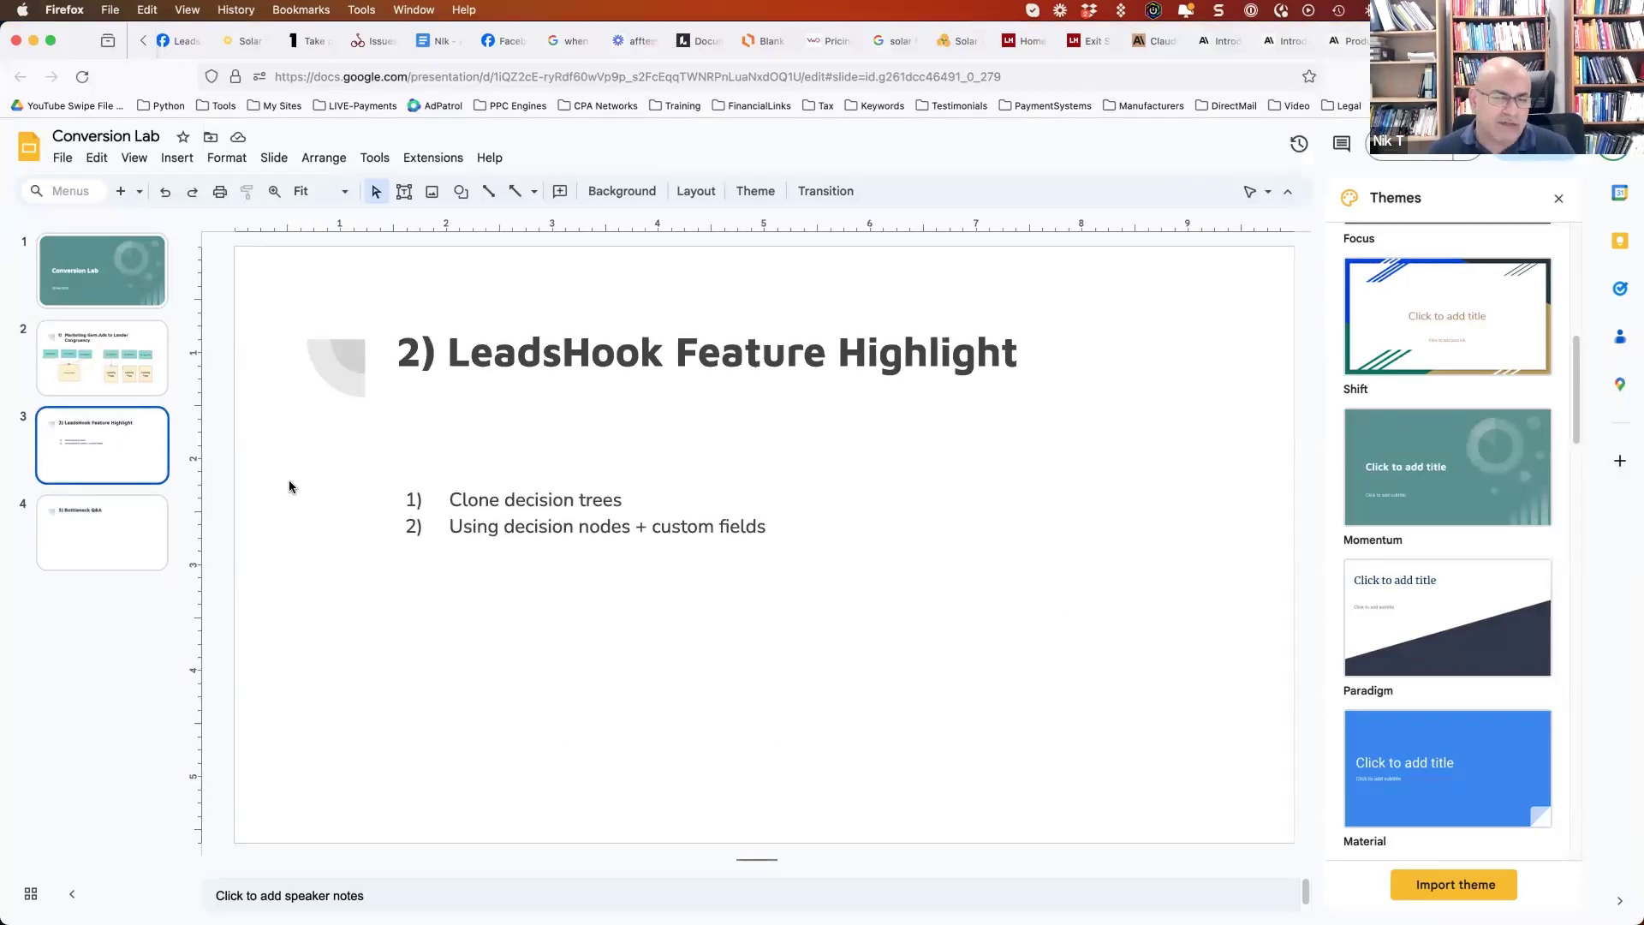
key(super+Tab)
- Switch back to the decision tree builder in Chrome and review the "Zero down solar" path's UTM Campaign condition in the Personalize Lander node
click(167, 34)
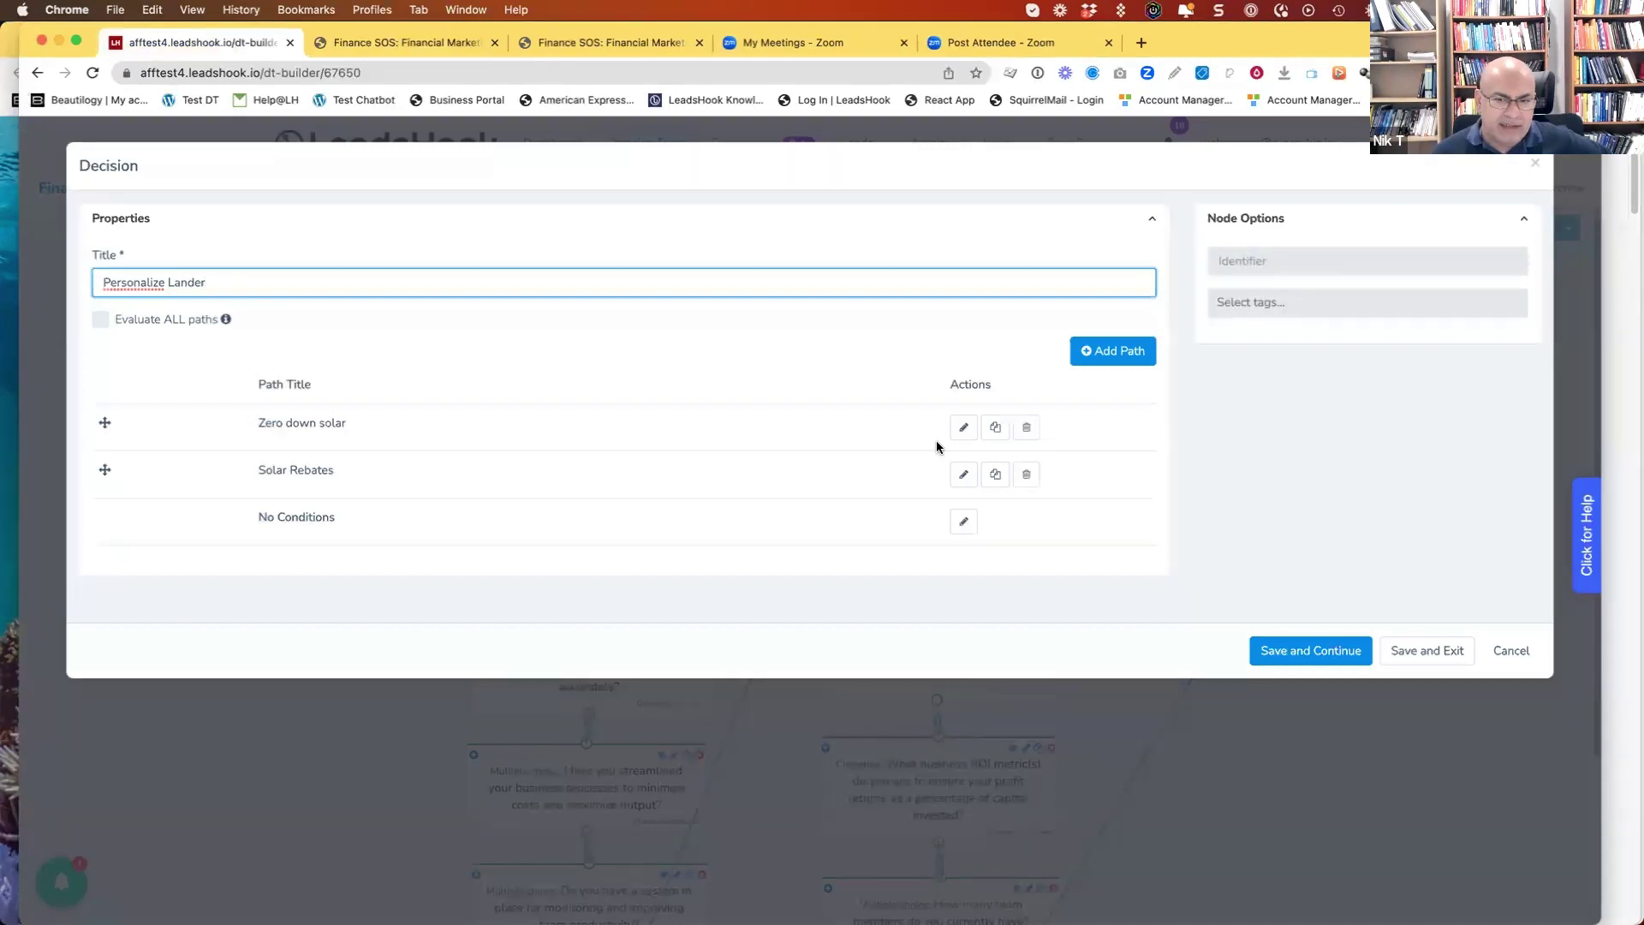
click(963, 427)
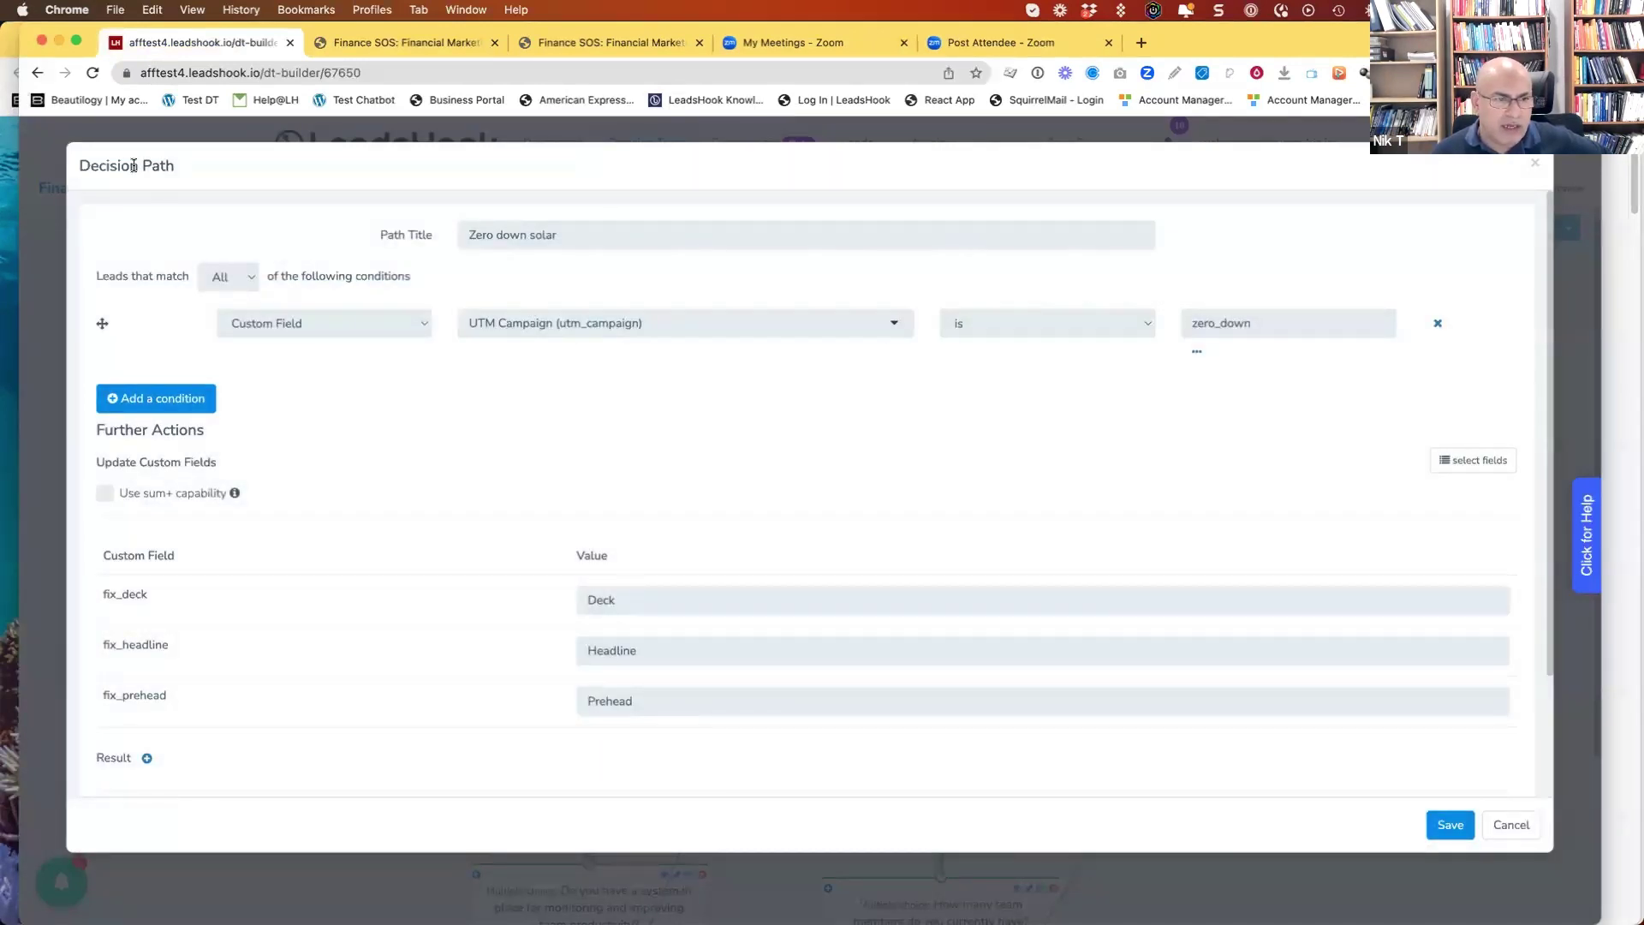
click(1202, 325)
double_click(1202, 325)
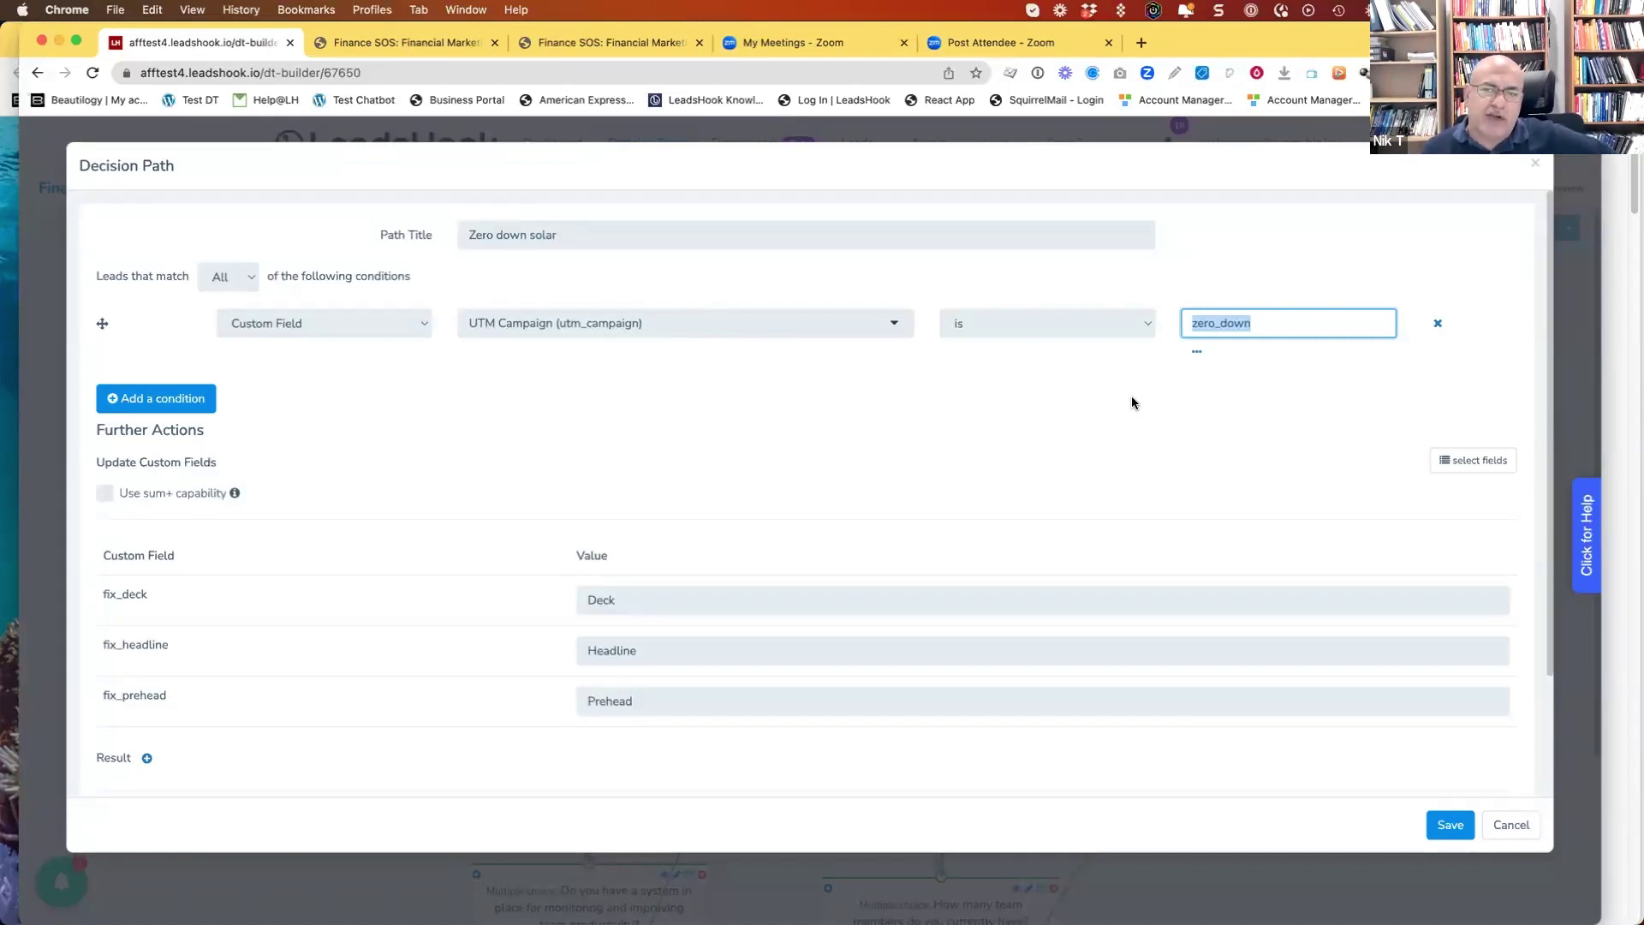
click(1256, 336)
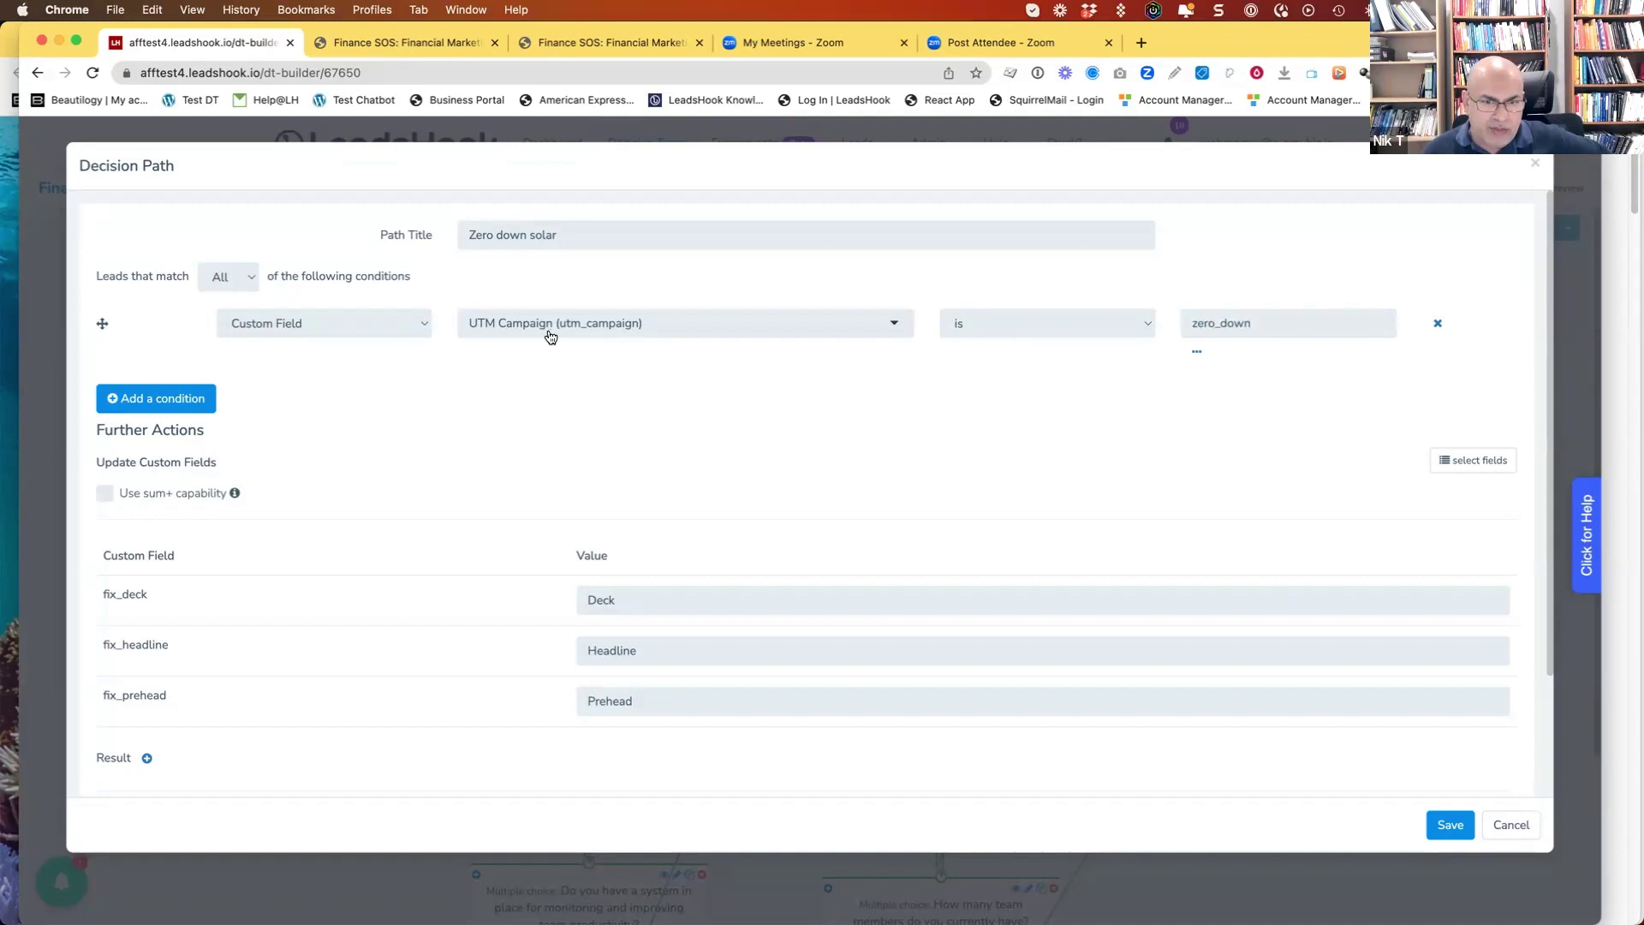
scroll(671, 566, down, 1)
double_click(1216, 314)
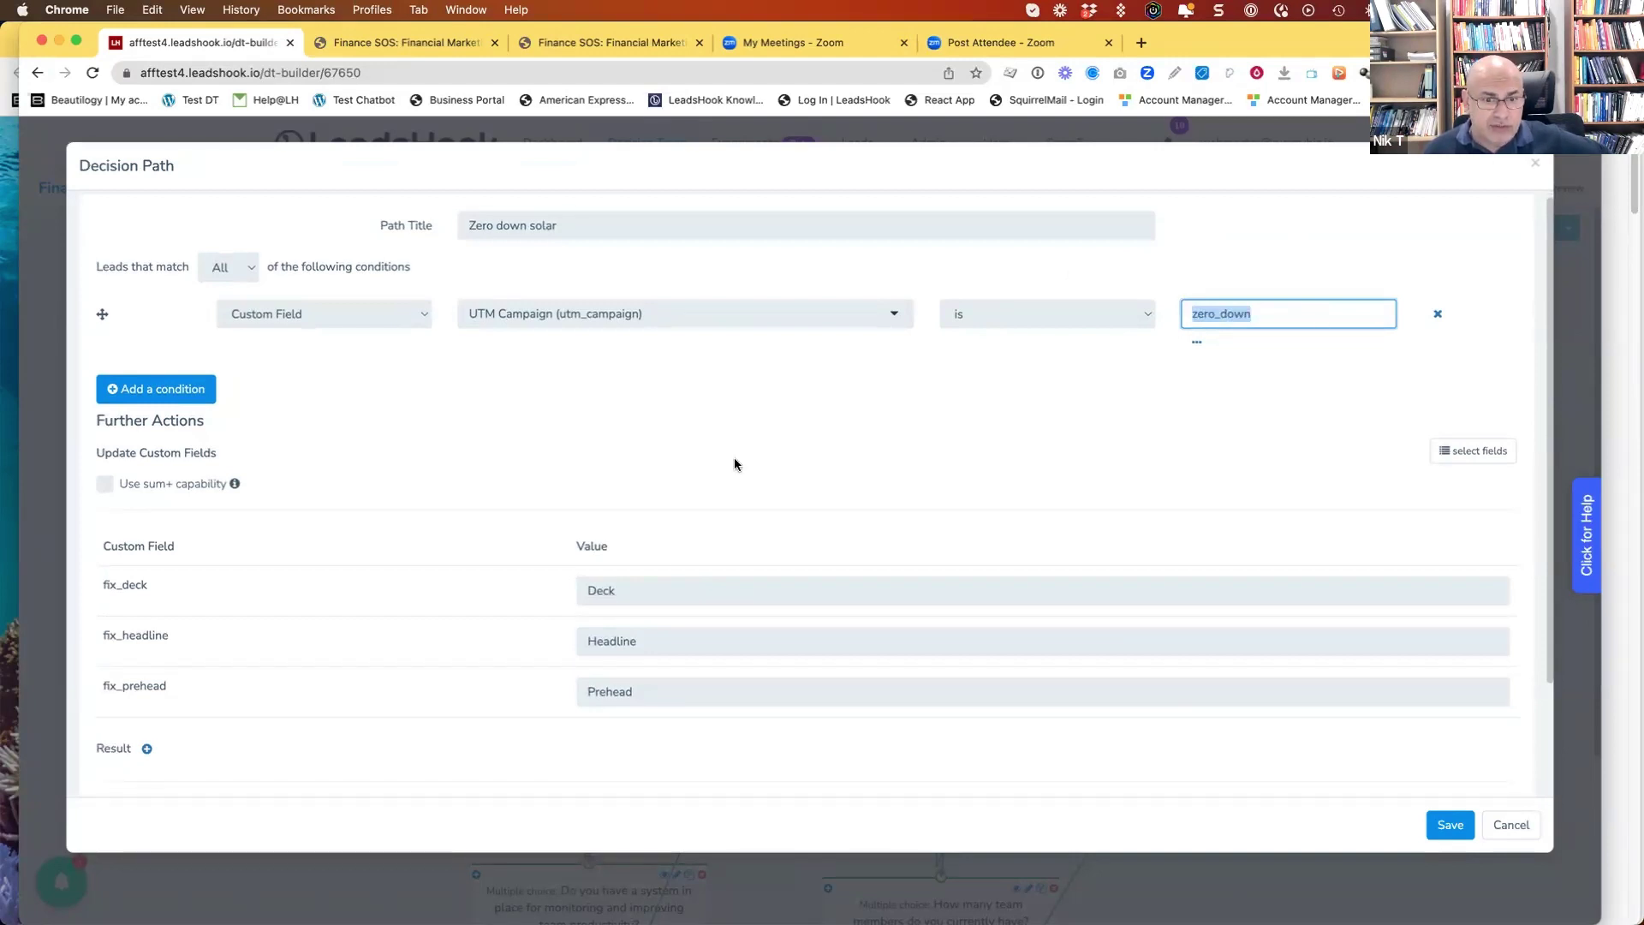
- Review the path's custom field updates for fix_deck, fix_headline and fix_prehead
click(624, 589)
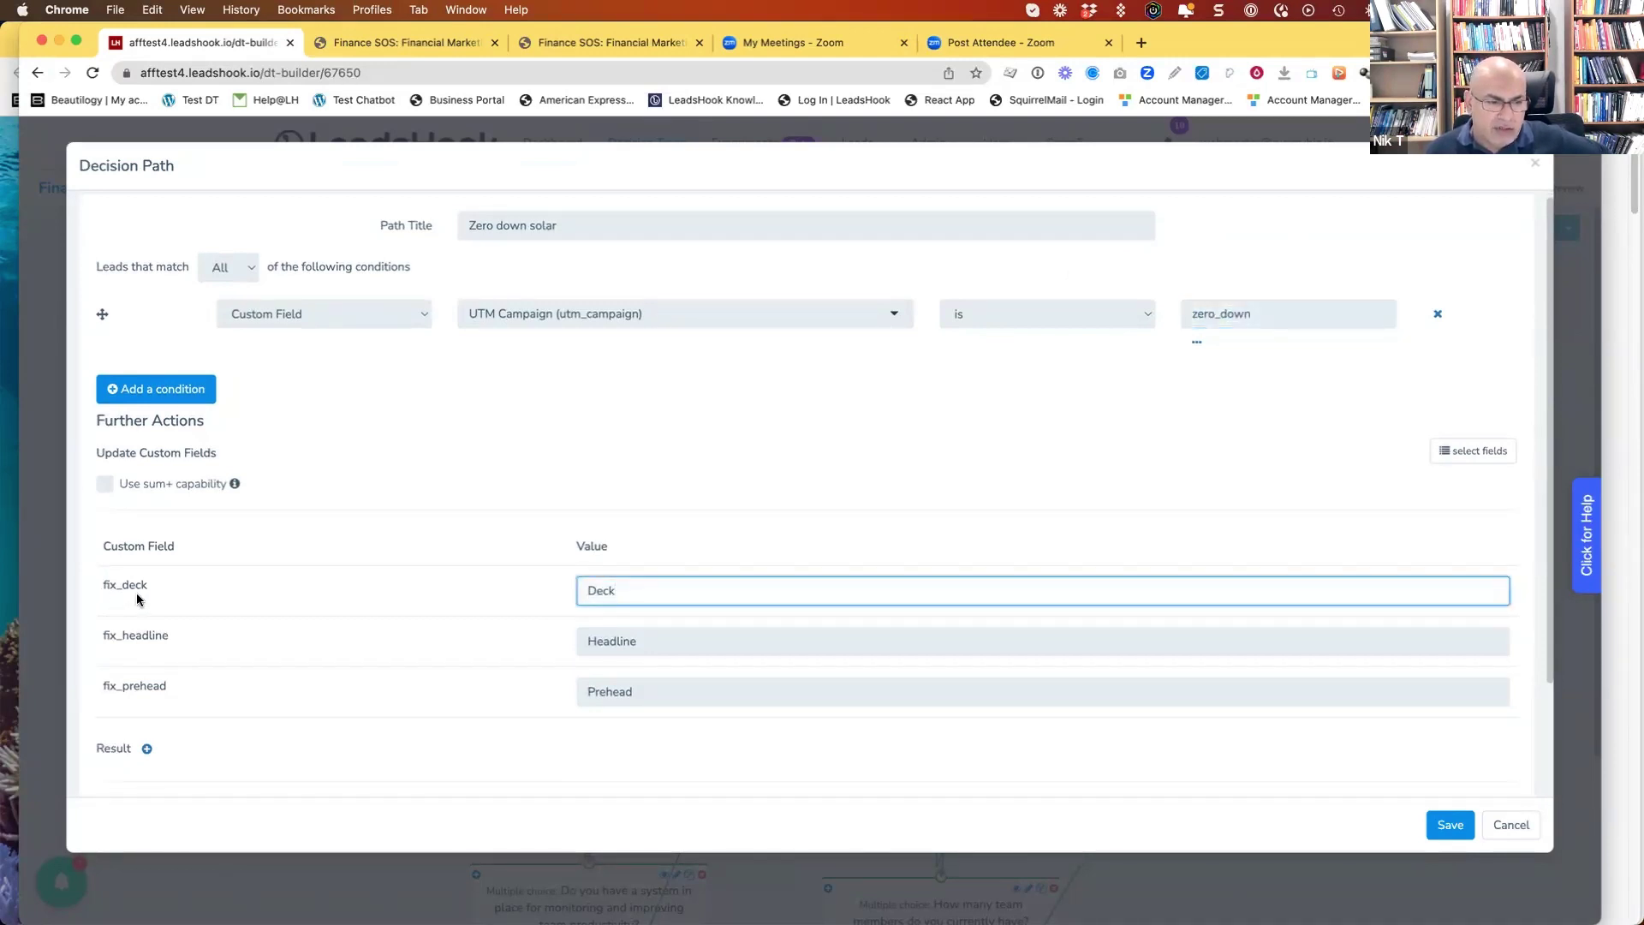
drag(118, 585, 148, 586)
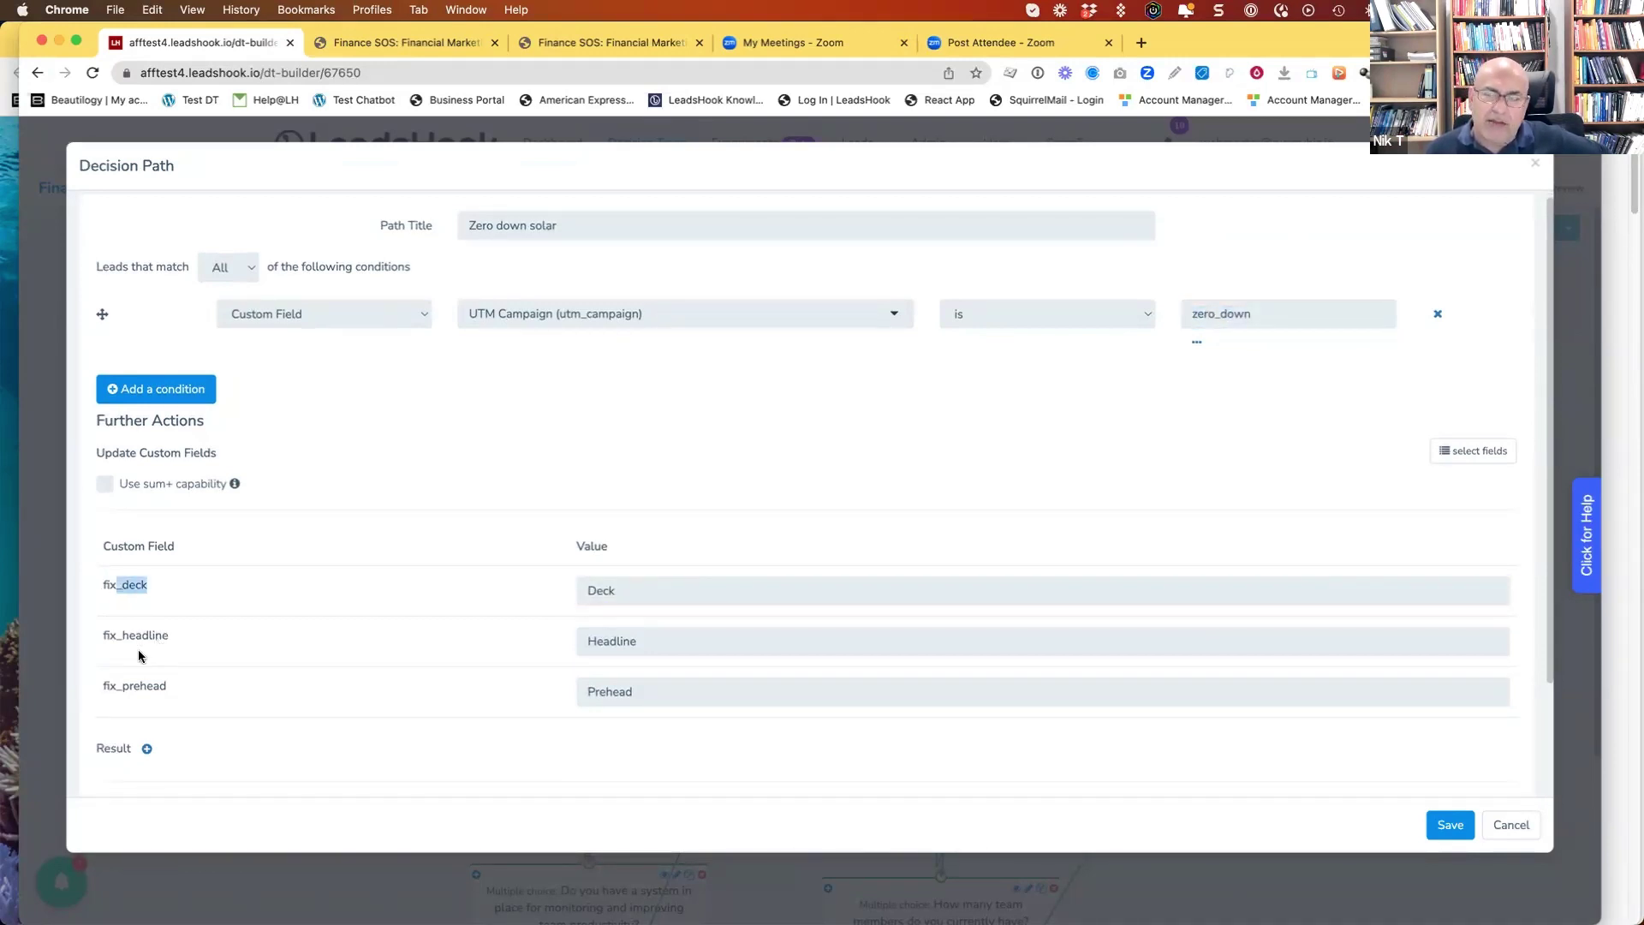
double_click(602, 601)
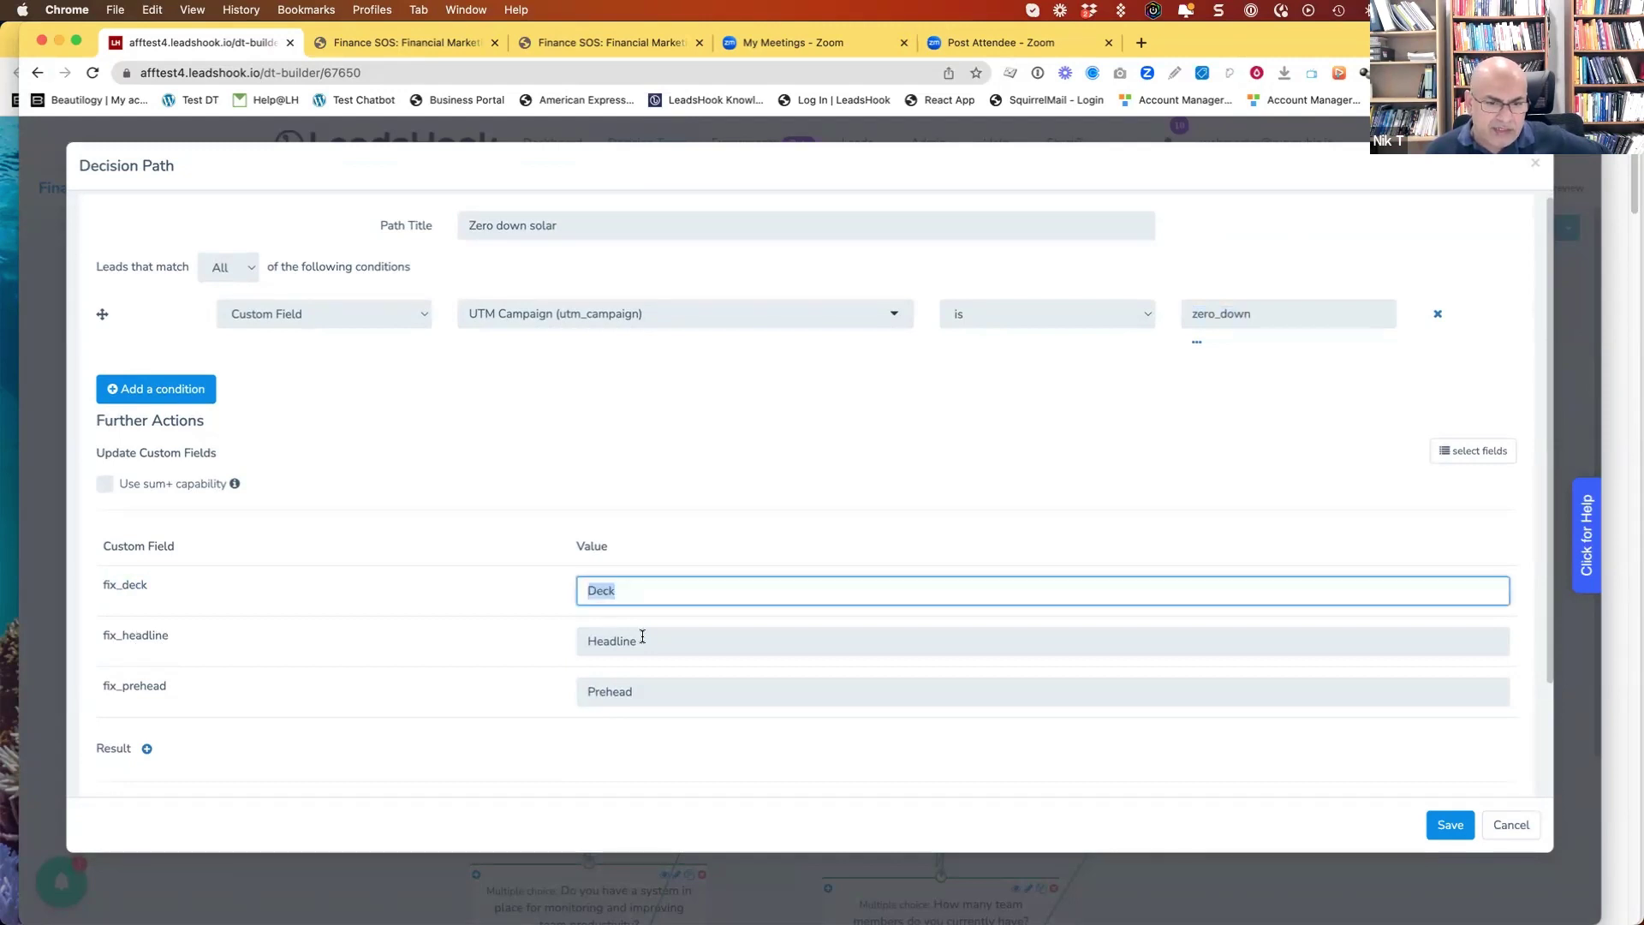
key(Tab)
key(Tab)
key(Right)
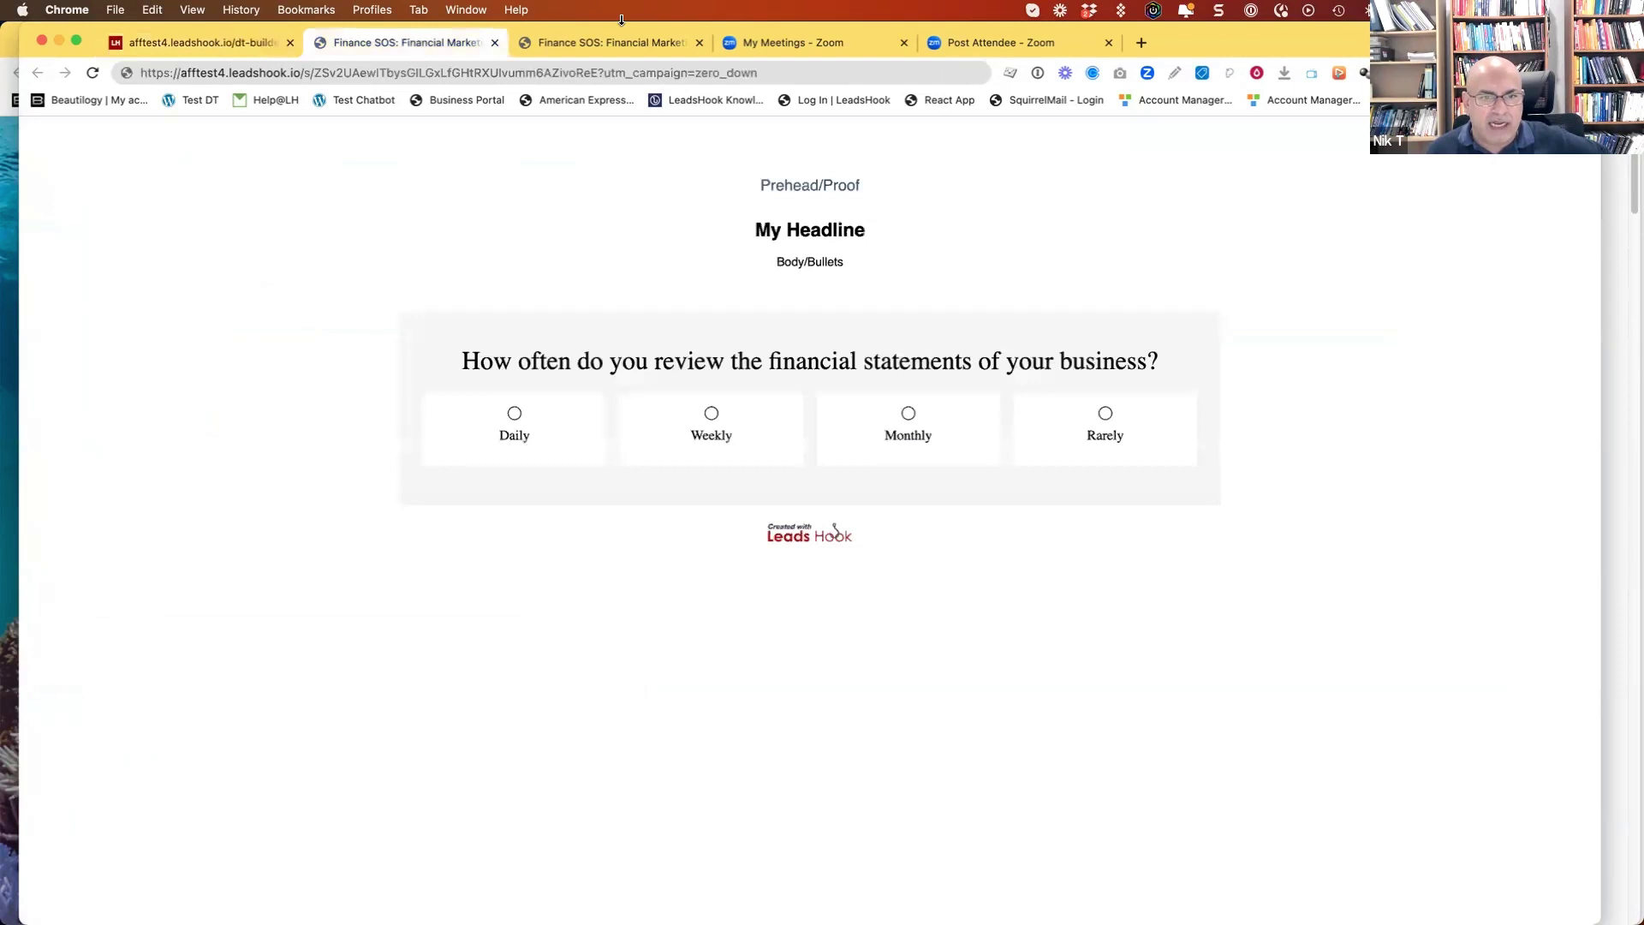
- Compare the preview's header placeholders with the live page, and close the path and the decision node without saving
click(594, 39)
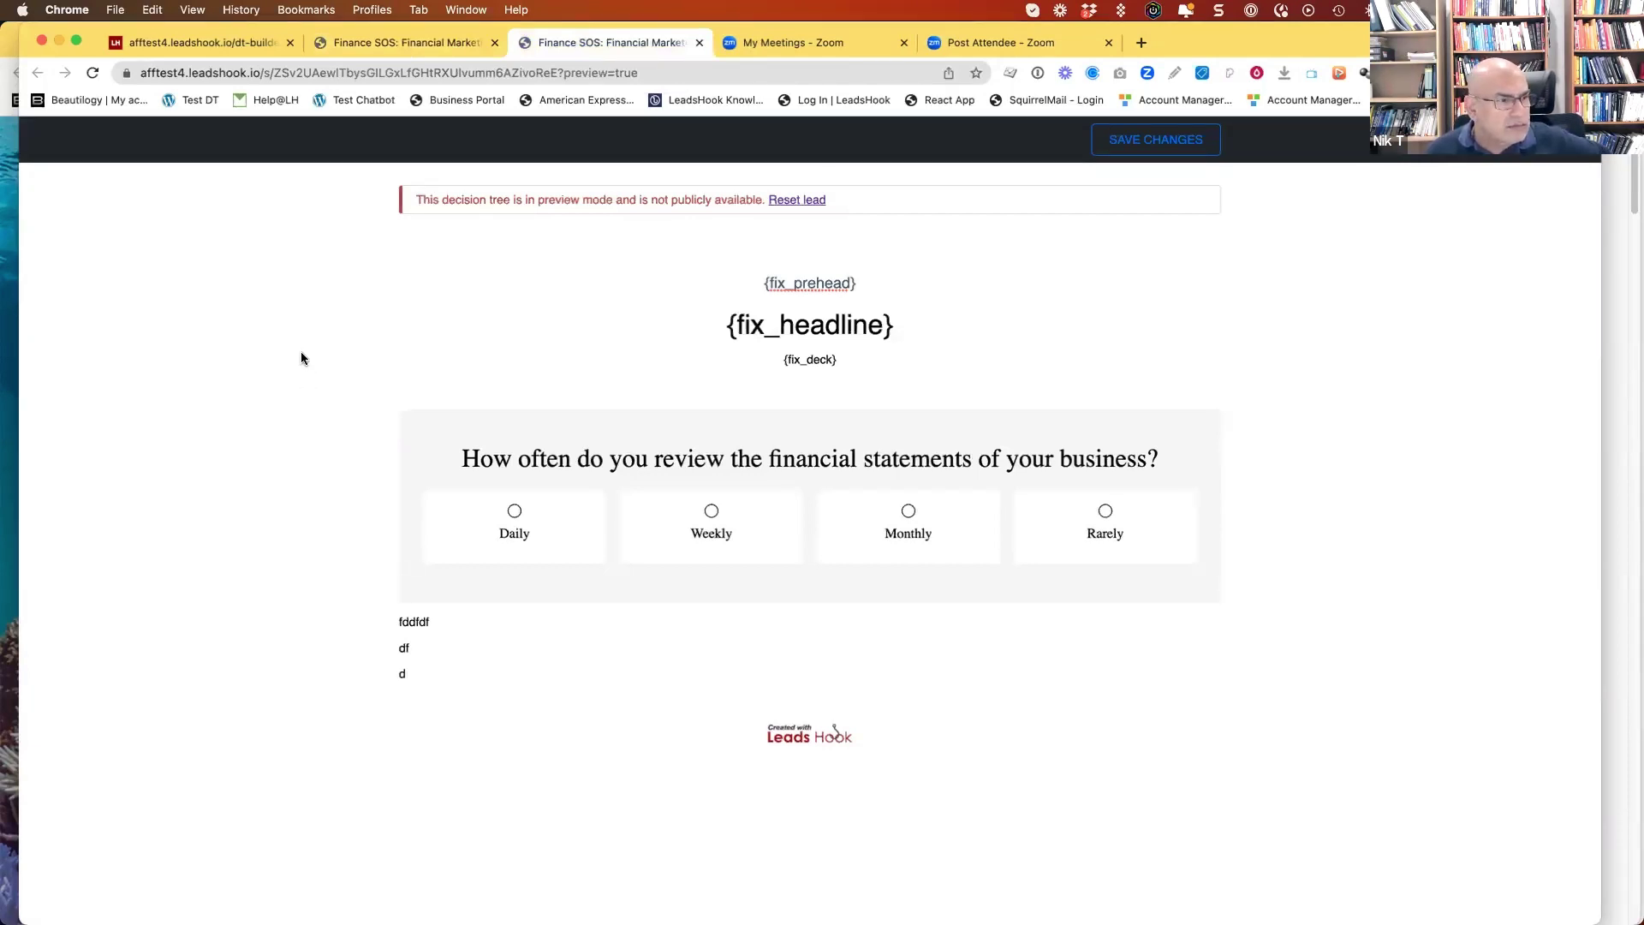
click(393, 40)
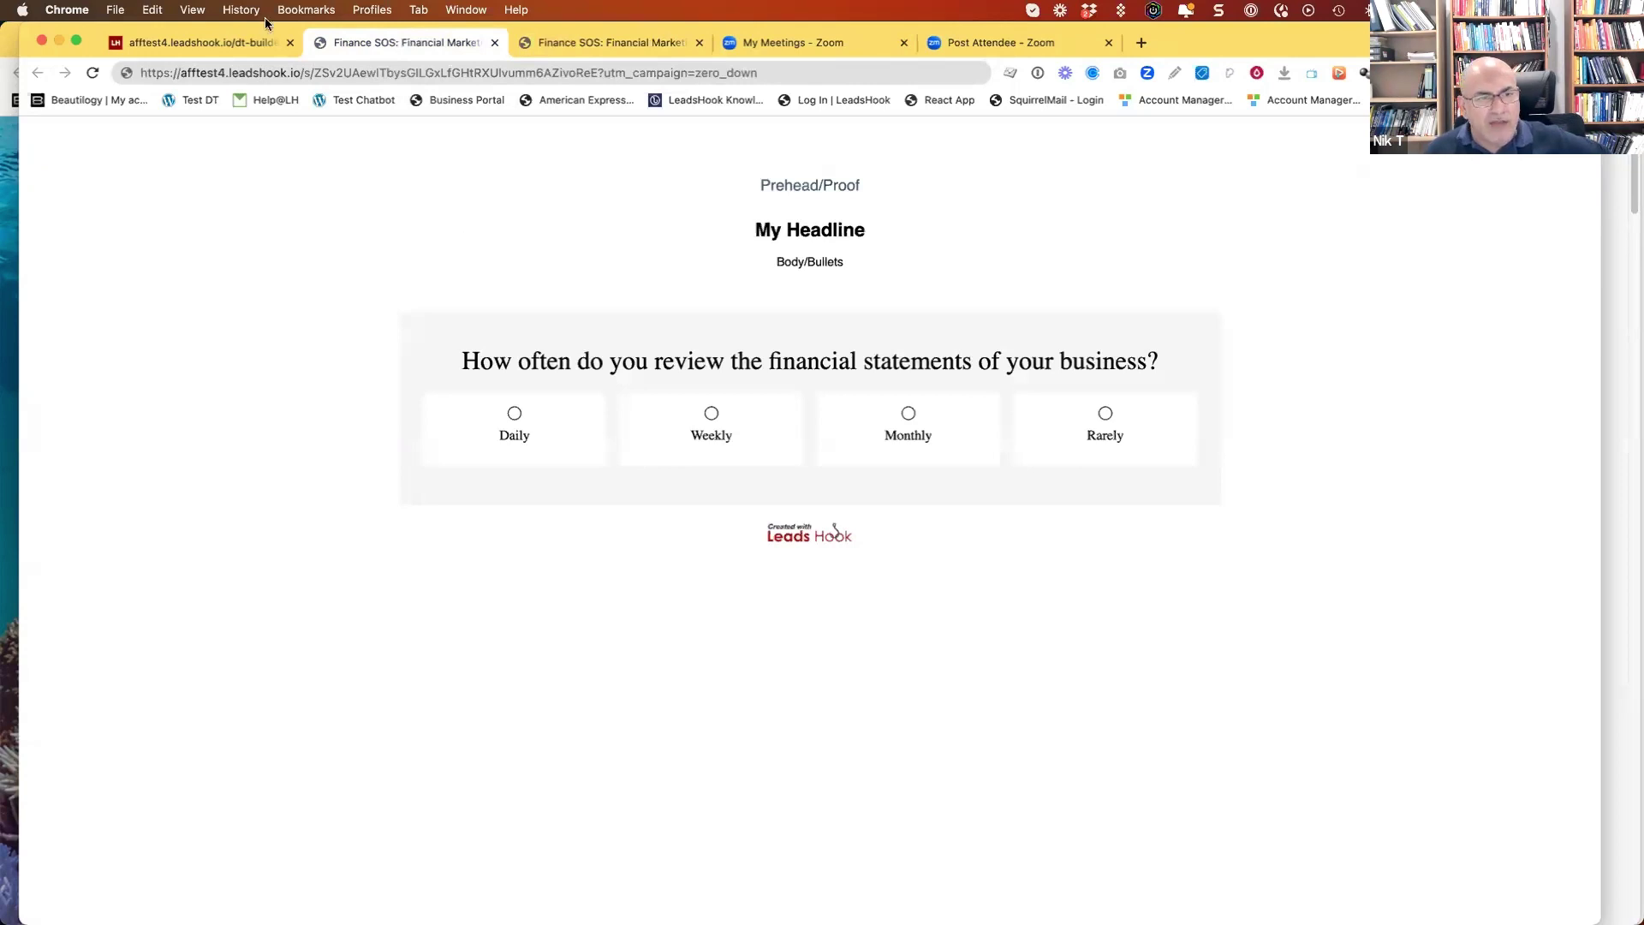
click(233, 40)
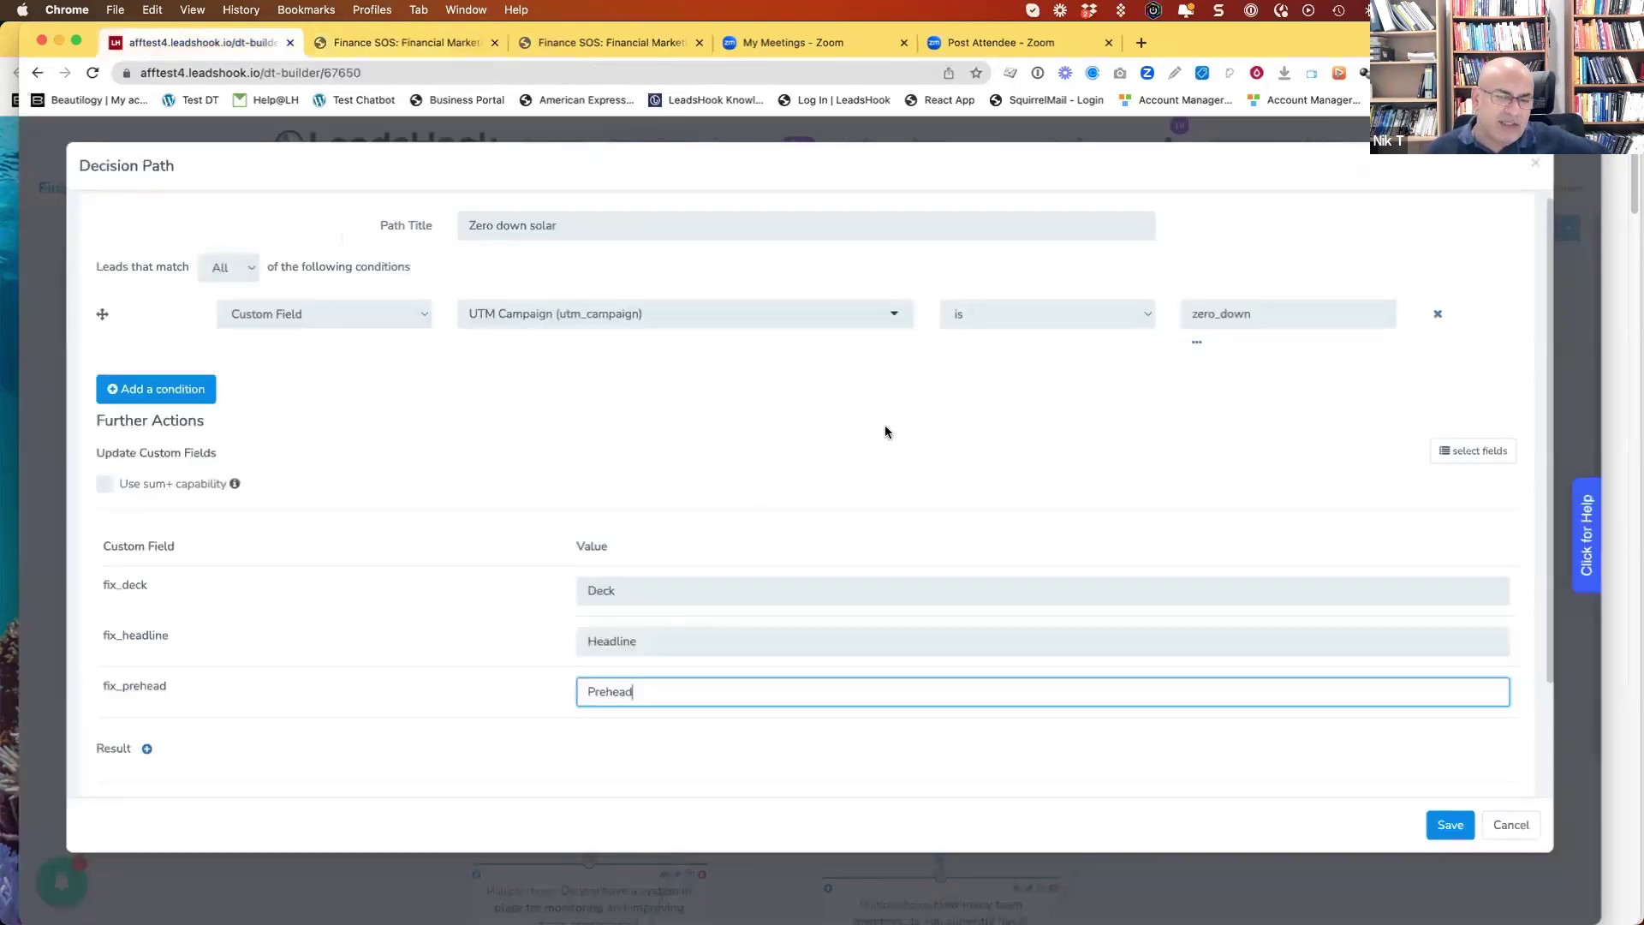
click(1510, 825)
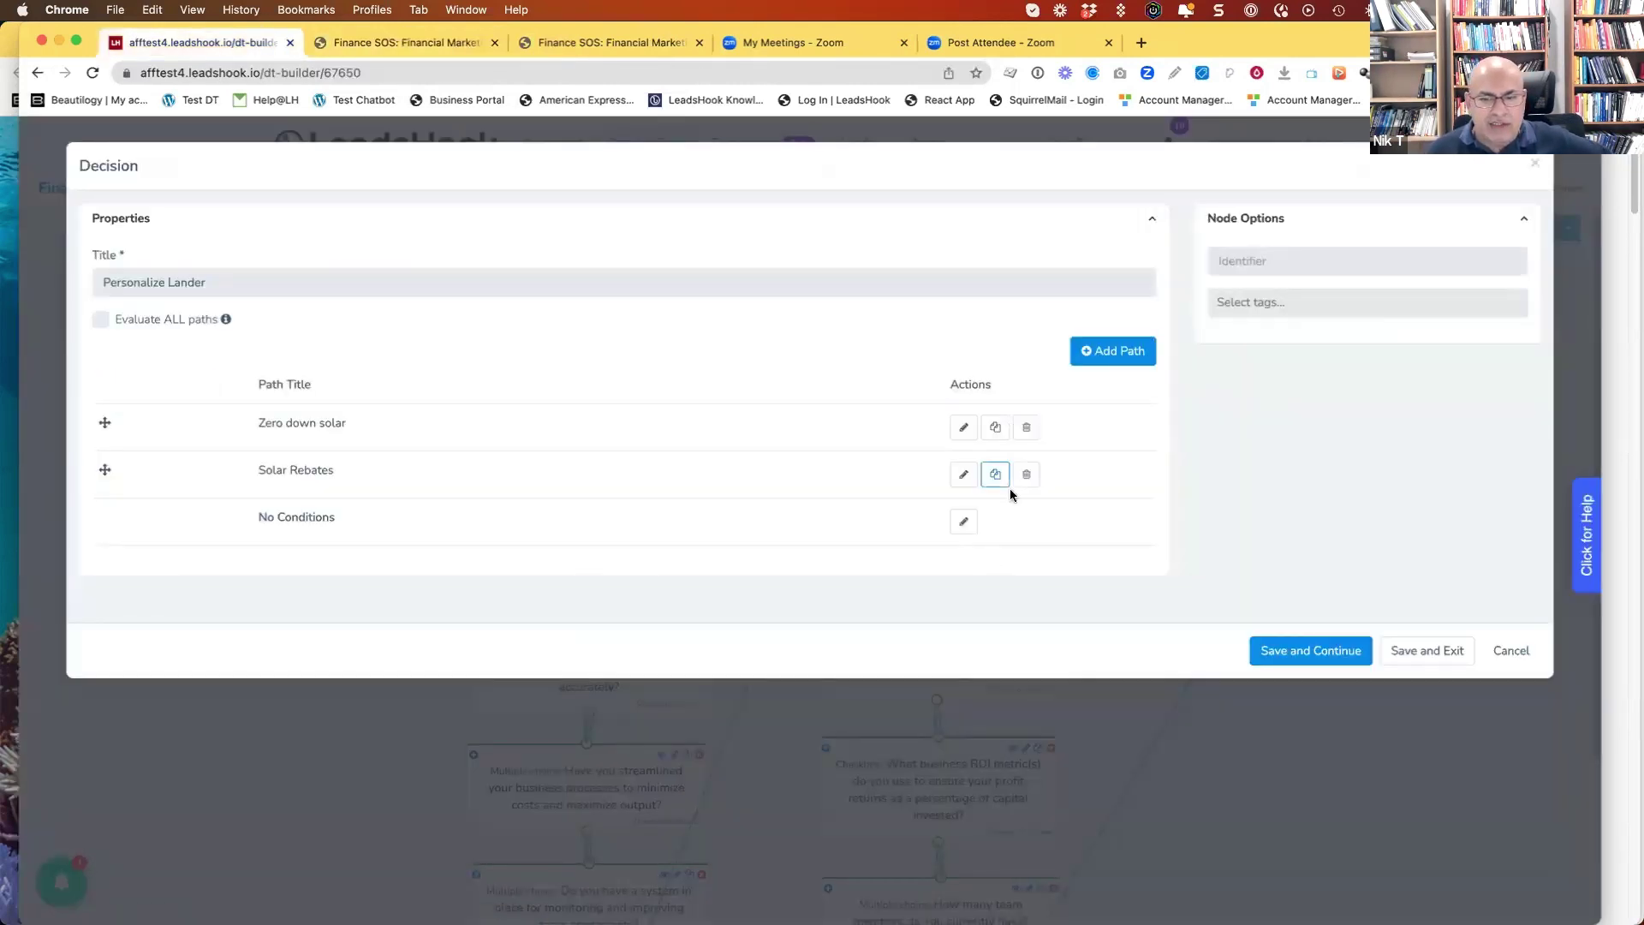
click(1510, 650)
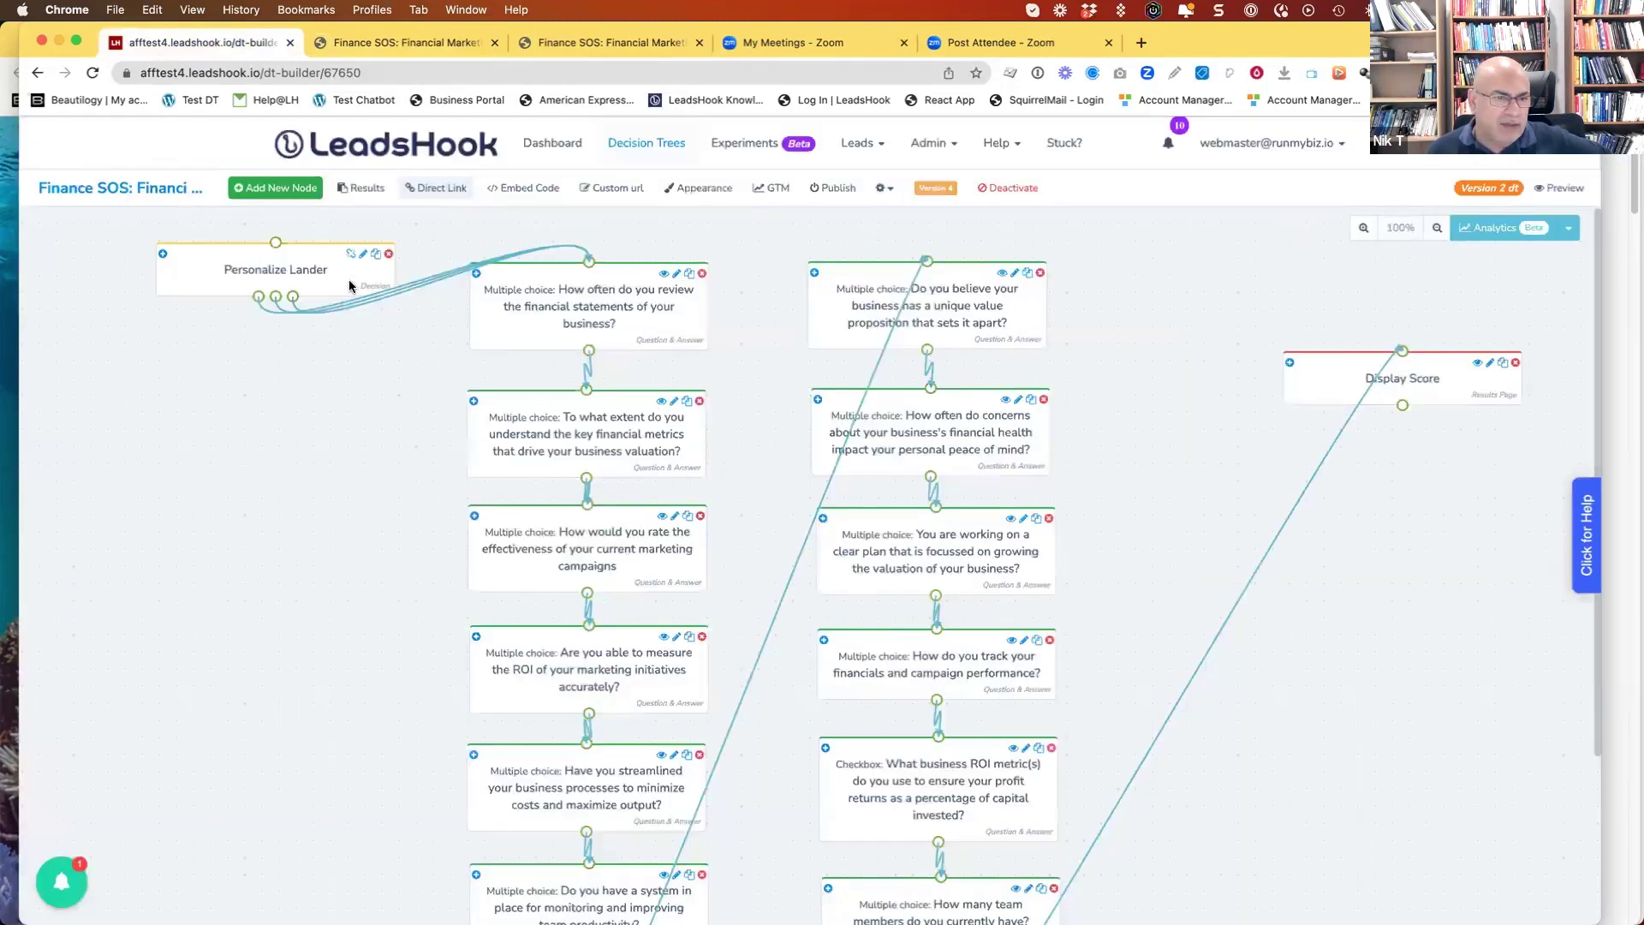
- Clone the Personalize Lander node below the original and delete the clone
click(375, 254)
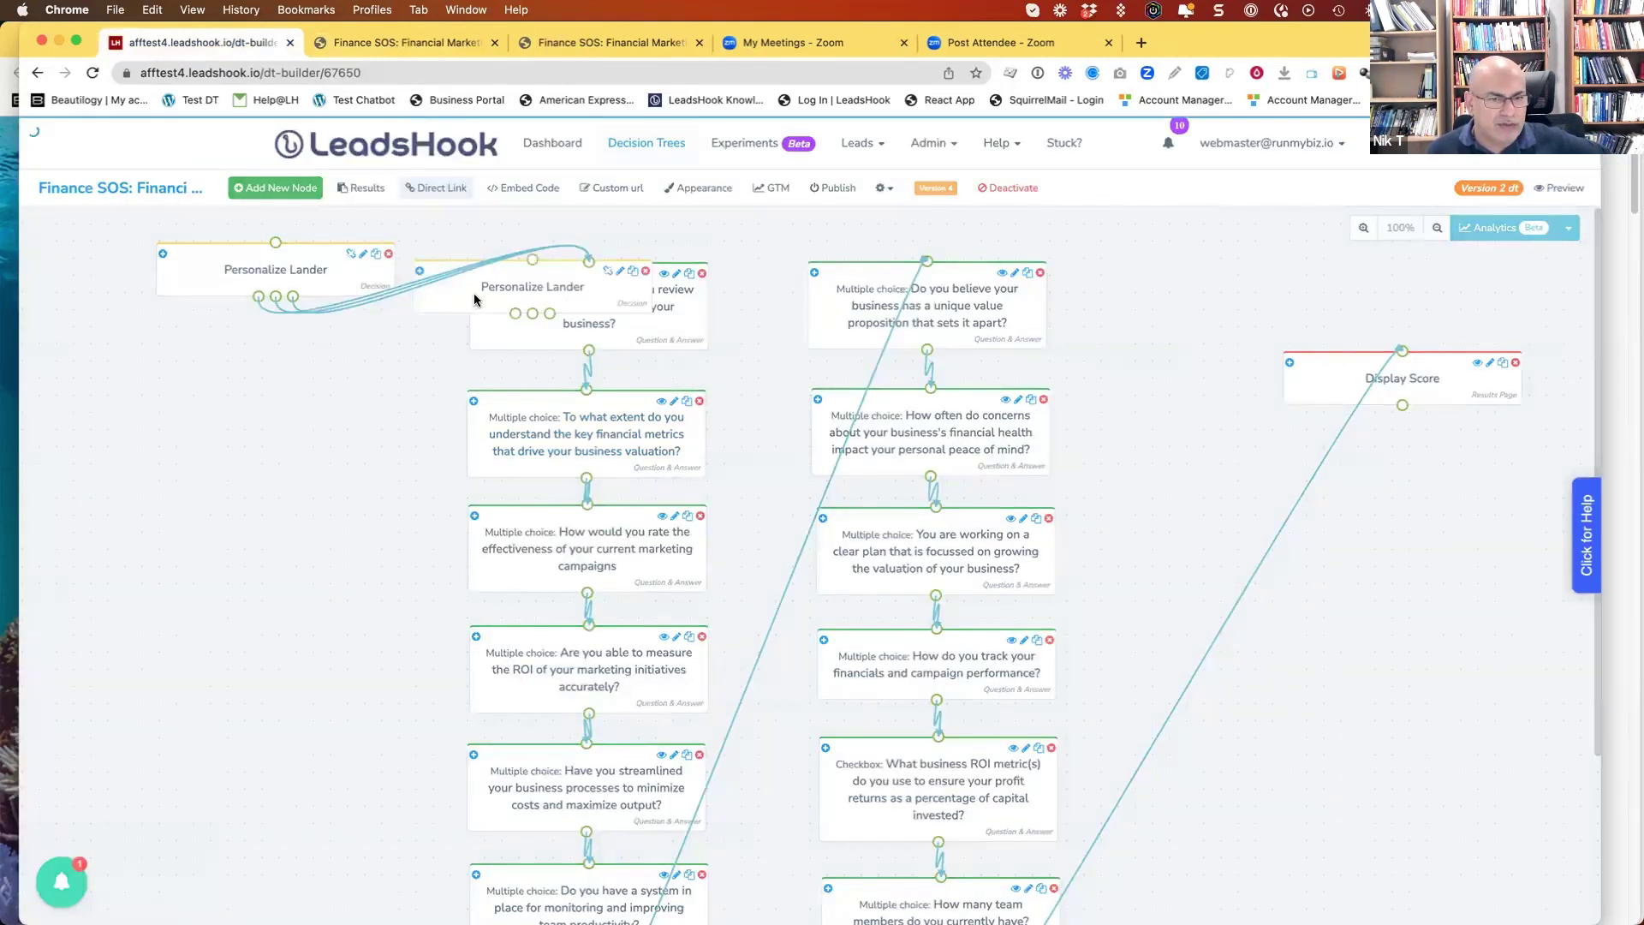
drag(483, 300, 233, 389)
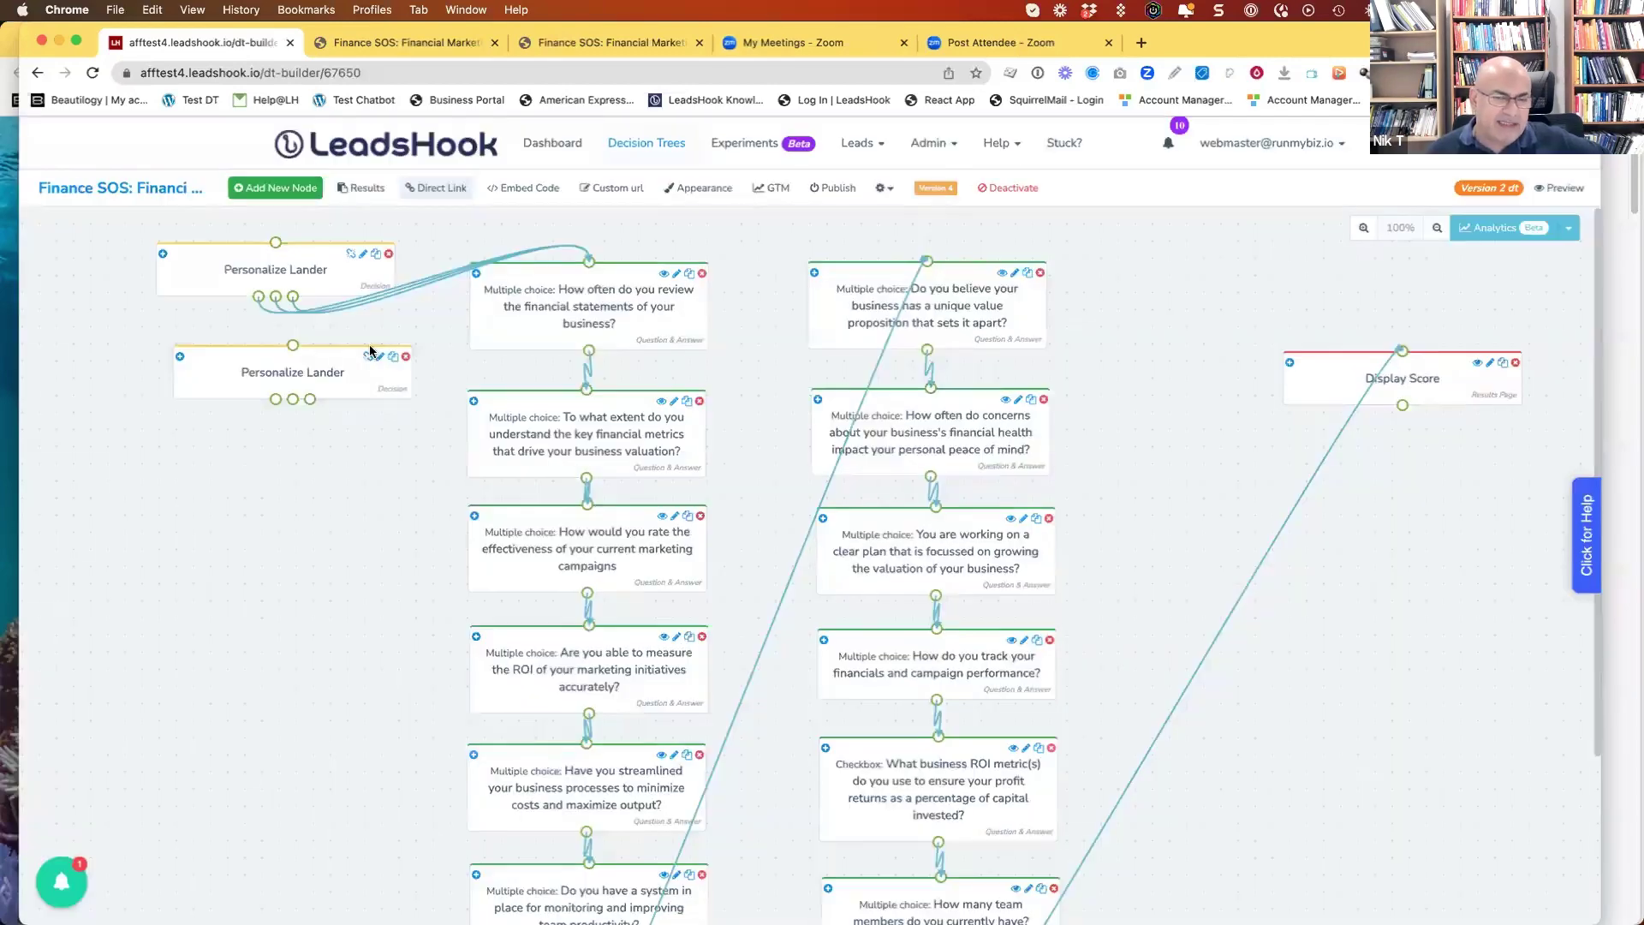
click(370, 349)
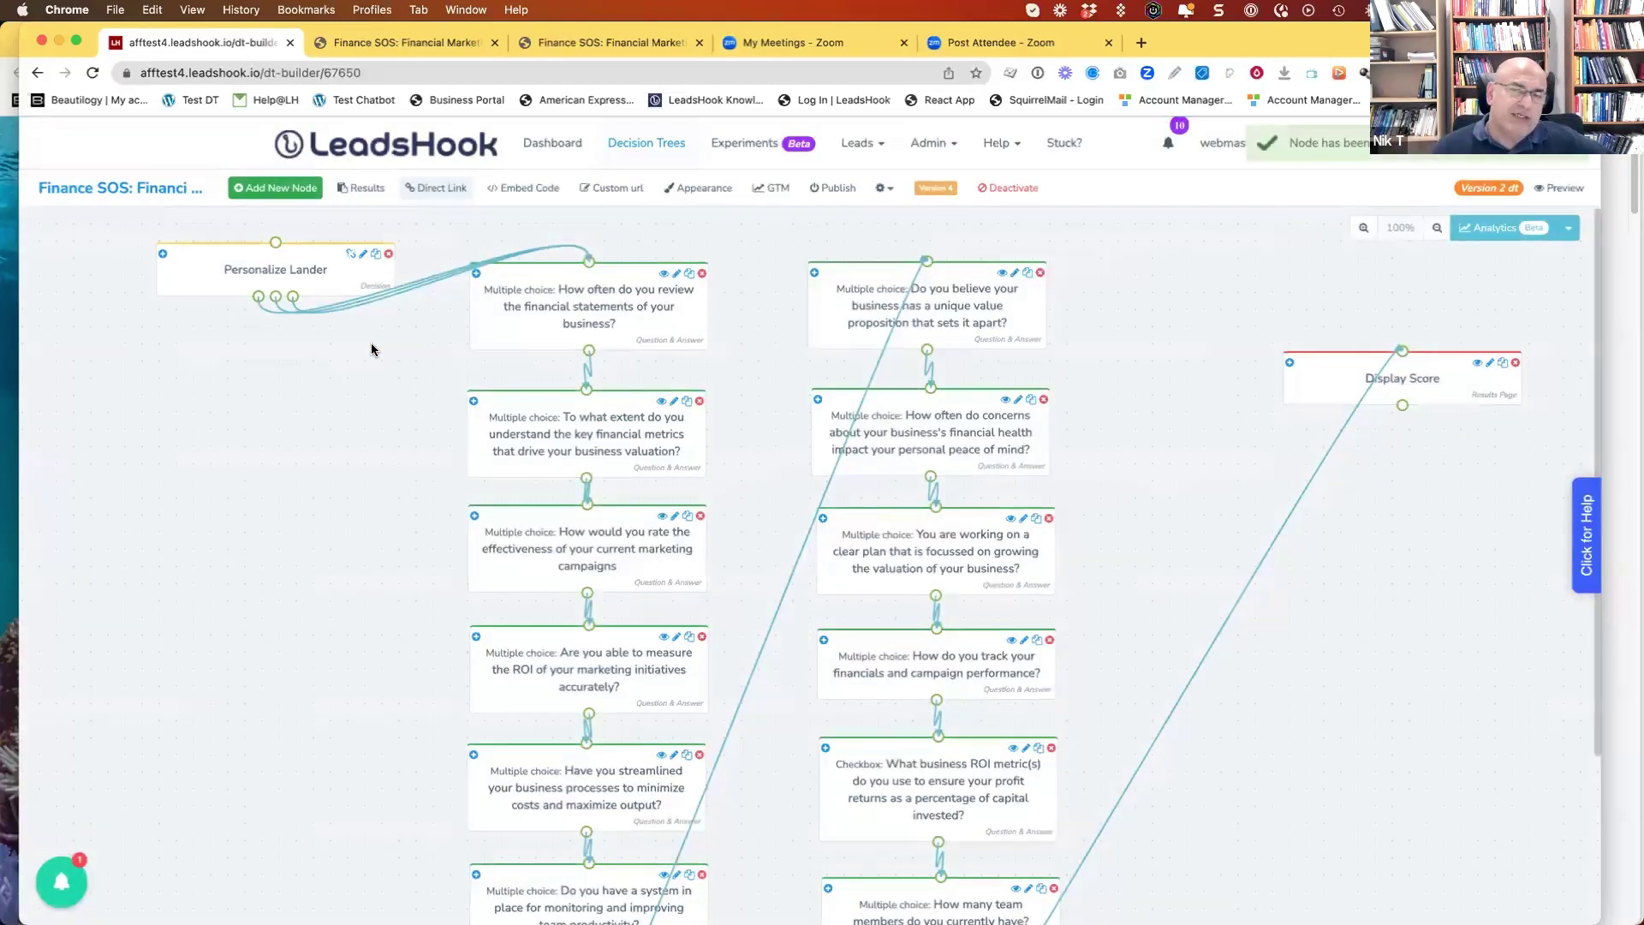
- Examine the {fix_prehead}, {fix_headline} and {fix_deck} placeholders in the preview alongside the decision tree, and open their text block for editing
click(591, 44)
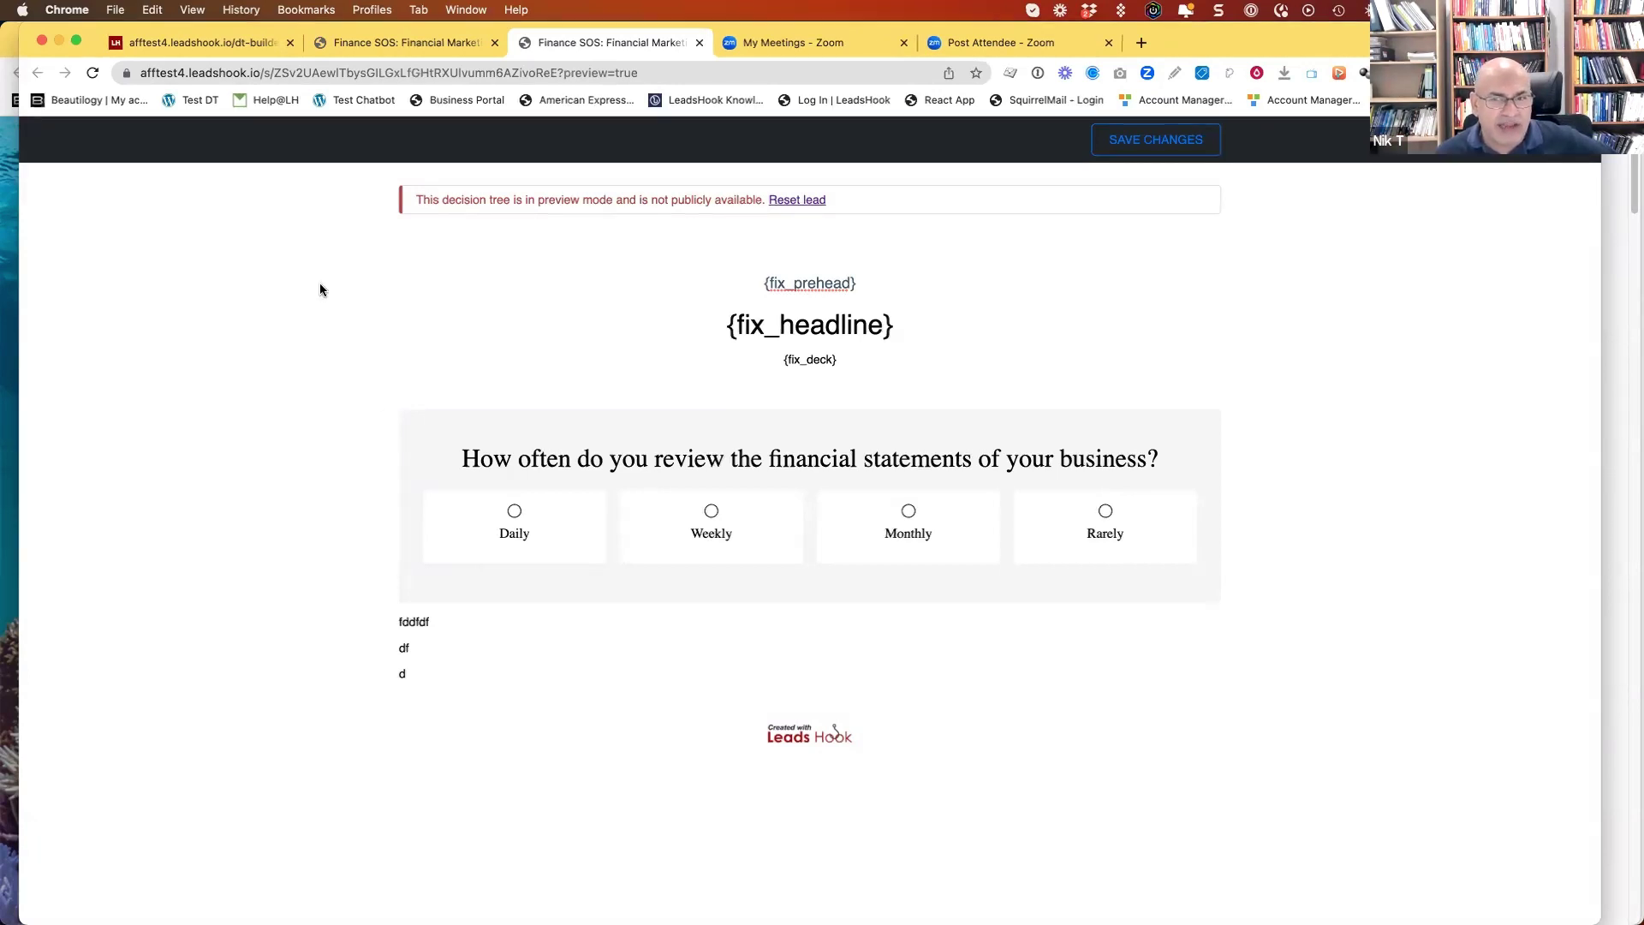
click(239, 43)
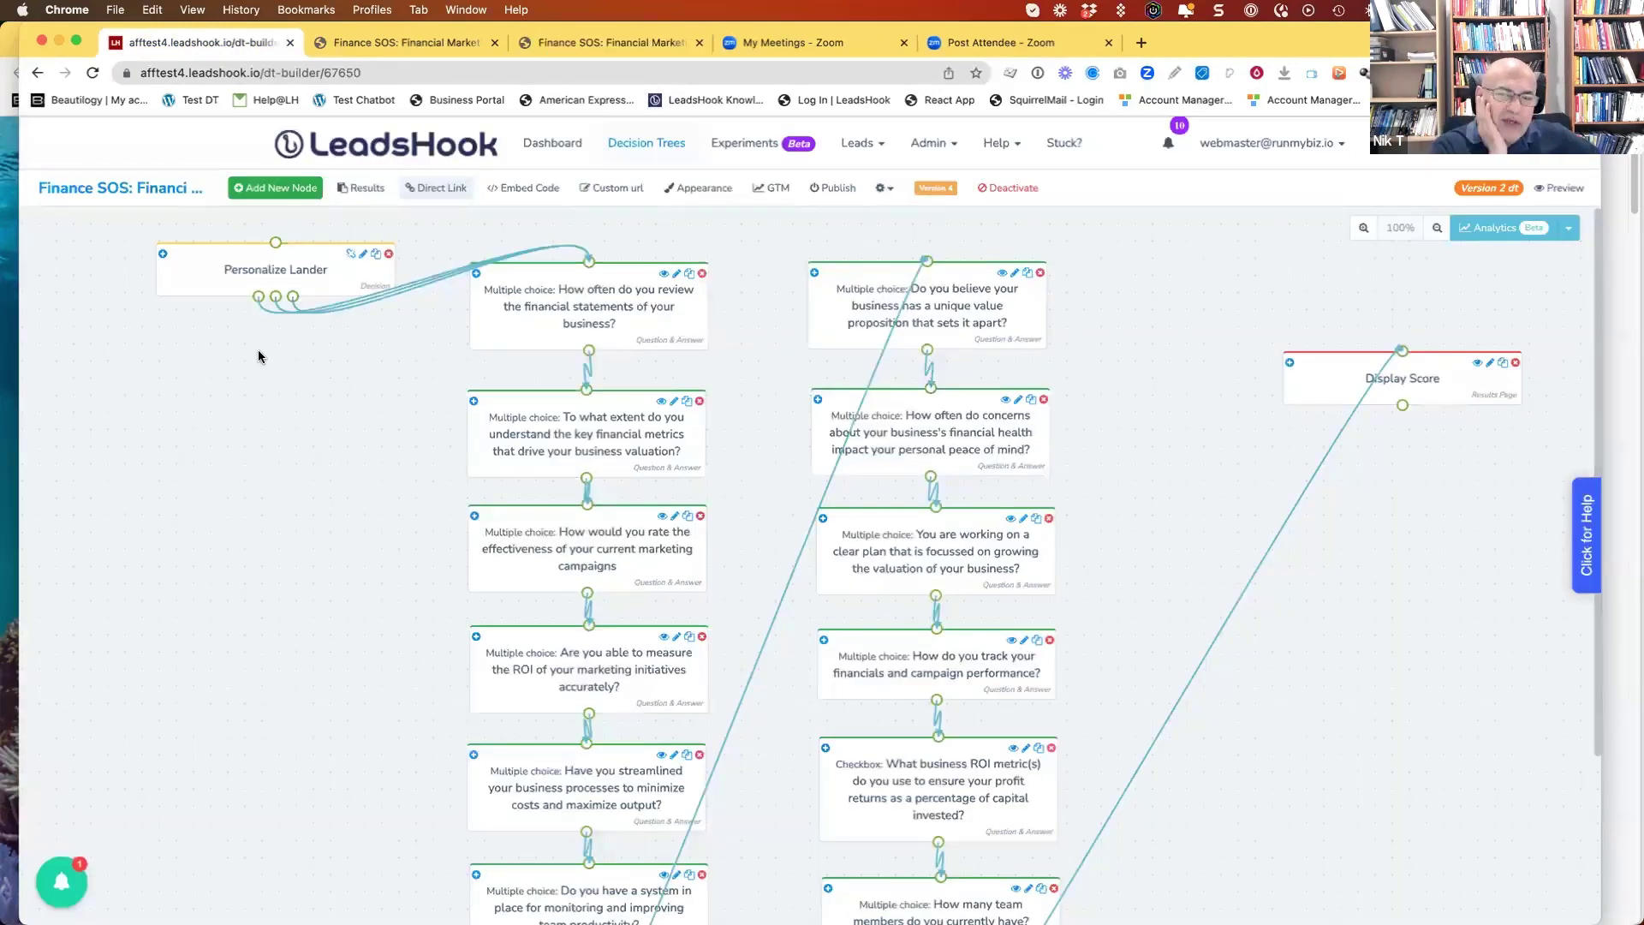
click(583, 47)
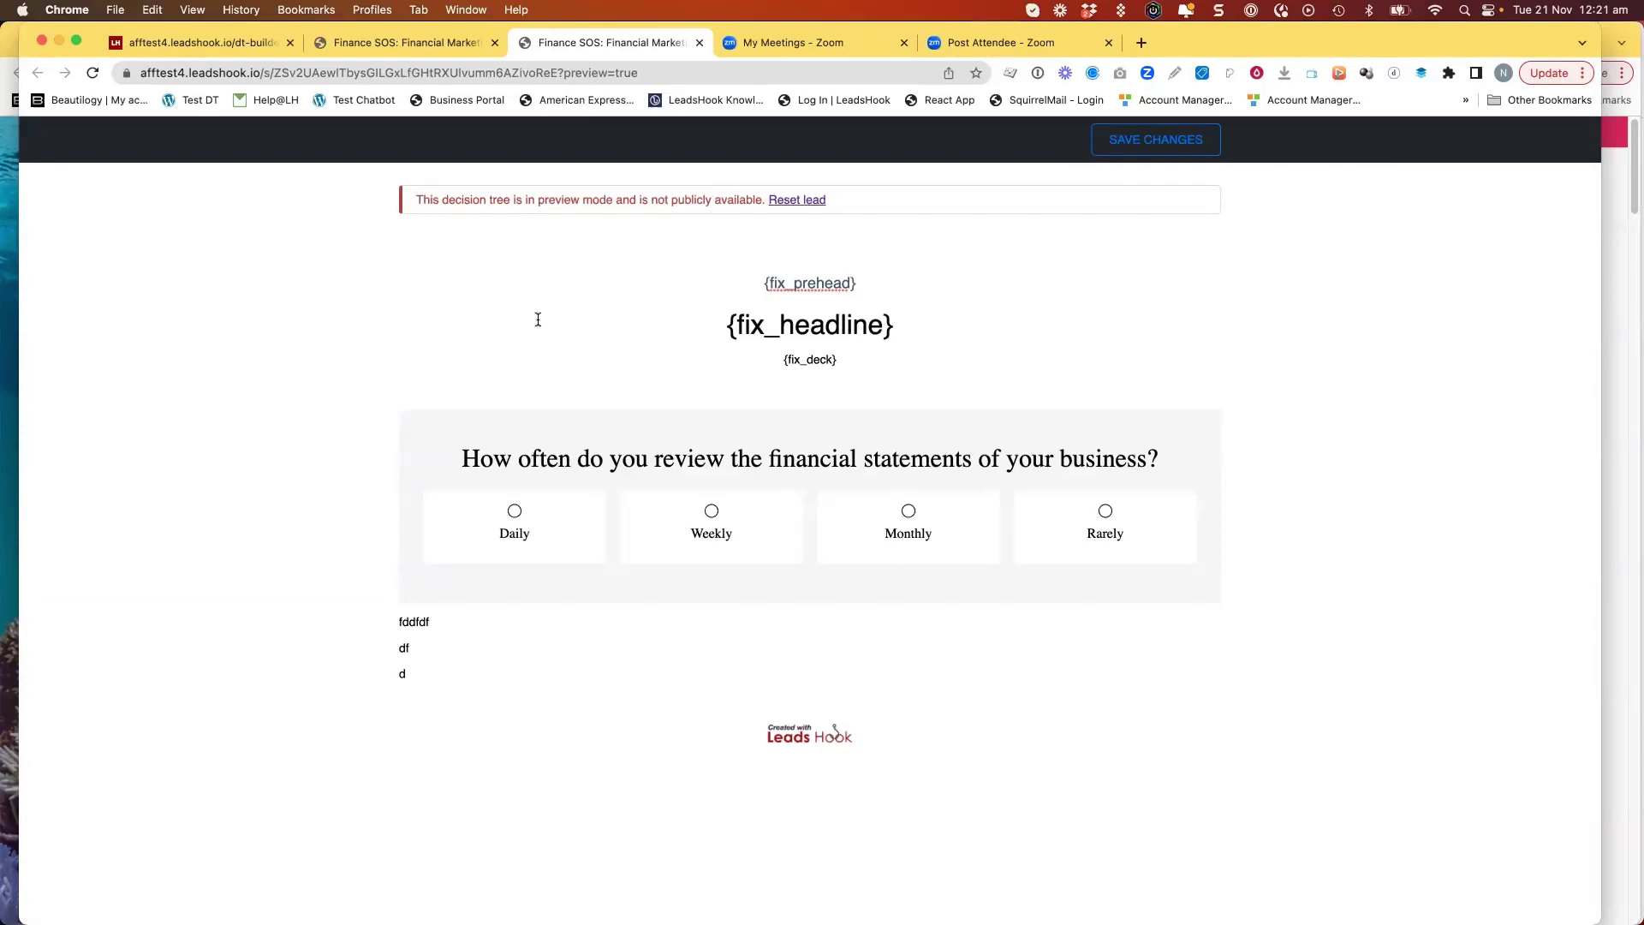
click(435, 37)
click(209, 39)
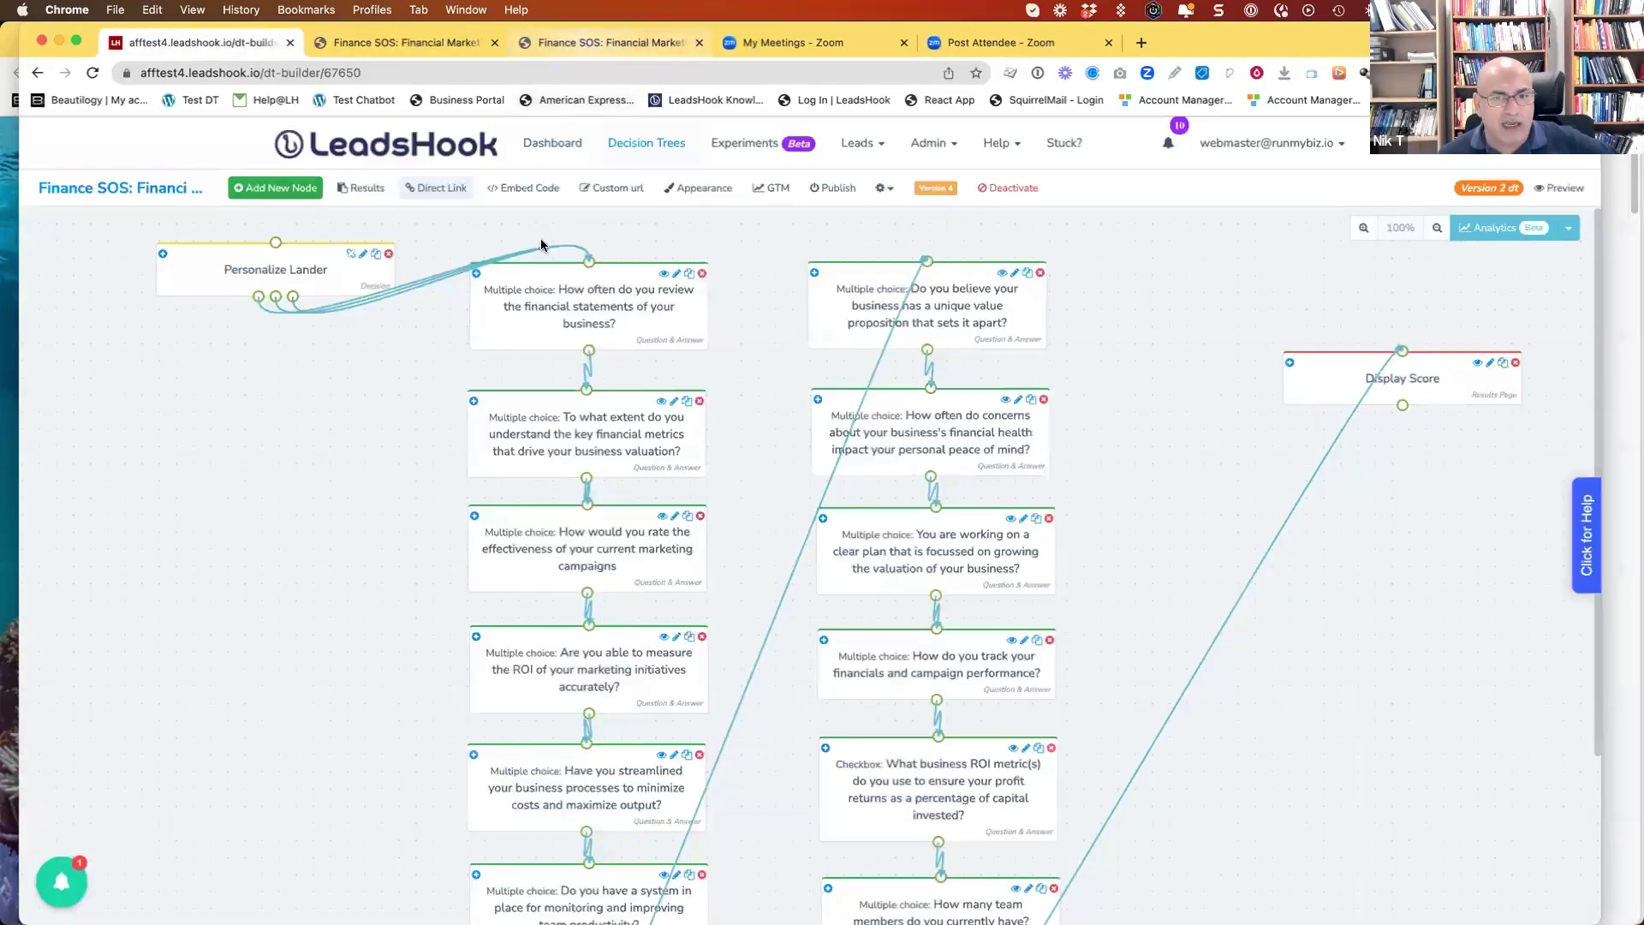
click(611, 42)
click(591, 330)
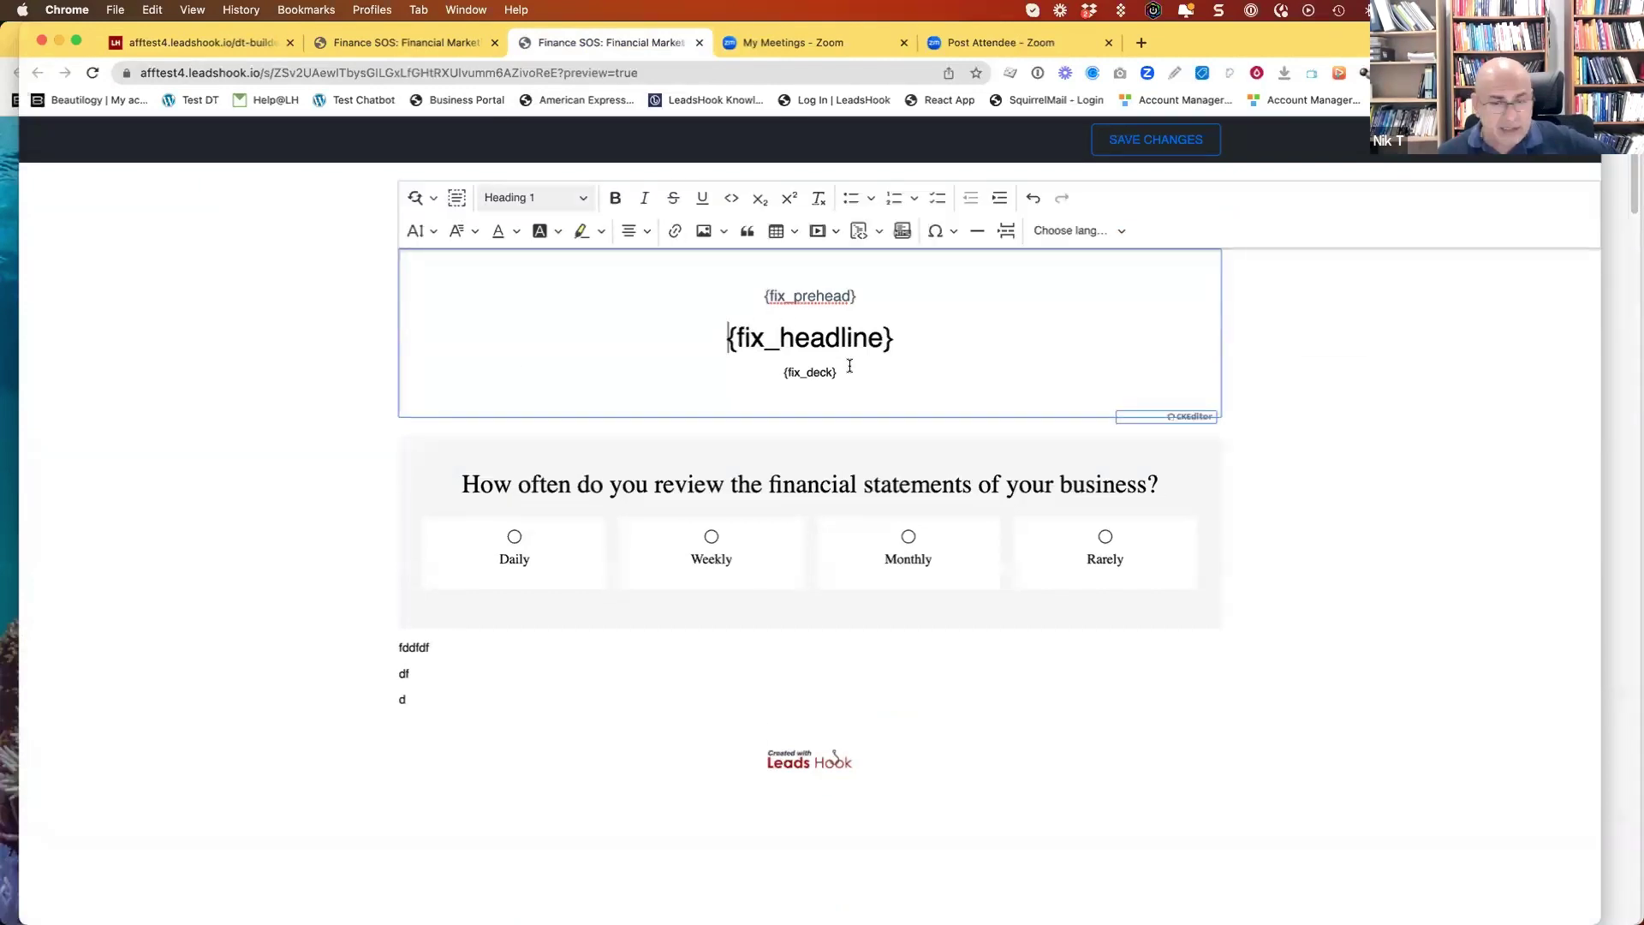
- Review the settings of the "How often do you review the financial statements of your business?" node and return to the preview
click(178, 39)
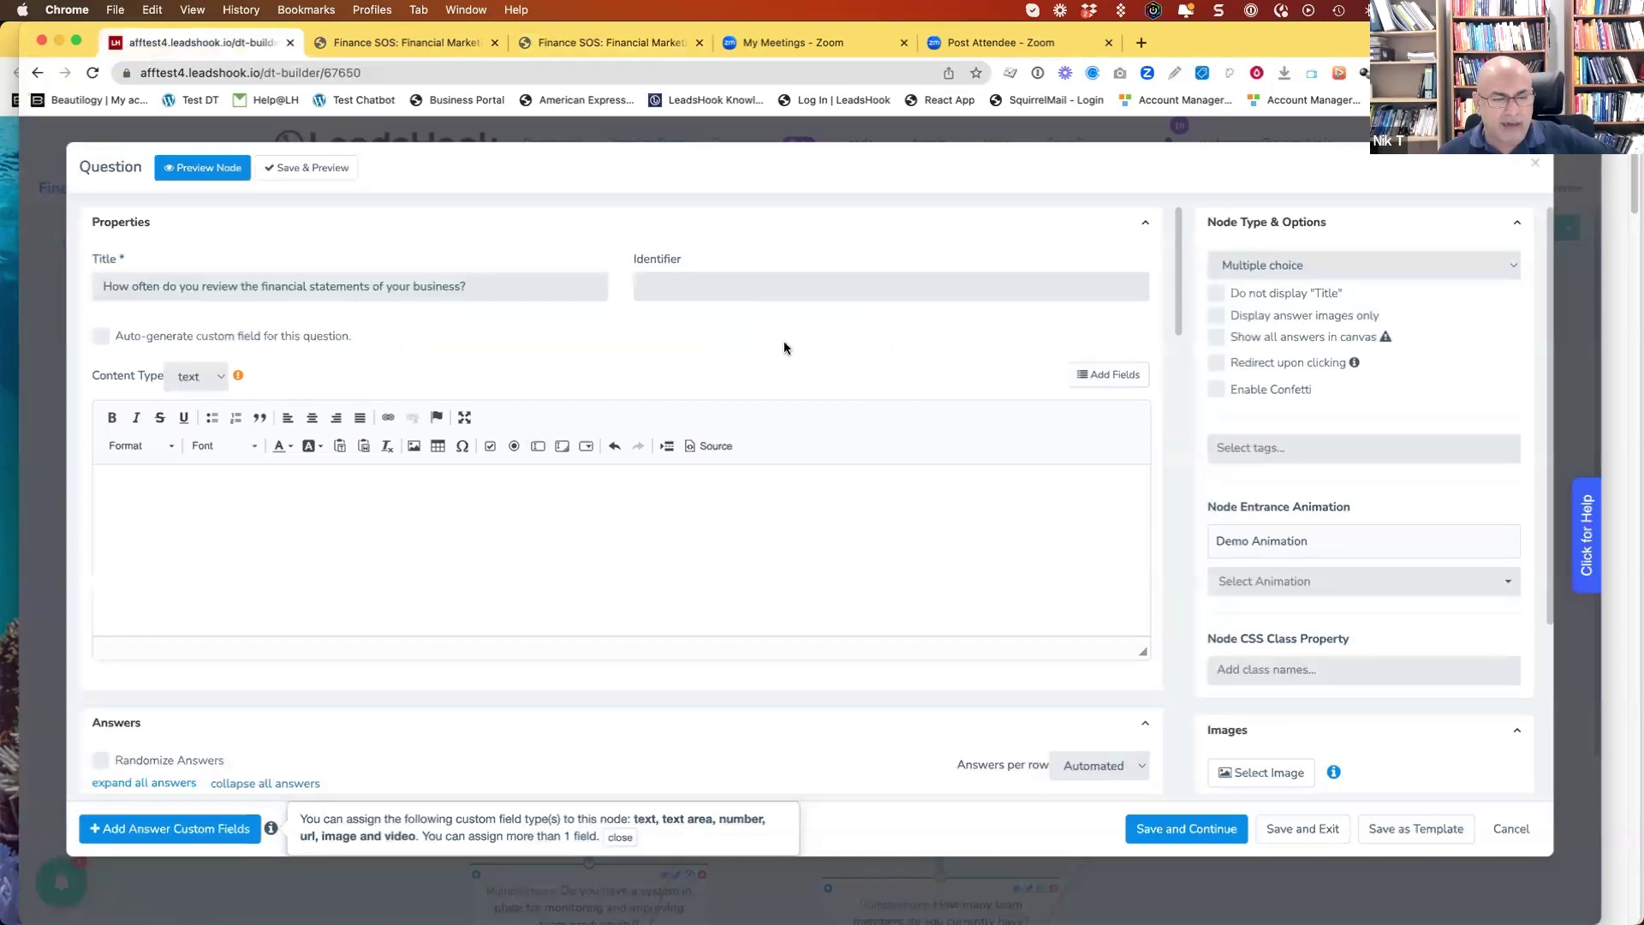
scroll(845, 541, down, 6)
scroll(846, 541, up, 6)
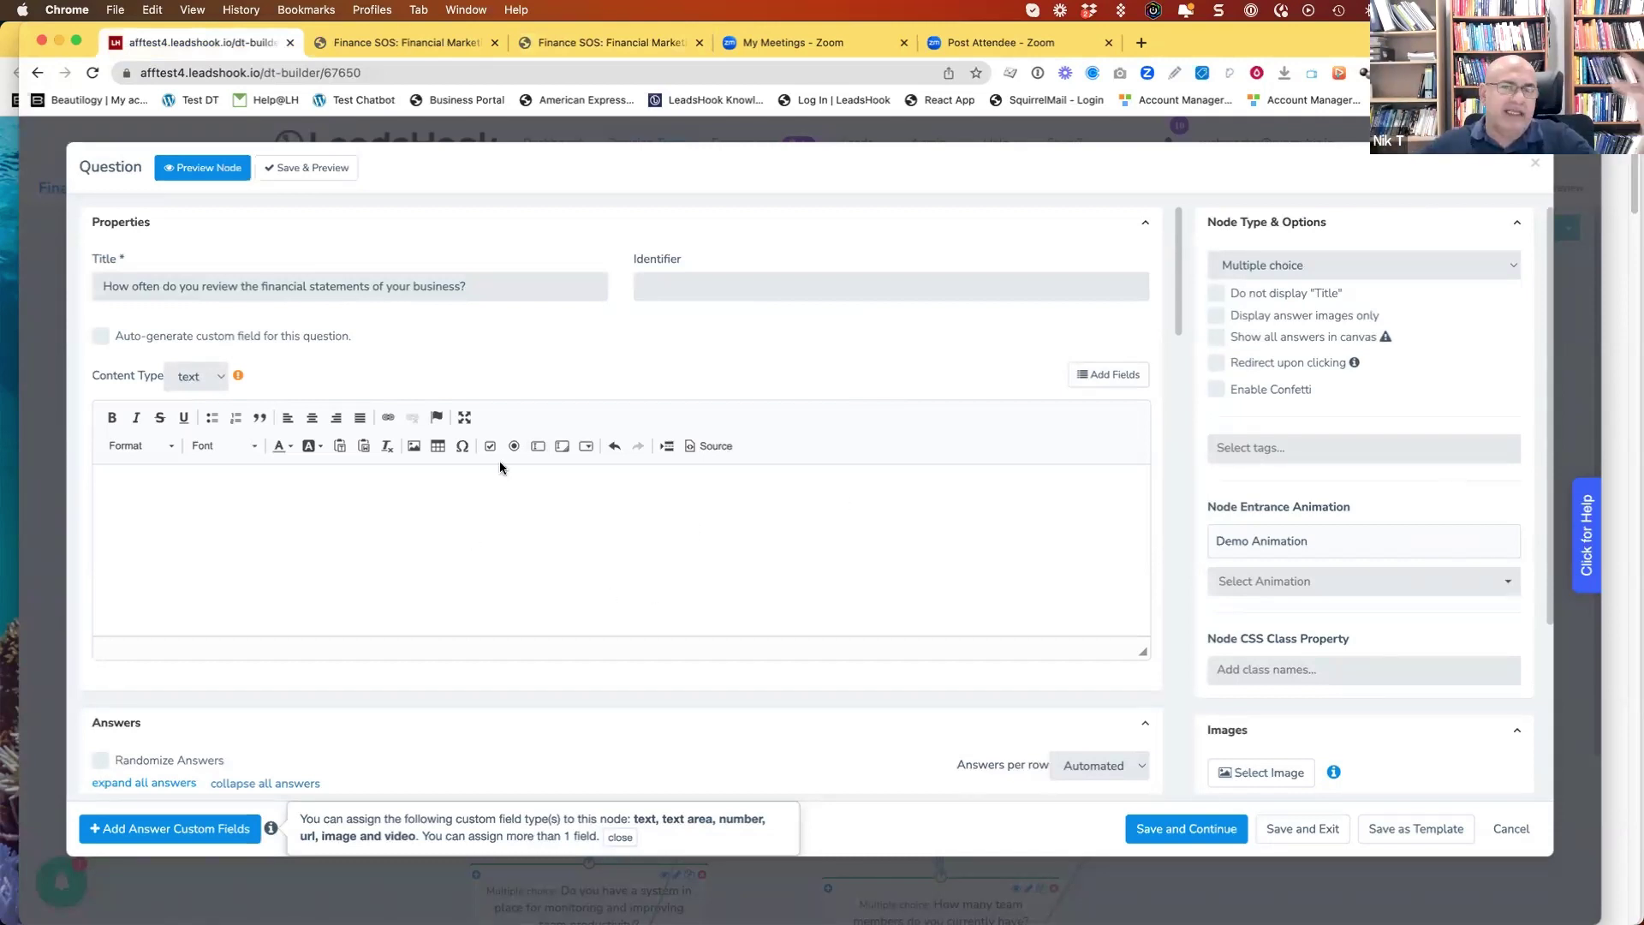
click(546, 44)
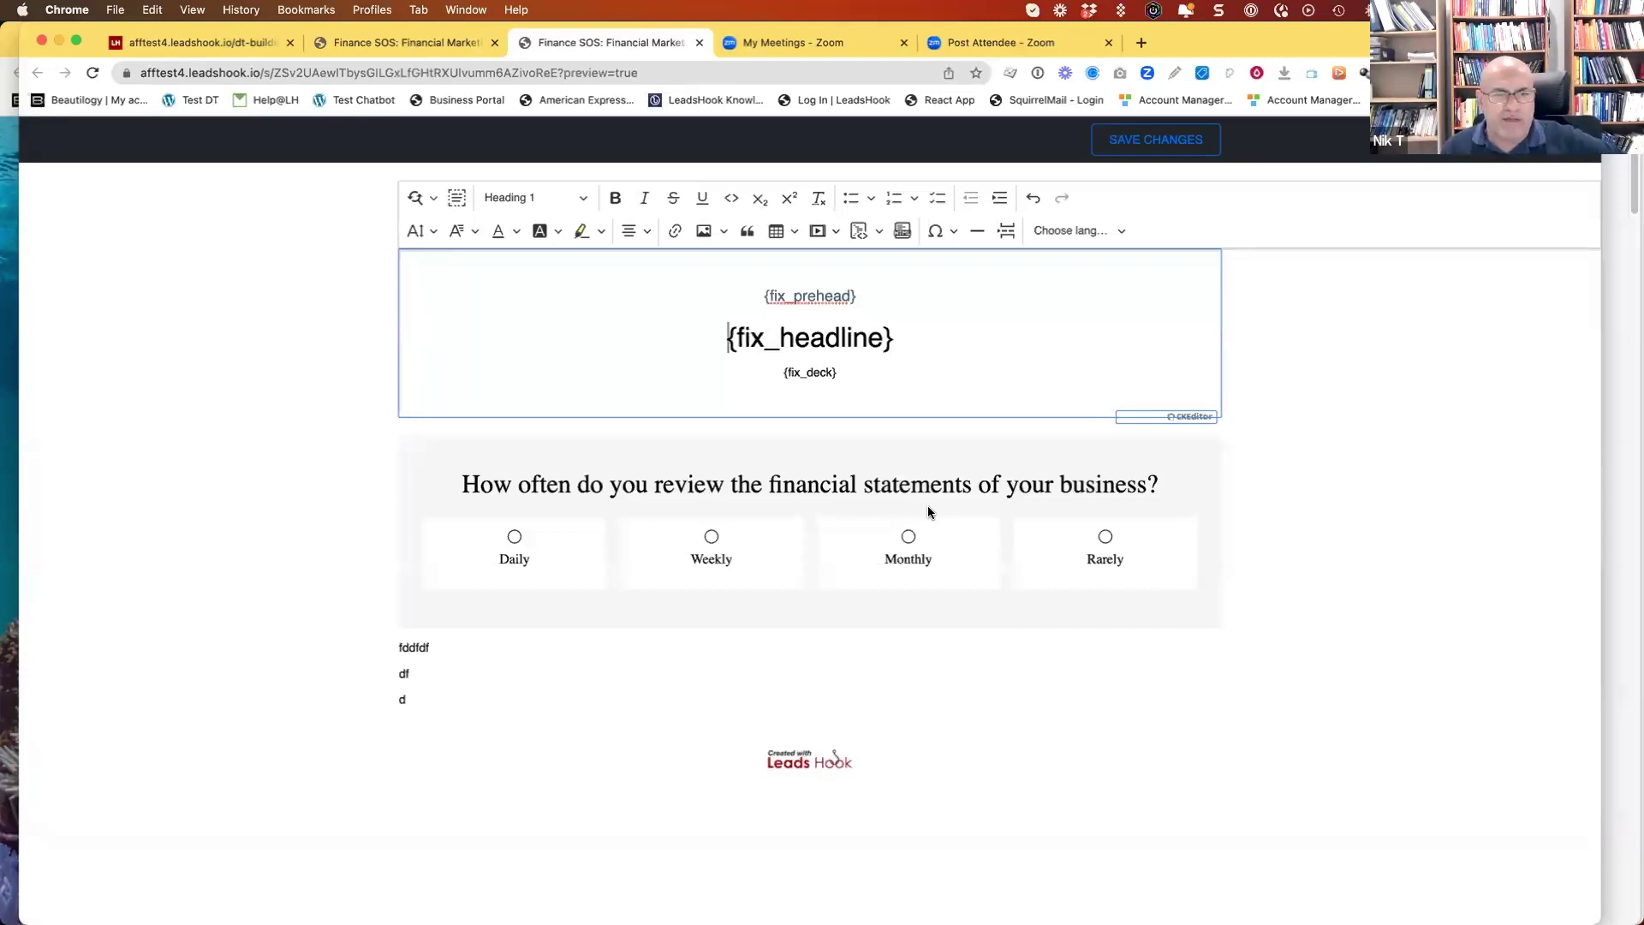
- Close the question node in the decision tree without saving and open the variants of the Landing Page Split-Testing experiment
key(super+1)
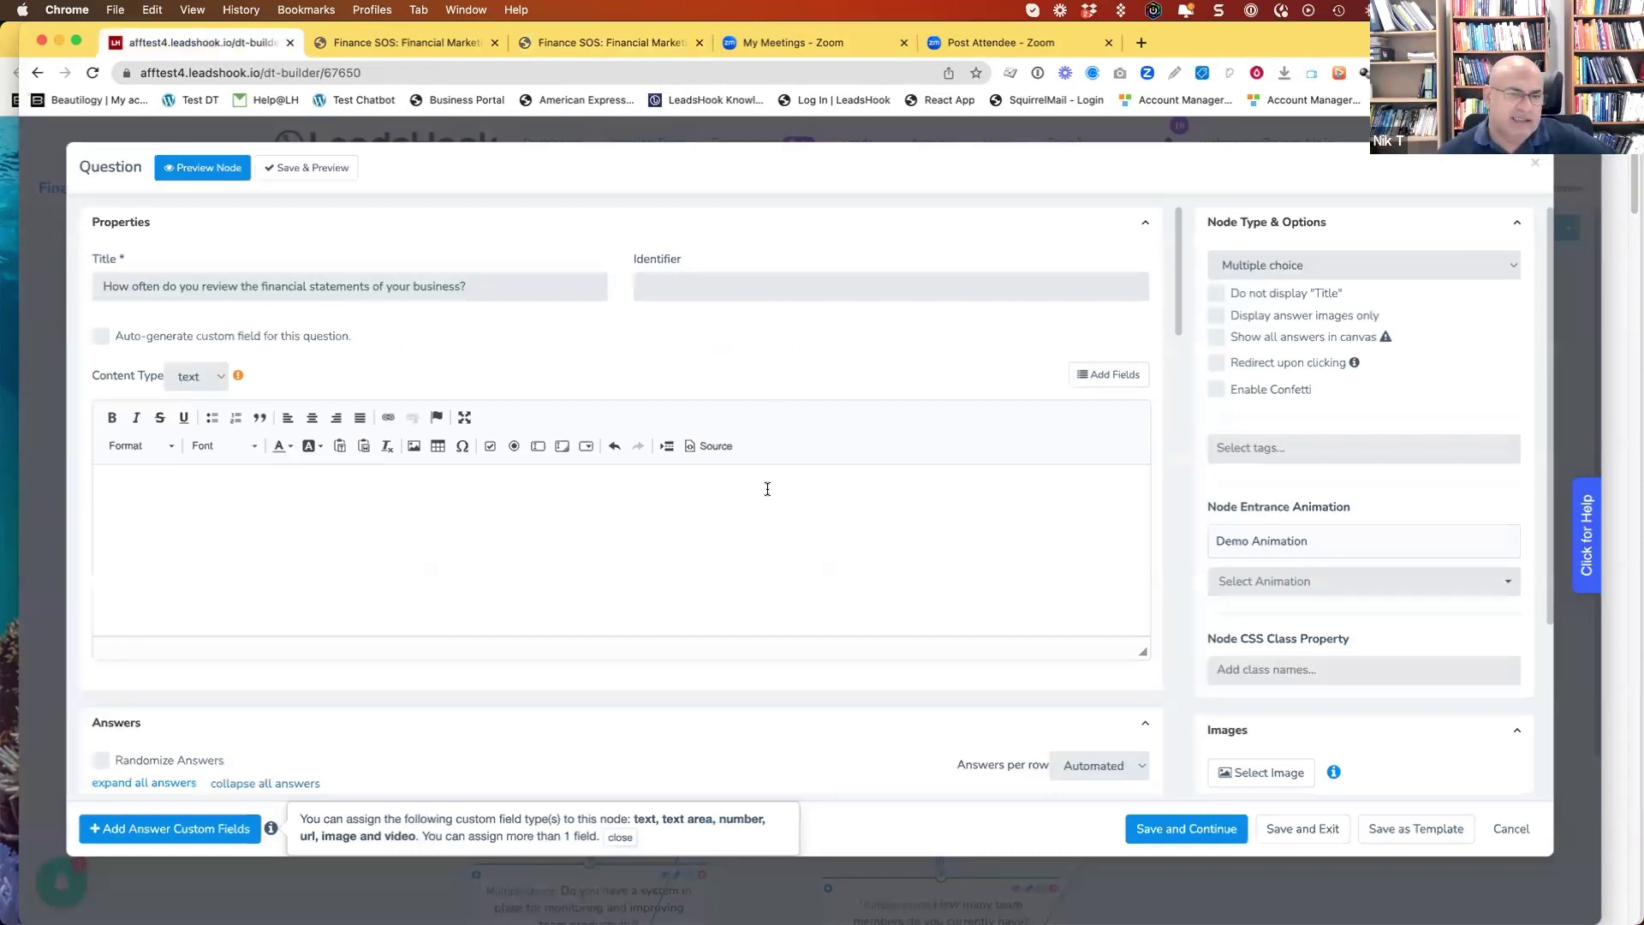
click(1497, 831)
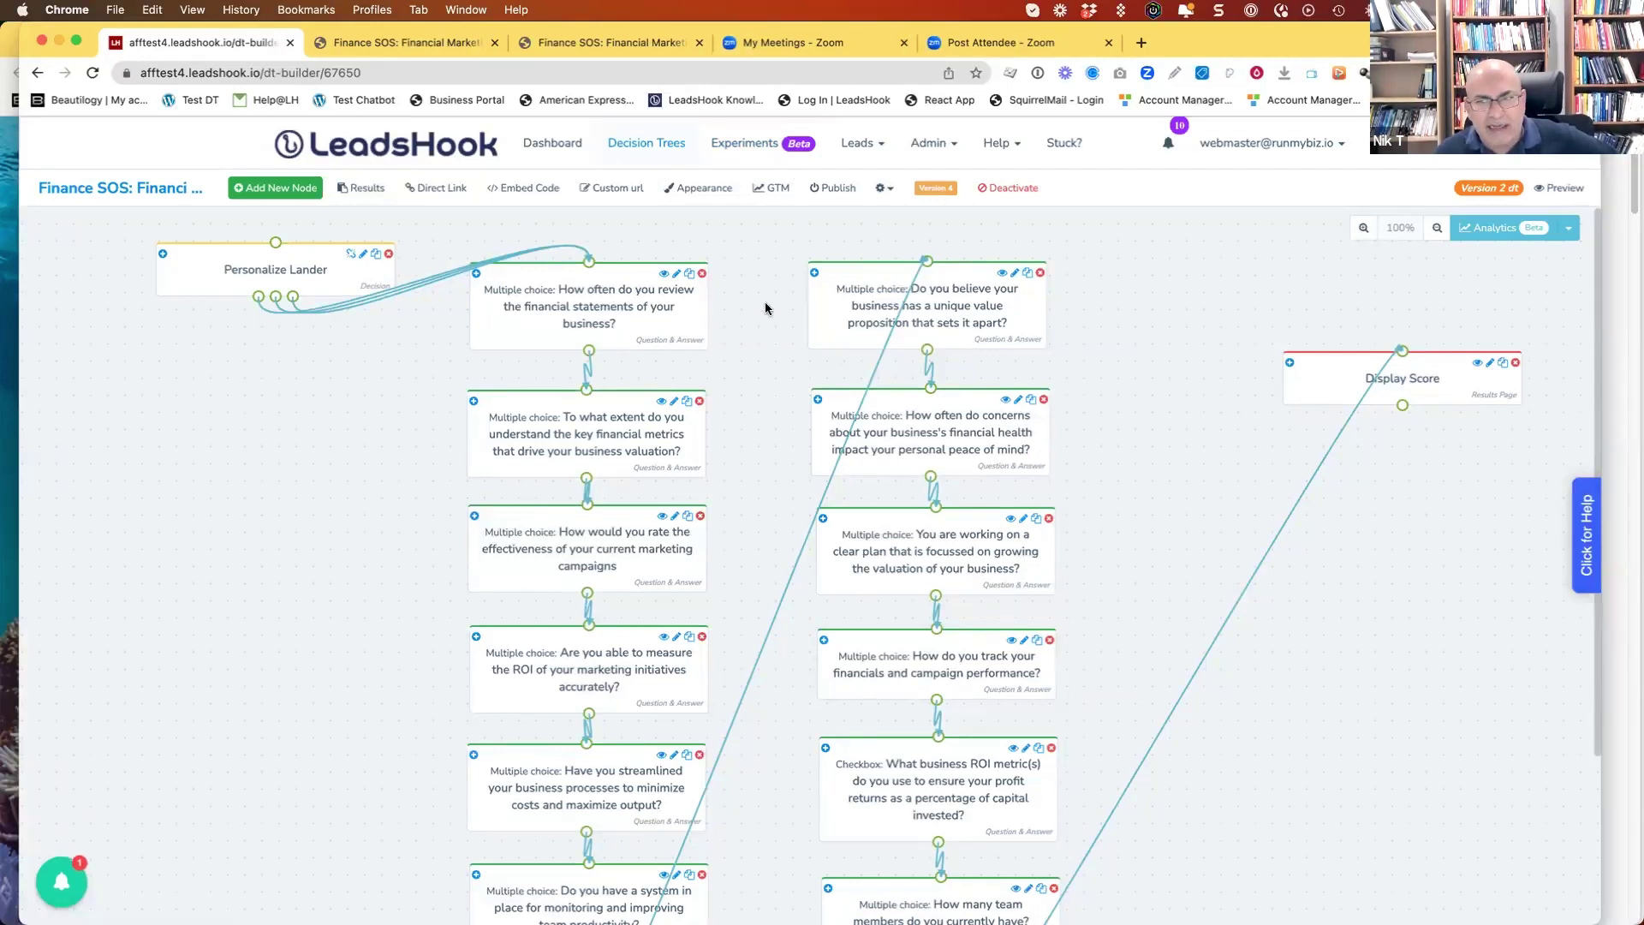
click(758, 146)
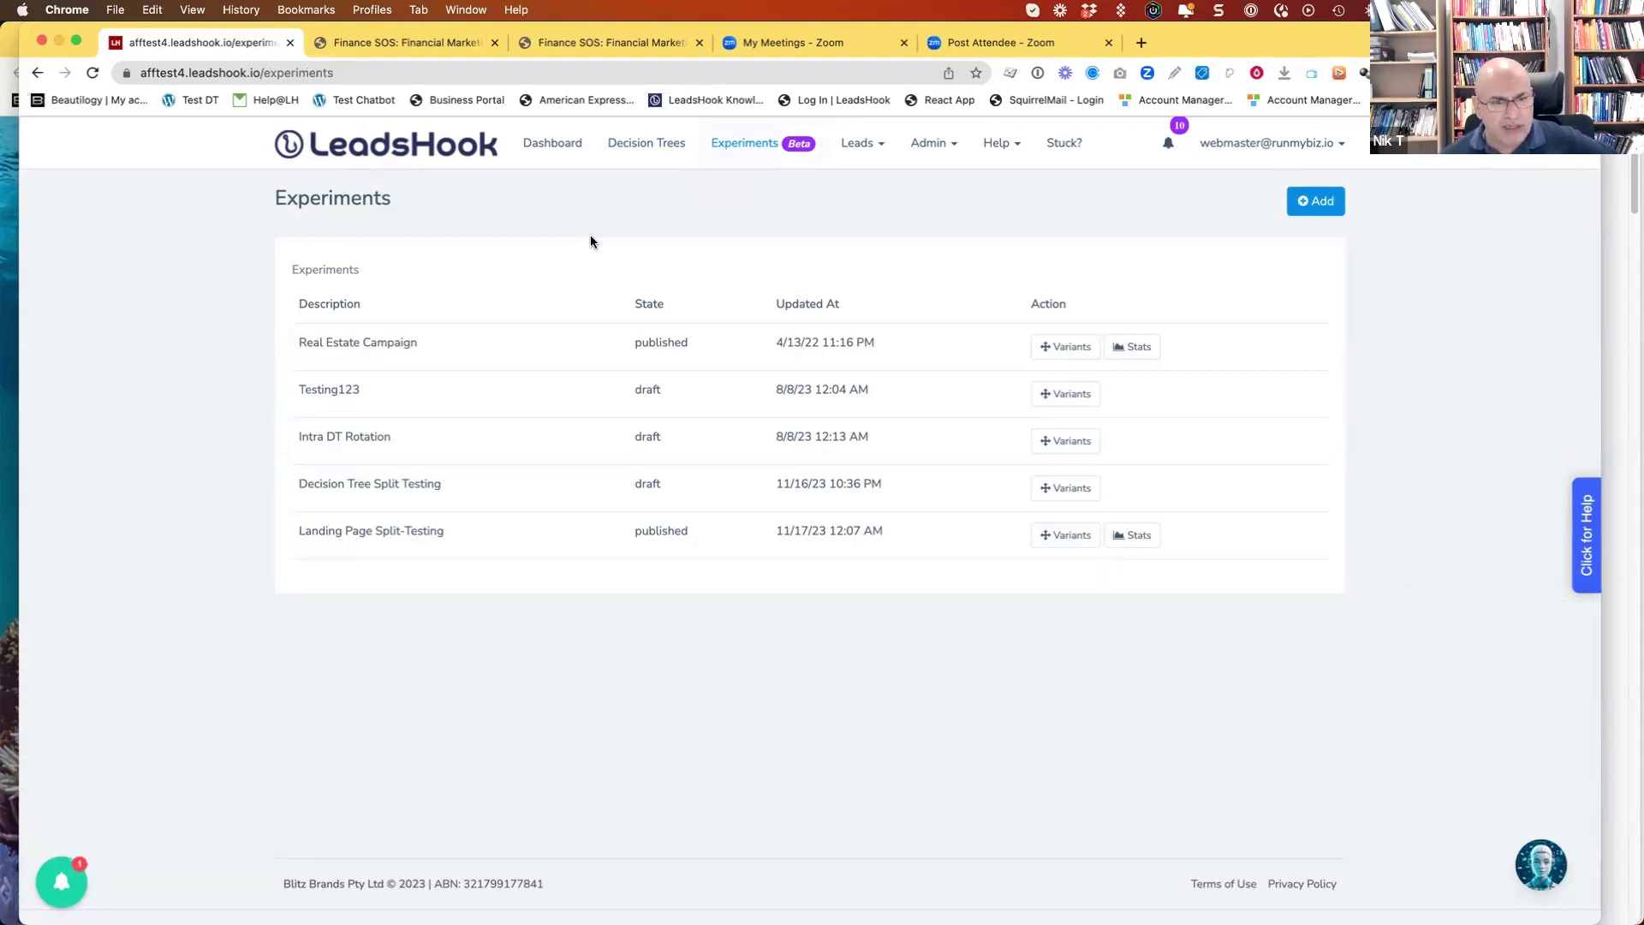
click(1062, 534)
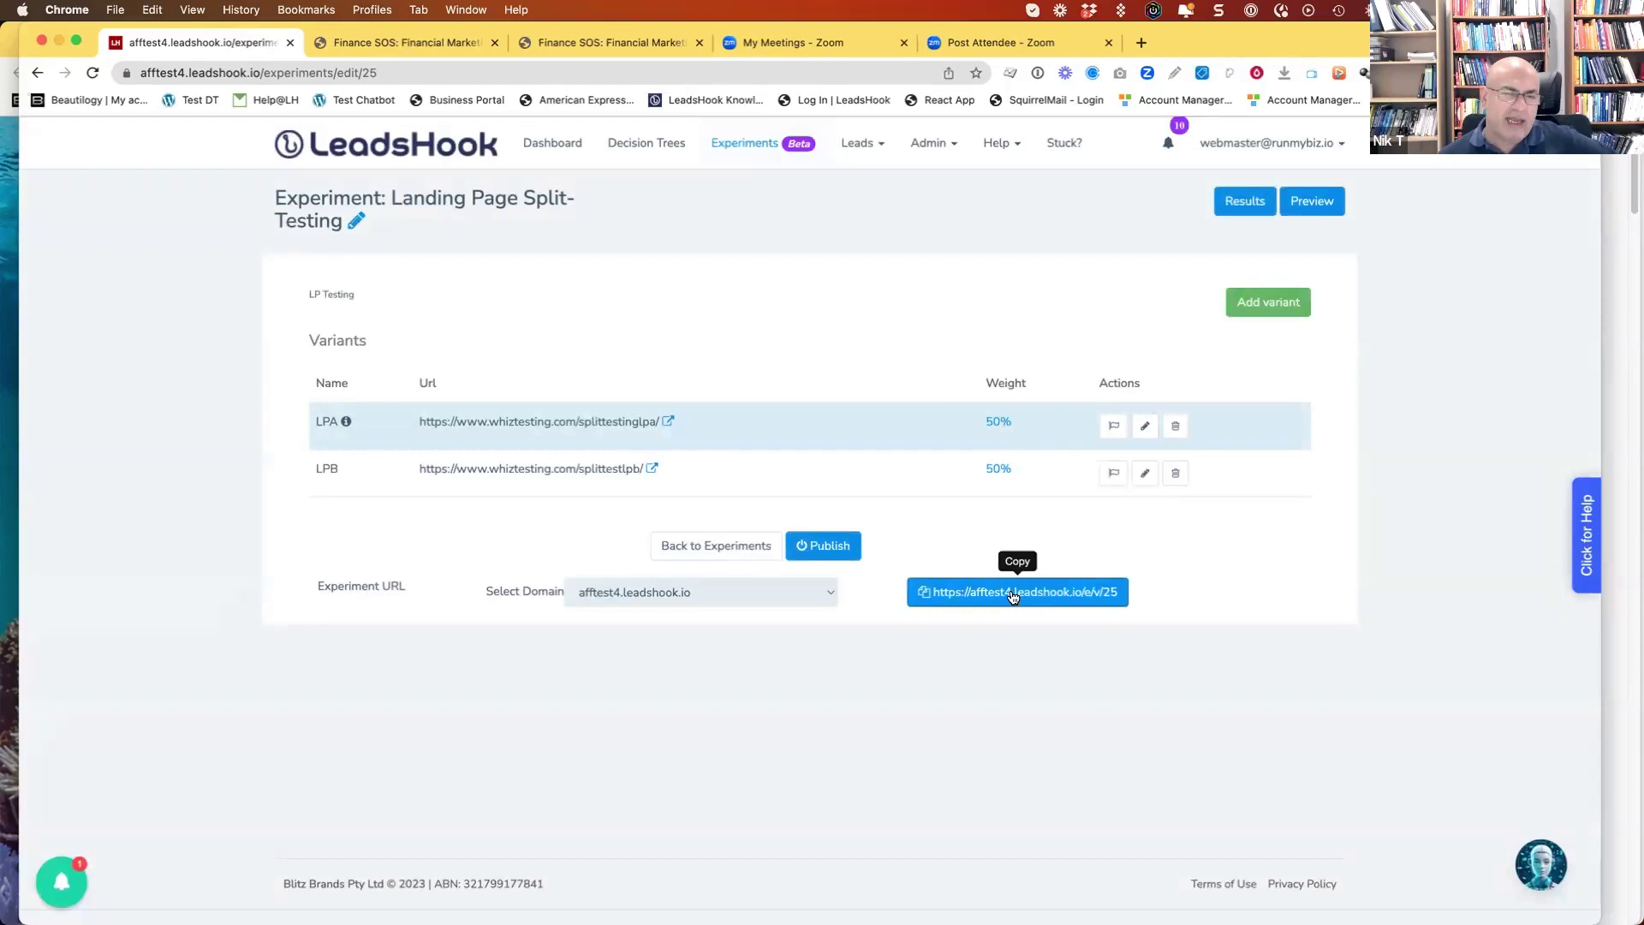
- Set the experiment URL's domain to afftest4.marketingadvantagetoday.com and copy the resulting link
click(741, 594)
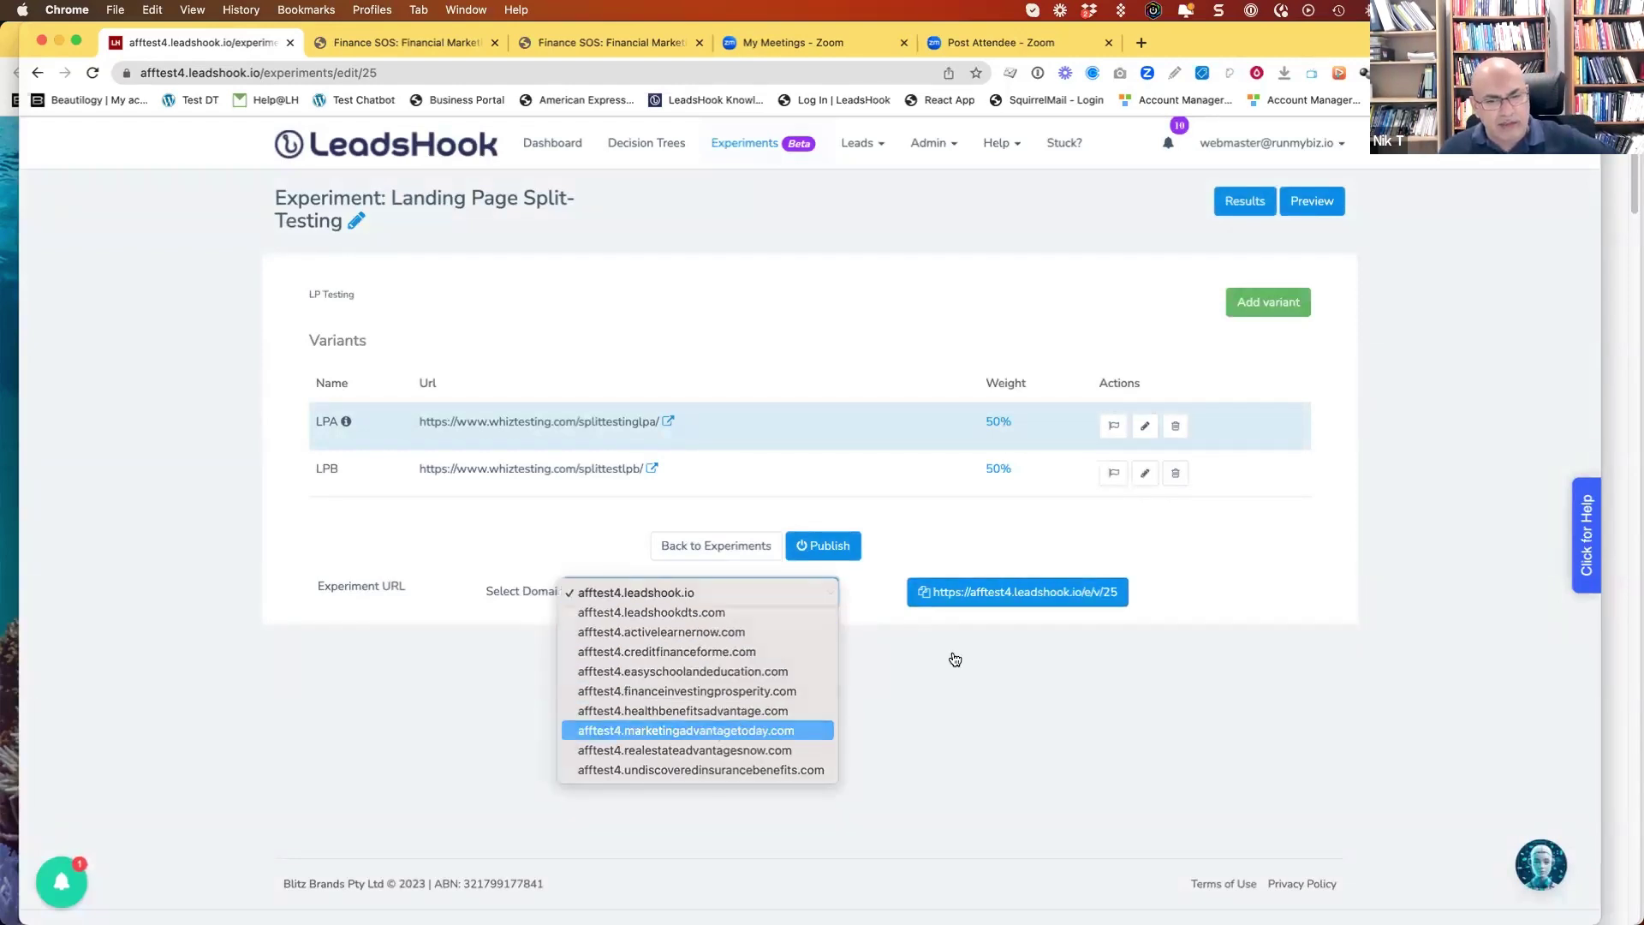
key(Return)
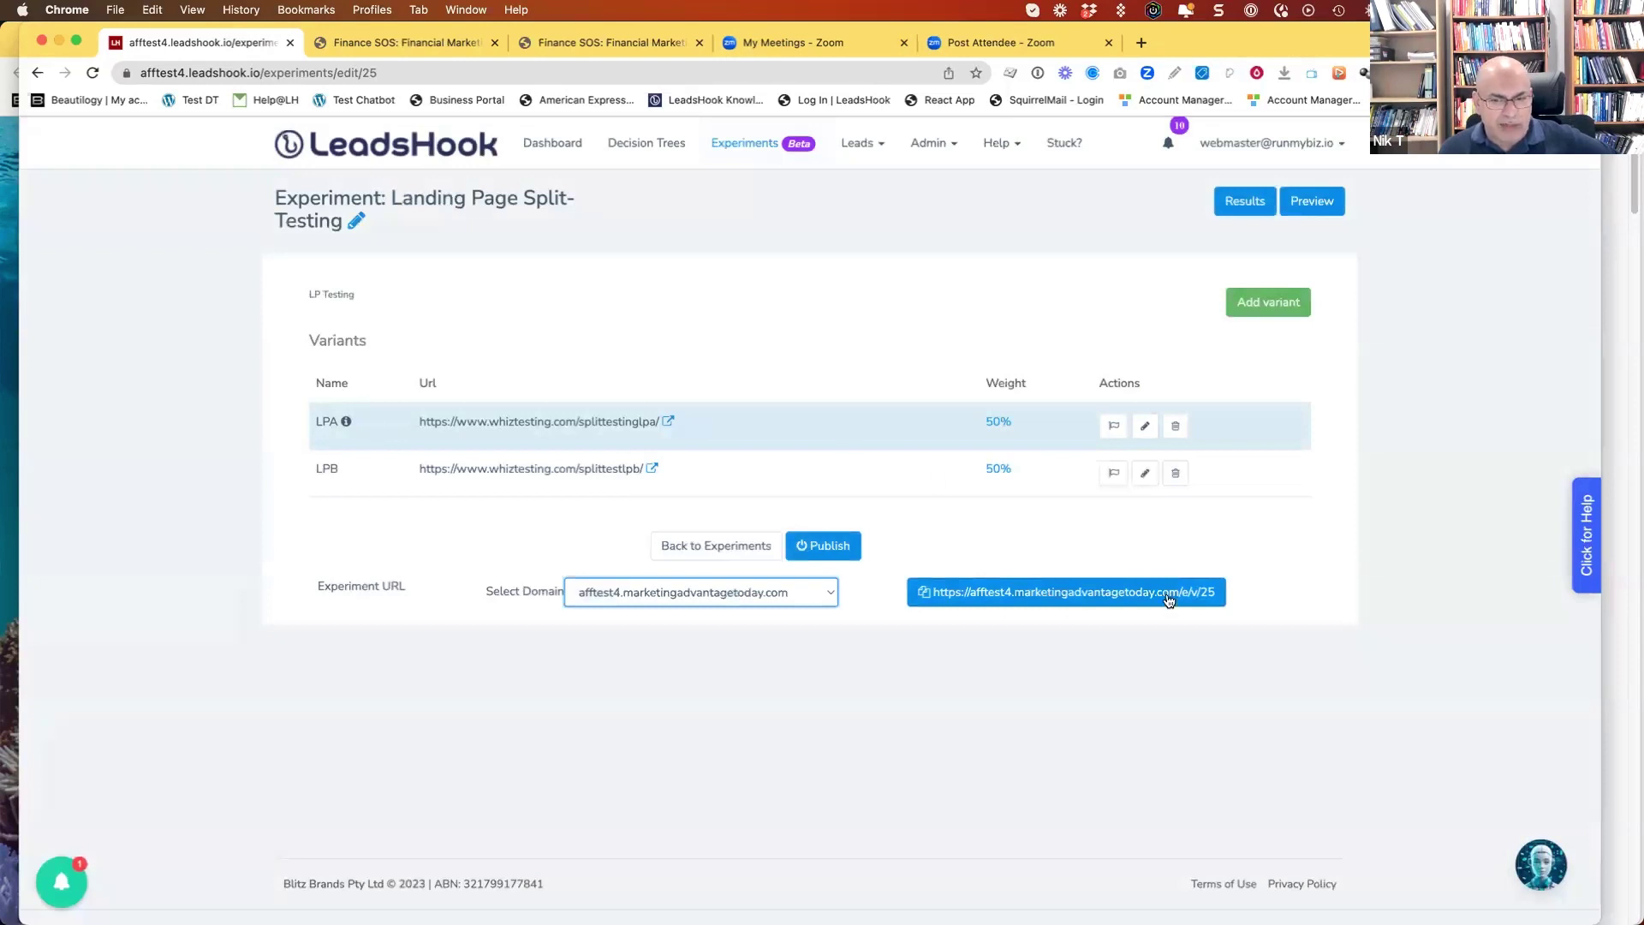
click(1074, 592)
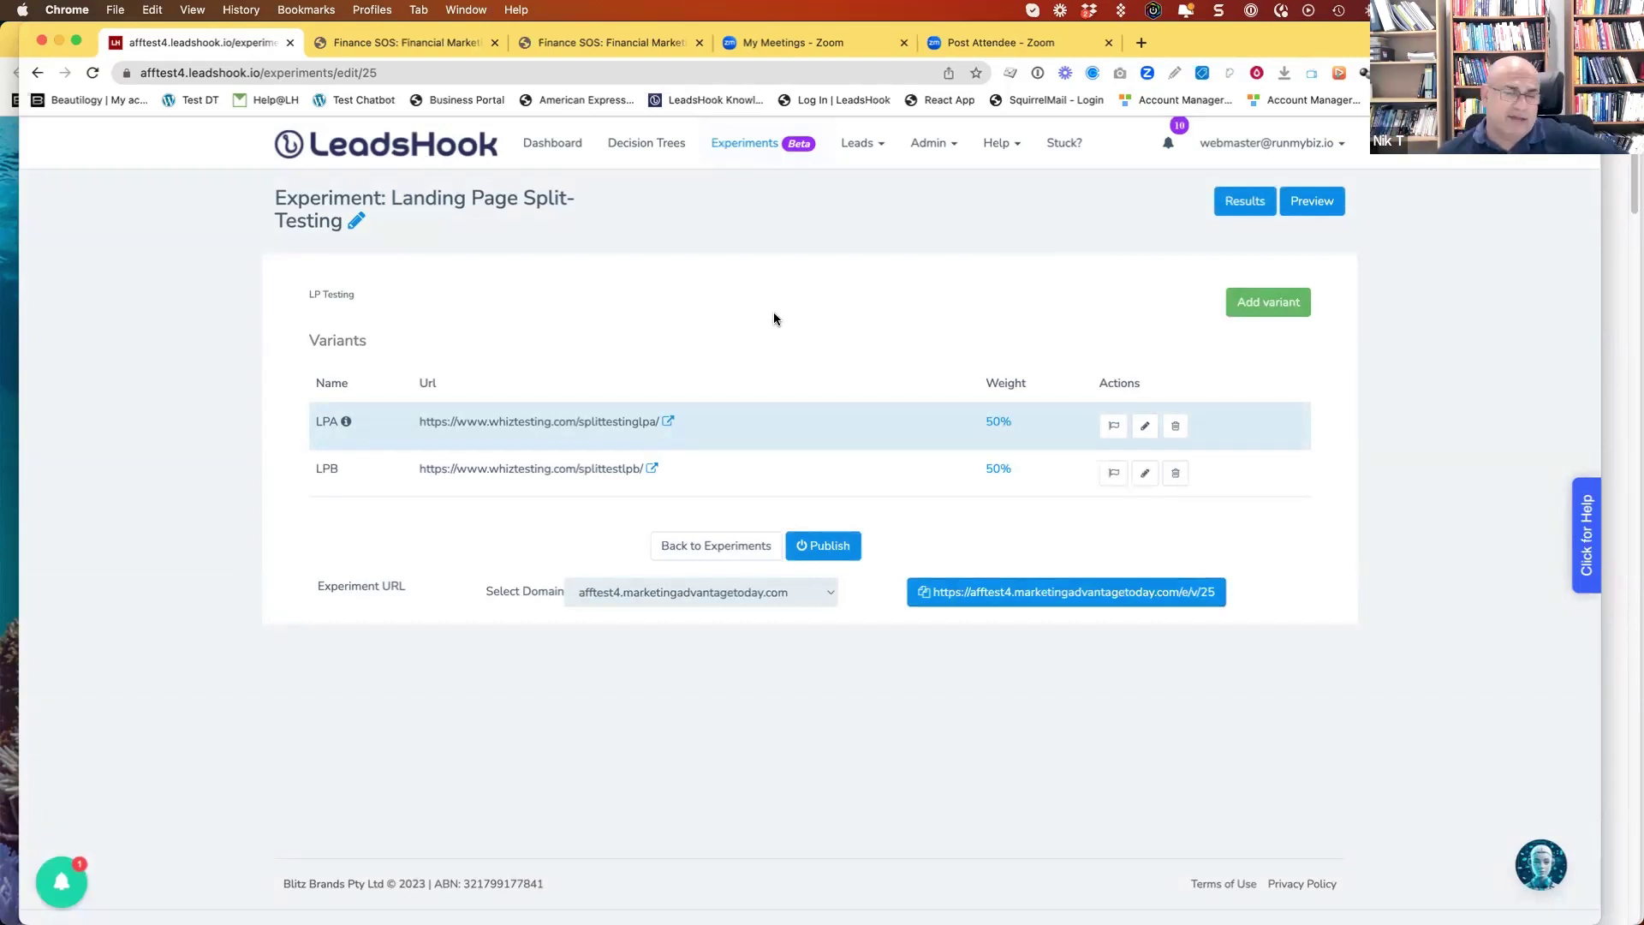
click(1100, 602)
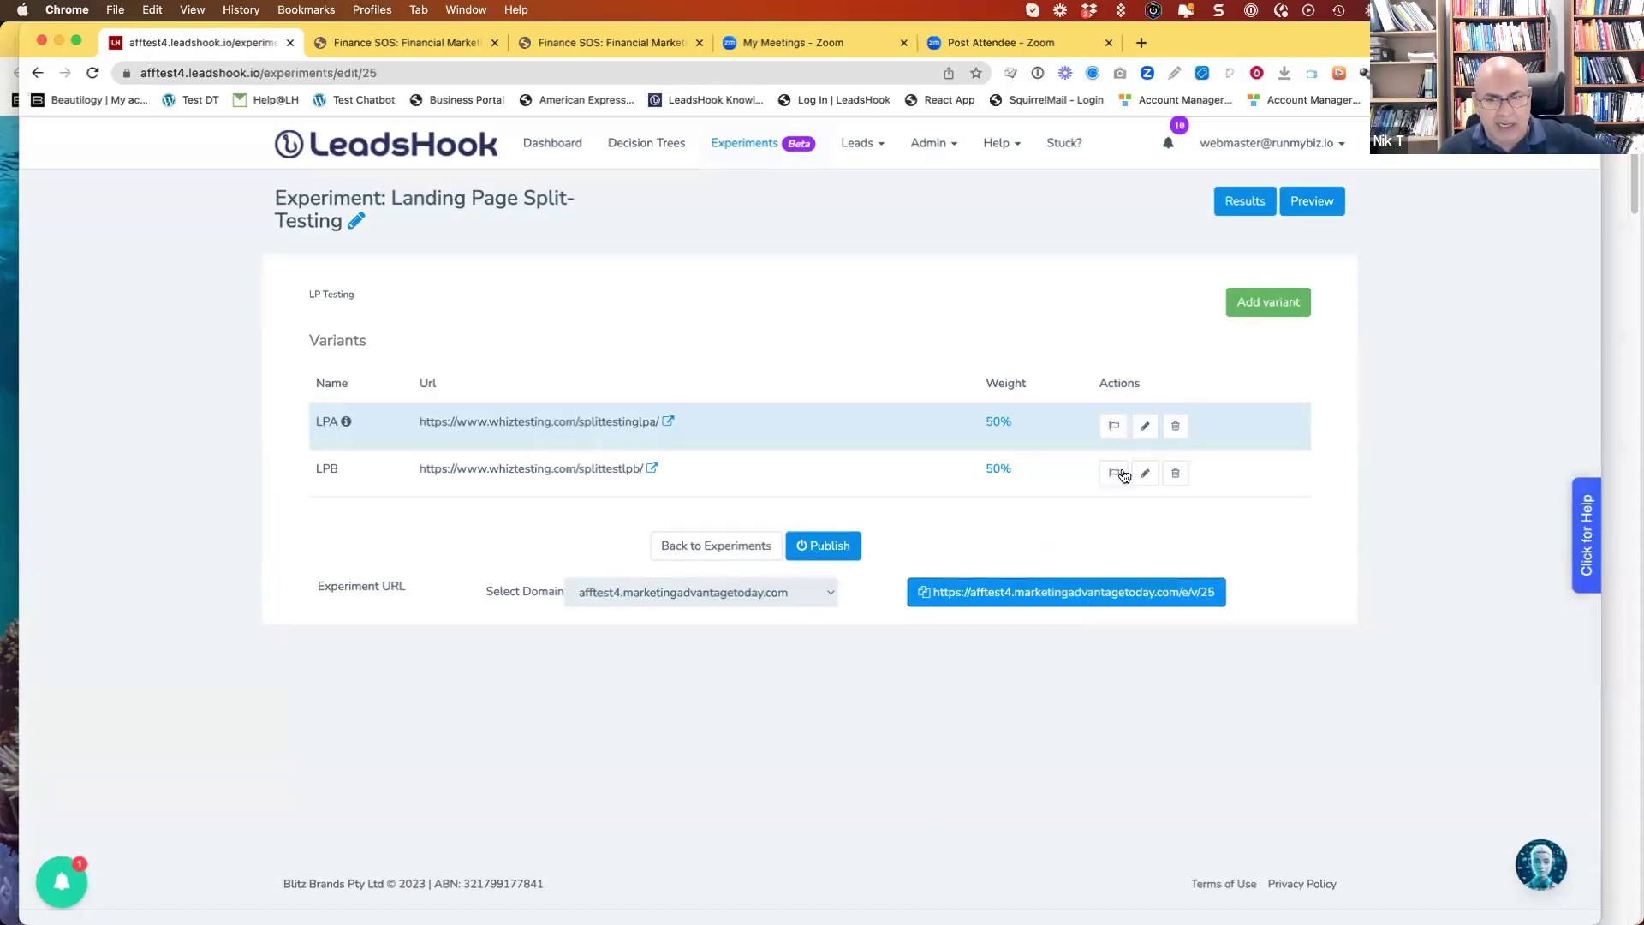
- Add a variant named "dfed" to the experiment, using the decision tree Split Test DT 1 67541, and save it
click(1283, 309)
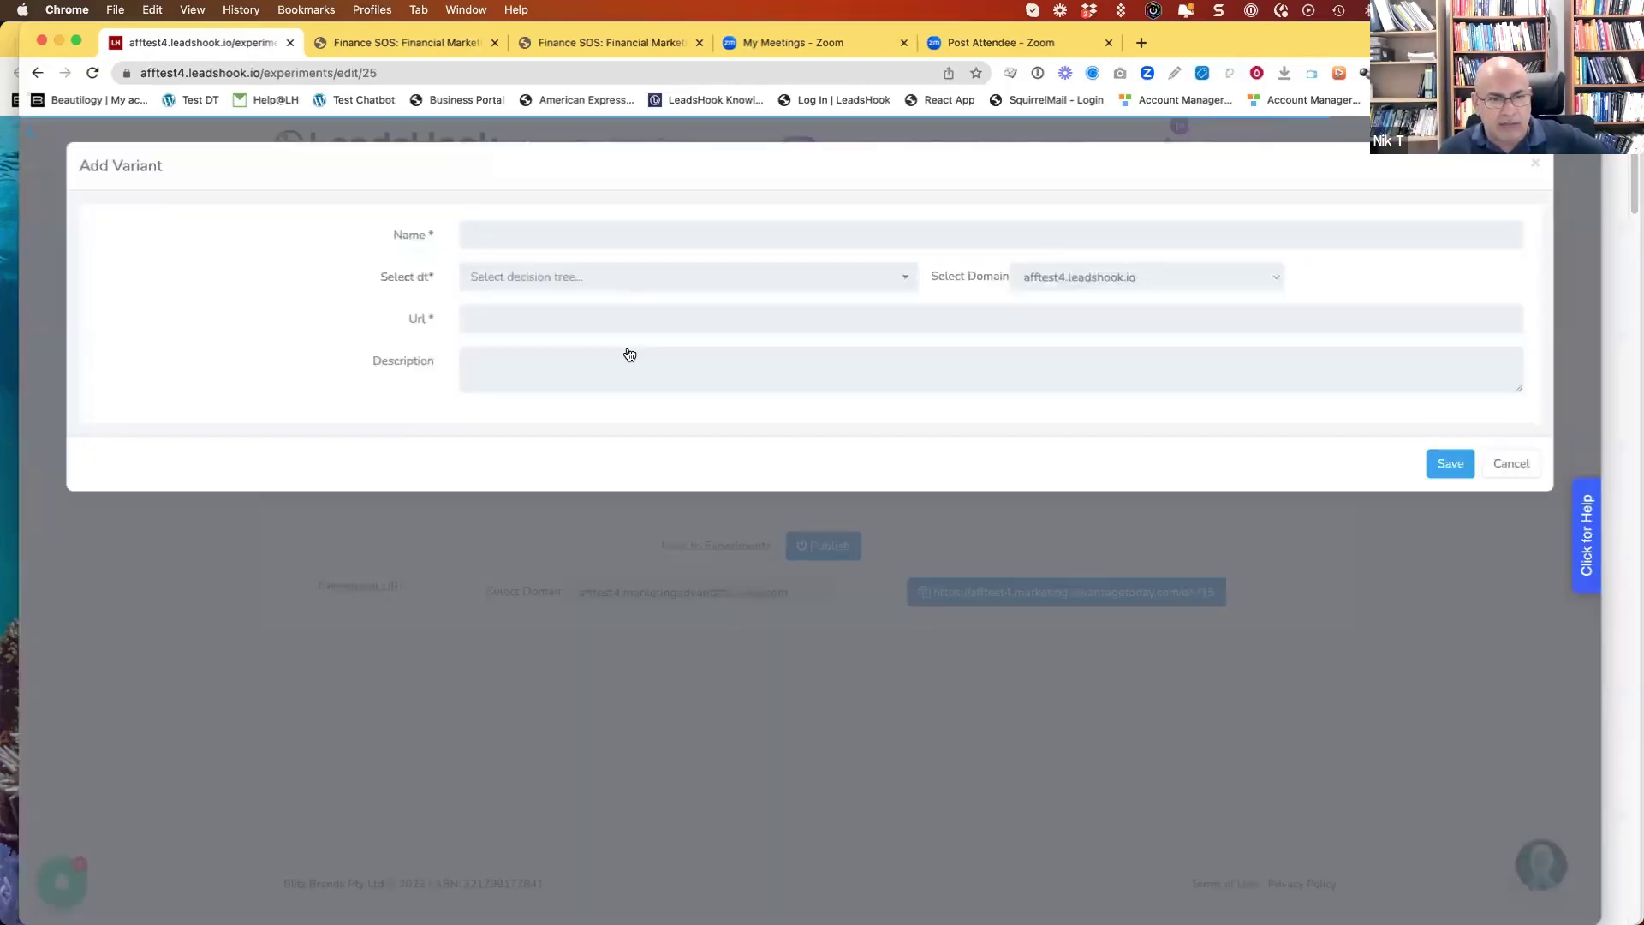
click(651, 277)
click(671, 329)
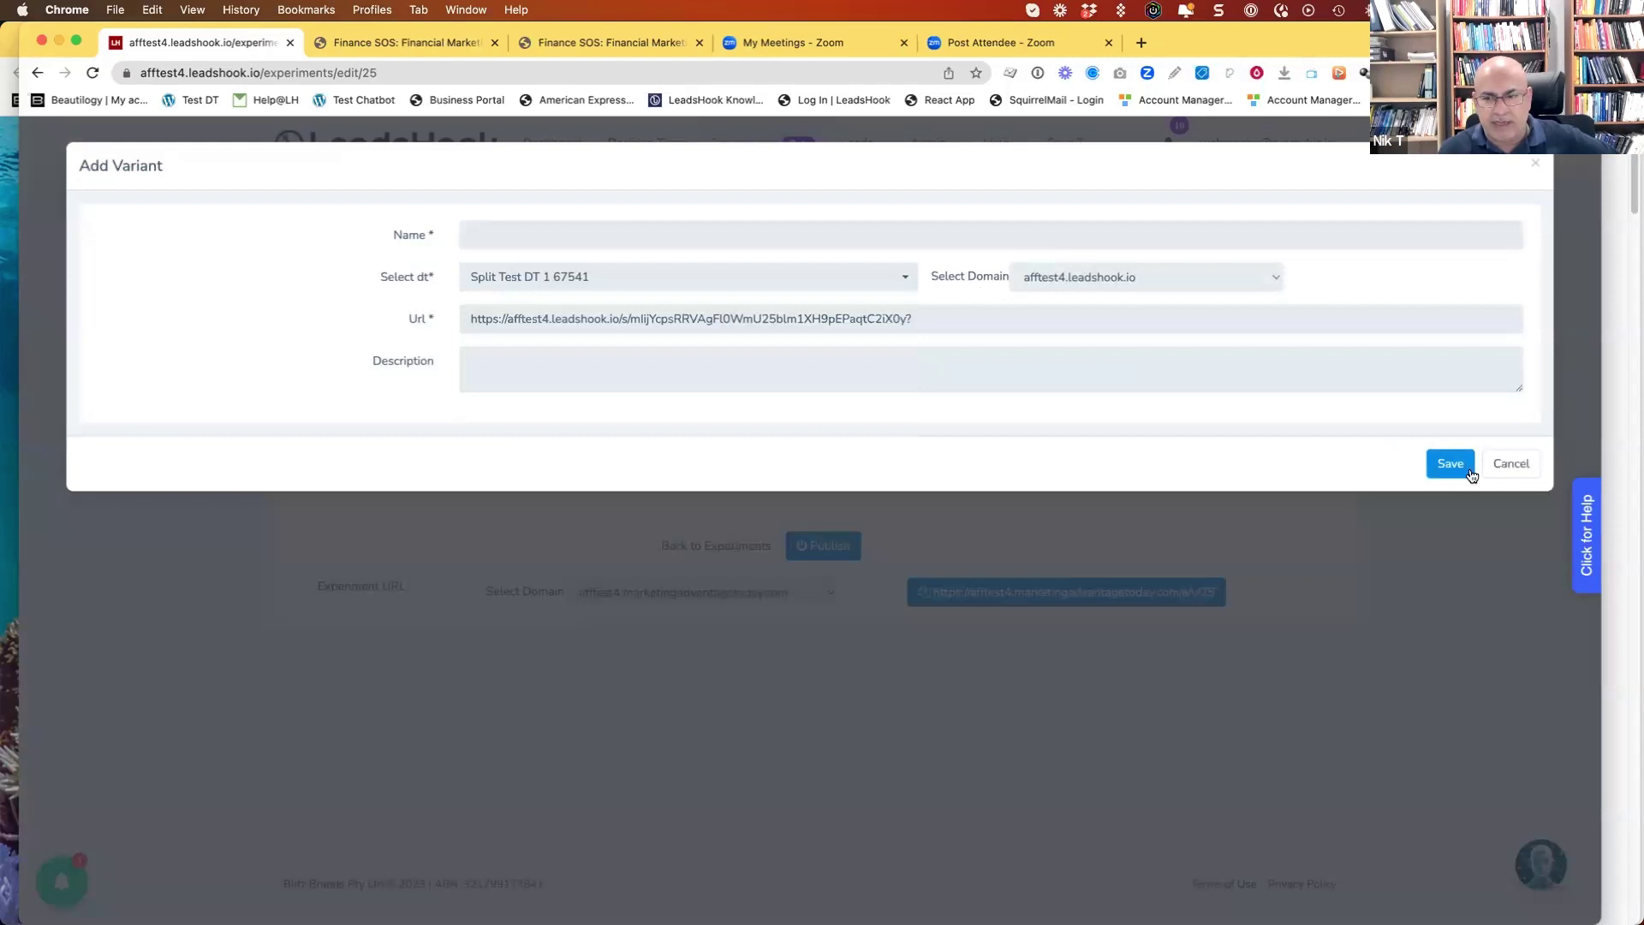
click(720, 240)
text(dfed)
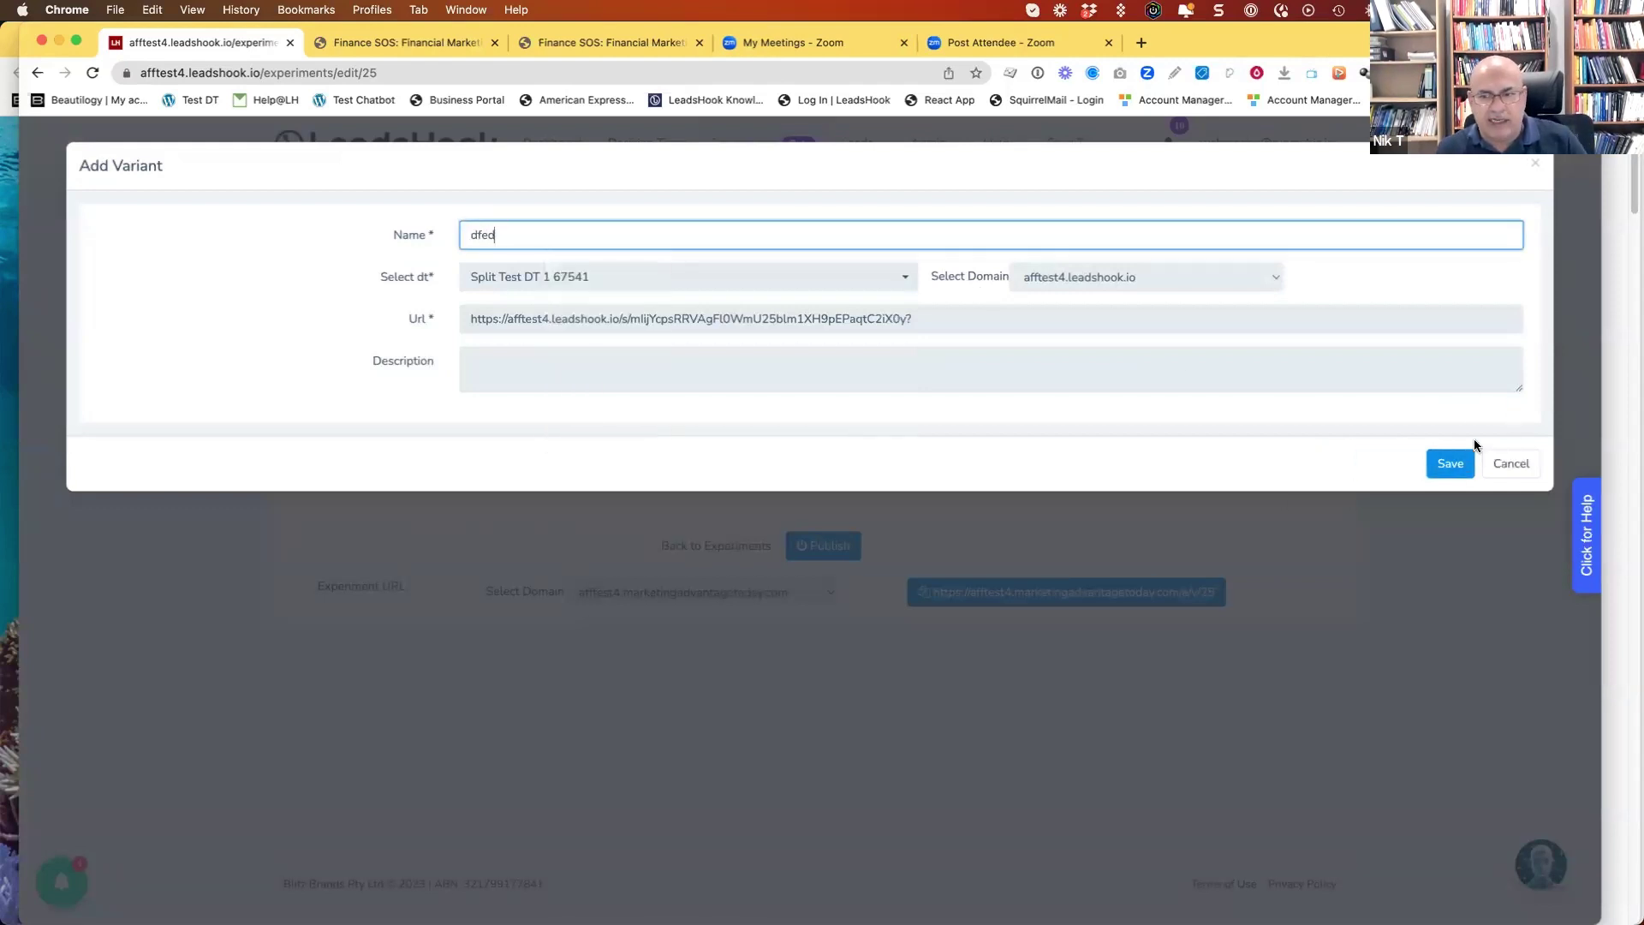
click(1450, 463)
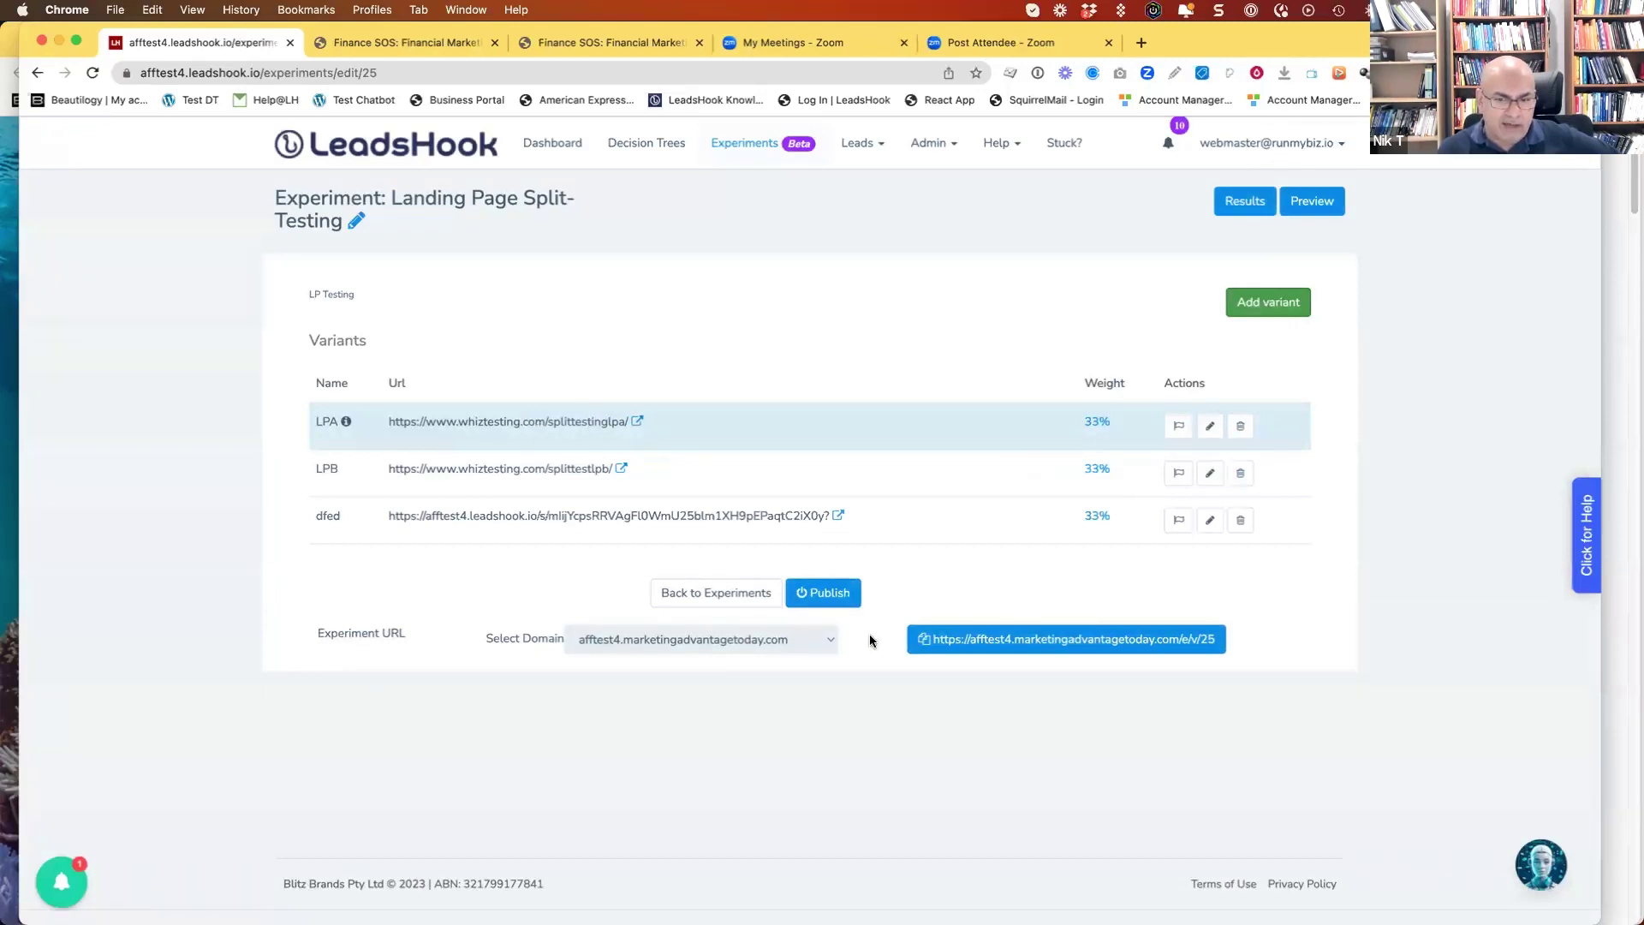
- Copy the experiment's marketingadvantagetoday.com link for sharing and switch to the Conversion Lab slides in Firefox
click(1106, 651)
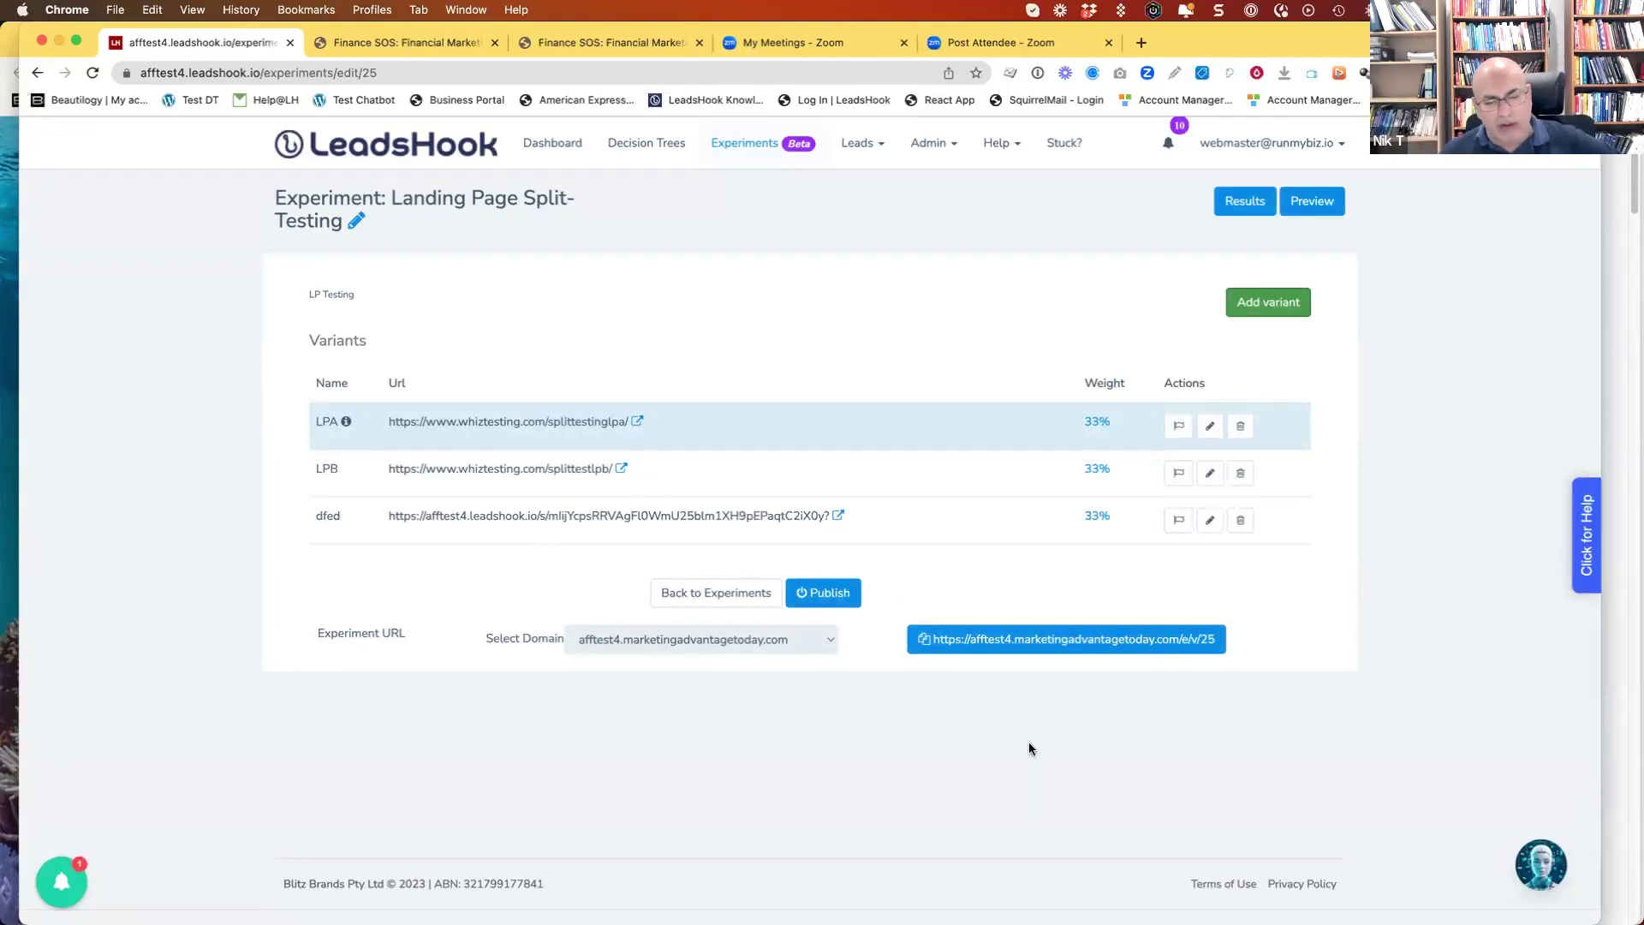
click(1016, 643)
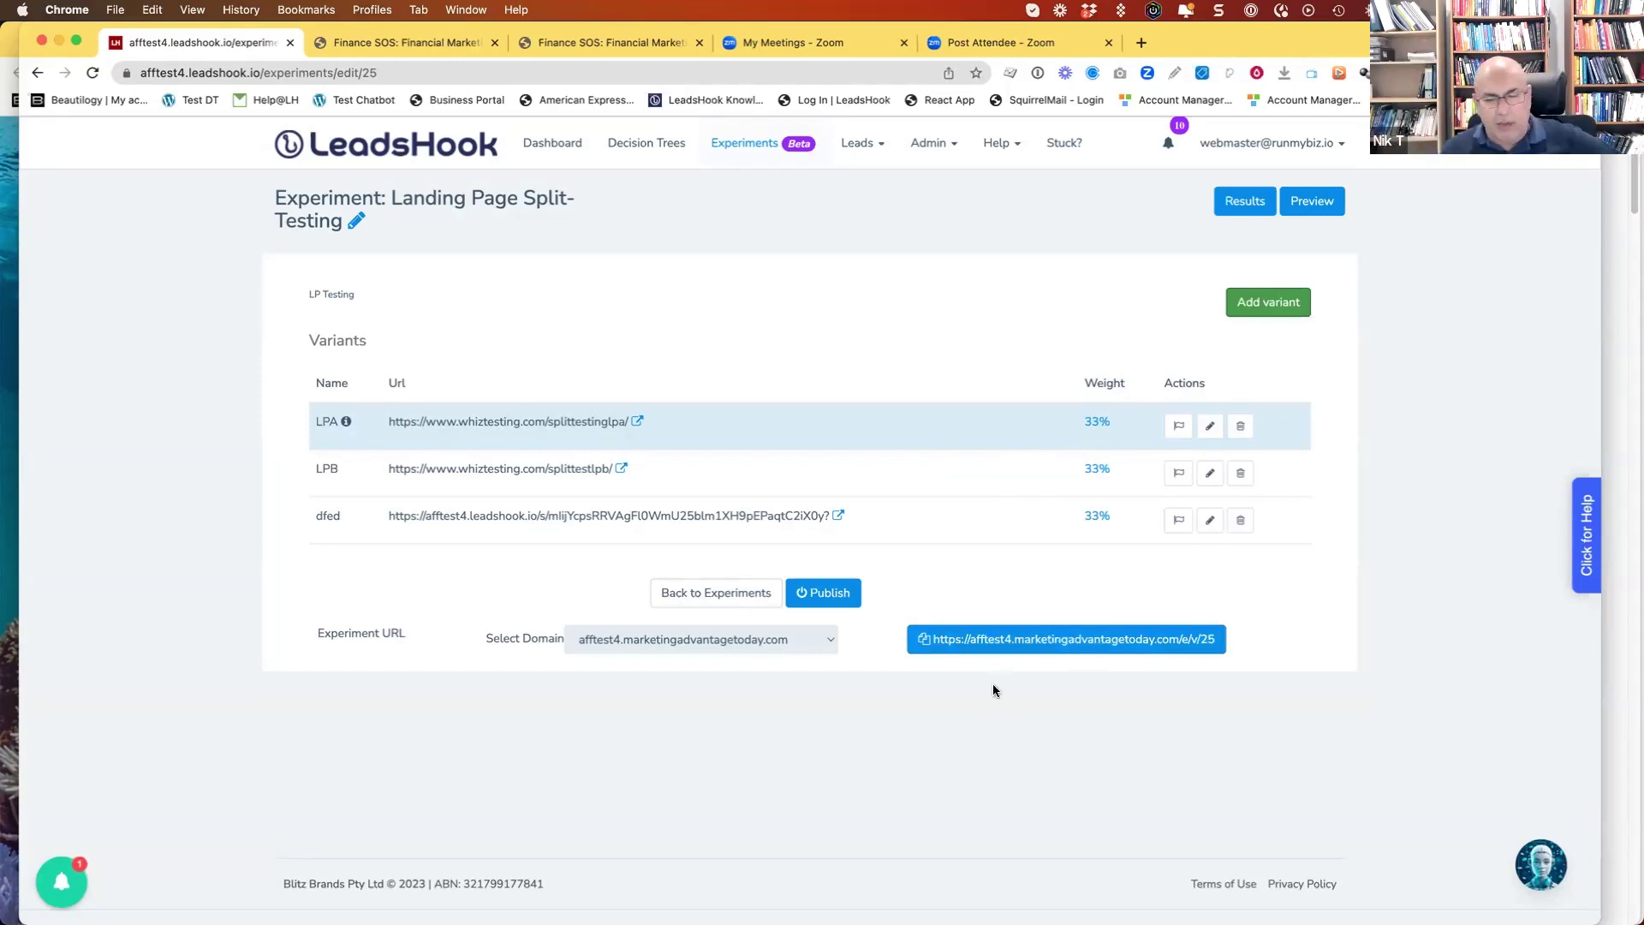
click(1141, 648)
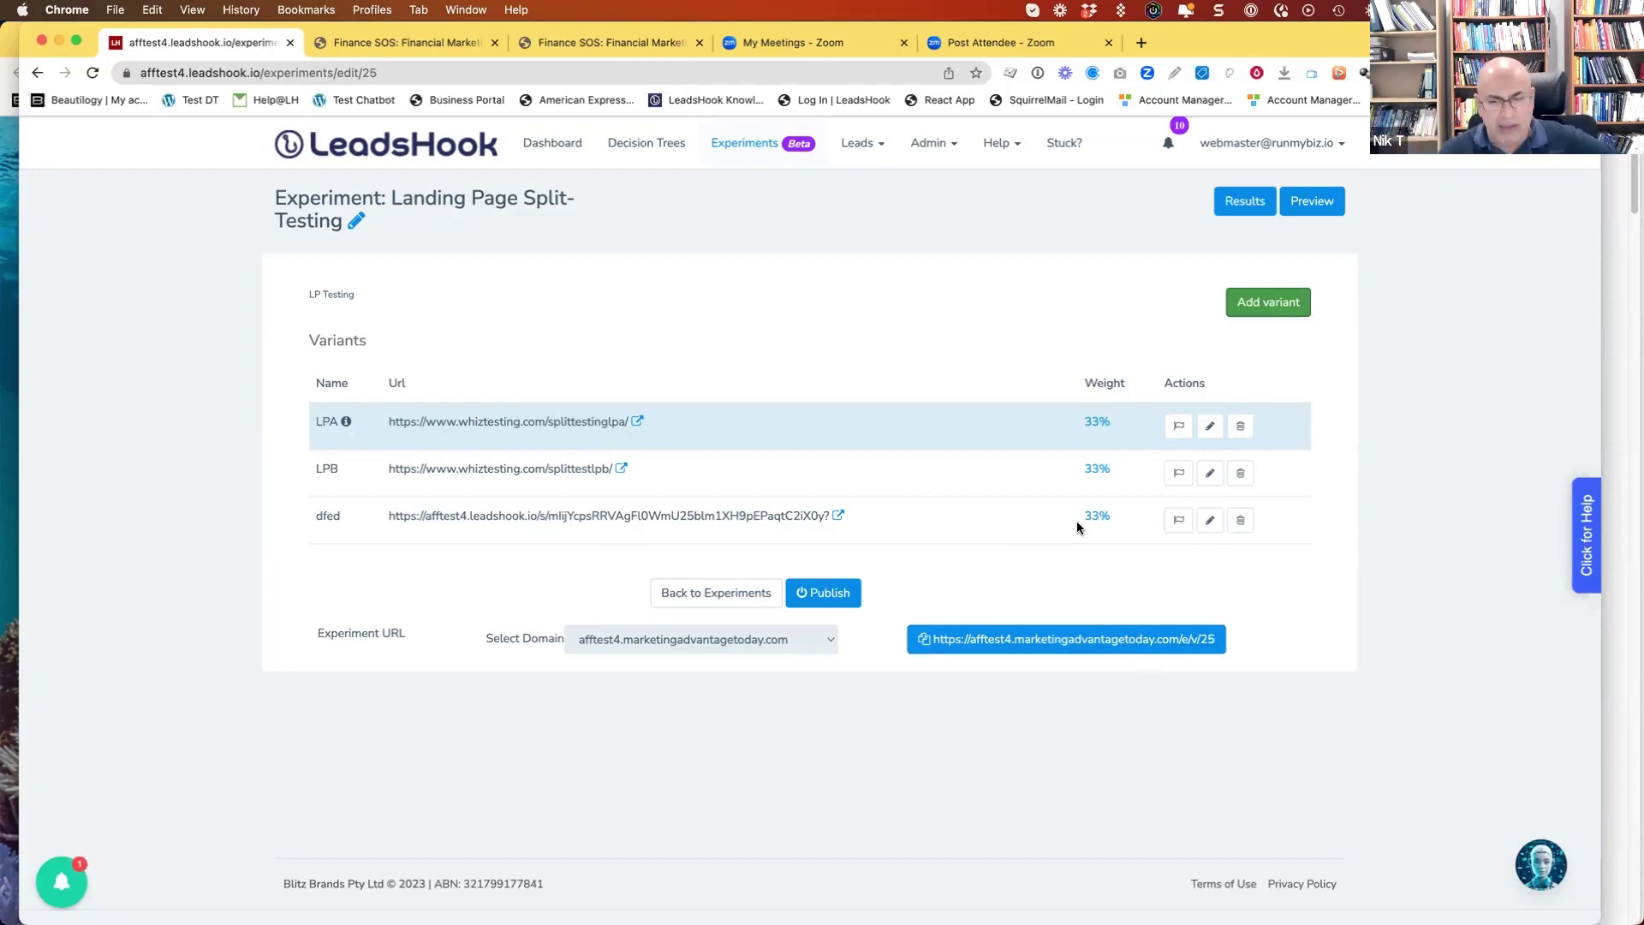
click(1042, 647)
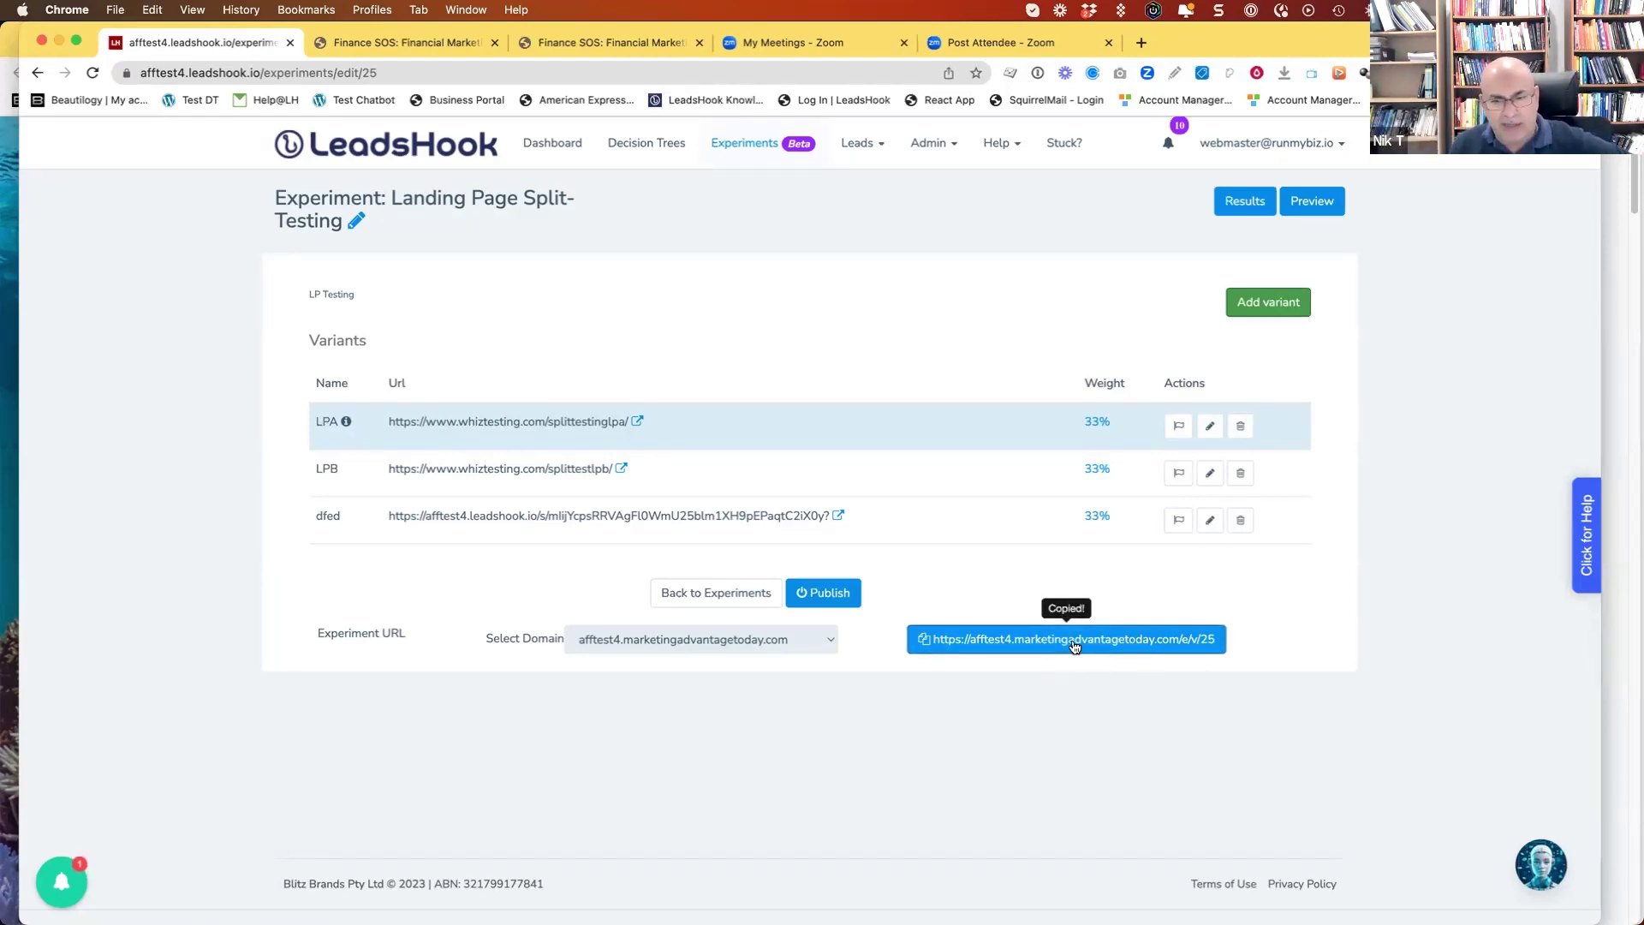
click(1209, 642)
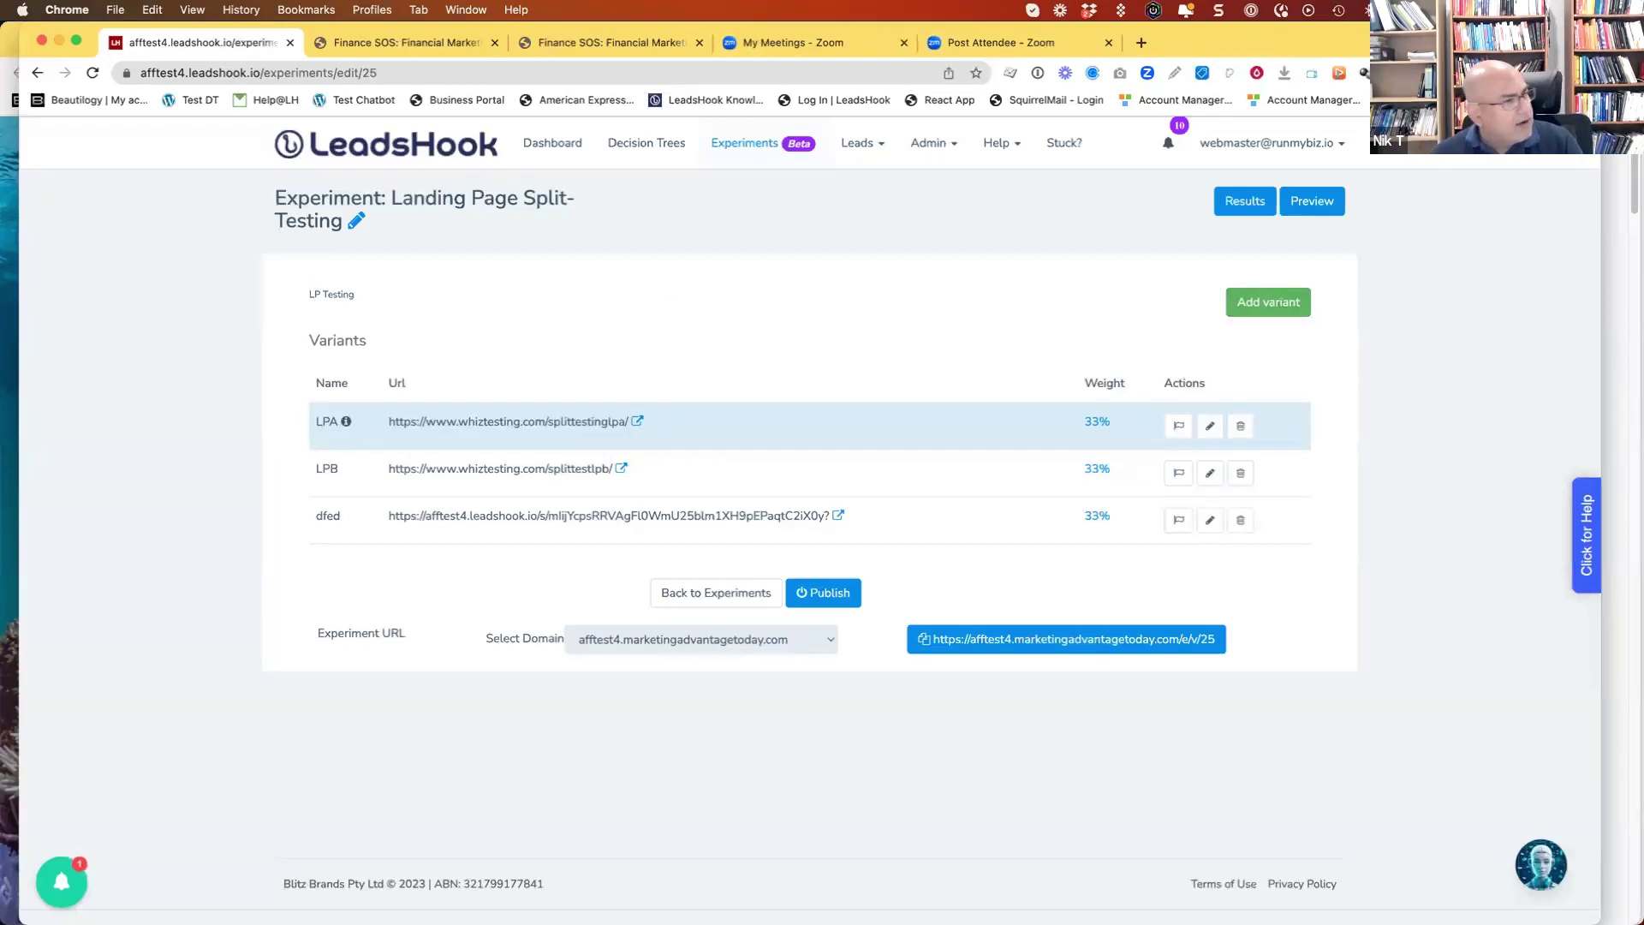
key(super+Tab)
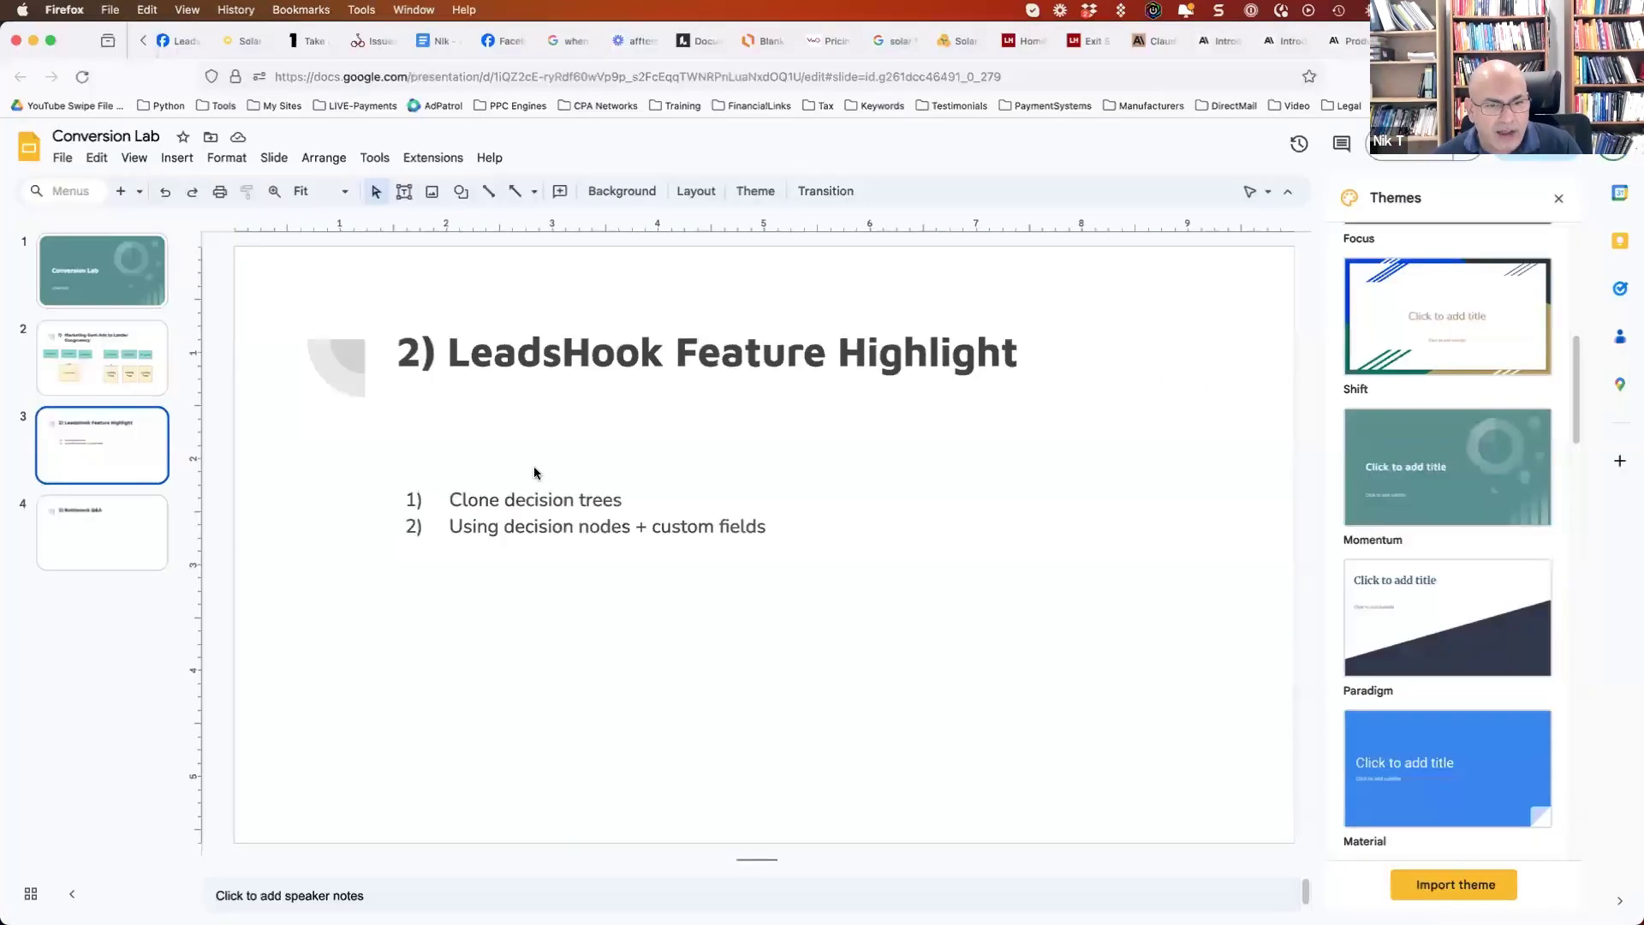
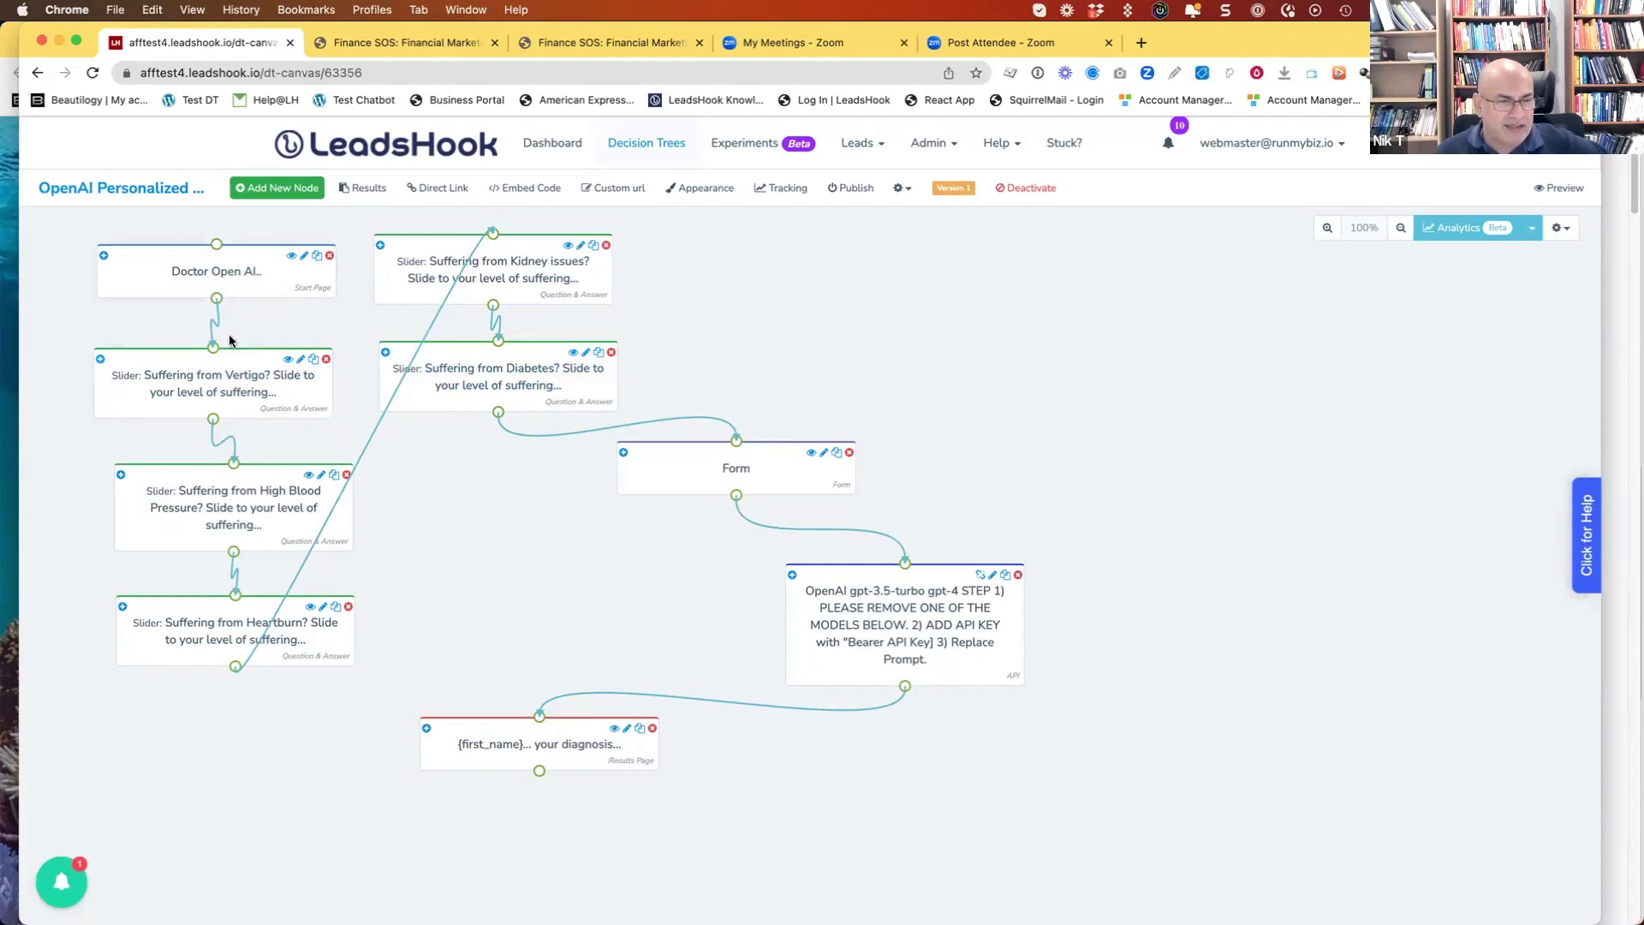
- Review the OpenAI API node and the {medical_diagnosis_open_ai} field in the results page node, closing both without saving
click(931, 588)
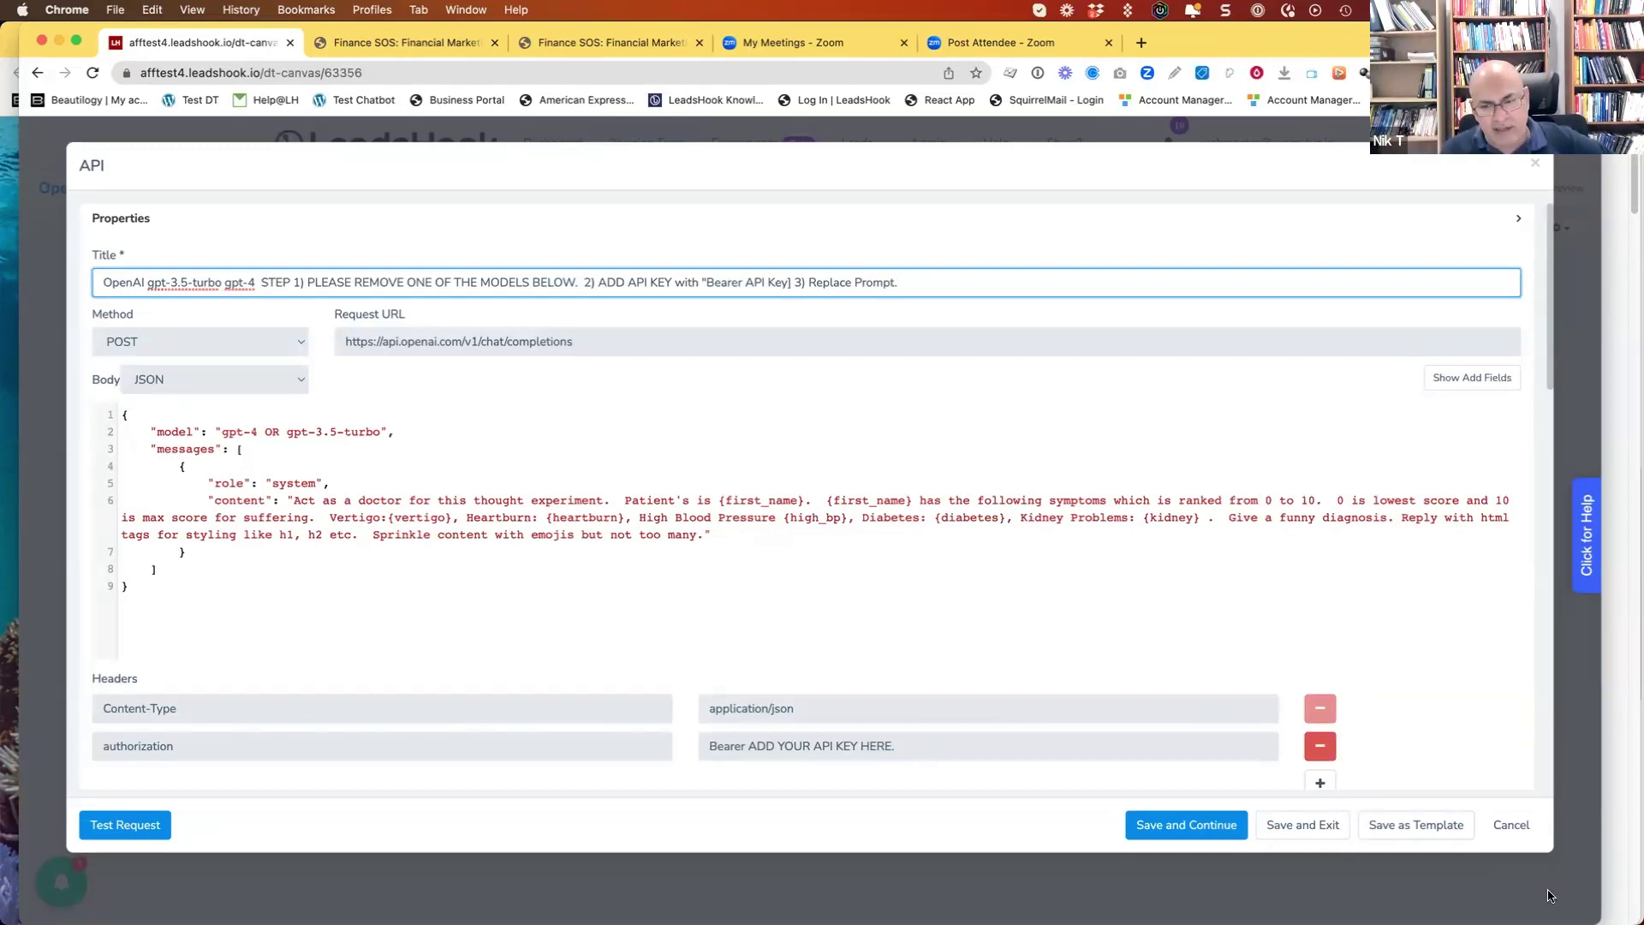
click(1507, 826)
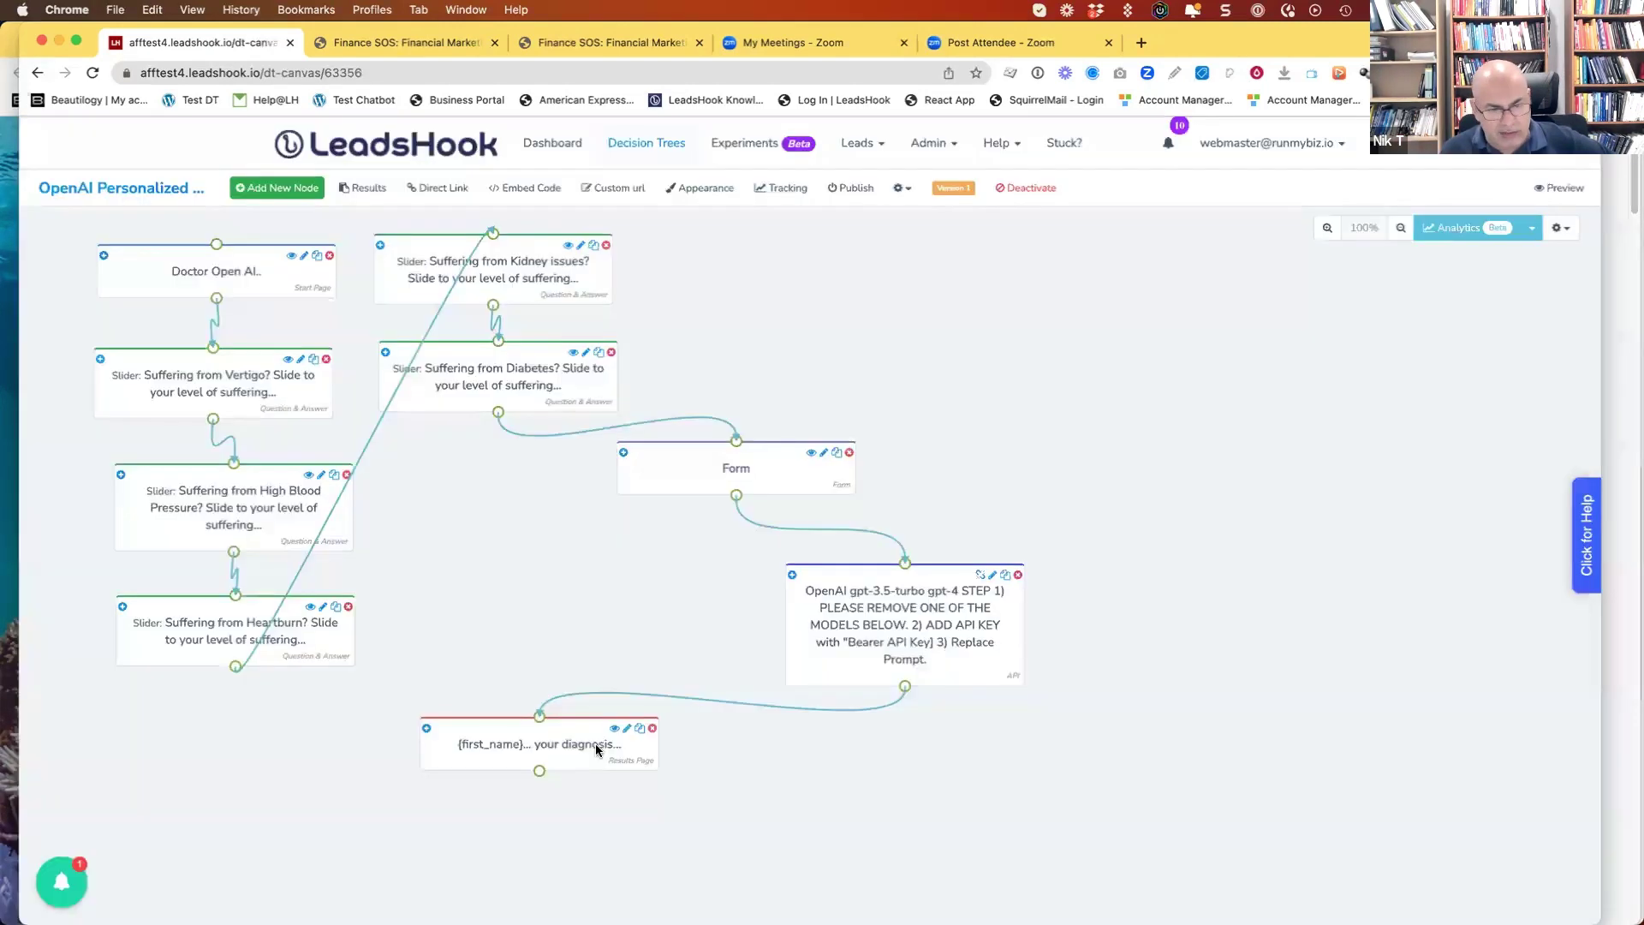
click(626, 727)
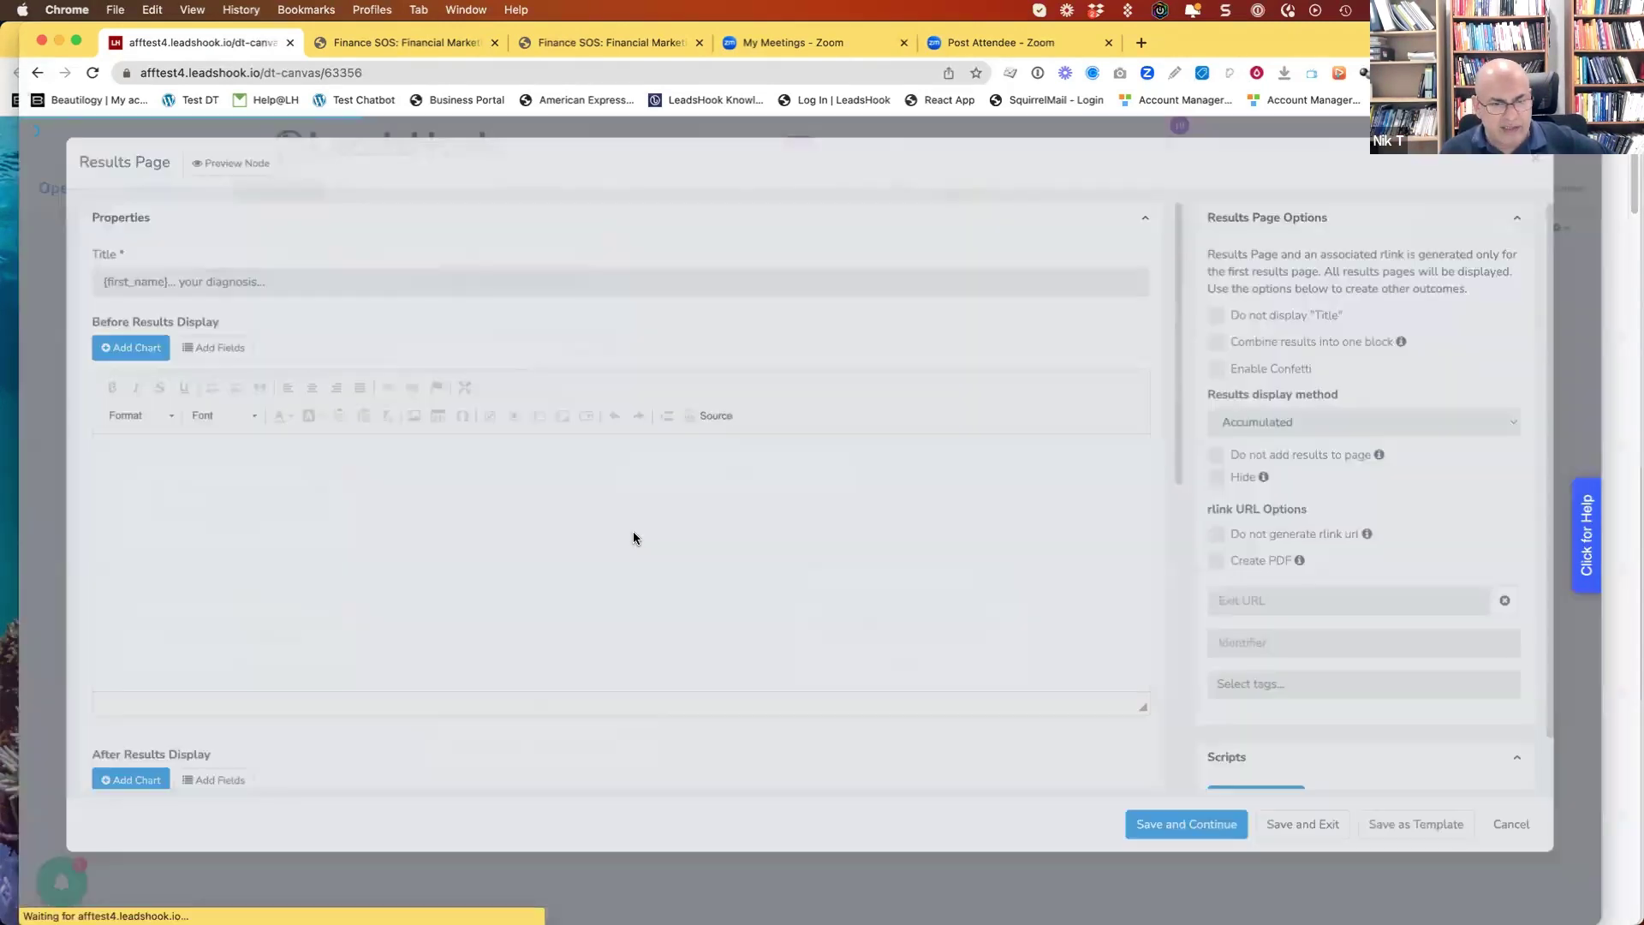
drag(760, 477, 403, 477)
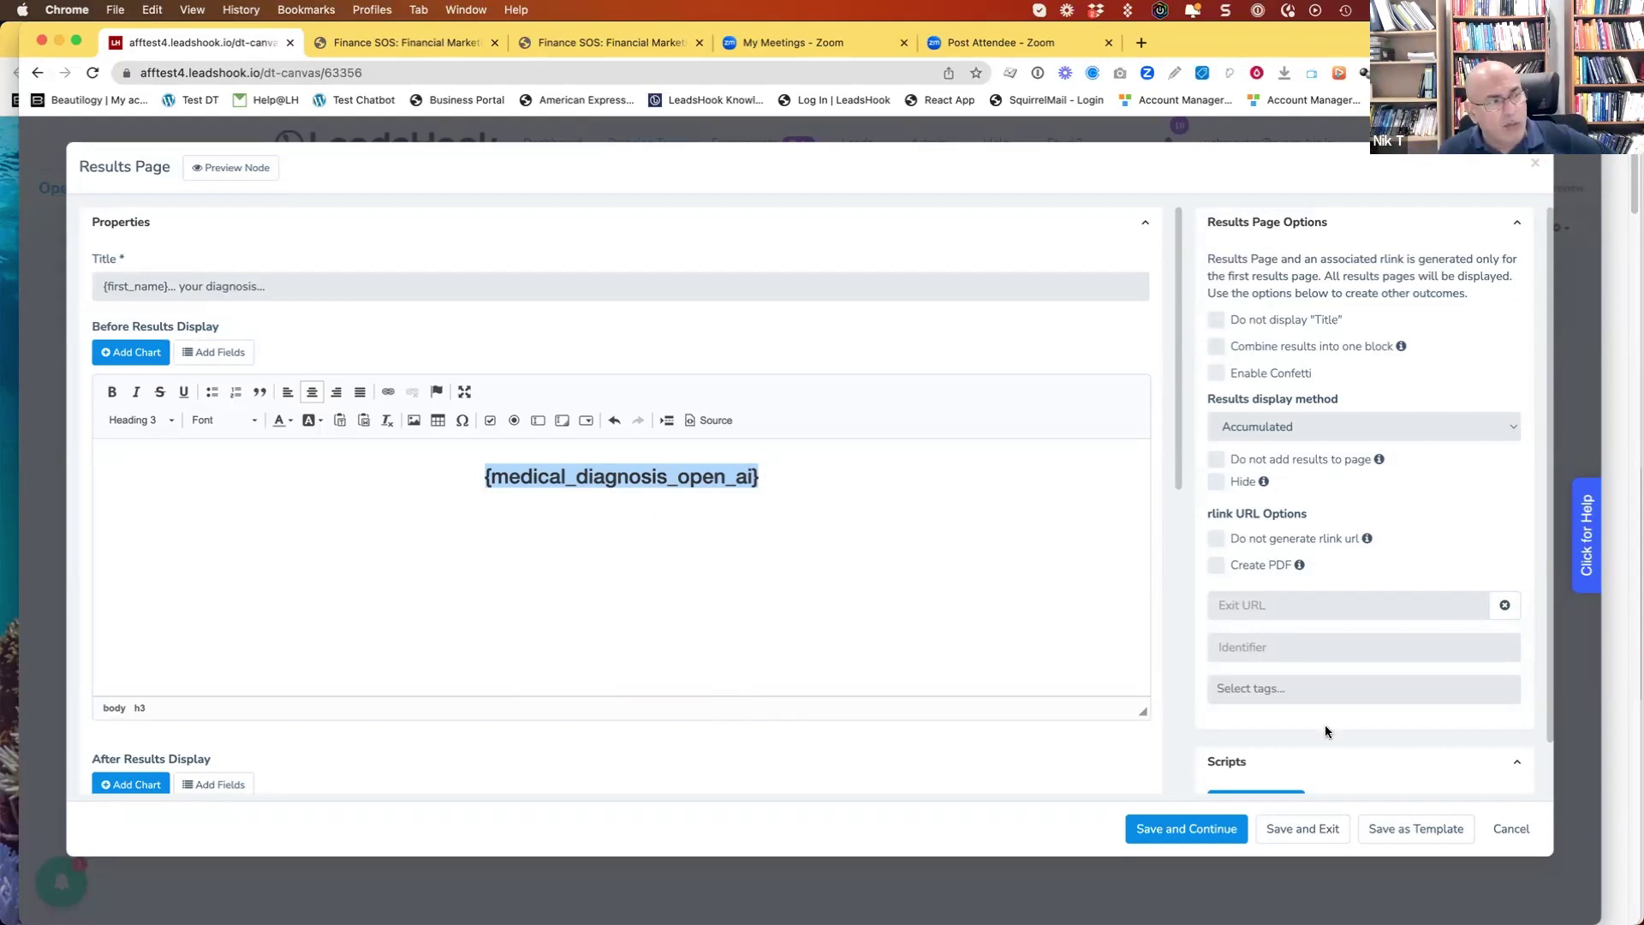
click(1510, 829)
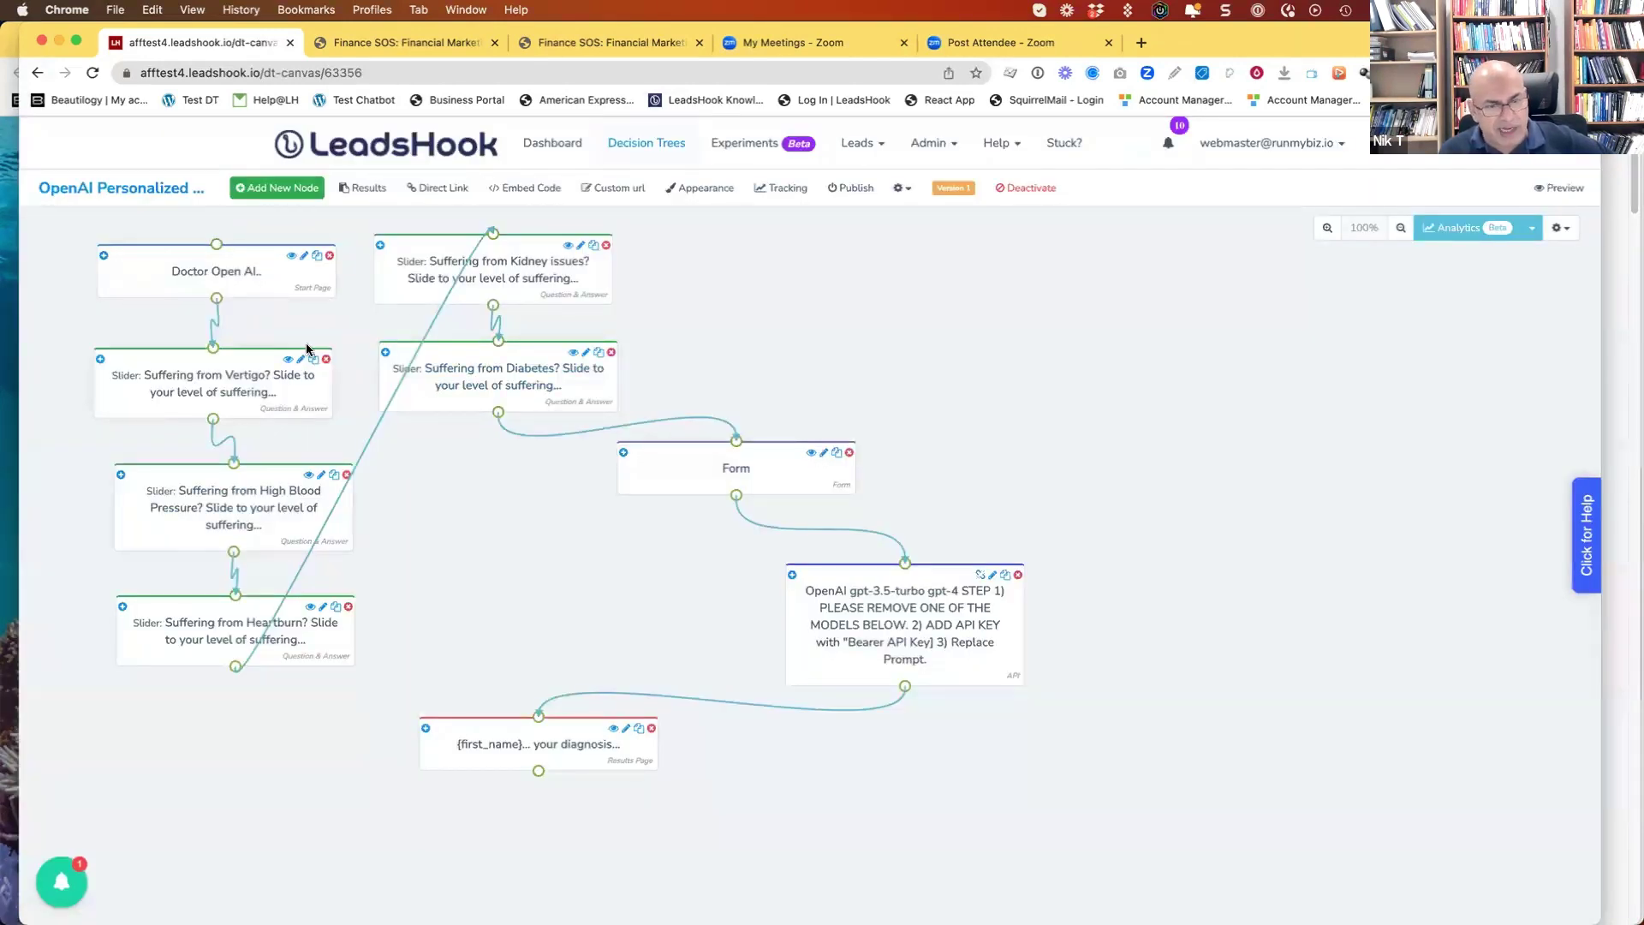
- Examine the doctor prompt in the OpenAI API node's JSON body and its headers, and close the node without saving
click(932, 607)
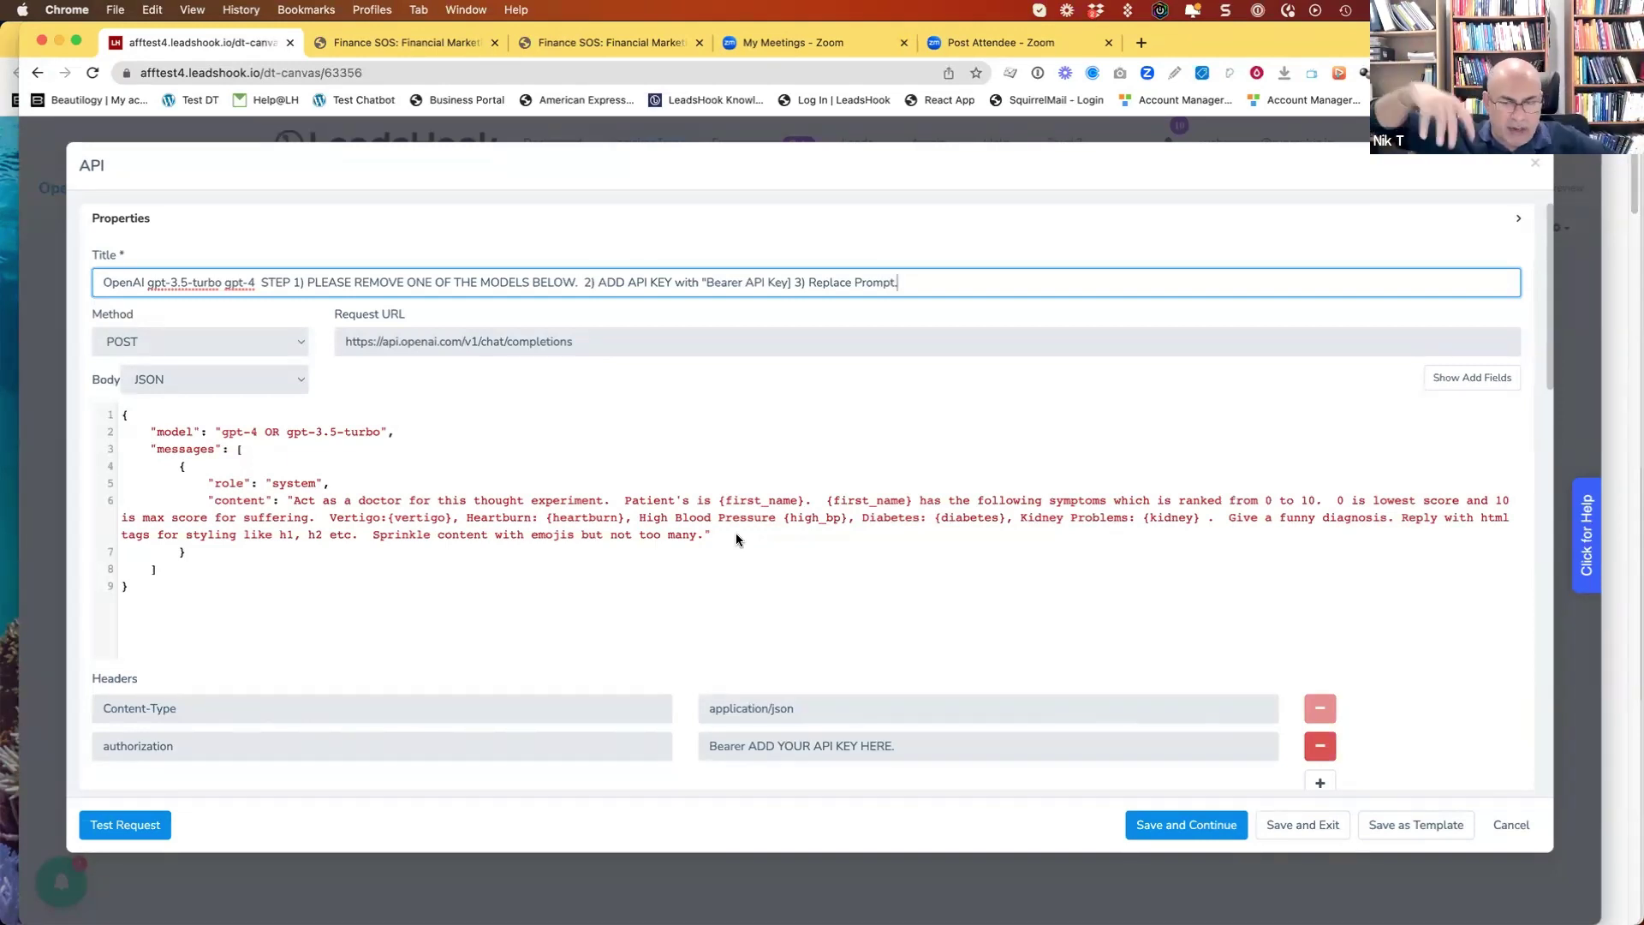
drag(394, 553, 192, 512)
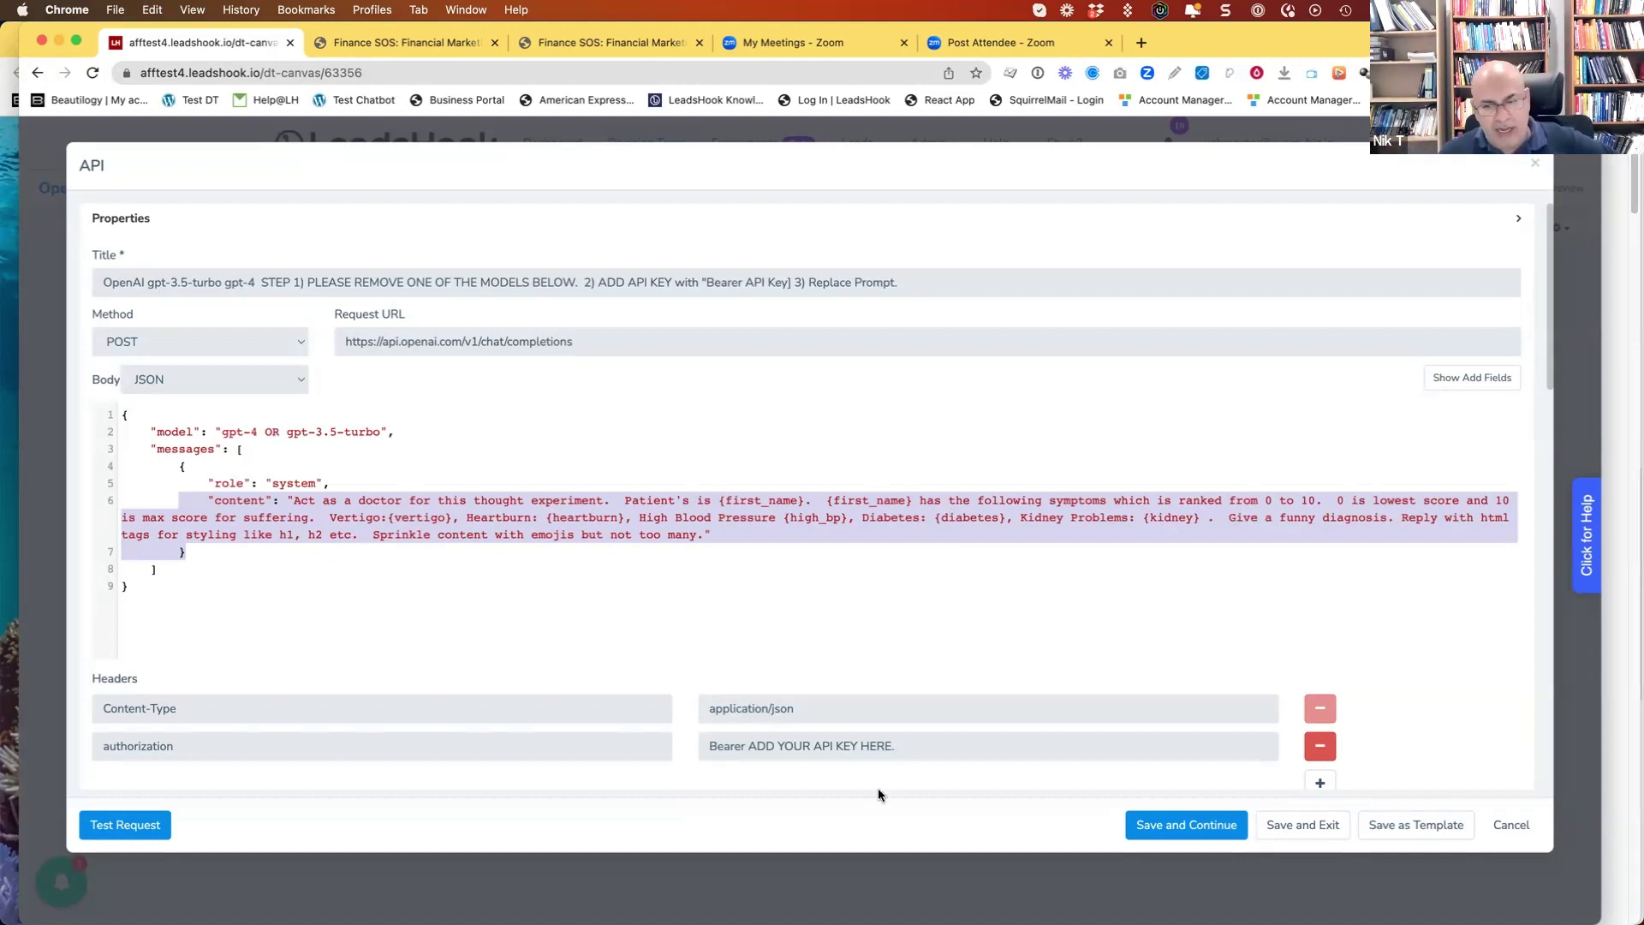
click(1510, 825)
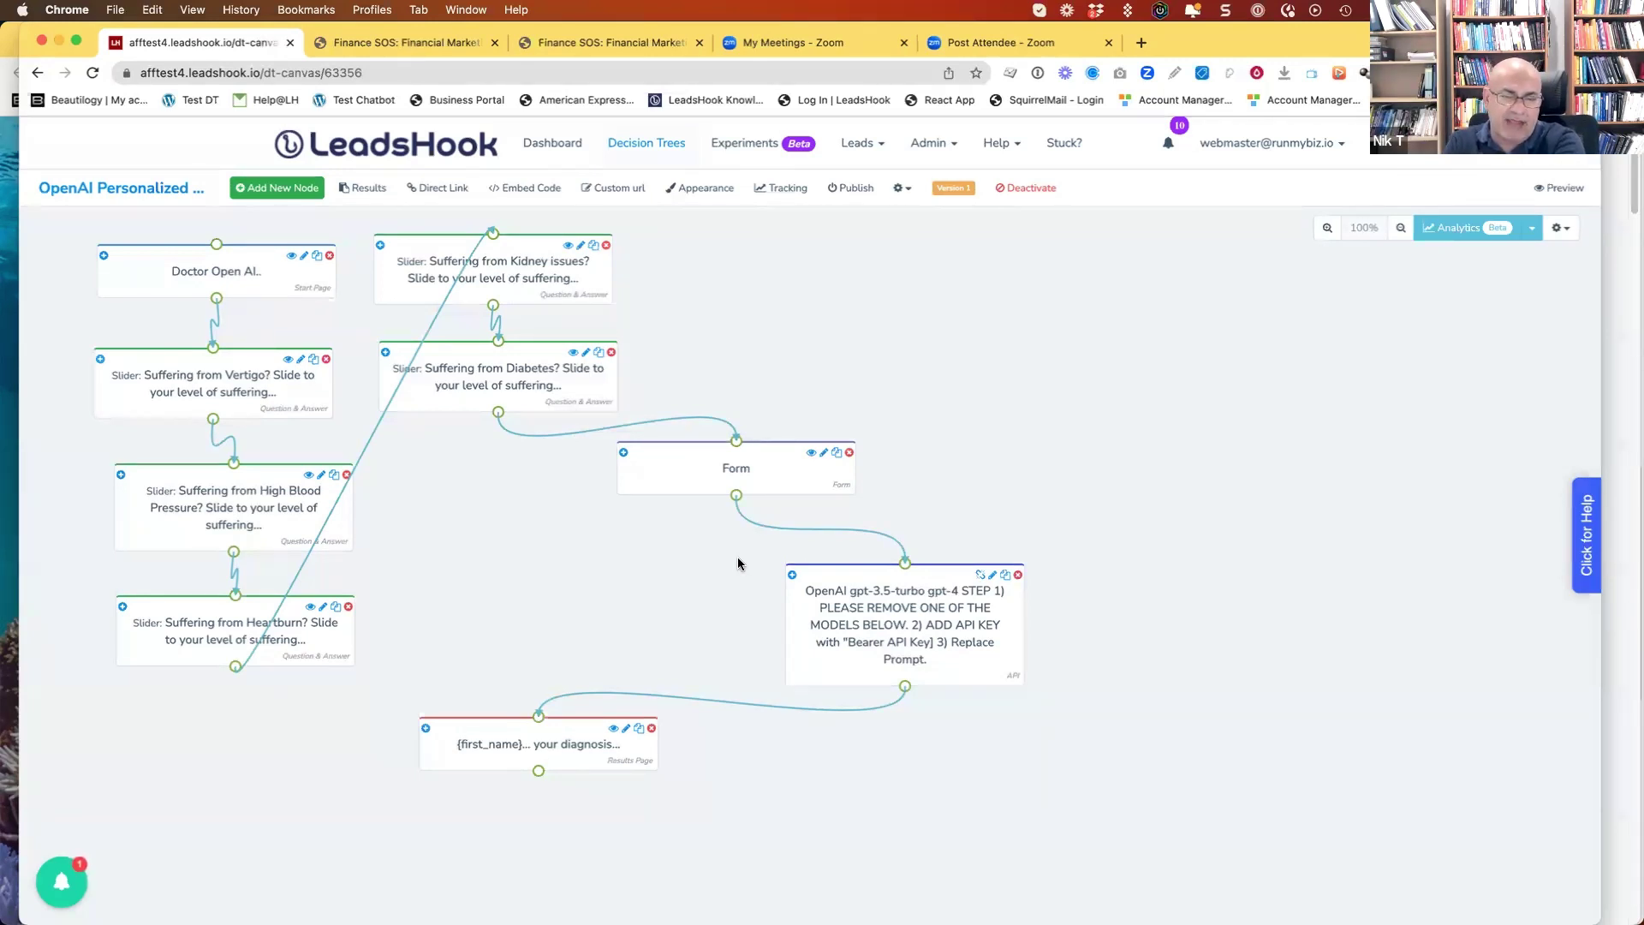
click(890, 626)
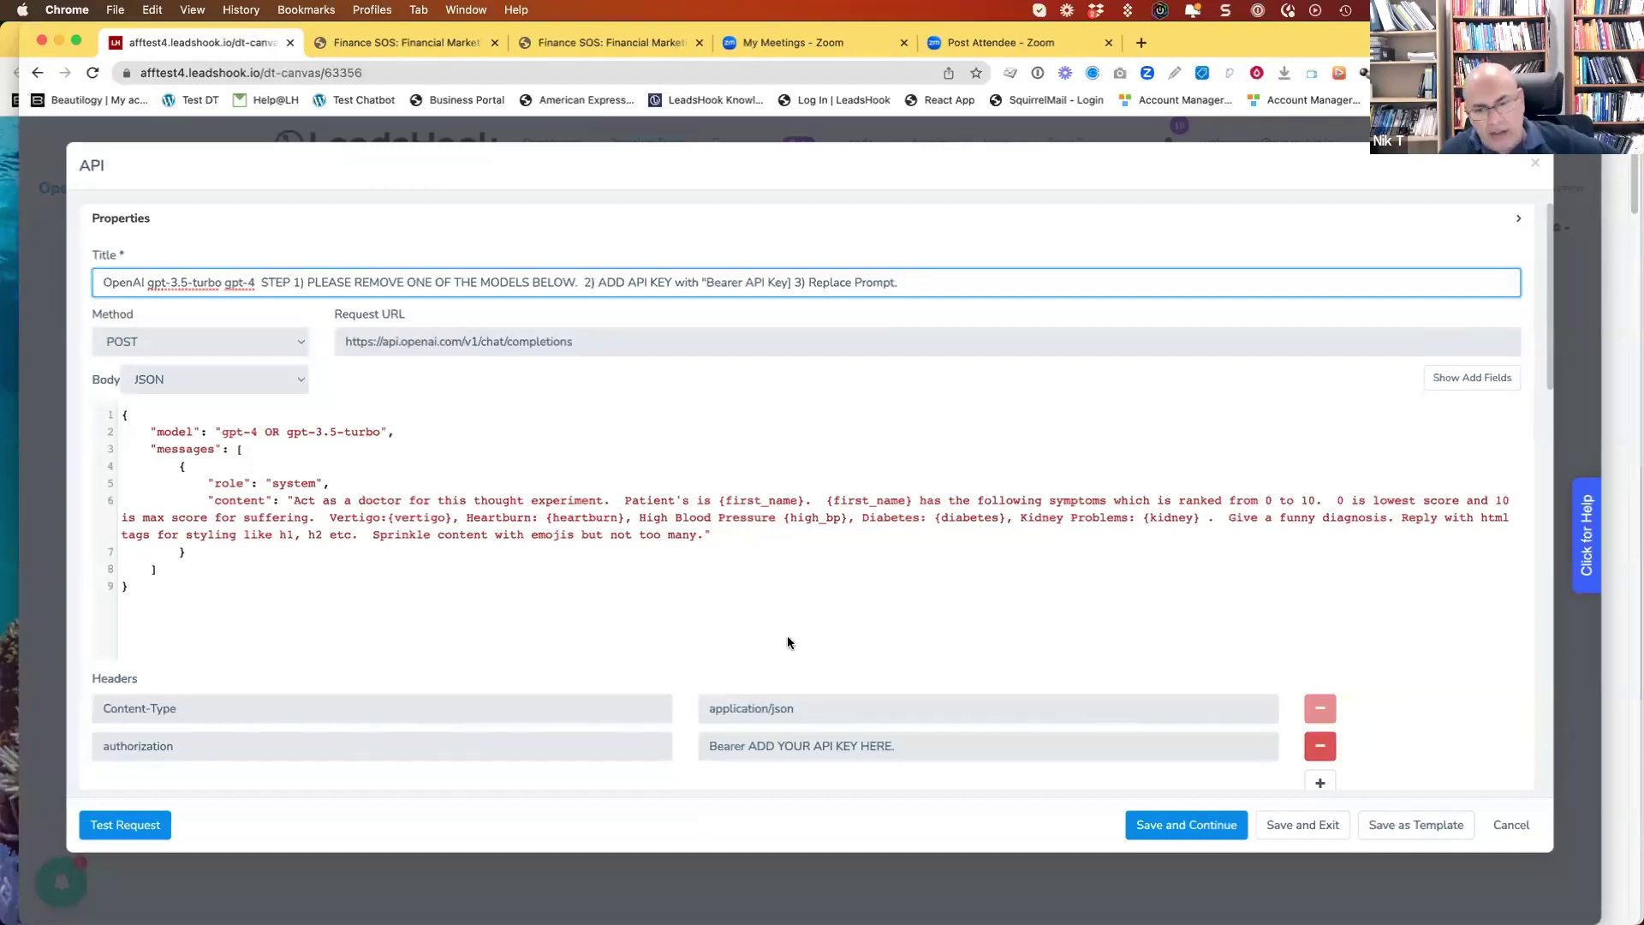
click(1507, 824)
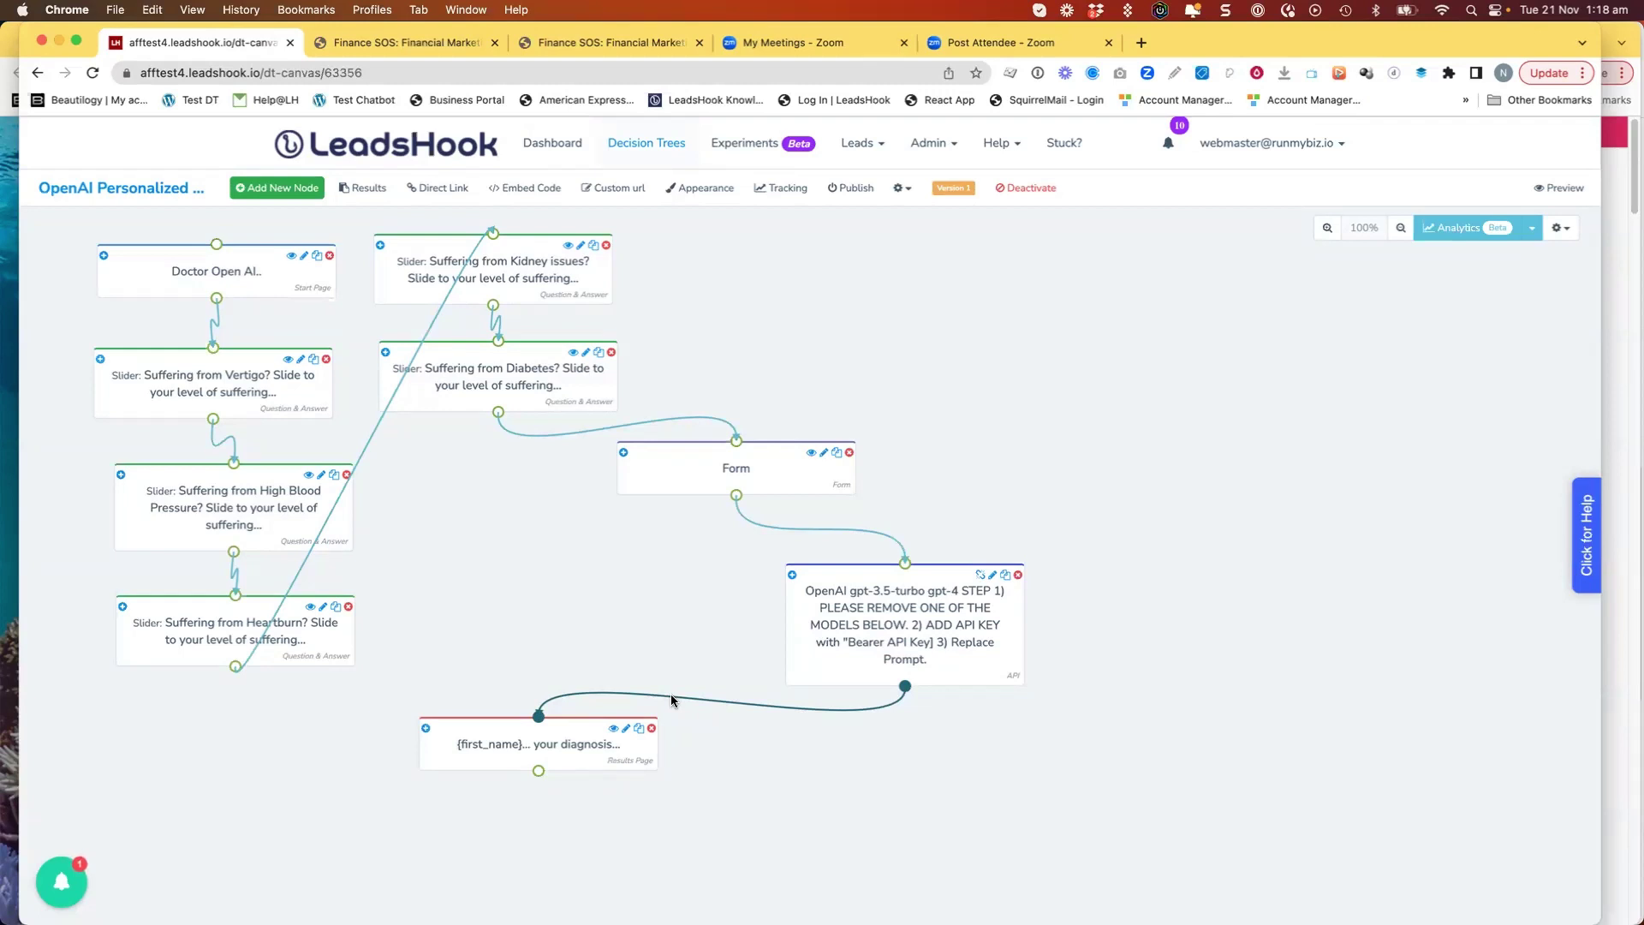
- Review the Vertigo slider question's settings and the decision tree's appearance theme, closing both without saving
click(779, 731)
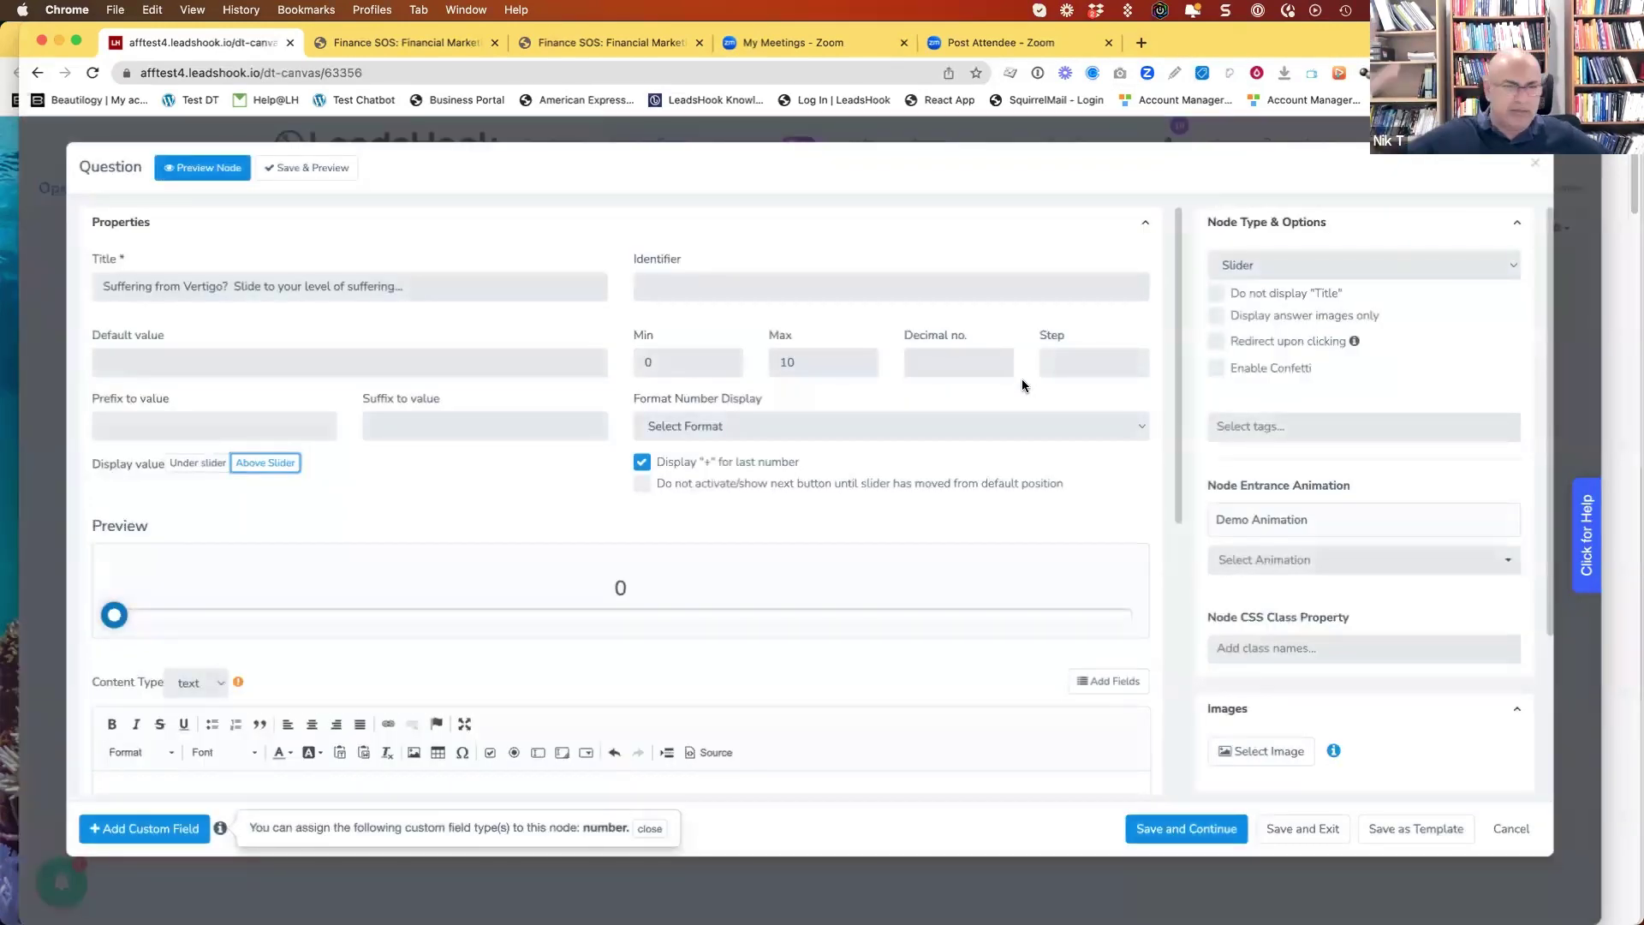
click(1514, 832)
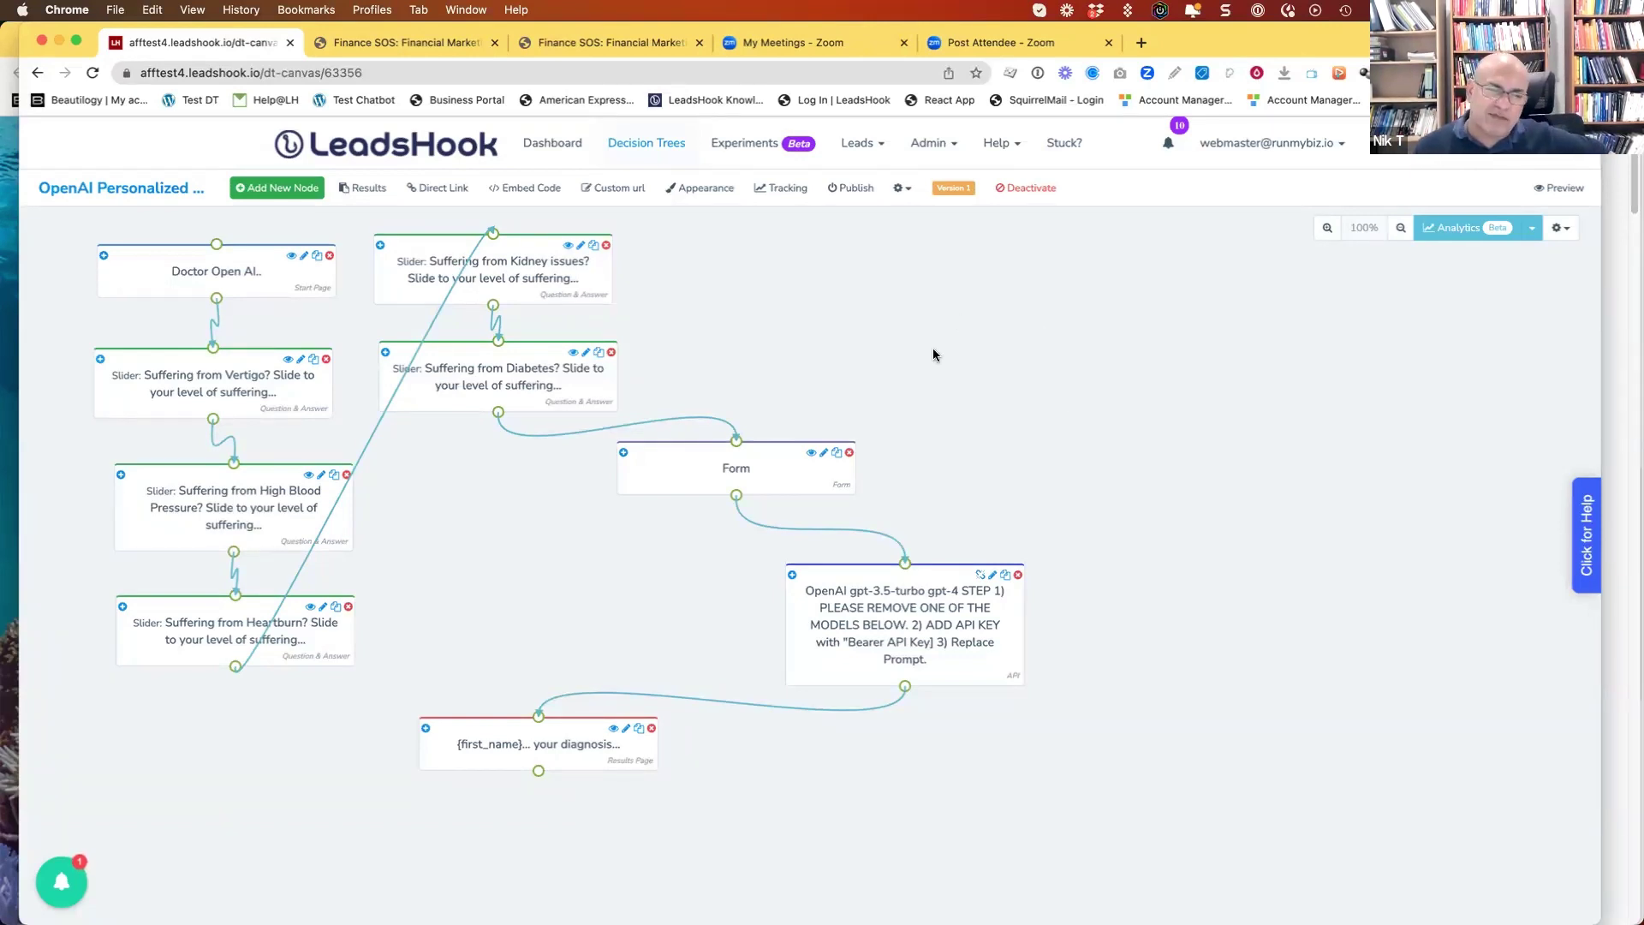
click(722, 195)
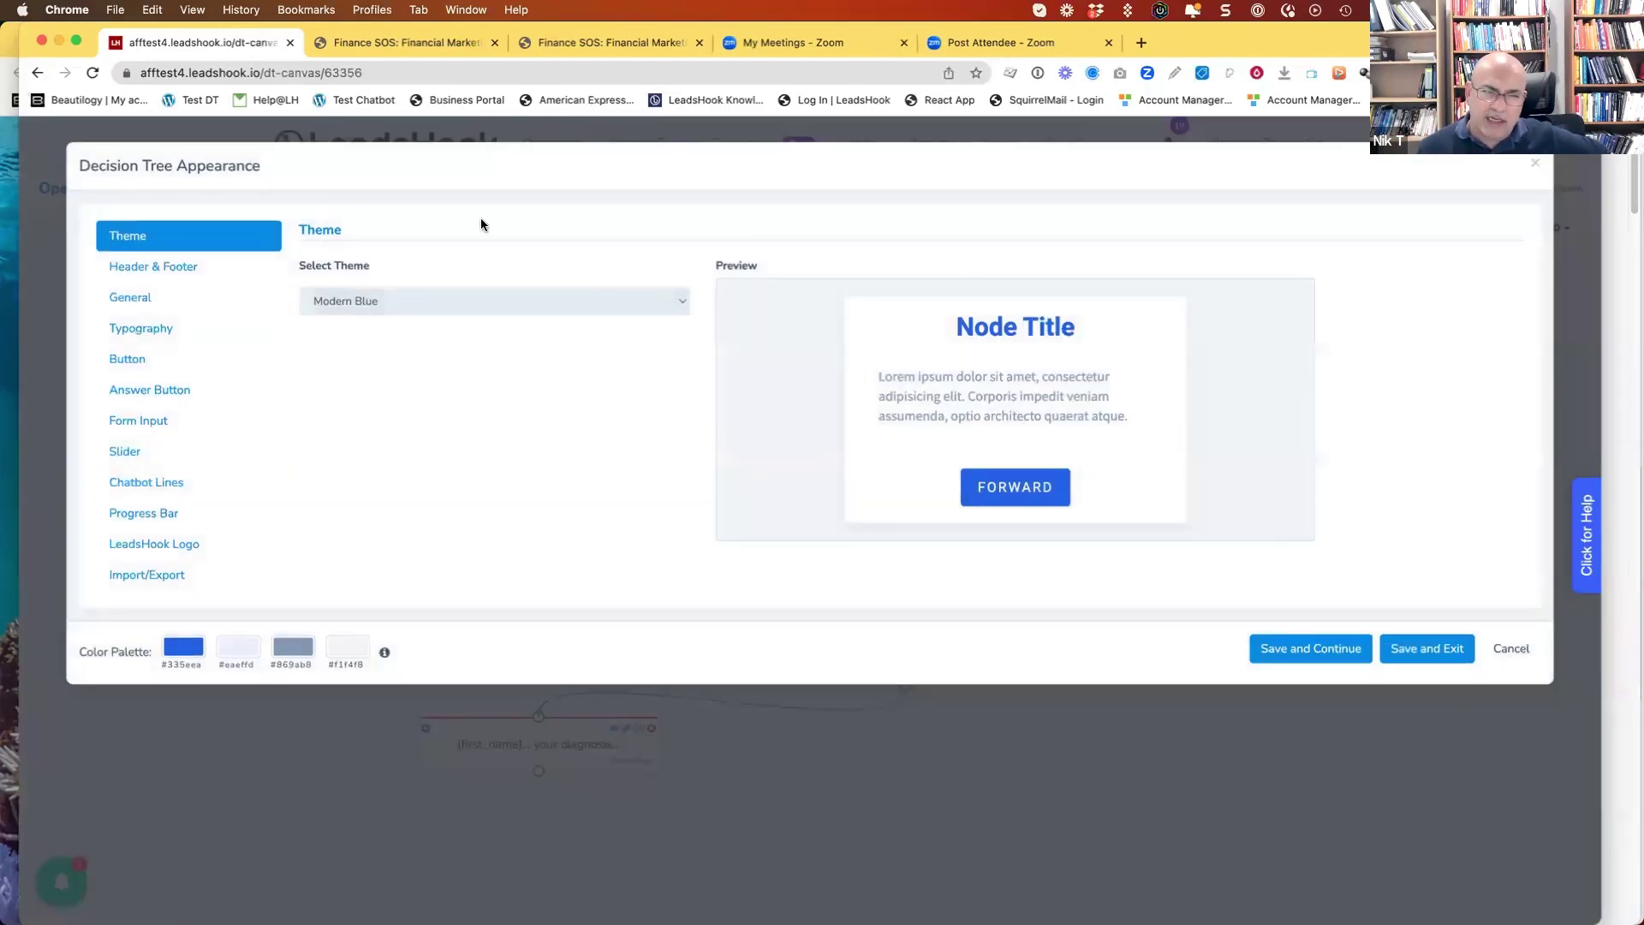
click(1482, 649)
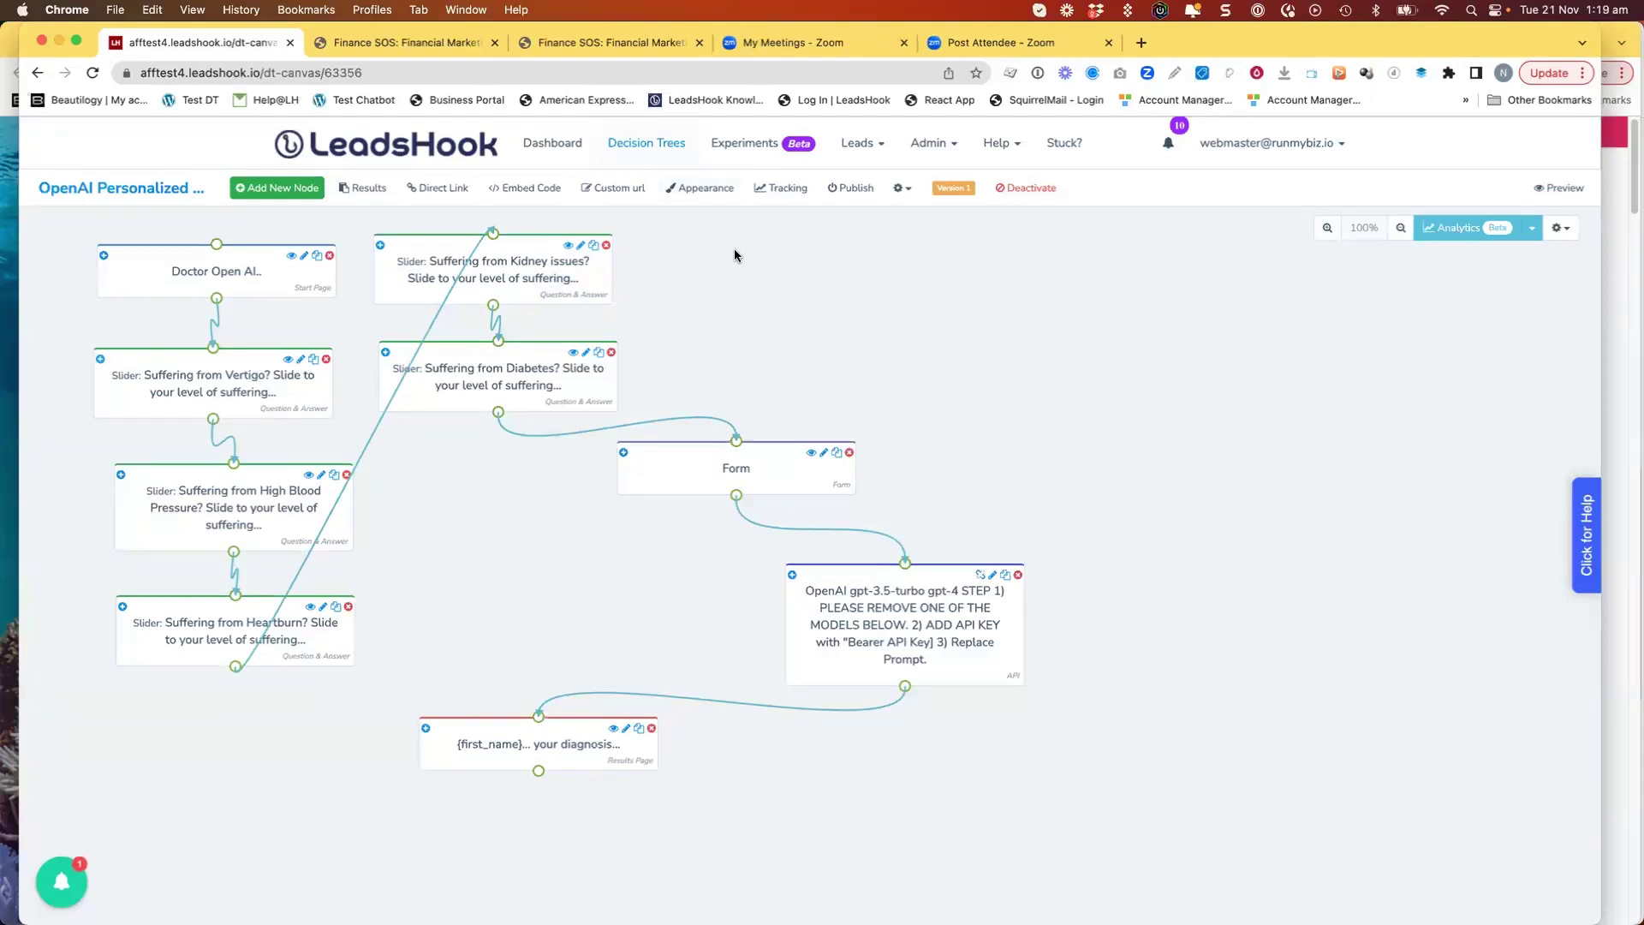
- View the import and export options for the decision tree's appearance, including the exported JSON, and close them without saving
click(702, 192)
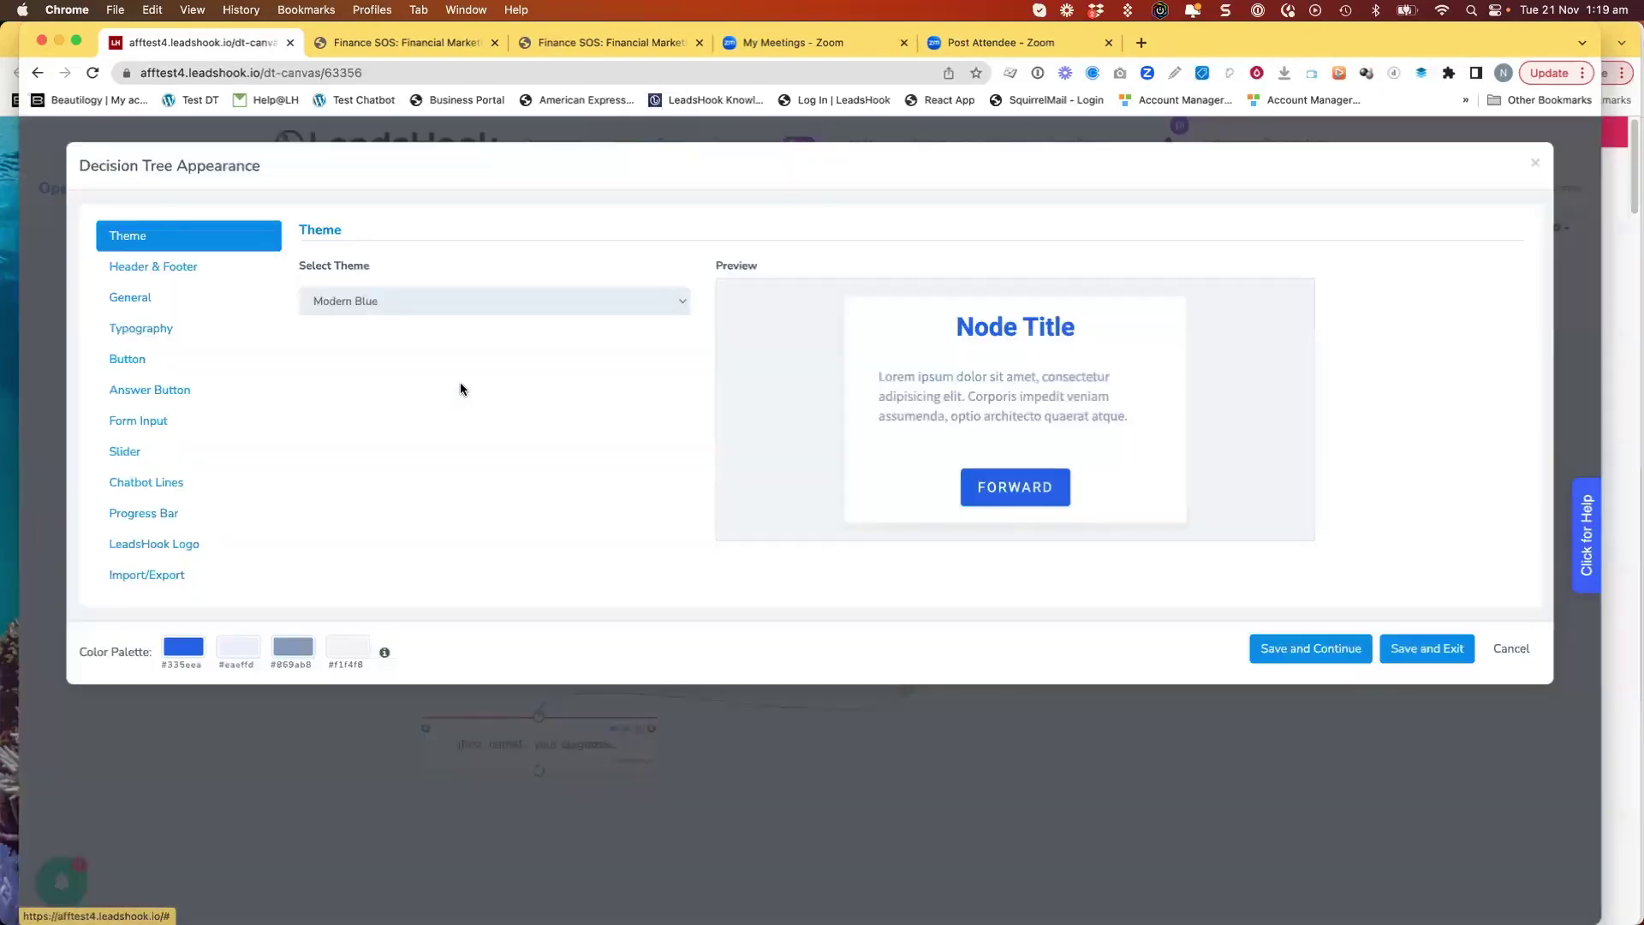
click(157, 576)
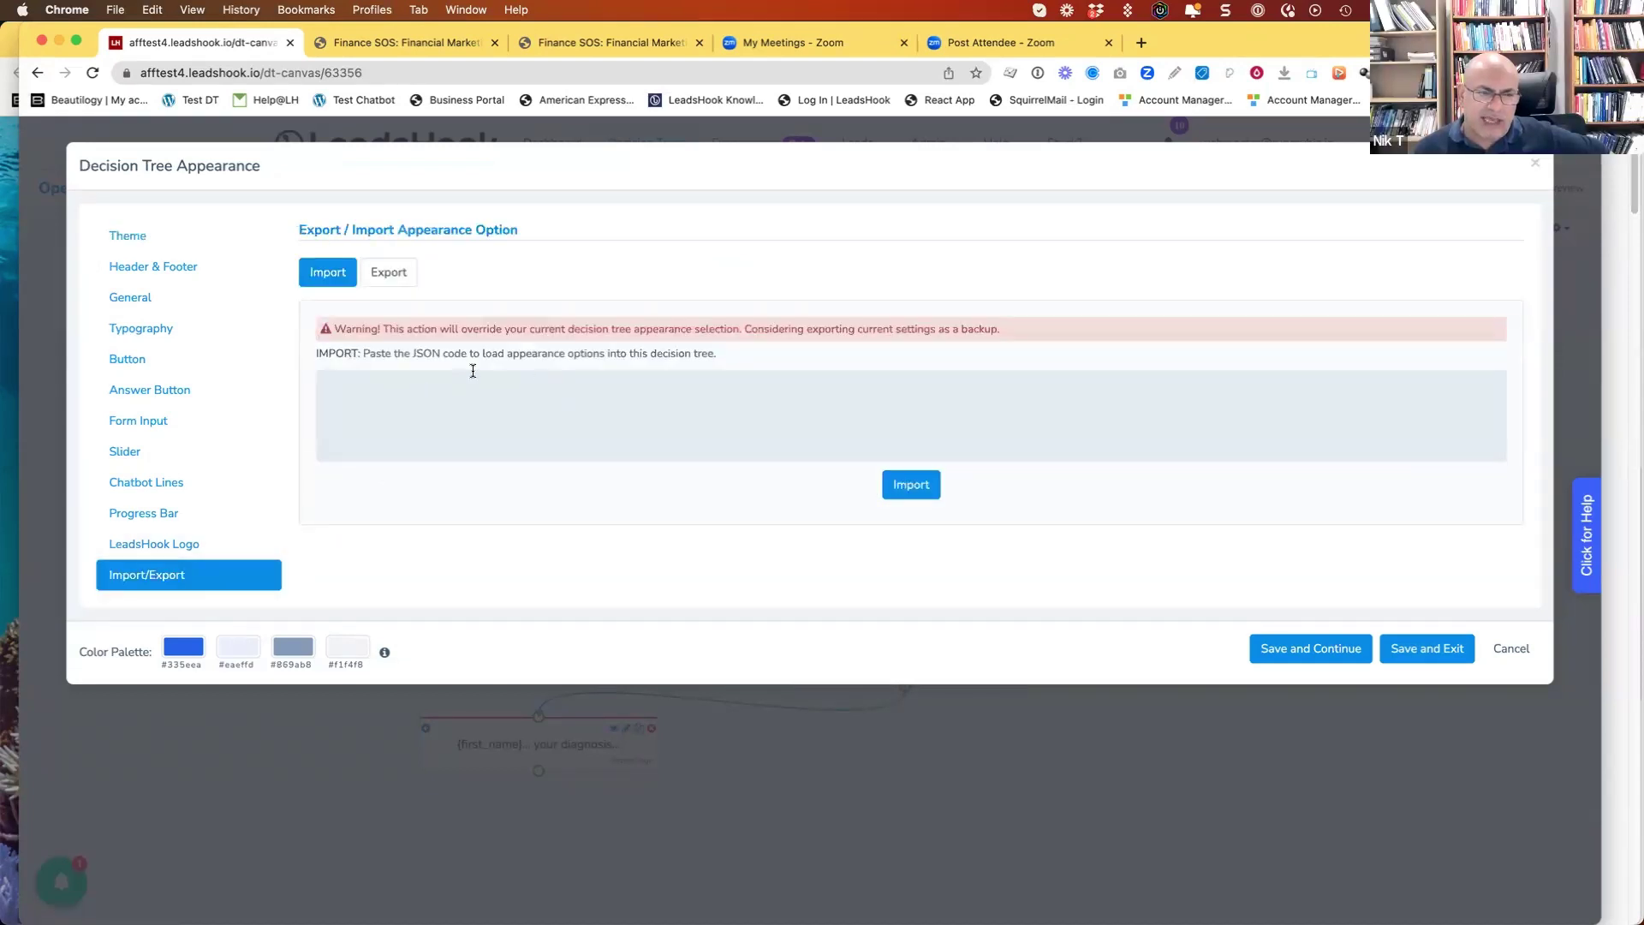
click(388, 273)
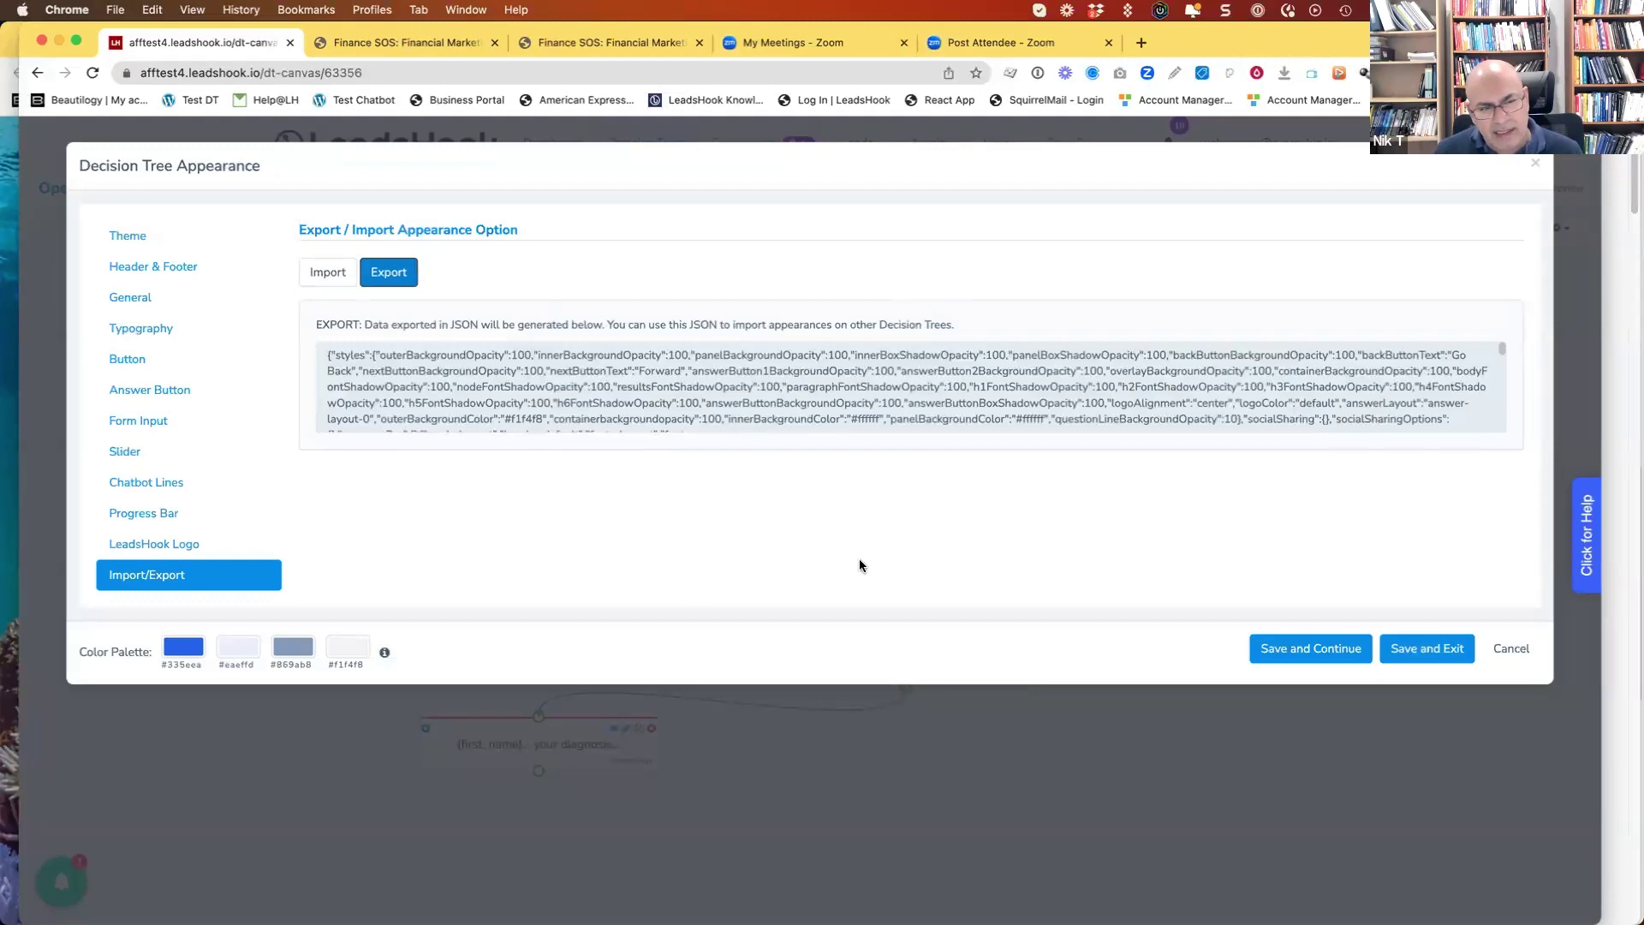
click(1511, 648)
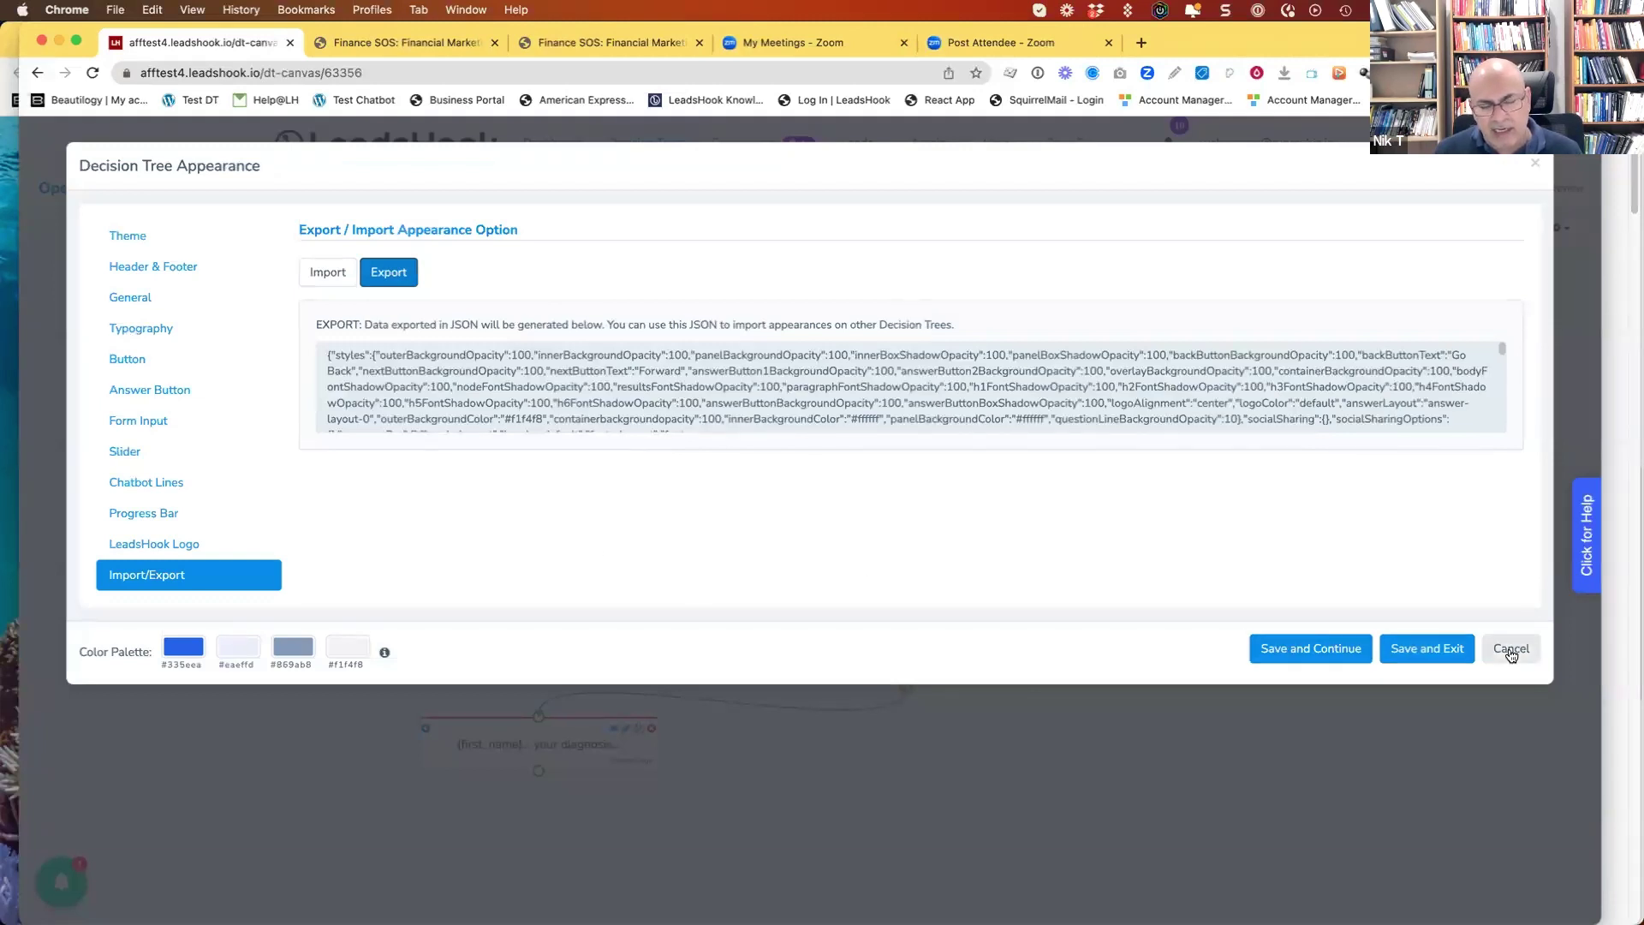